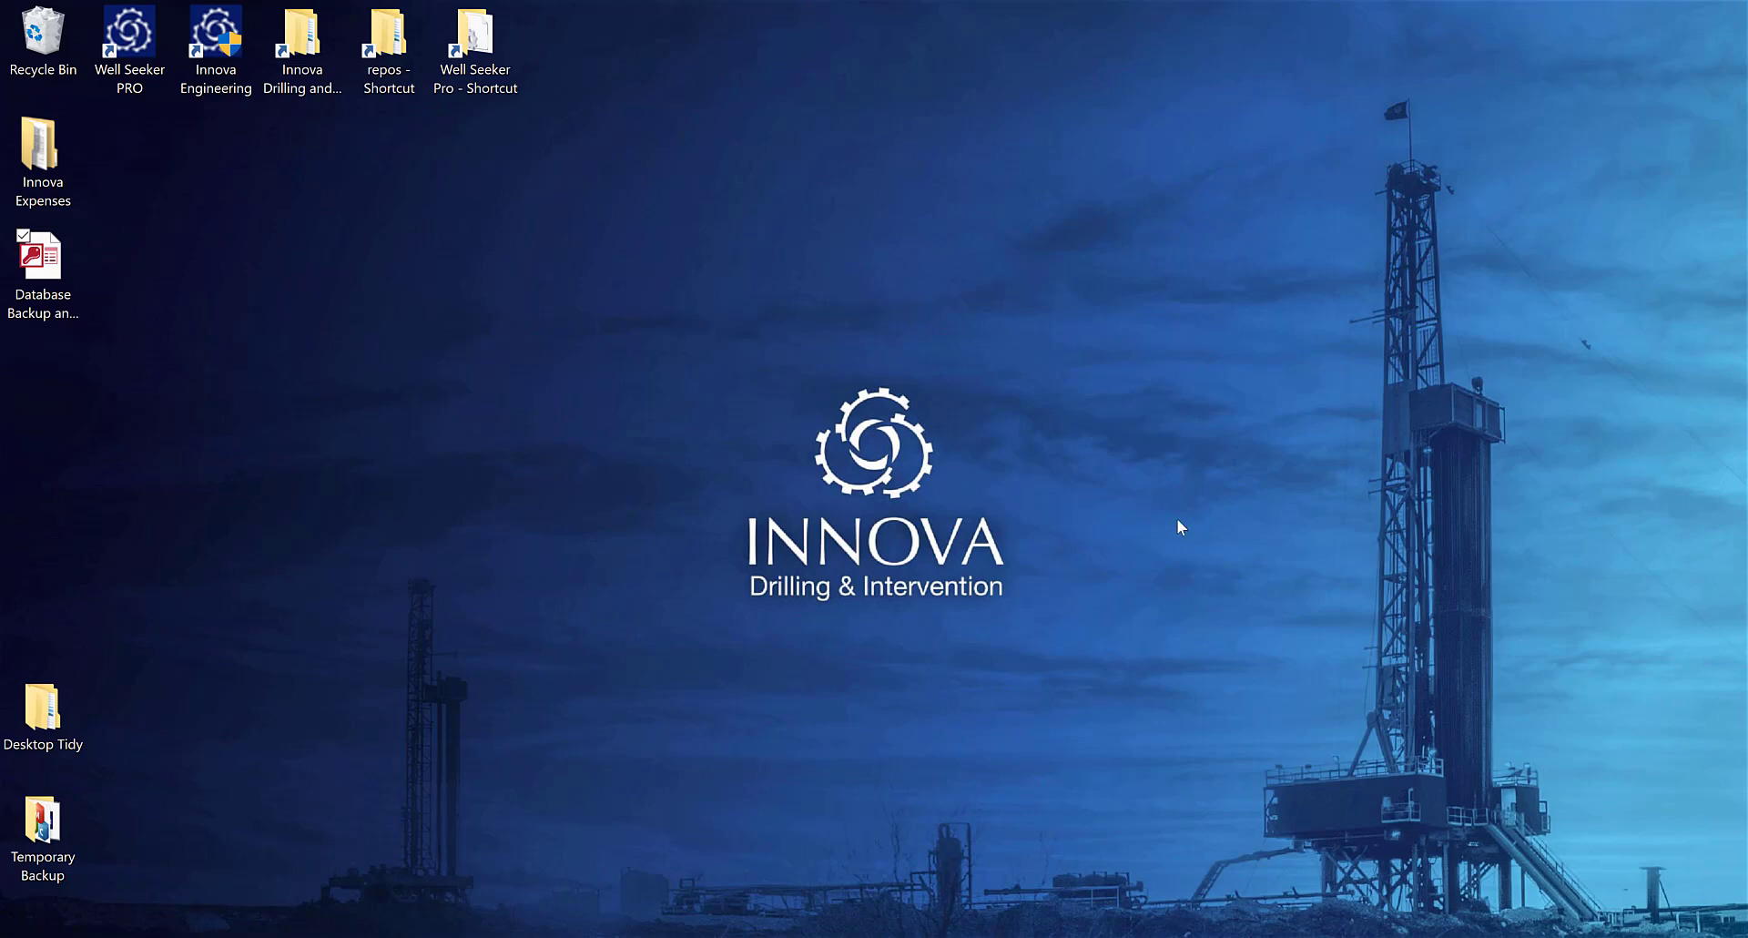
{"action": "left_click", "coordinate": [56, 268]}
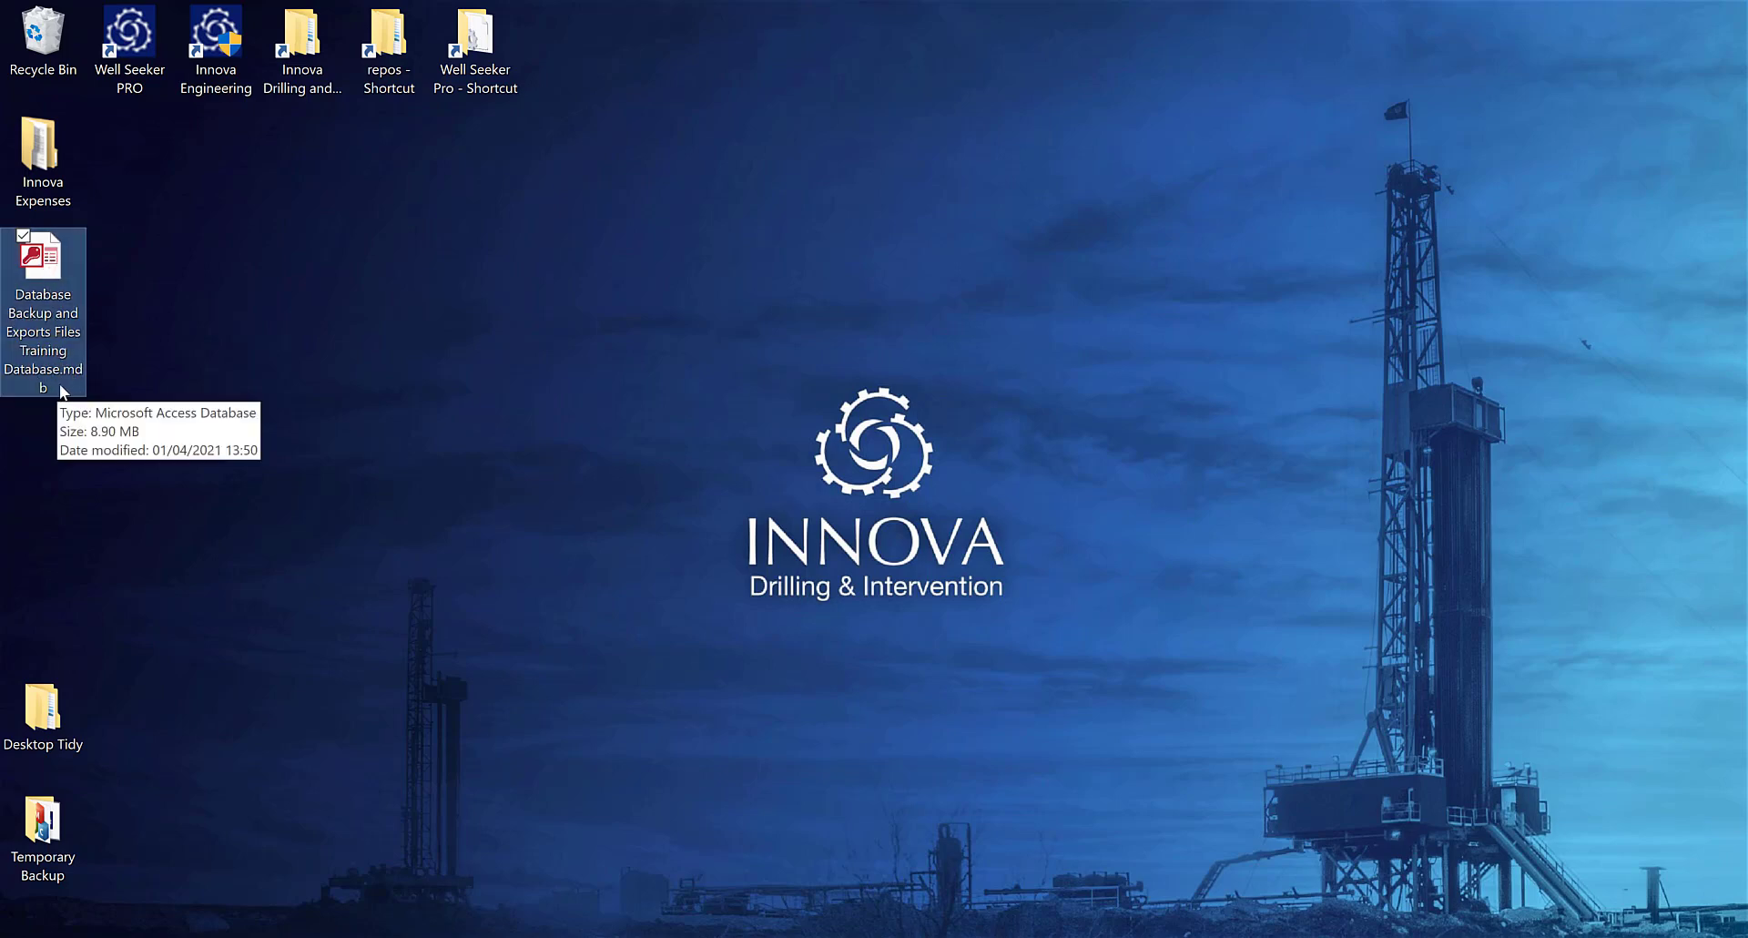
{"action": "left_click_drag", "start_coordinate": [50, 275], "coordinate": [289, 275]}
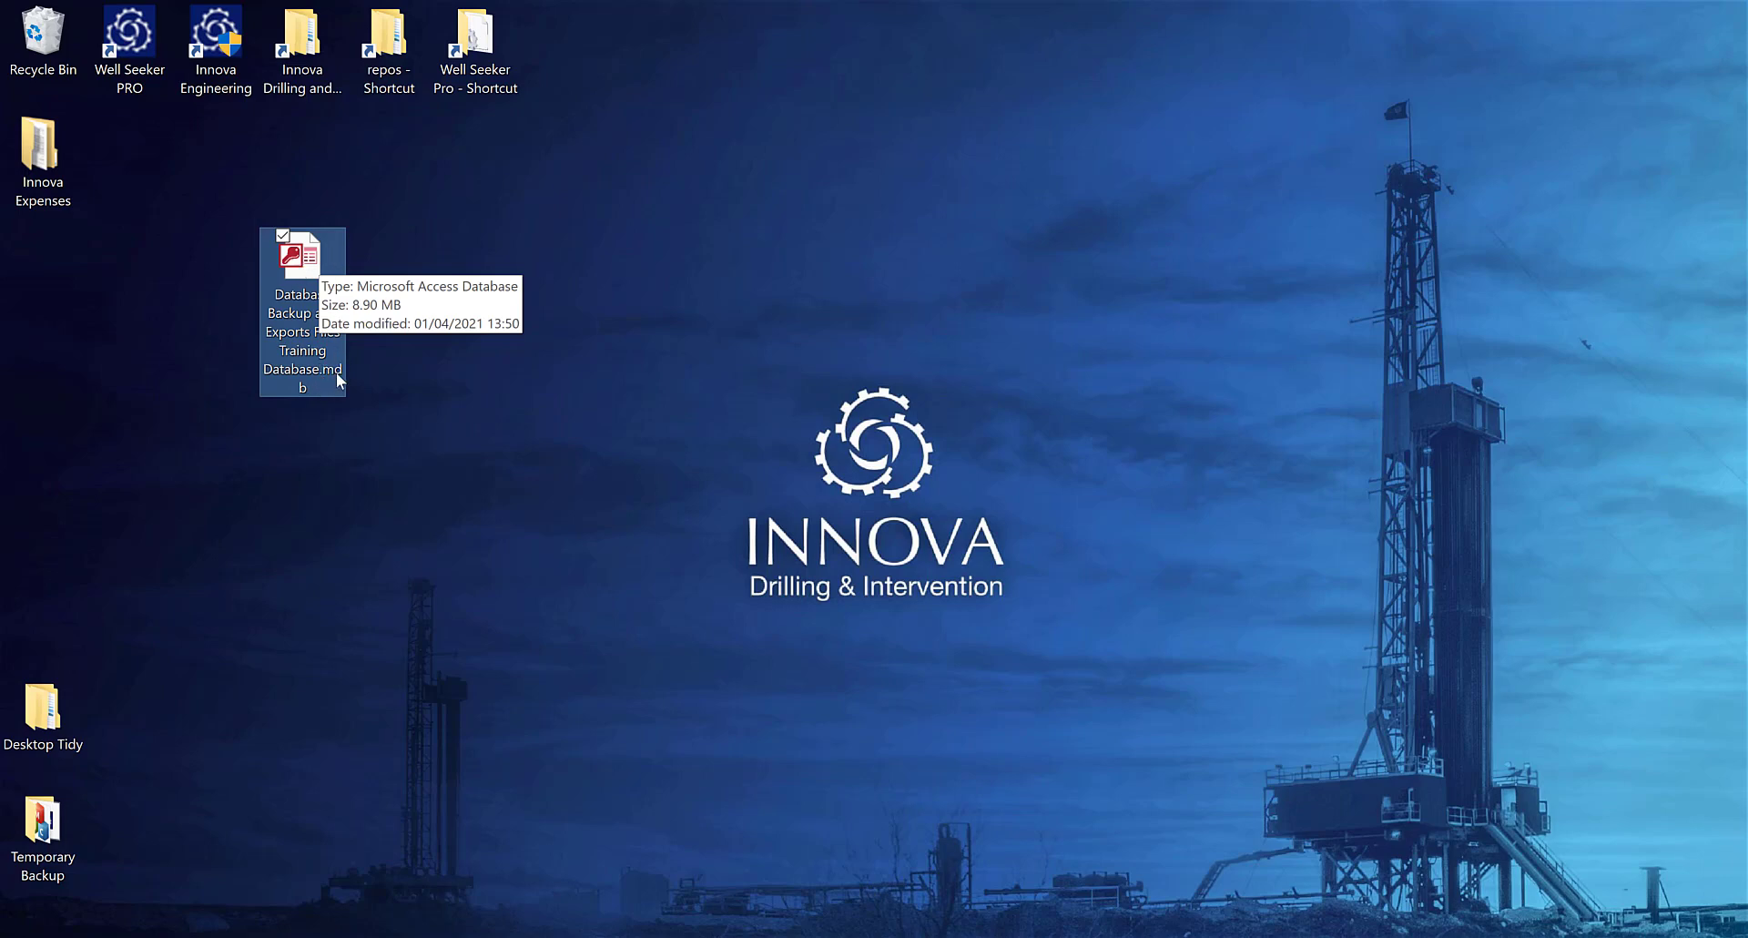
{"action": "left_click_drag", "start_coordinate": [275, 254], "coordinate": [21, 248]}
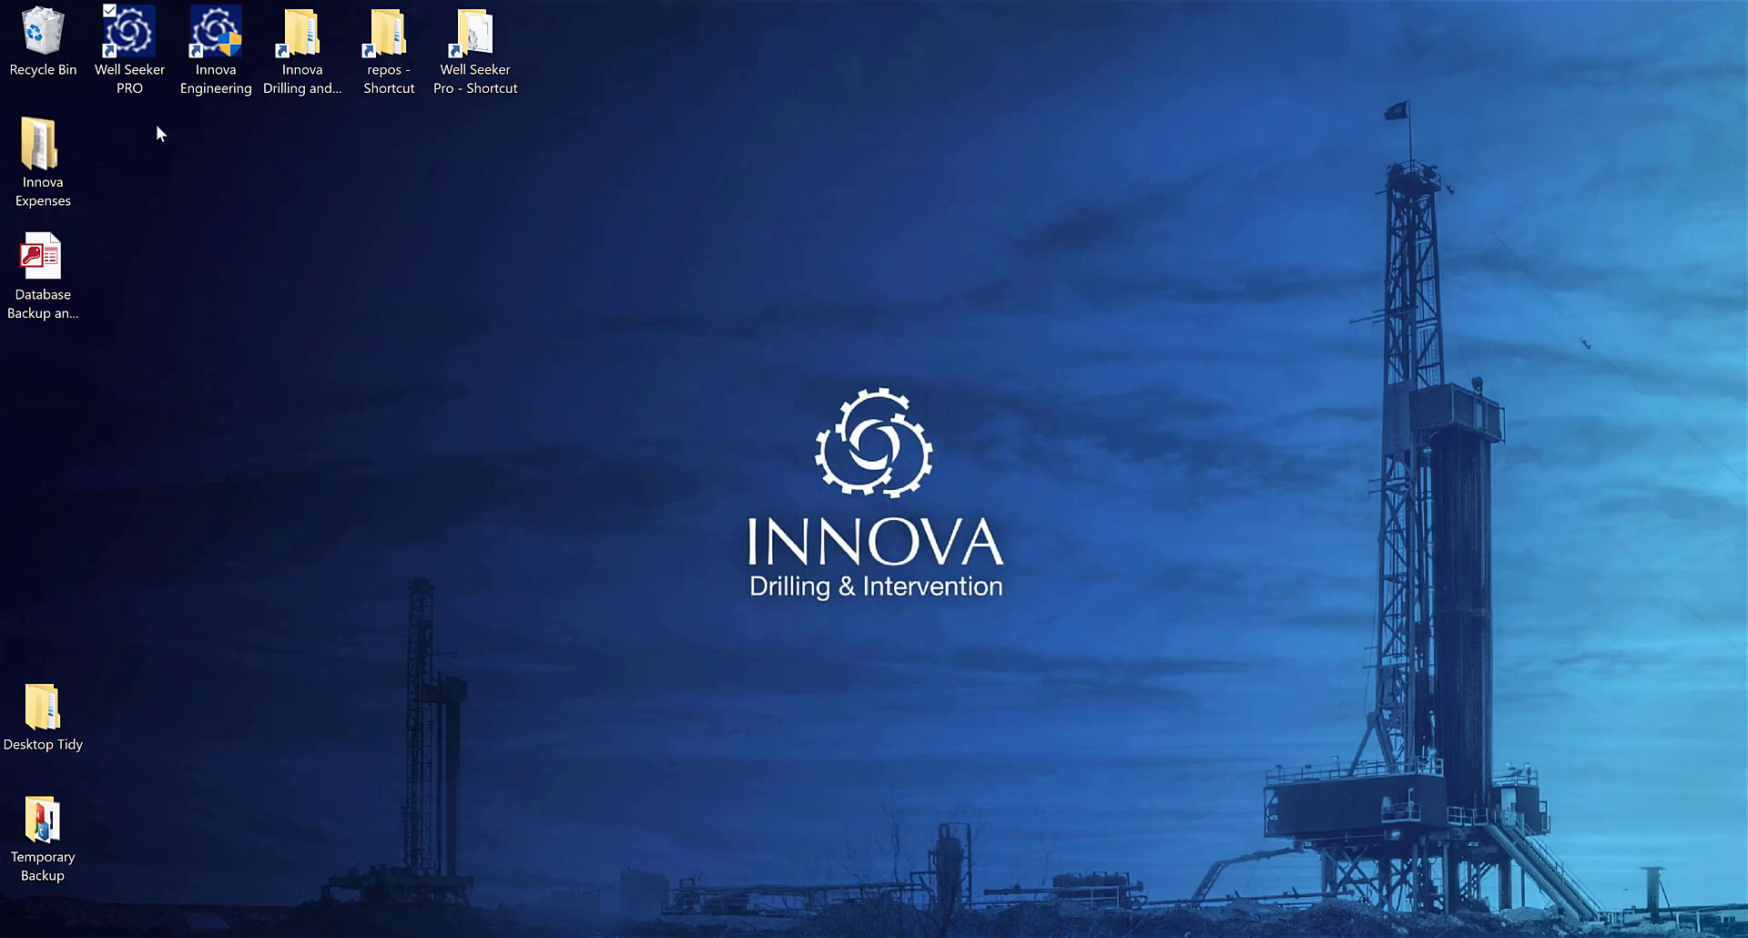
Launch Well Seeker PRO and load "Database Backup and Exports Files Training Database.mdb" from the Desktop.
{"action": "double_click", "coordinate": [135, 48]}
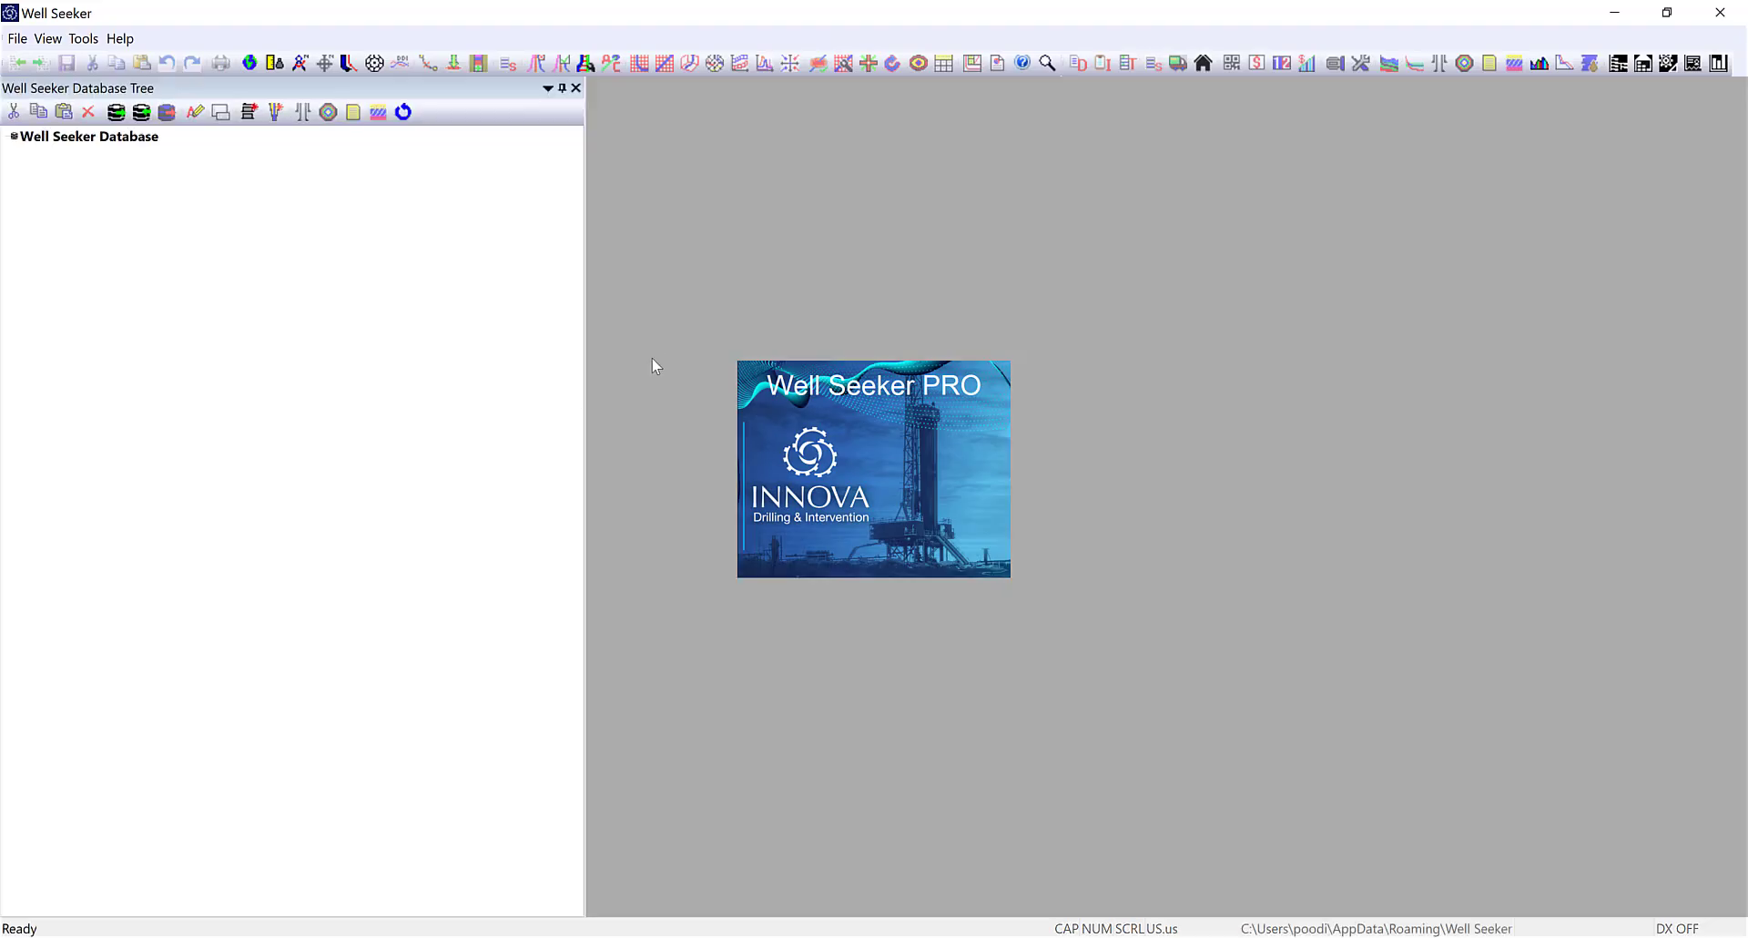
{"action": "left_click", "coordinate": [17, 39]}
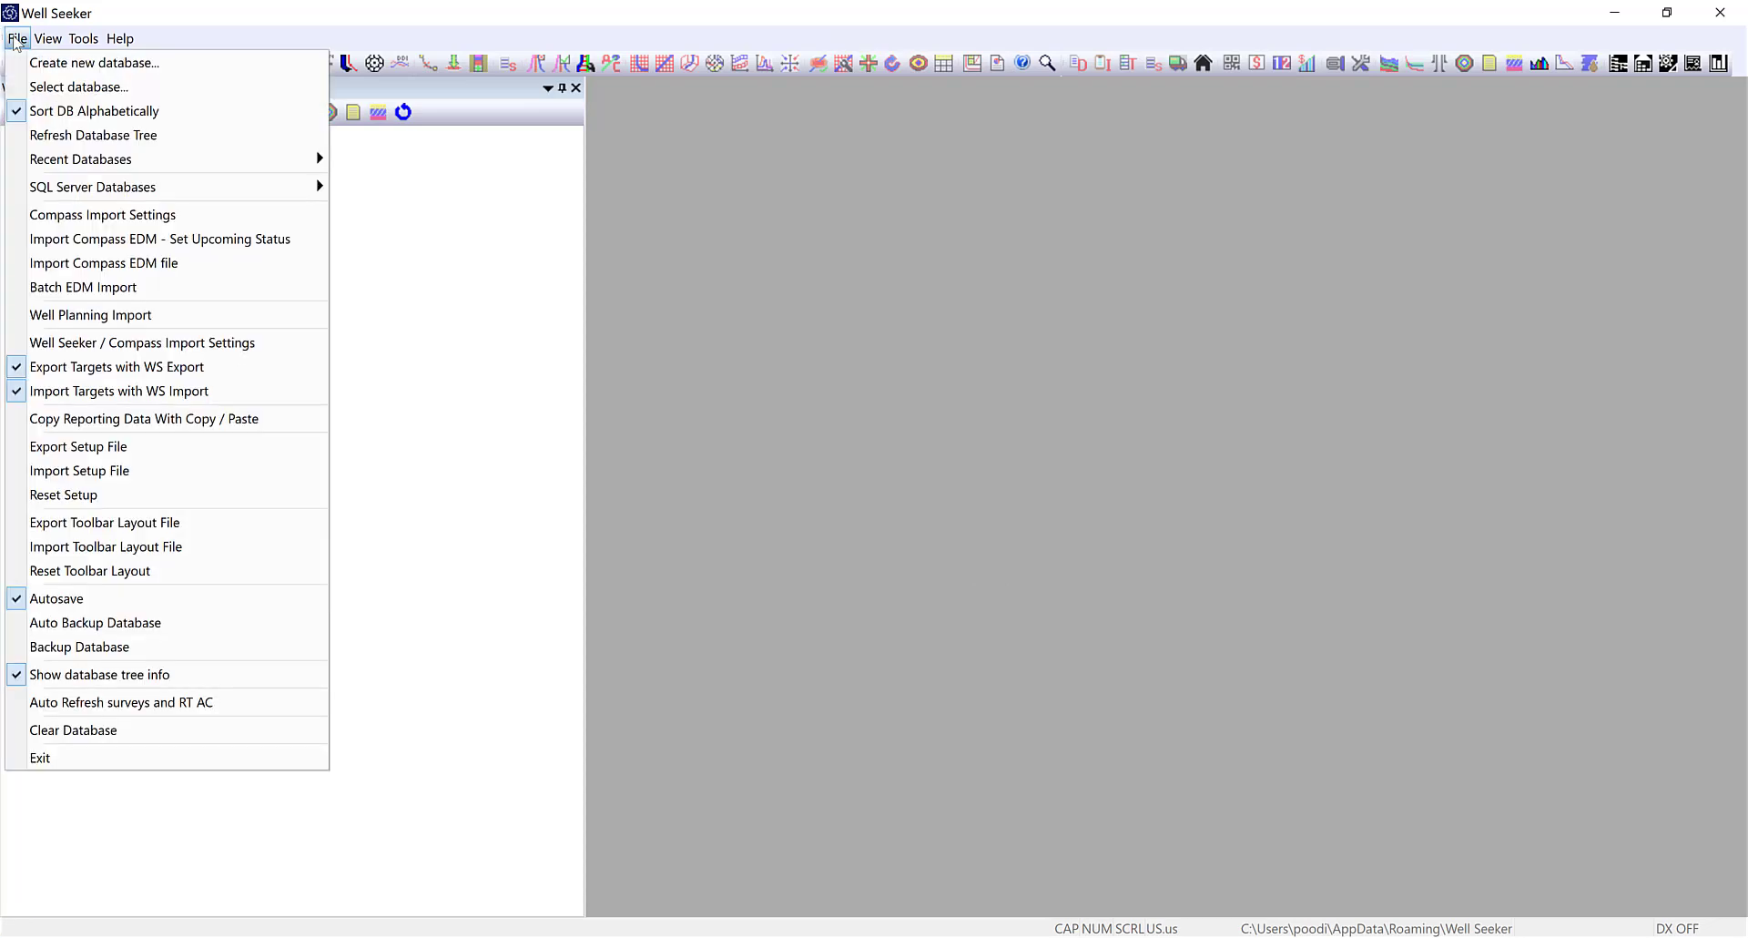
{"action": "left_click", "coordinate": [35, 87]}
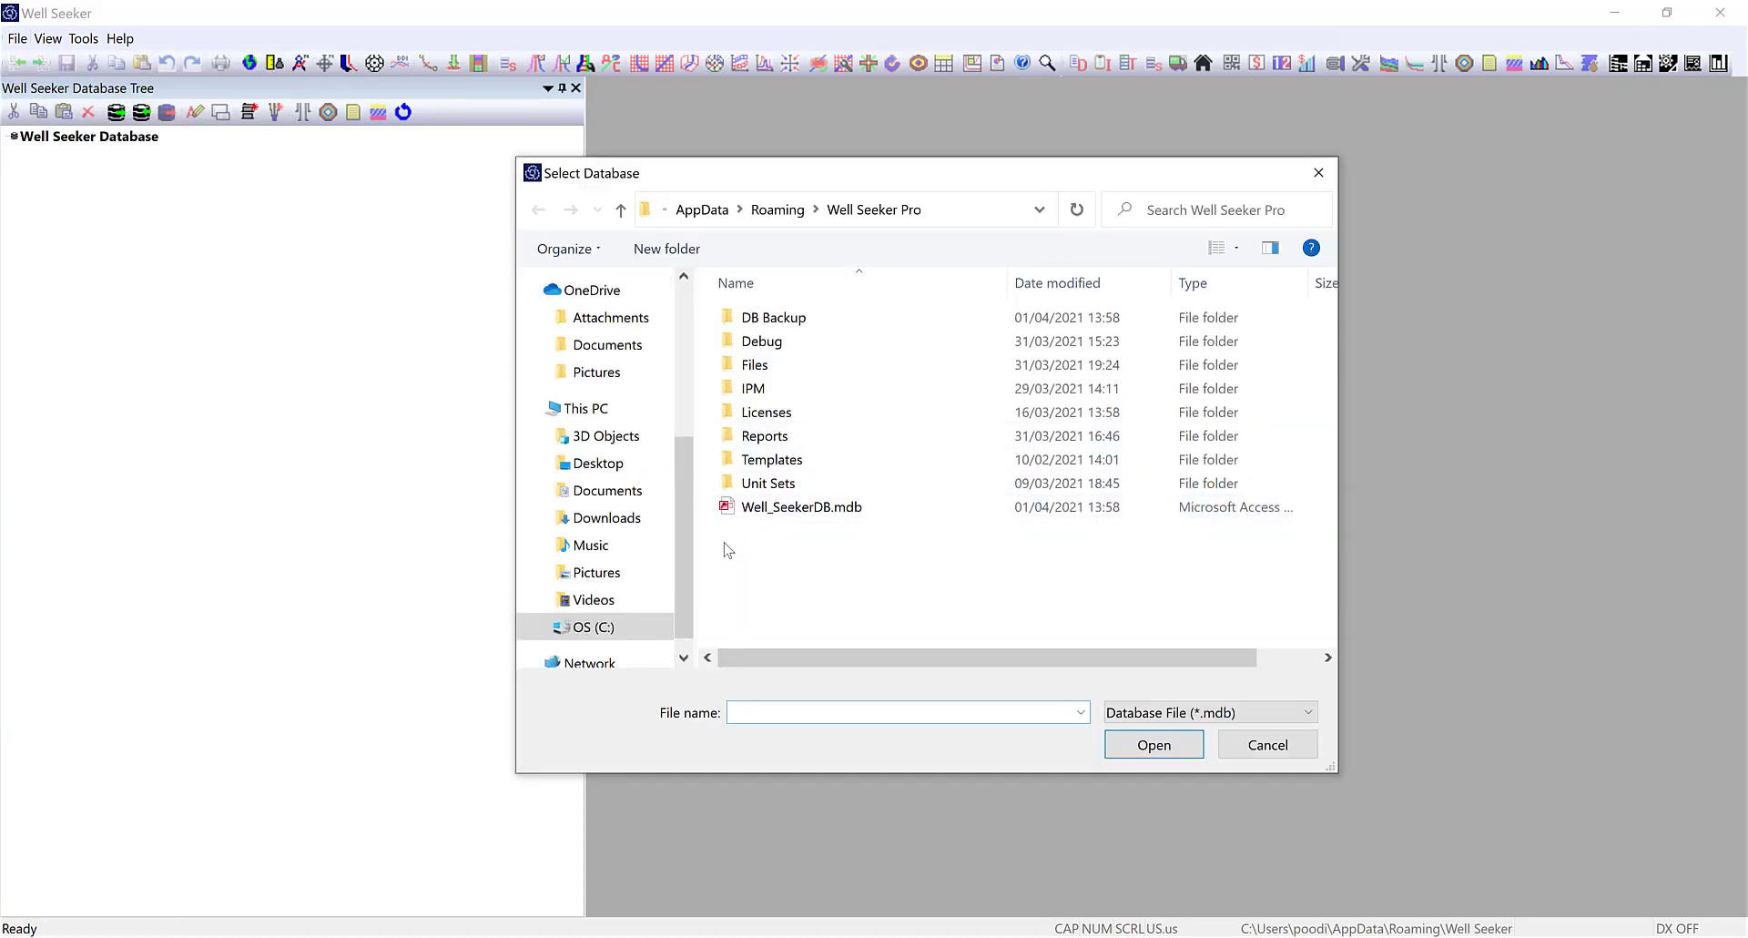
{"action": "left_click", "coordinate": [596, 463]}
{"action": "left_click", "coordinate": [757, 390]}
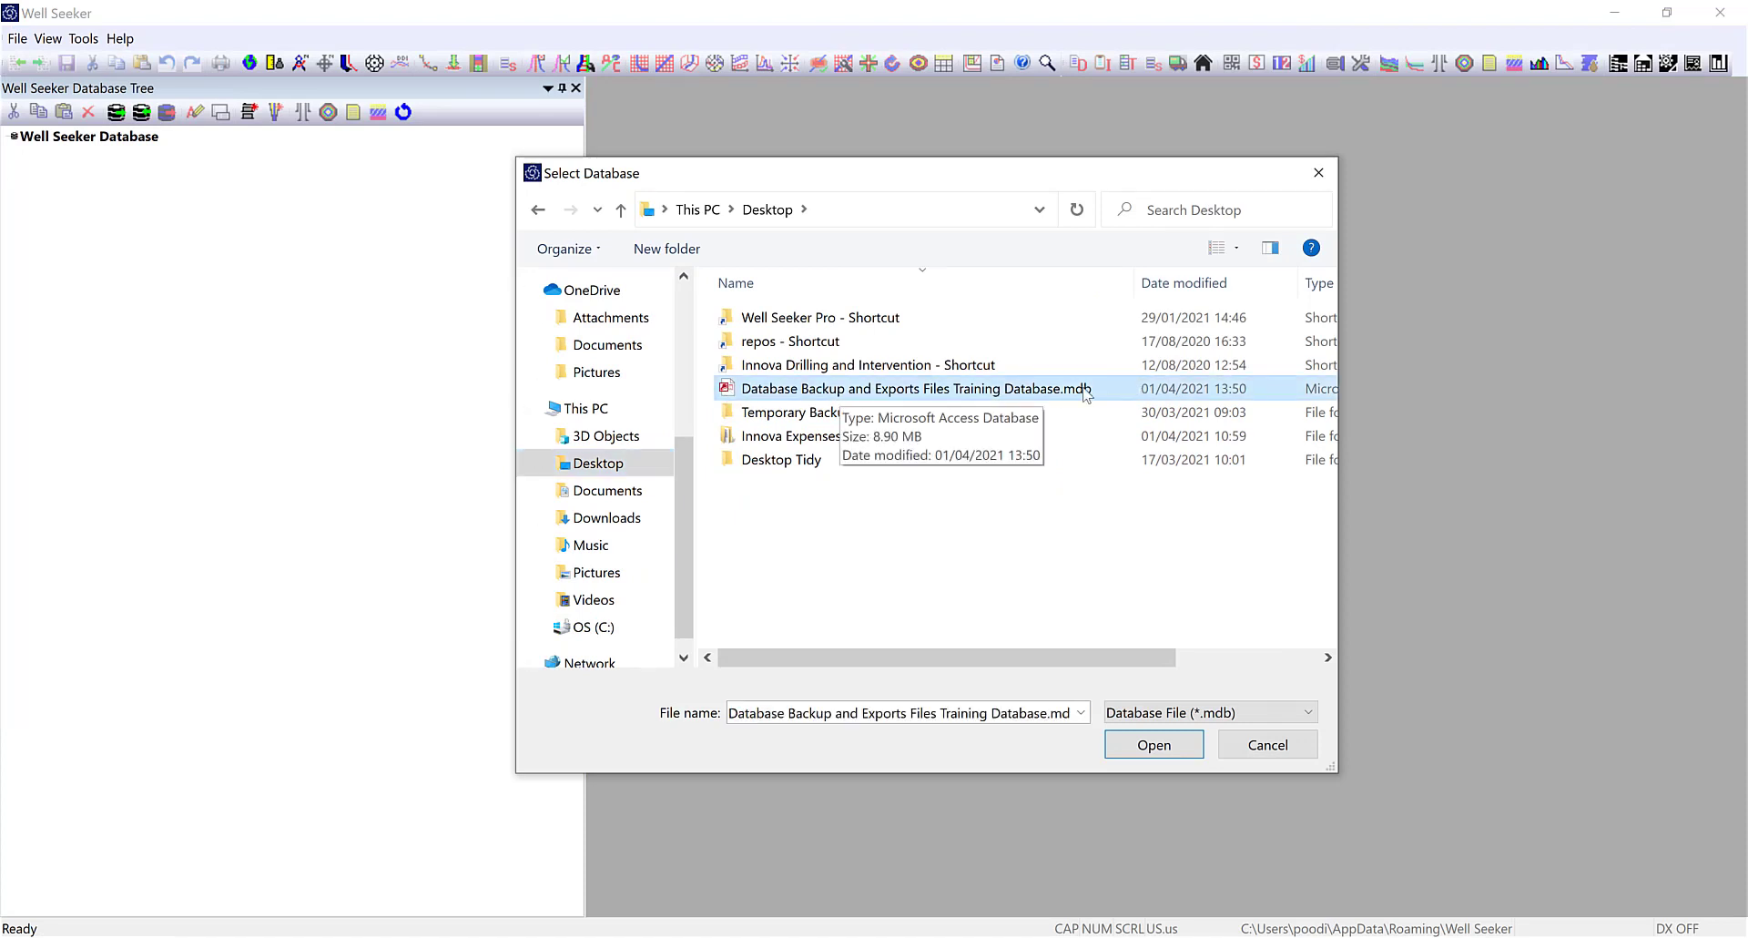
{"action": "left_click", "coordinate": [1153, 745]}
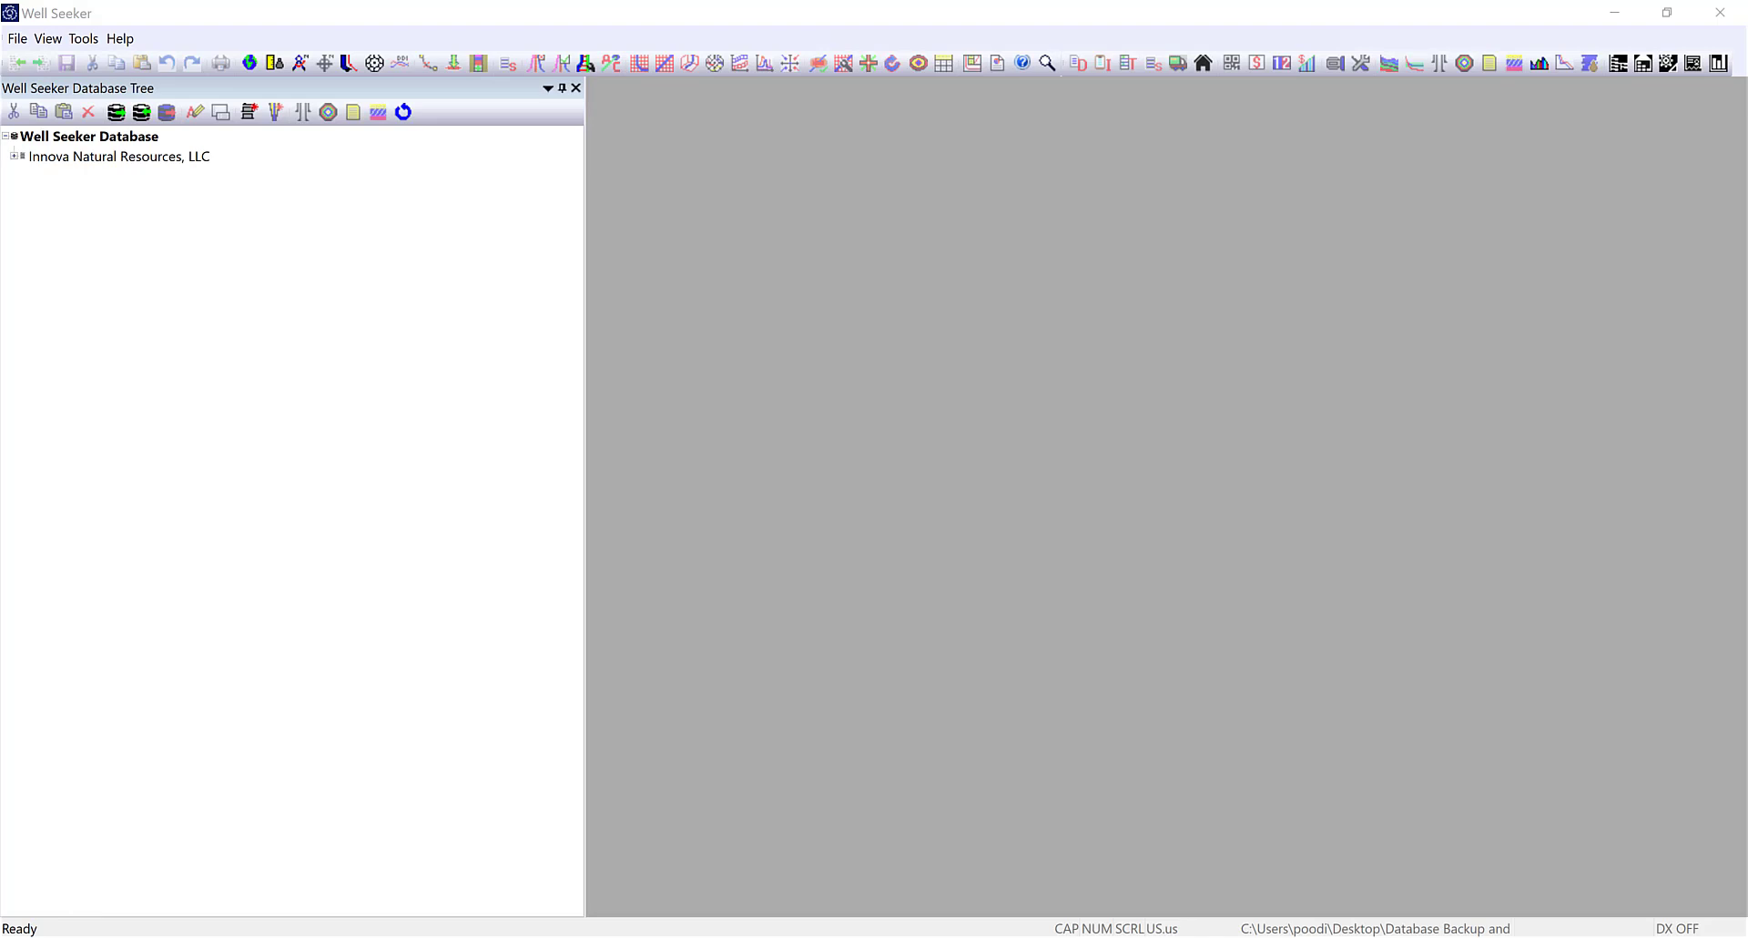
Back up the loaded database to the Desktop under the file name "Backup".
{"action": "left_click", "coordinate": [16, 40]}
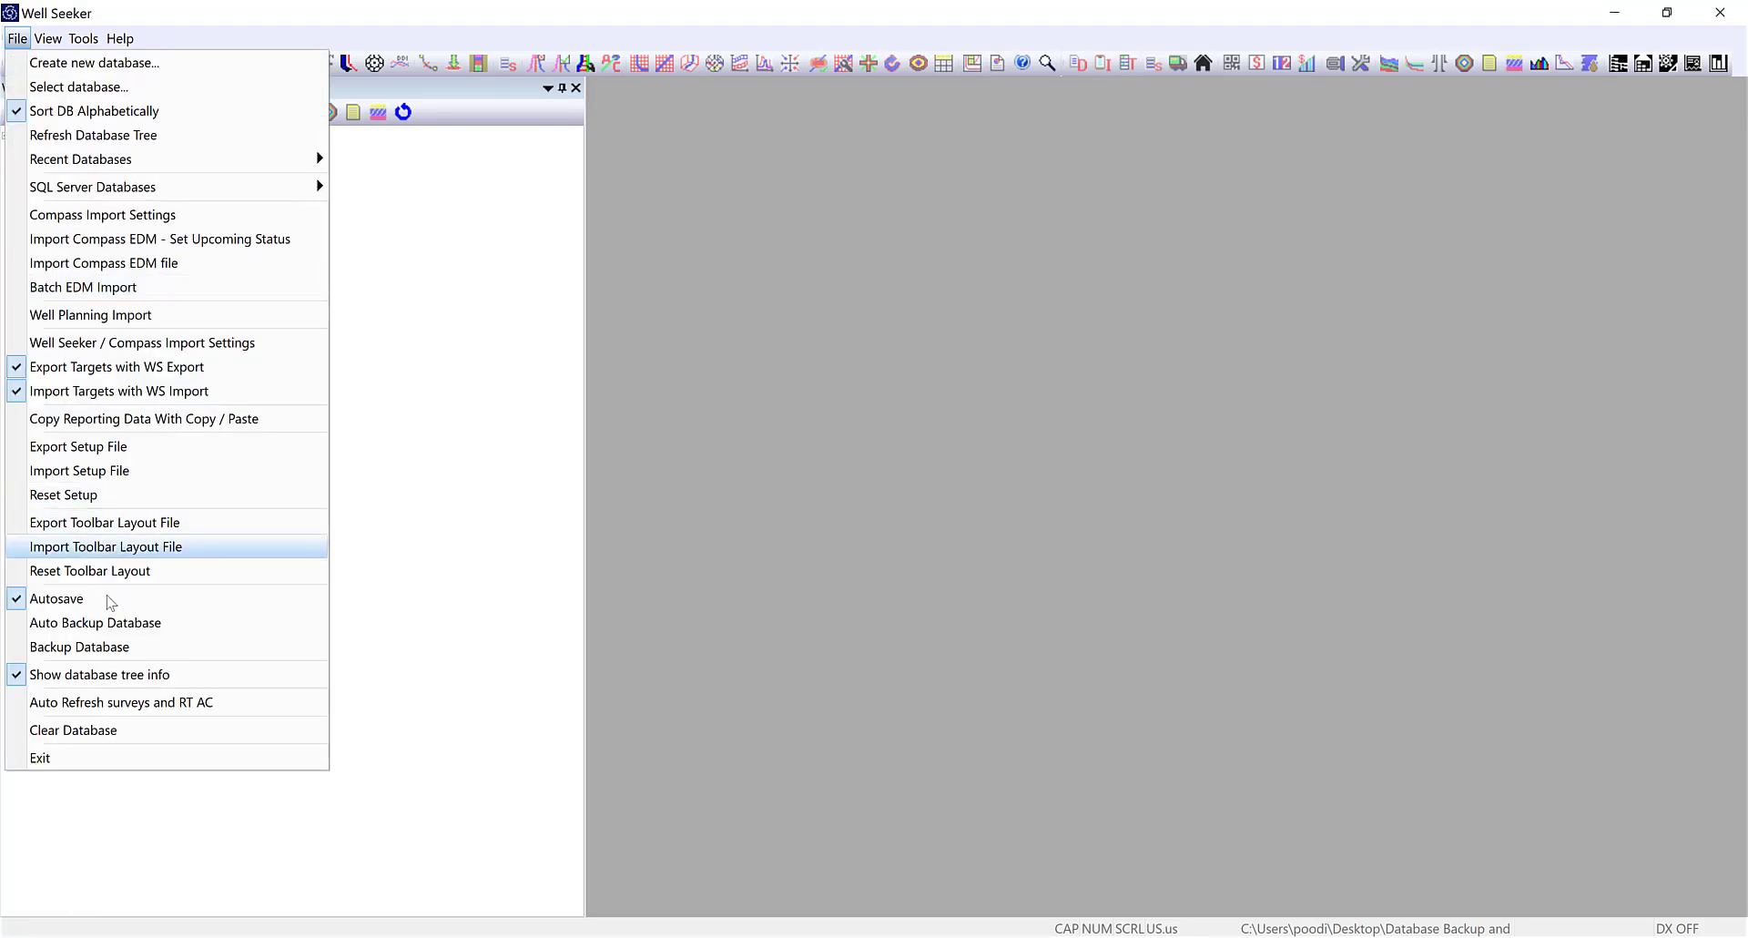
{"action": "left_click", "coordinate": [56, 650]}
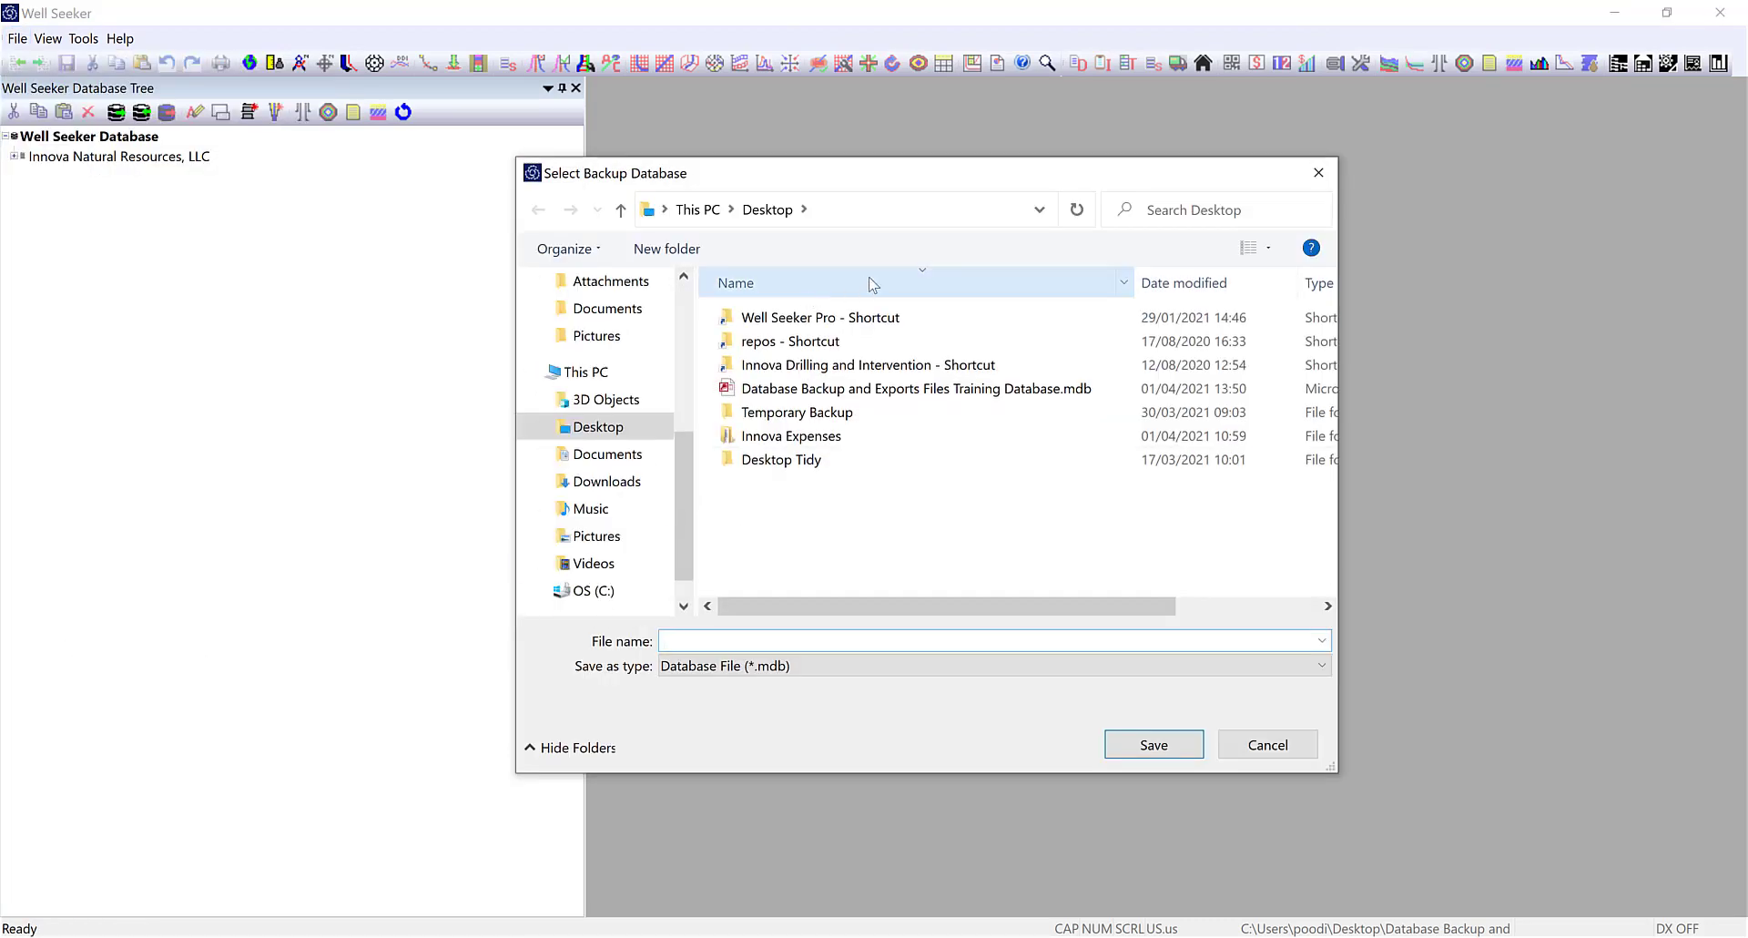
{"action": "left_click_drag", "start_coordinate": [948, 178], "coordinate": [961, 216]}
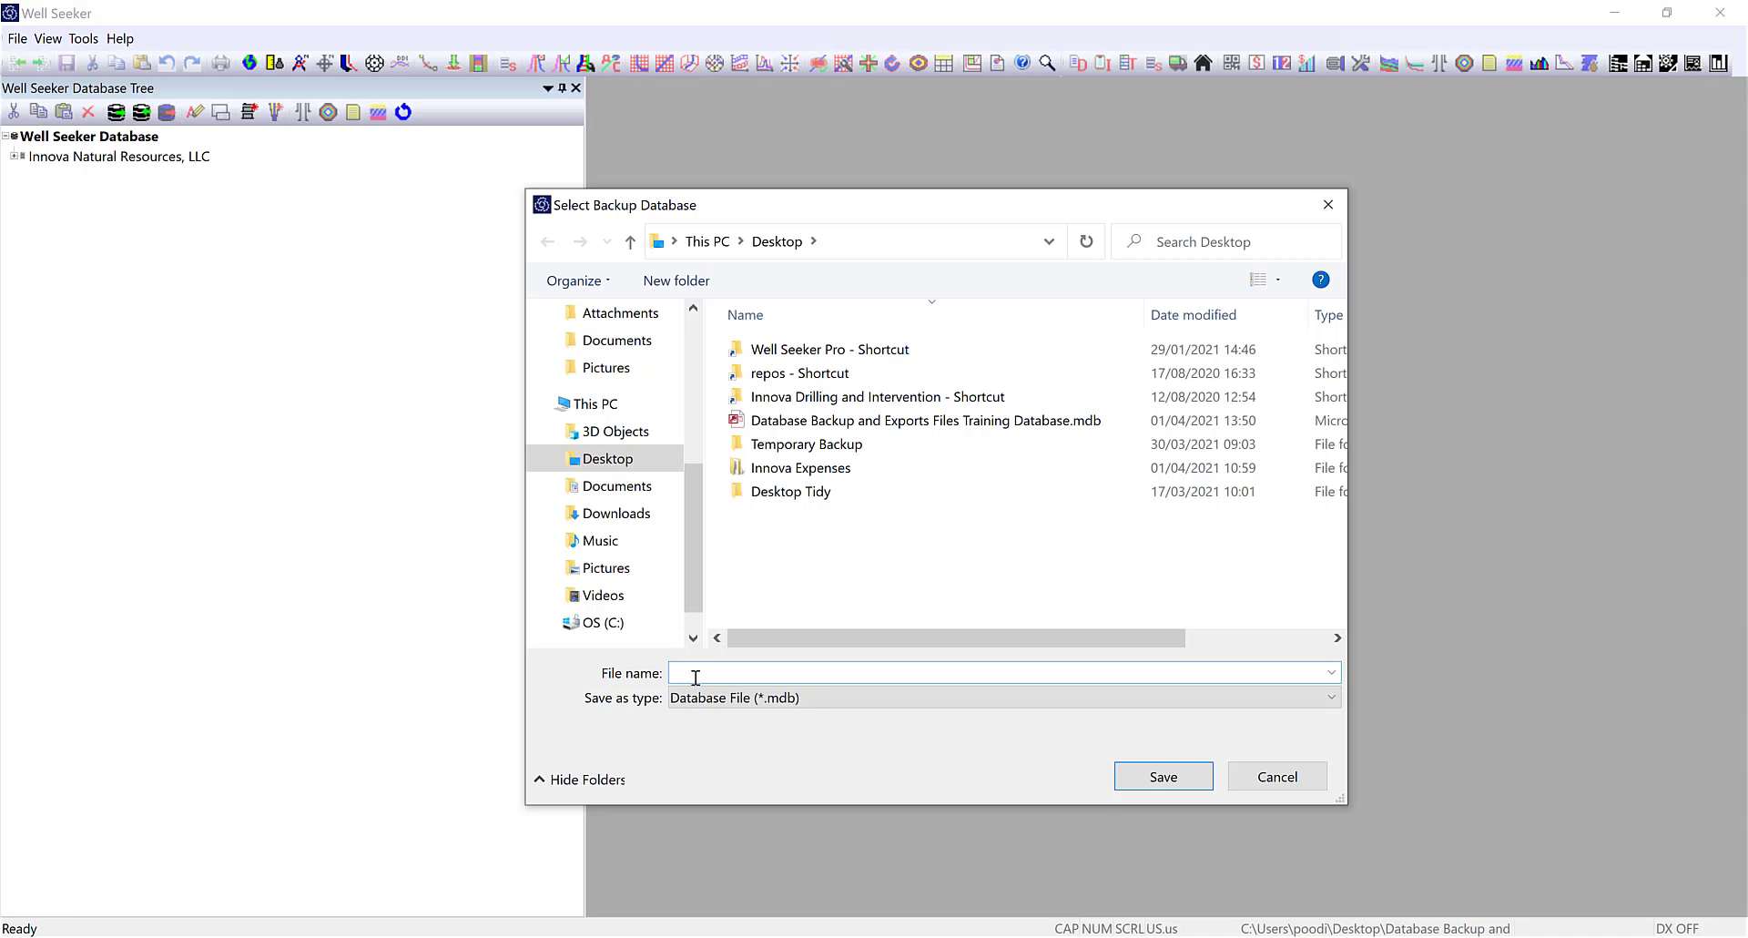
{"action": "type", "text": "Backup"}
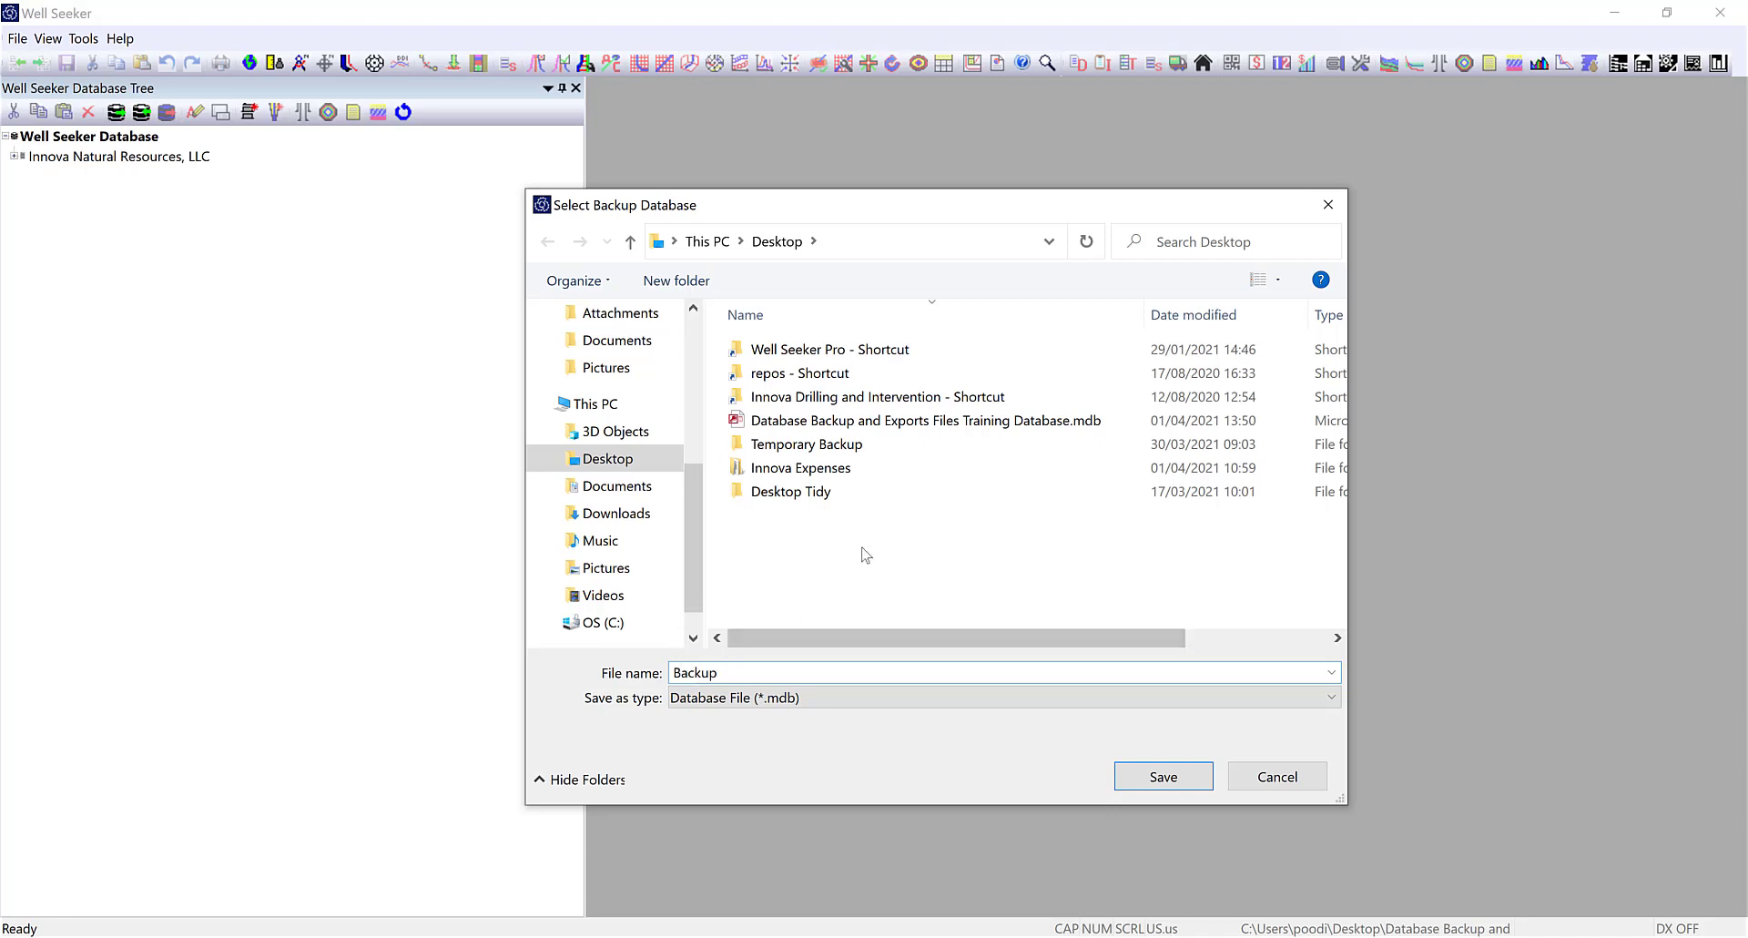
{"action": "left_click", "coordinate": [1184, 779]}
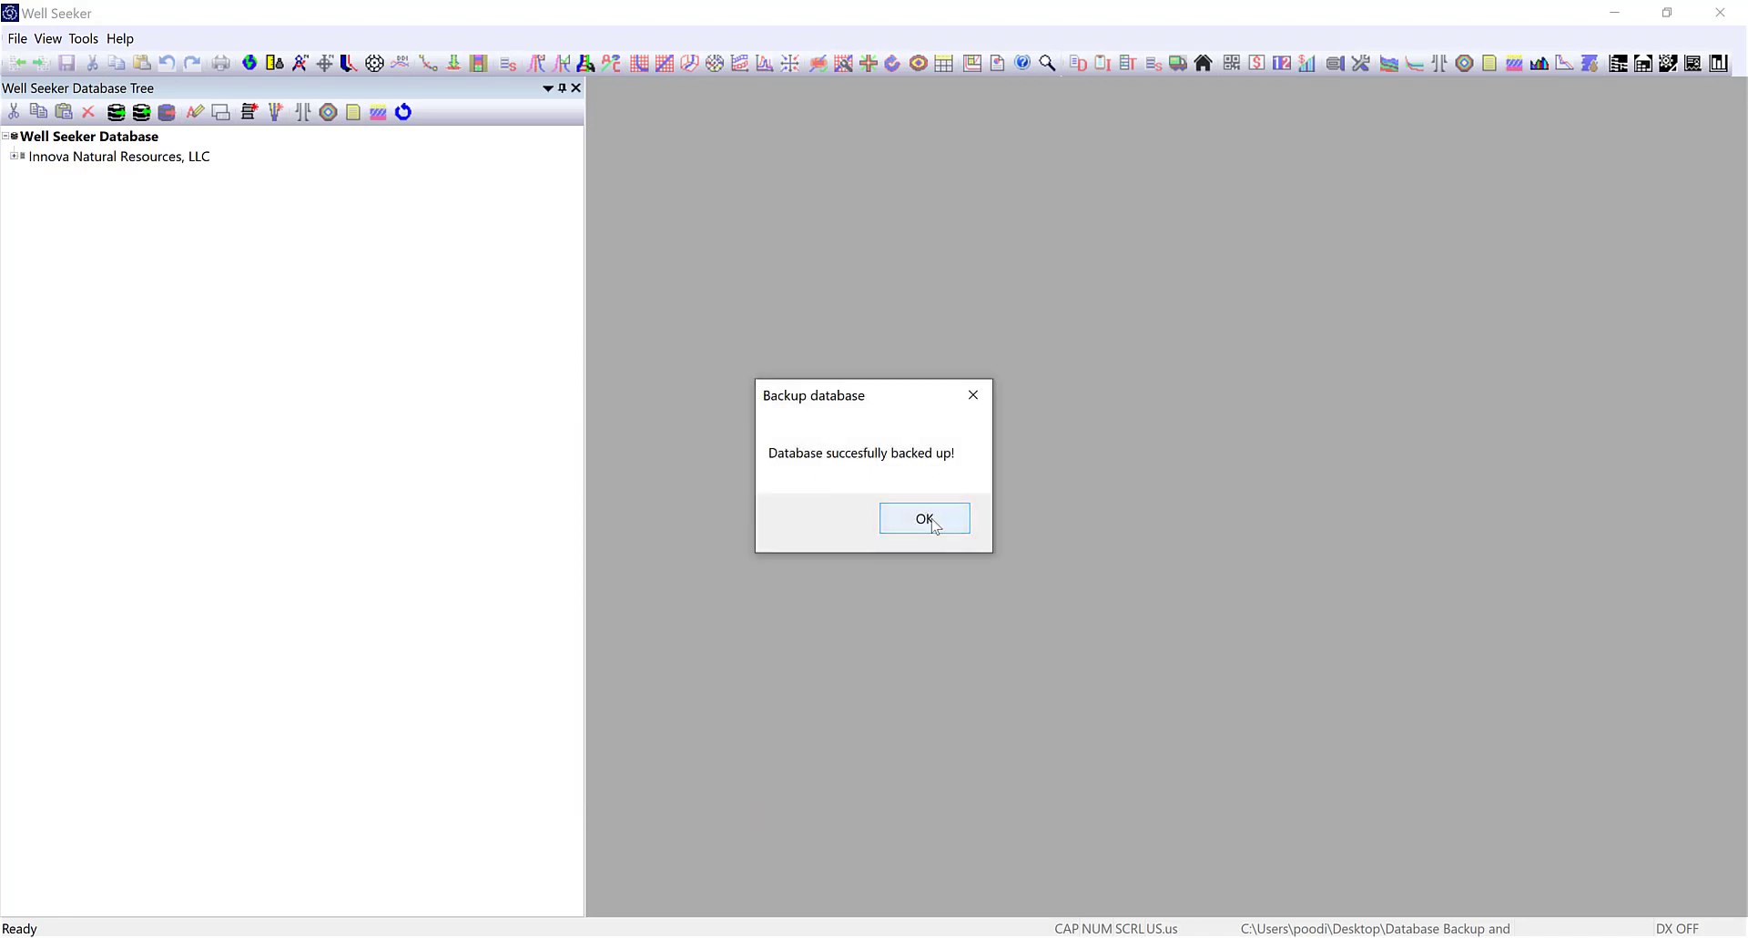
{"action": "left_click", "coordinate": [928, 519]}
Check the original database and the Backup.mdb file on the Windows desktop, and return to Well Seeker.
{"action": "left_click", "coordinate": [1614, 13]}
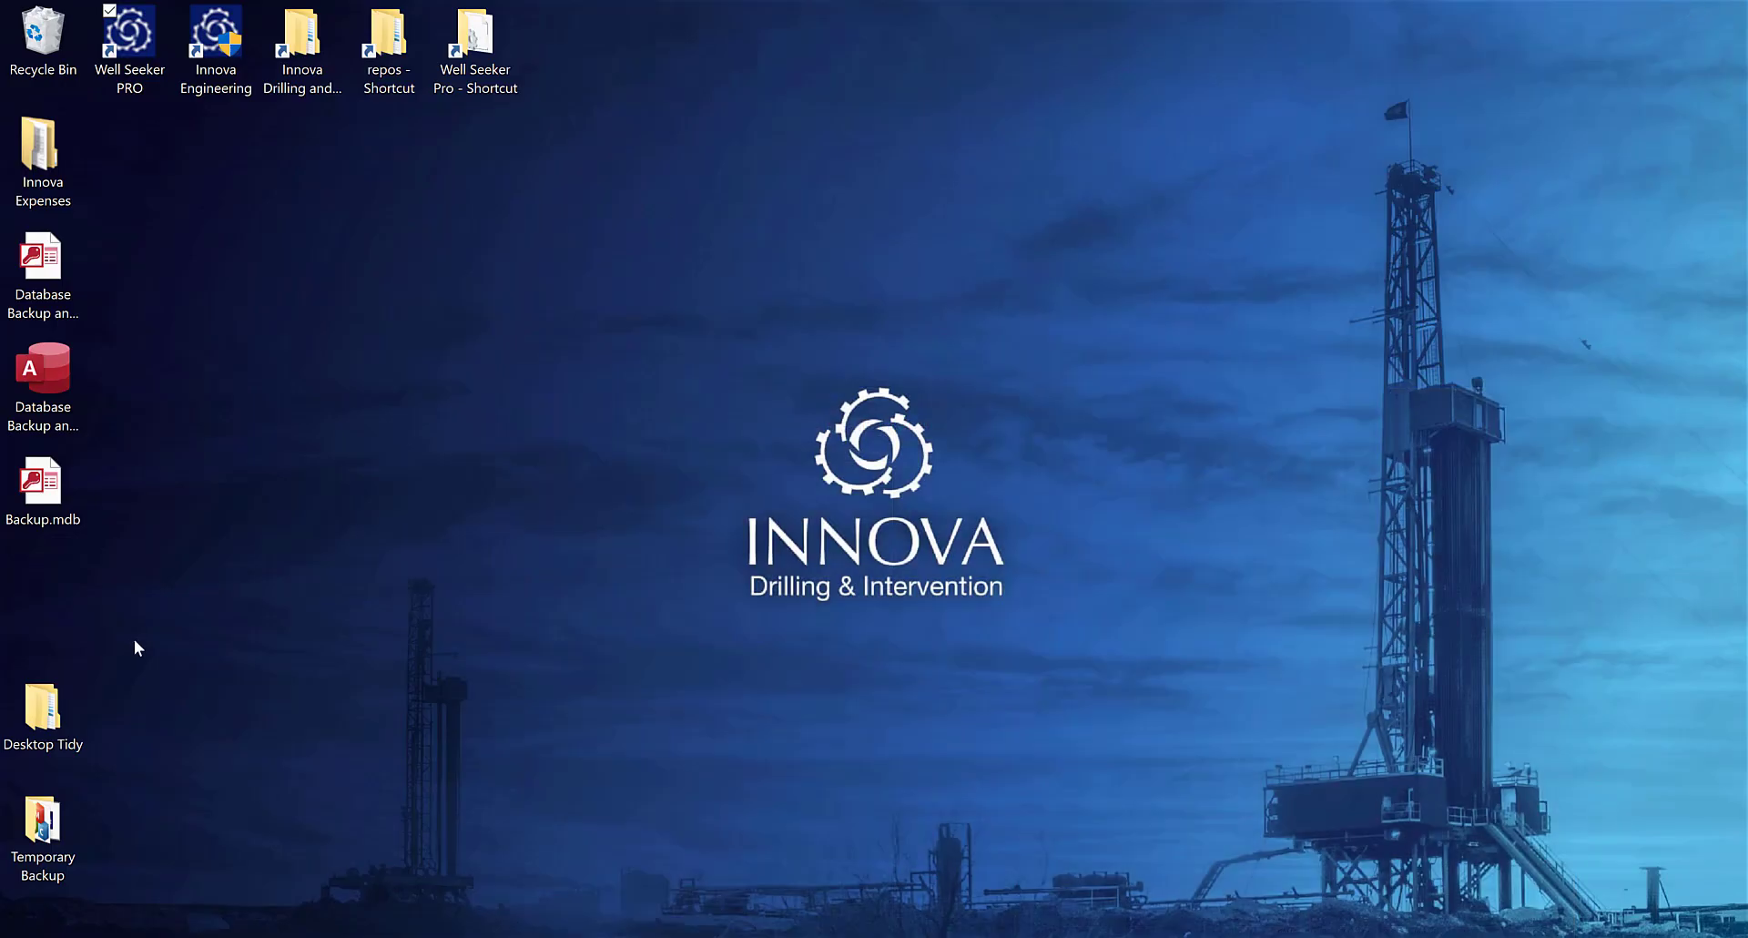
{"action": "left_click", "coordinate": [53, 273]}
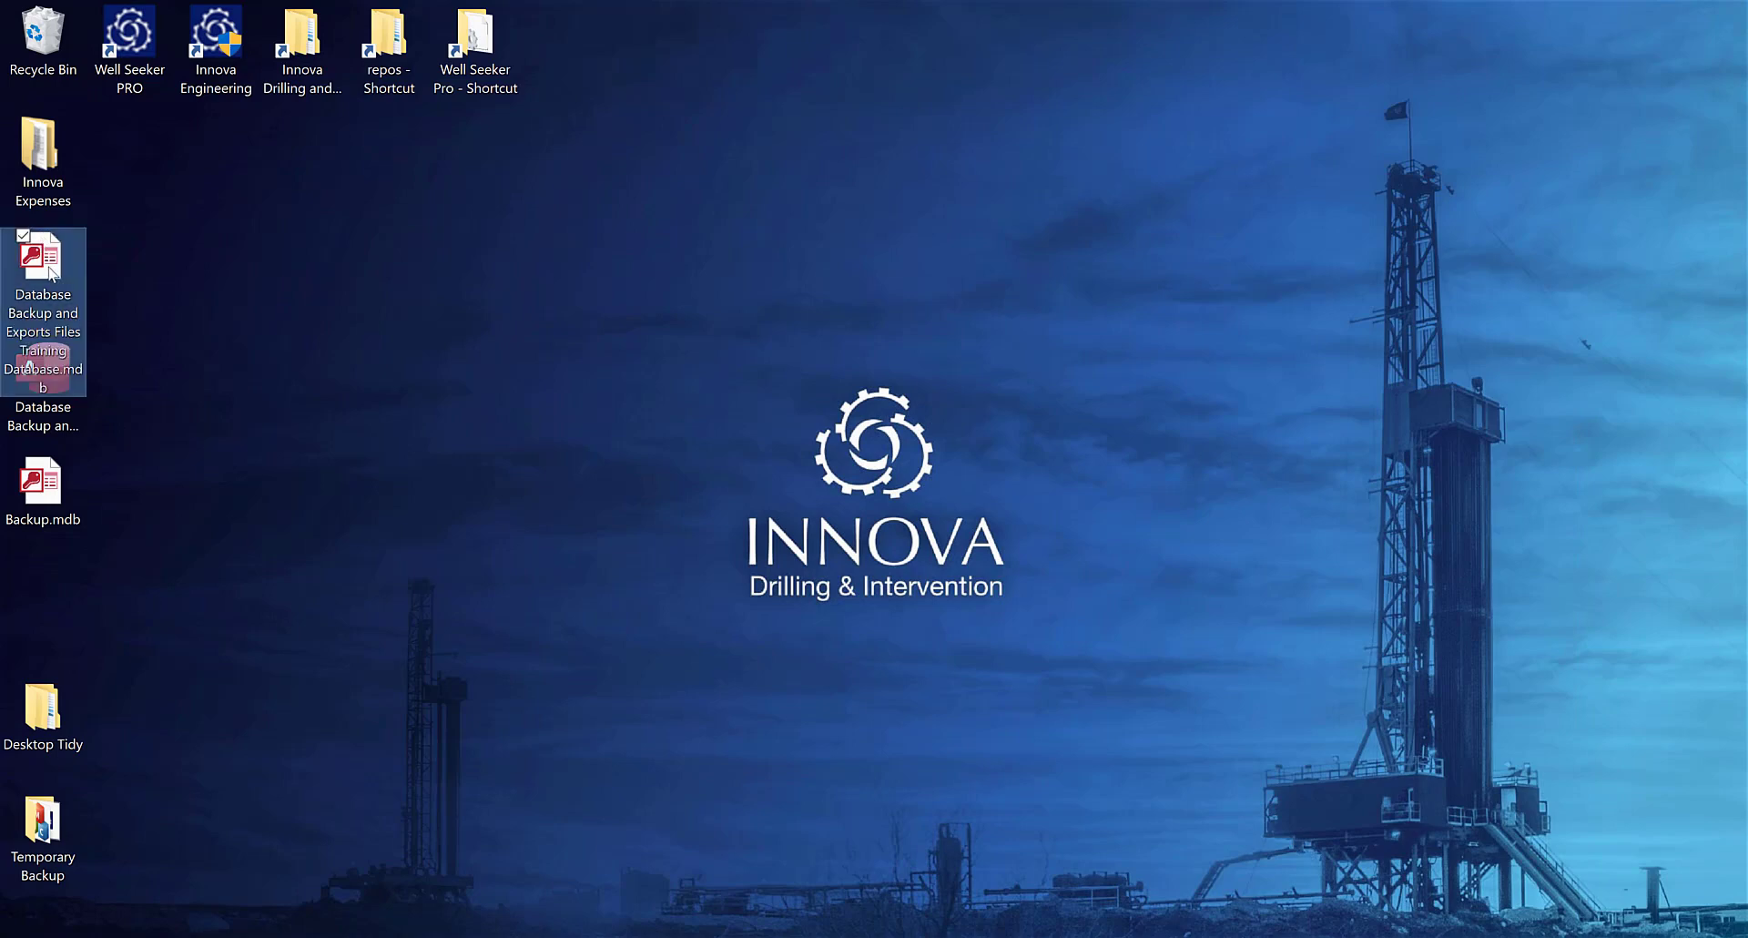
{"action": "left_click", "coordinate": [45, 484]}
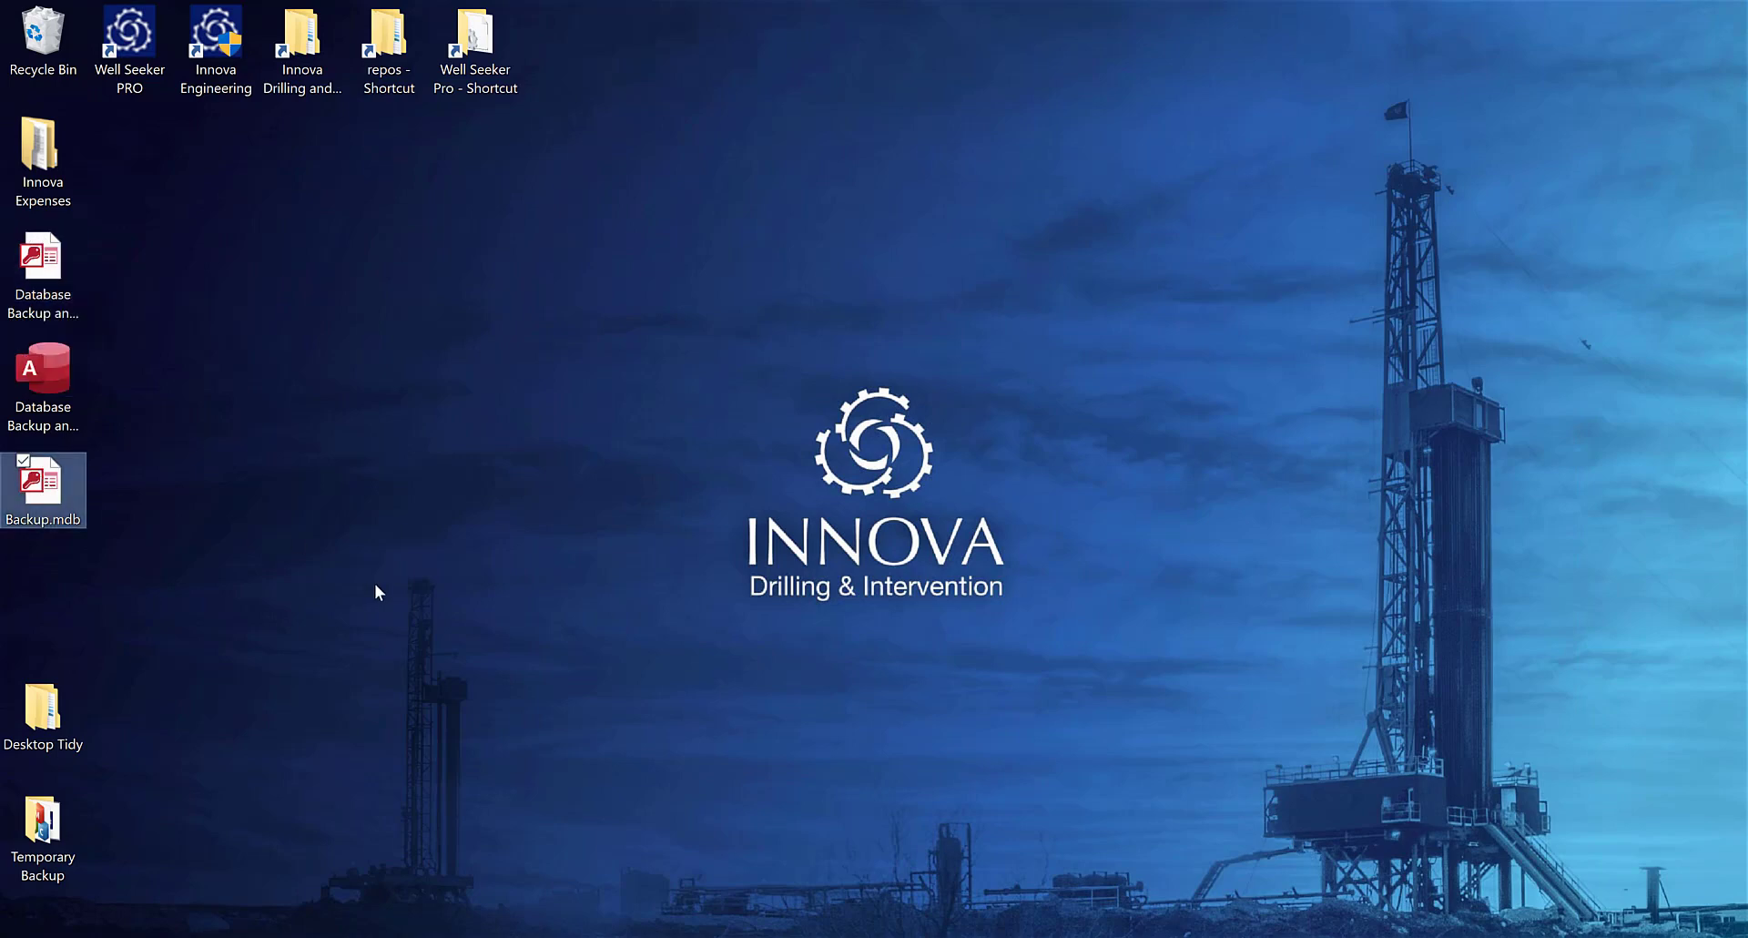
{"action": "left_click", "coordinate": [59, 572]}
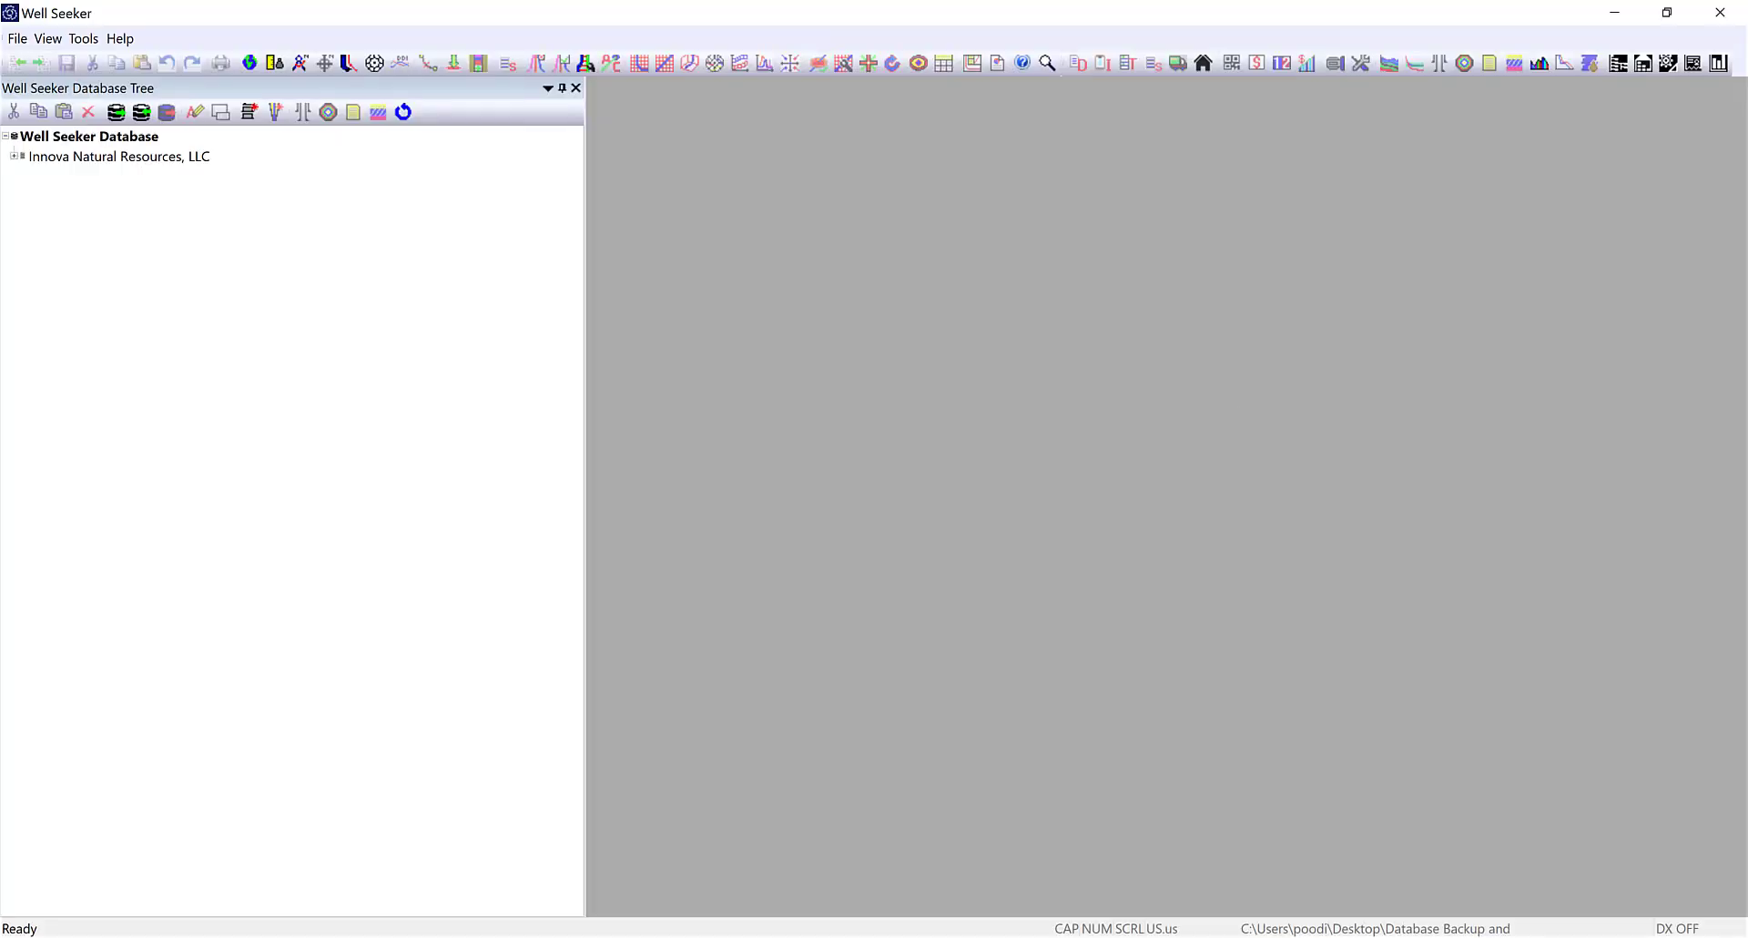
Load the Backup.mdb database from the Desktop.
{"action": "left_click", "coordinate": [15, 44]}
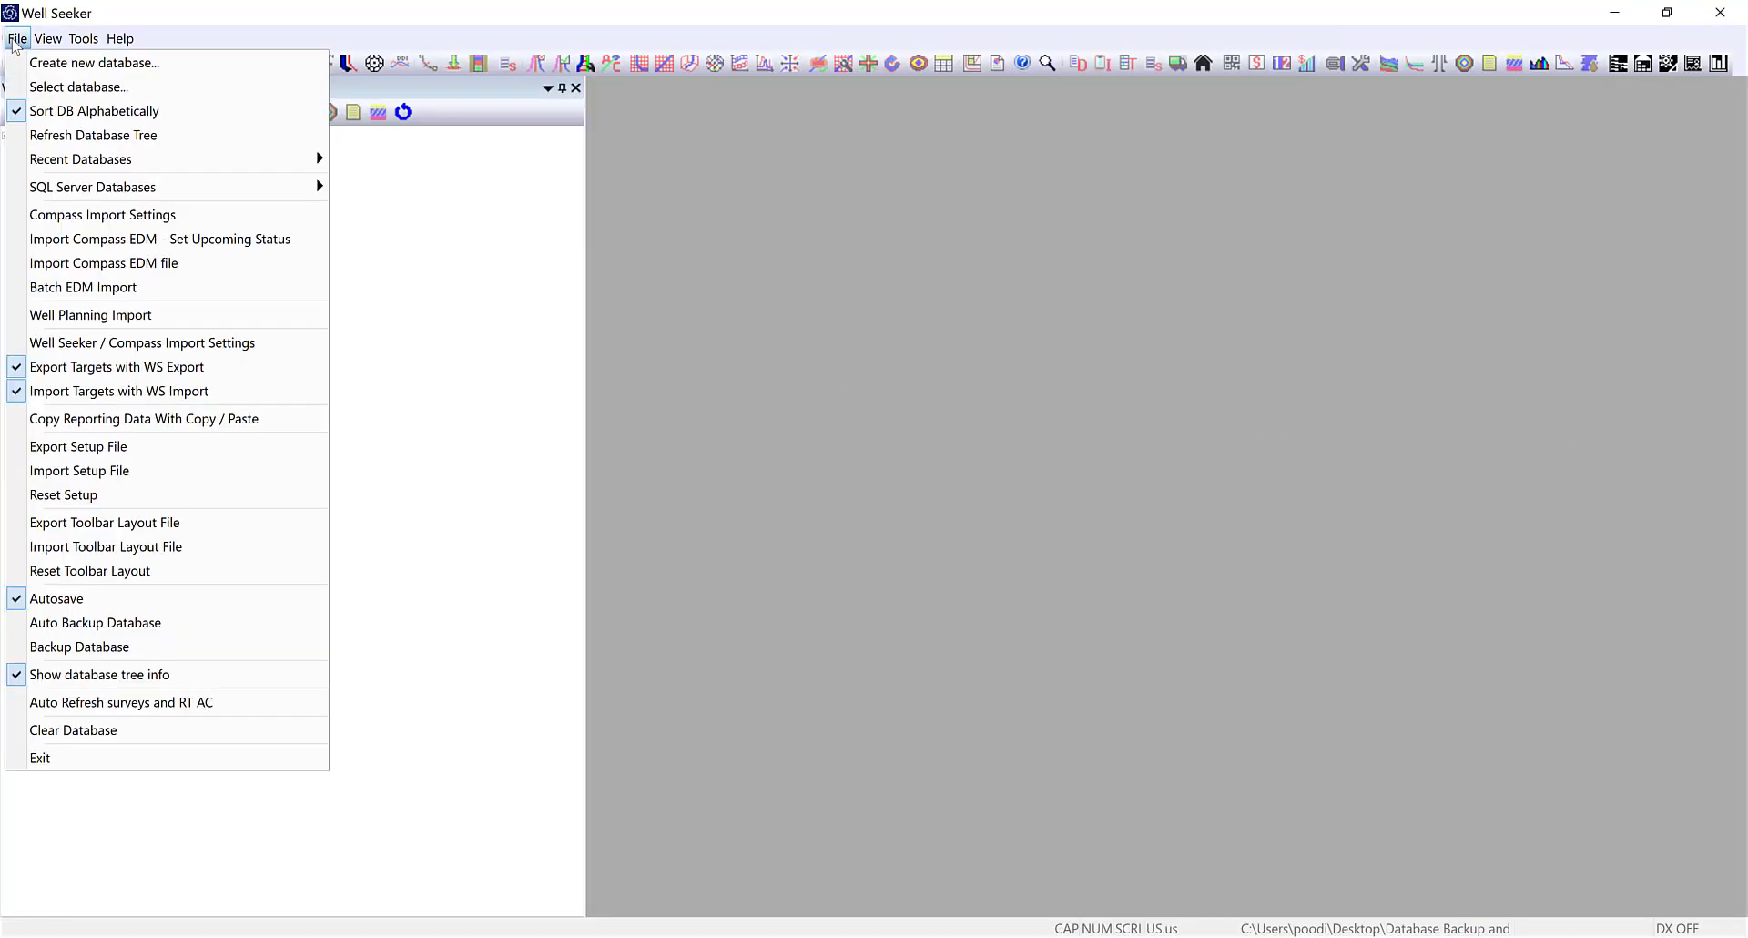
{"action": "left_click", "coordinate": [55, 87]}
{"action": "double_click", "coordinate": [785, 414]}
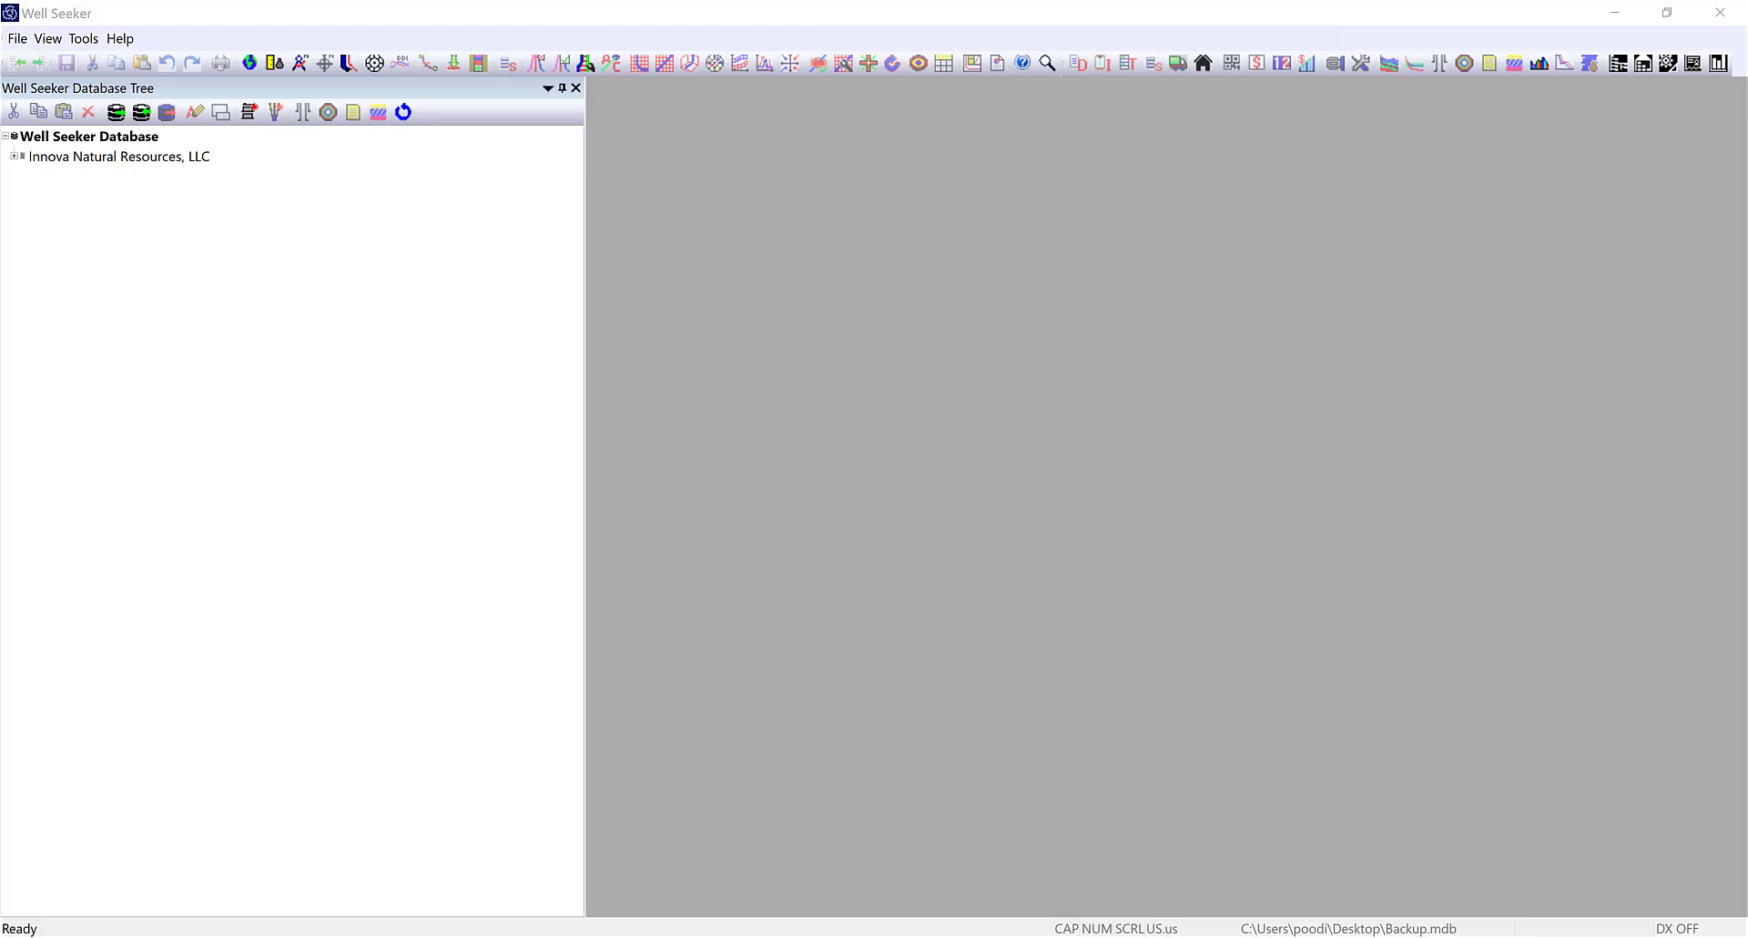
Expand the database tree through Karnes County and Cerberus 14-28 - 3H (GS) - Lateral down to the 3H (LH) planned wellbore.
{"action": "left_click", "coordinate": [14, 157]}
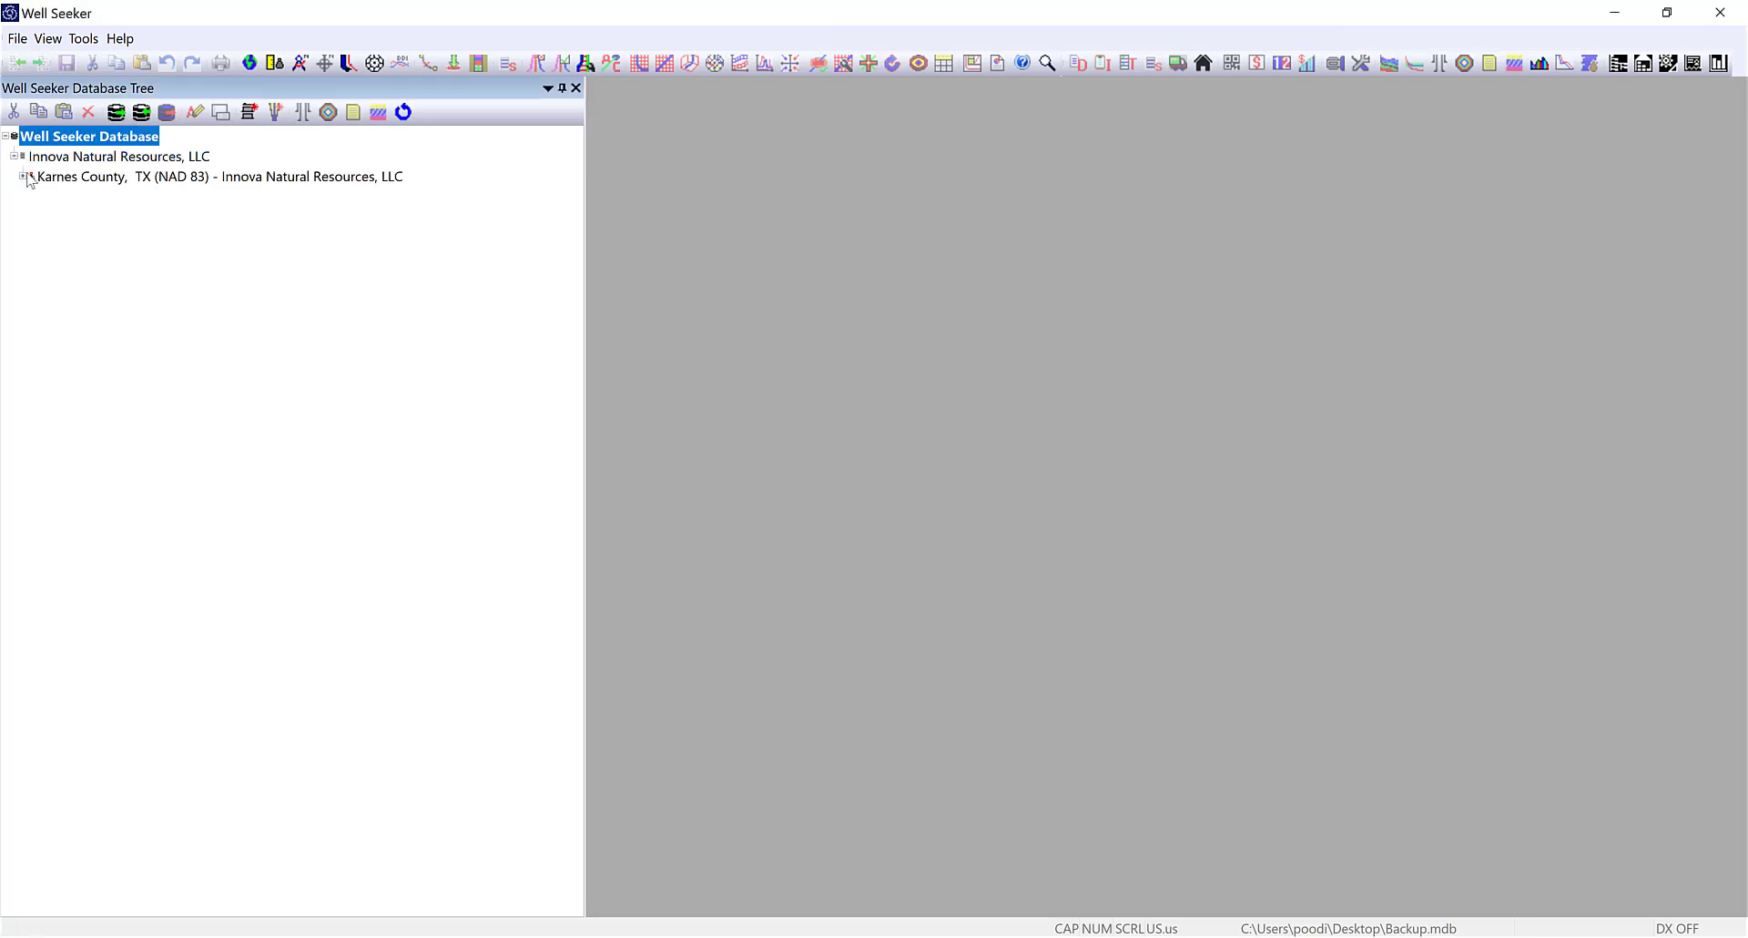
{"action": "left_click", "coordinate": [22, 176]}
{"action": "left_click", "coordinate": [31, 195]}
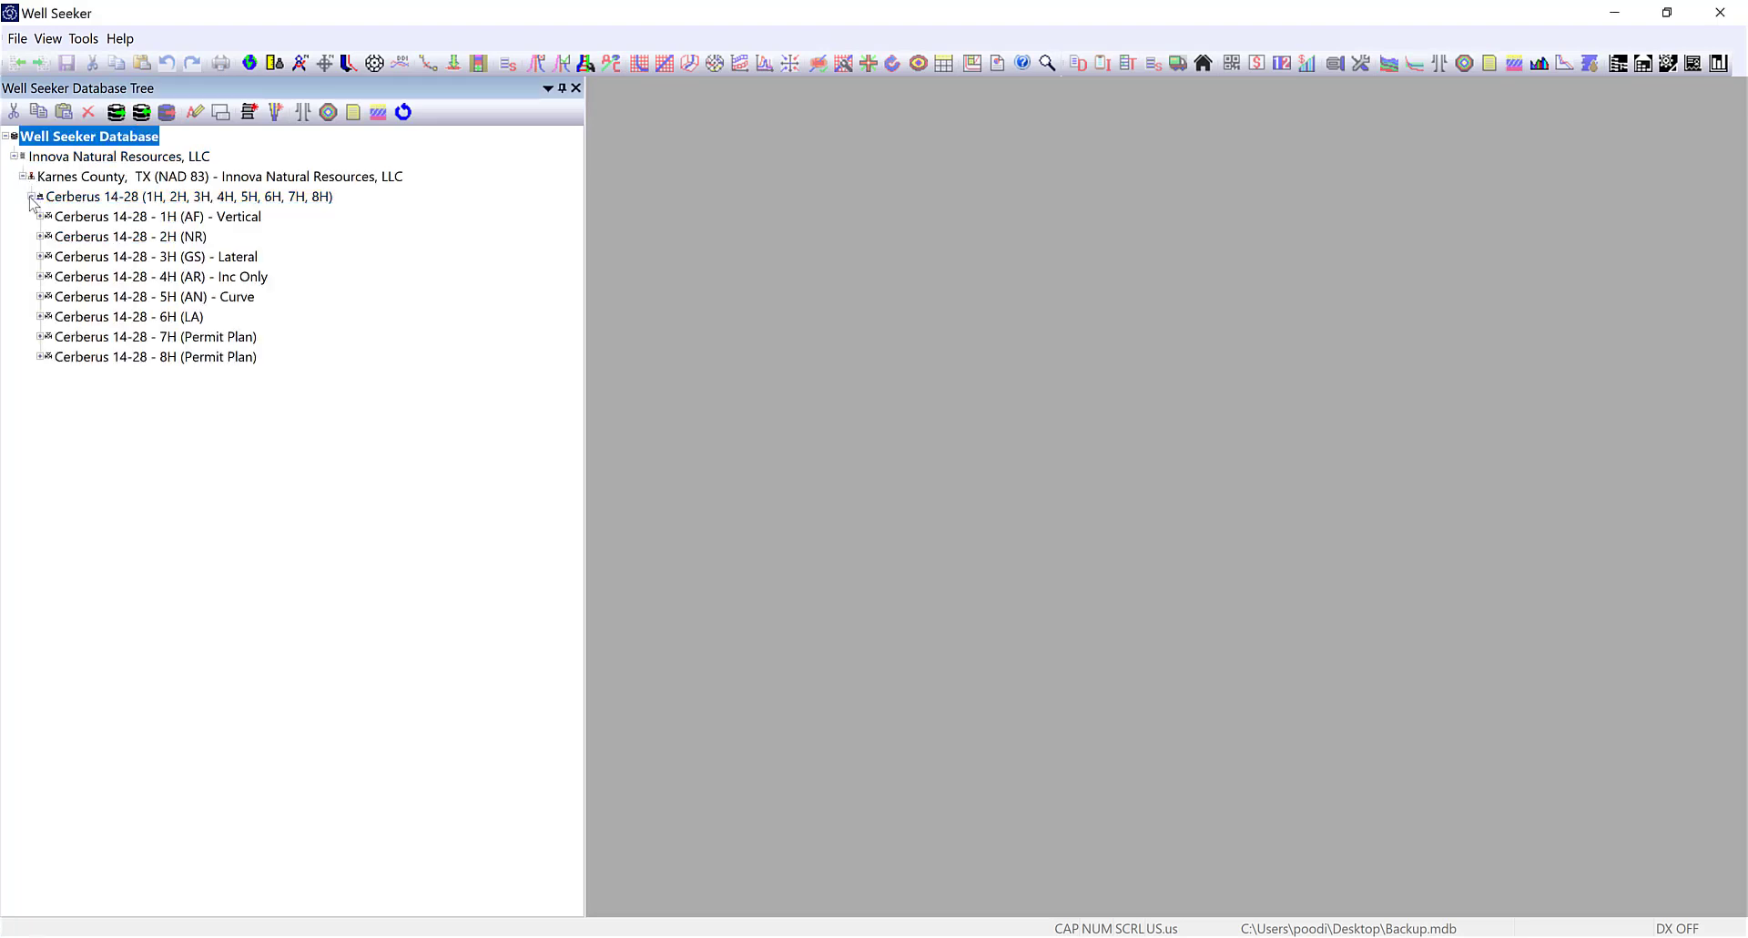
{"action": "left_click", "coordinate": [40, 257]}
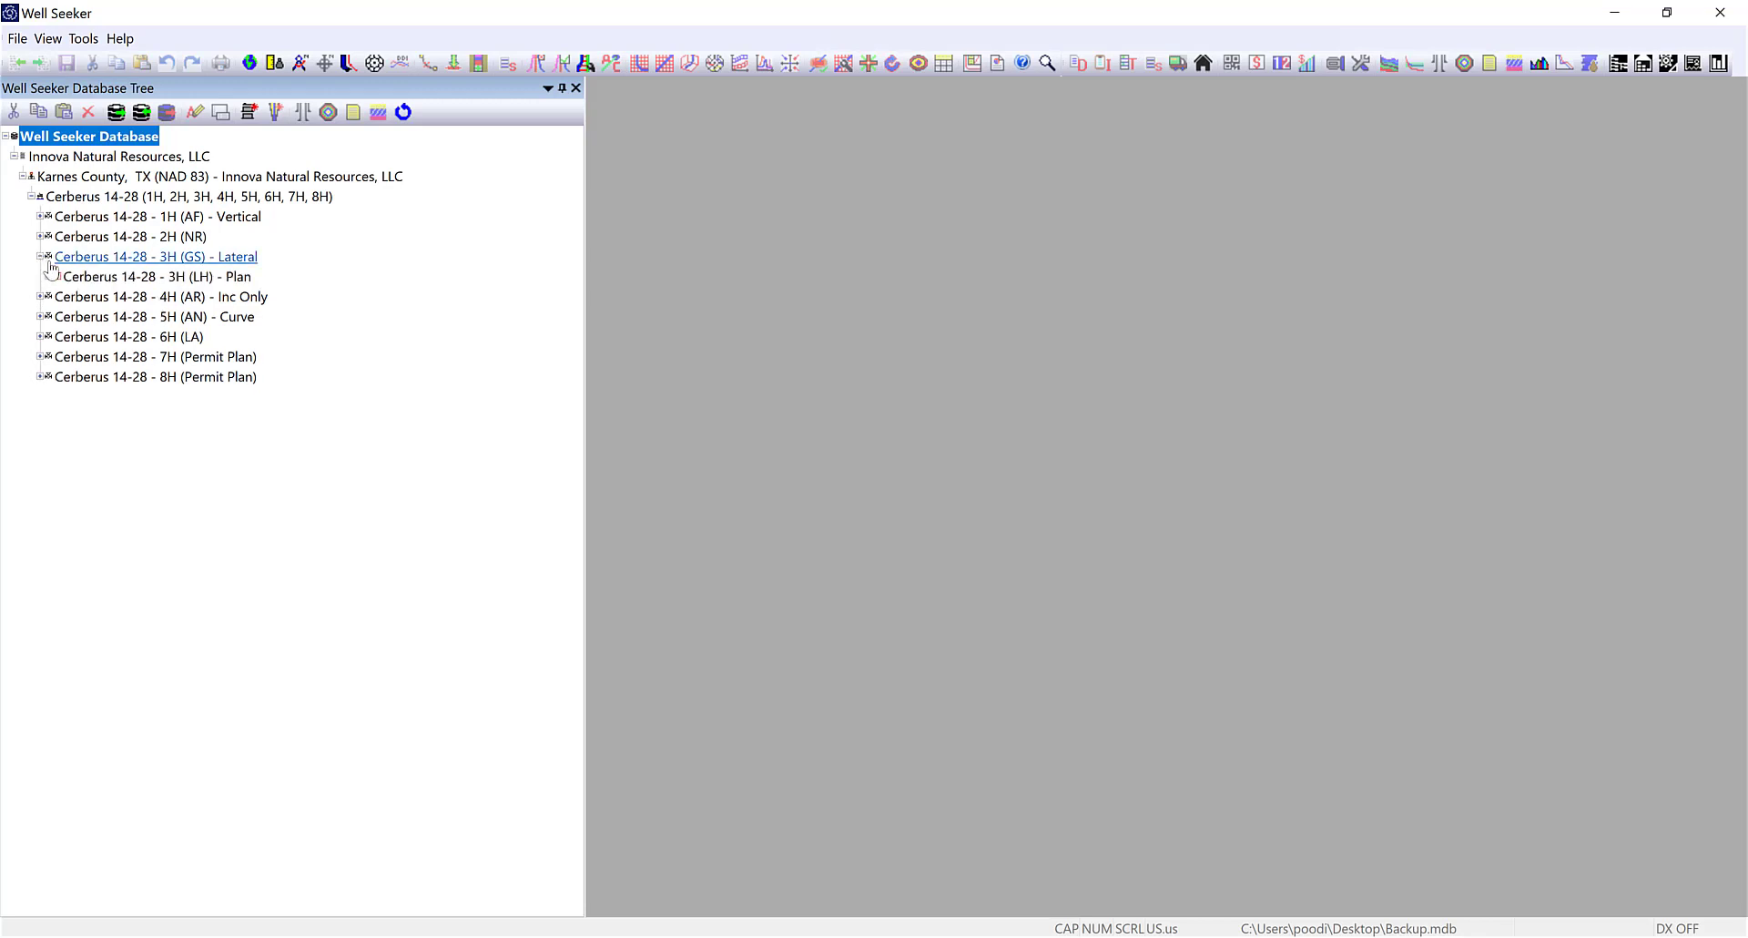
{"action": "left_click", "coordinate": [51, 276]}
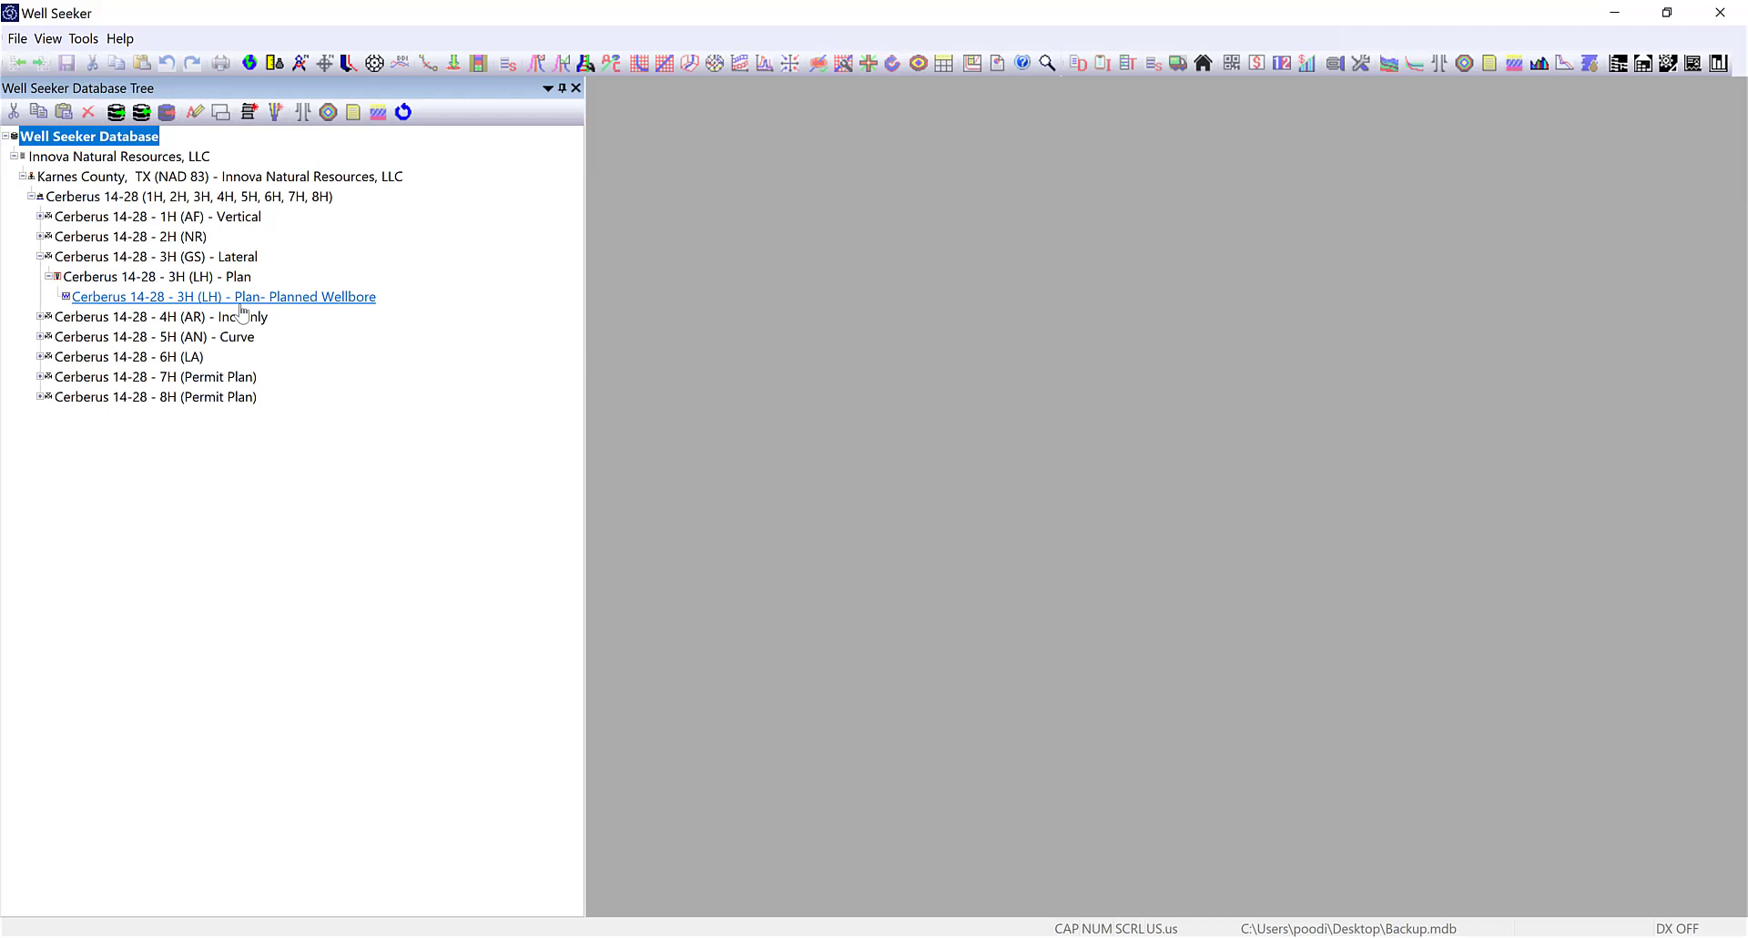
Examine the import and export options for Innova Natural Resources, LLC and Cerberus 14-28 - 3H (LH) - Plan, and the tree levels above that plan.
{"action": "right_click", "coordinate": [116, 159]}
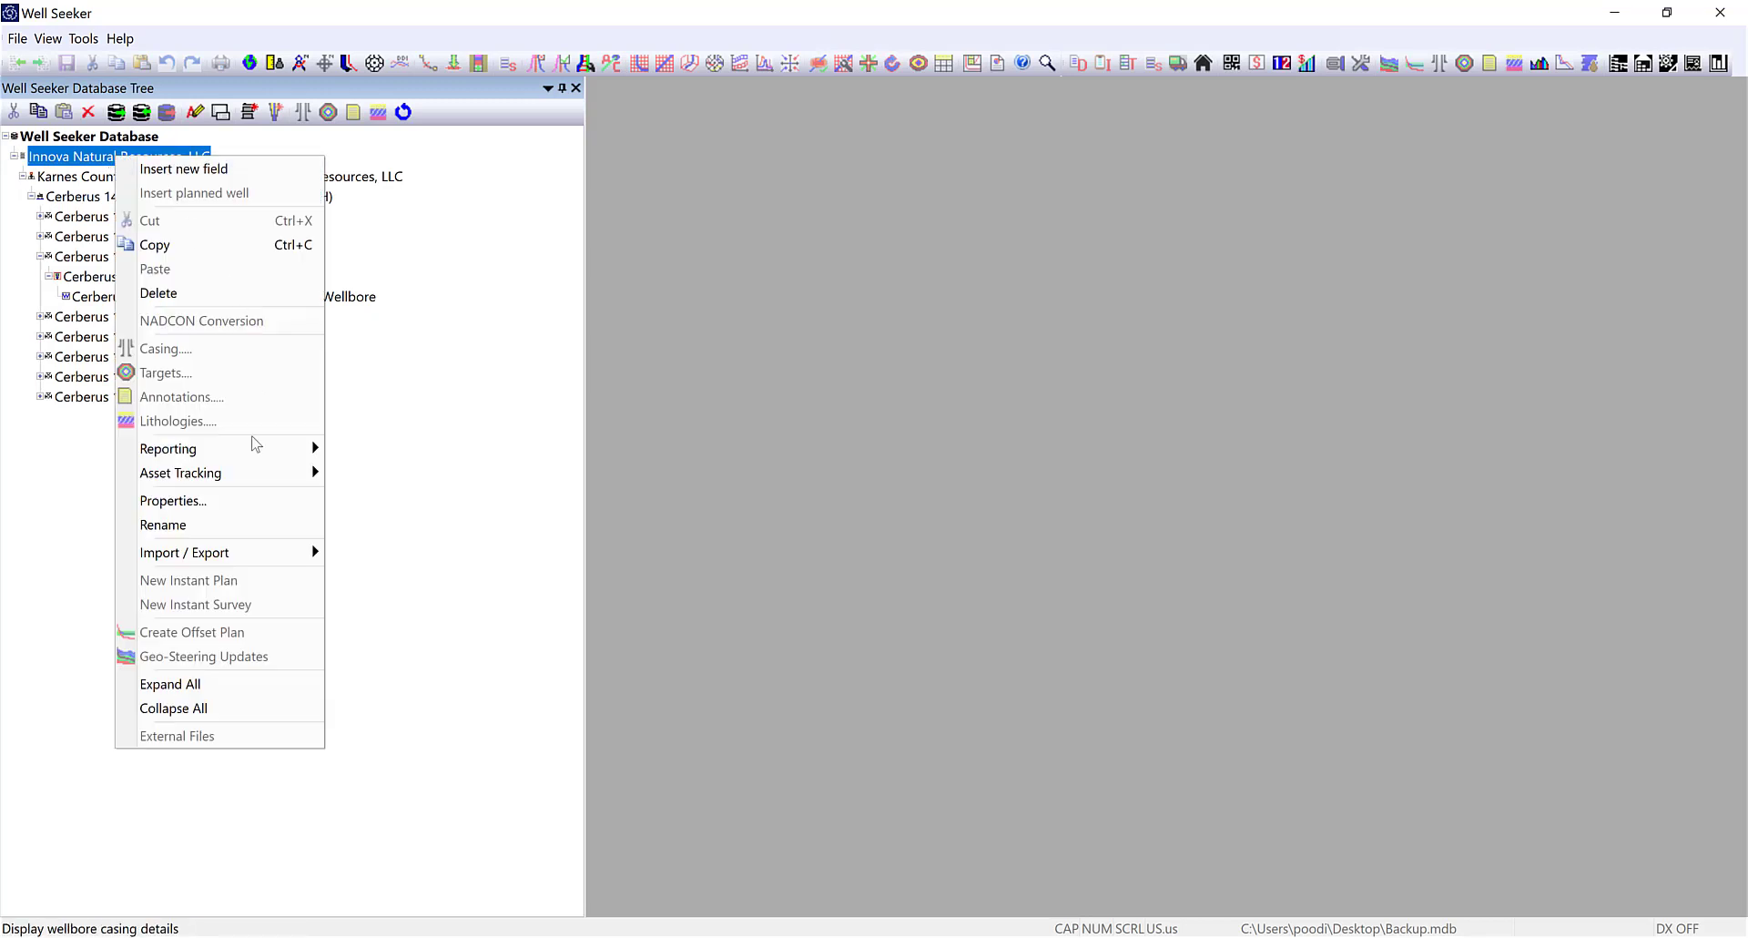
{"action": "mouse_move", "coordinate": [191, 565]}
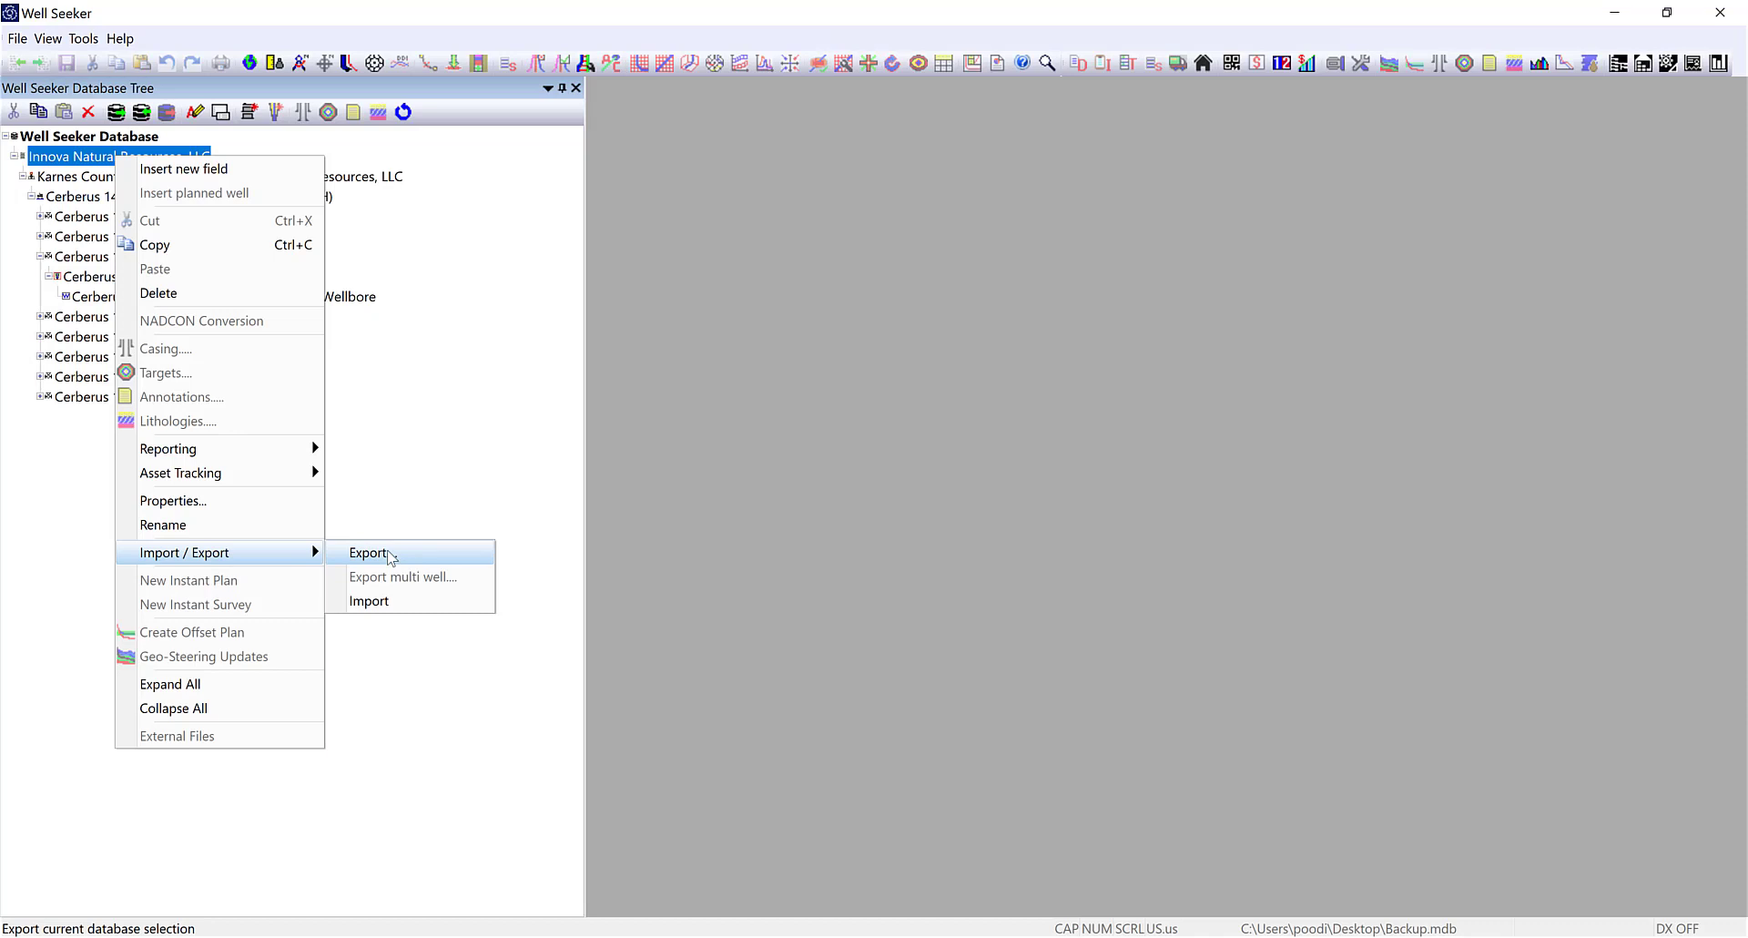
{"action": "left_click", "coordinate": [406, 450]}
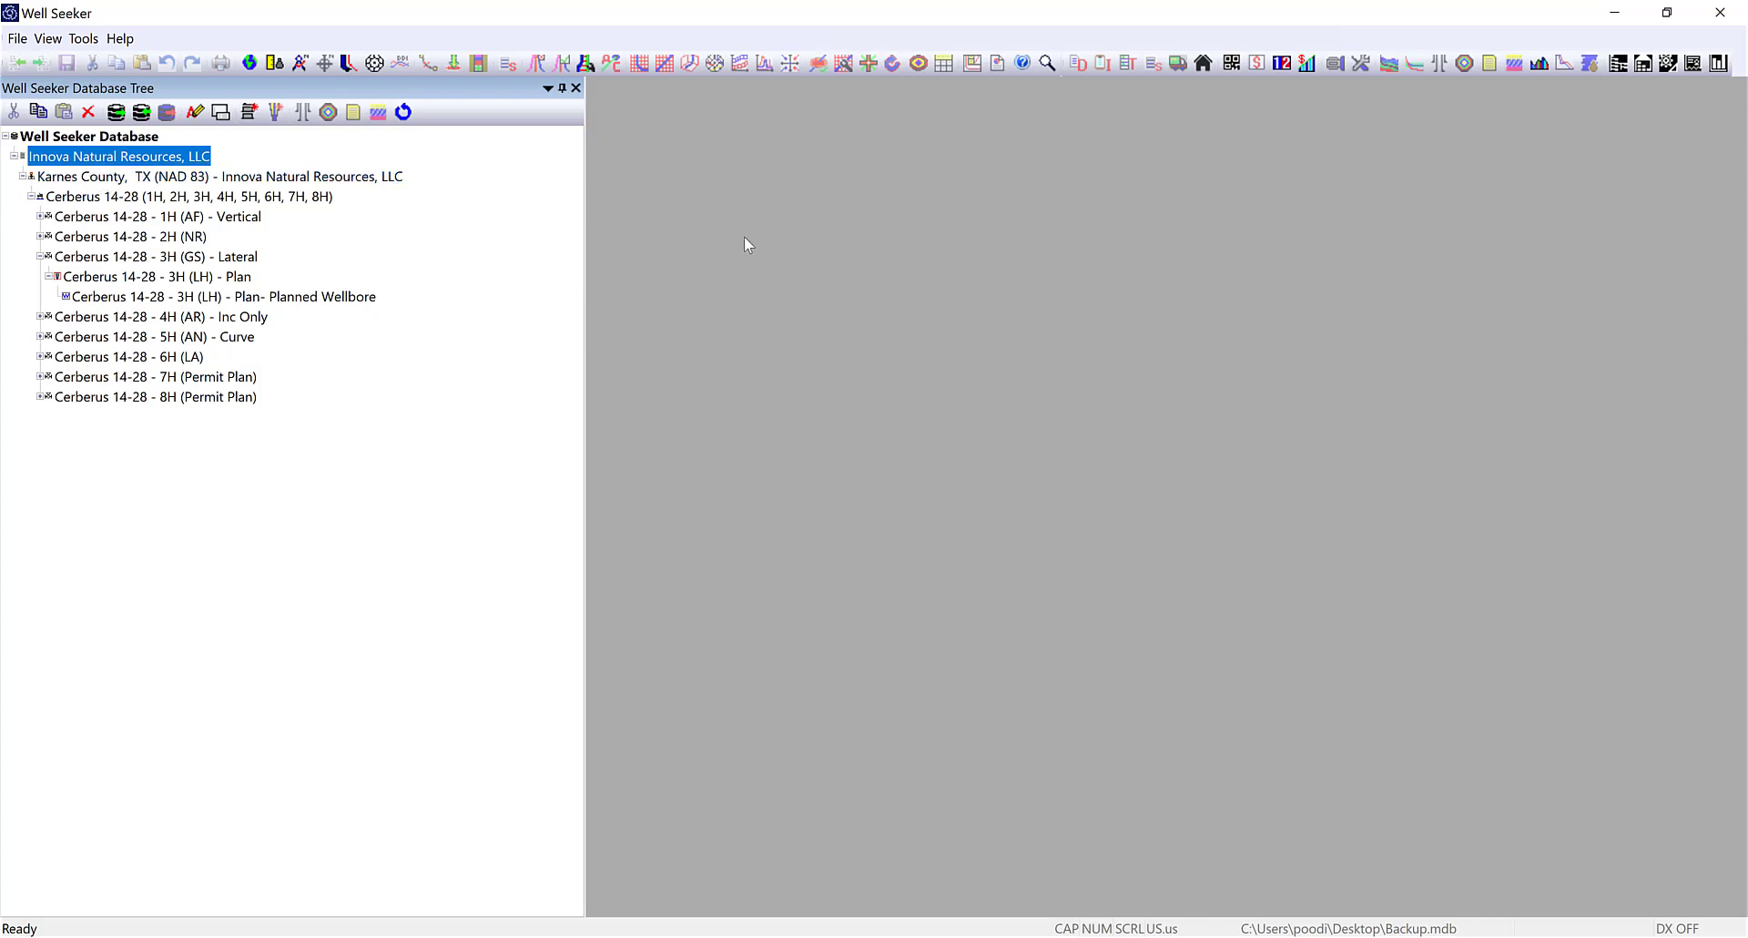
{"action": "left_click", "coordinate": [153, 279]}
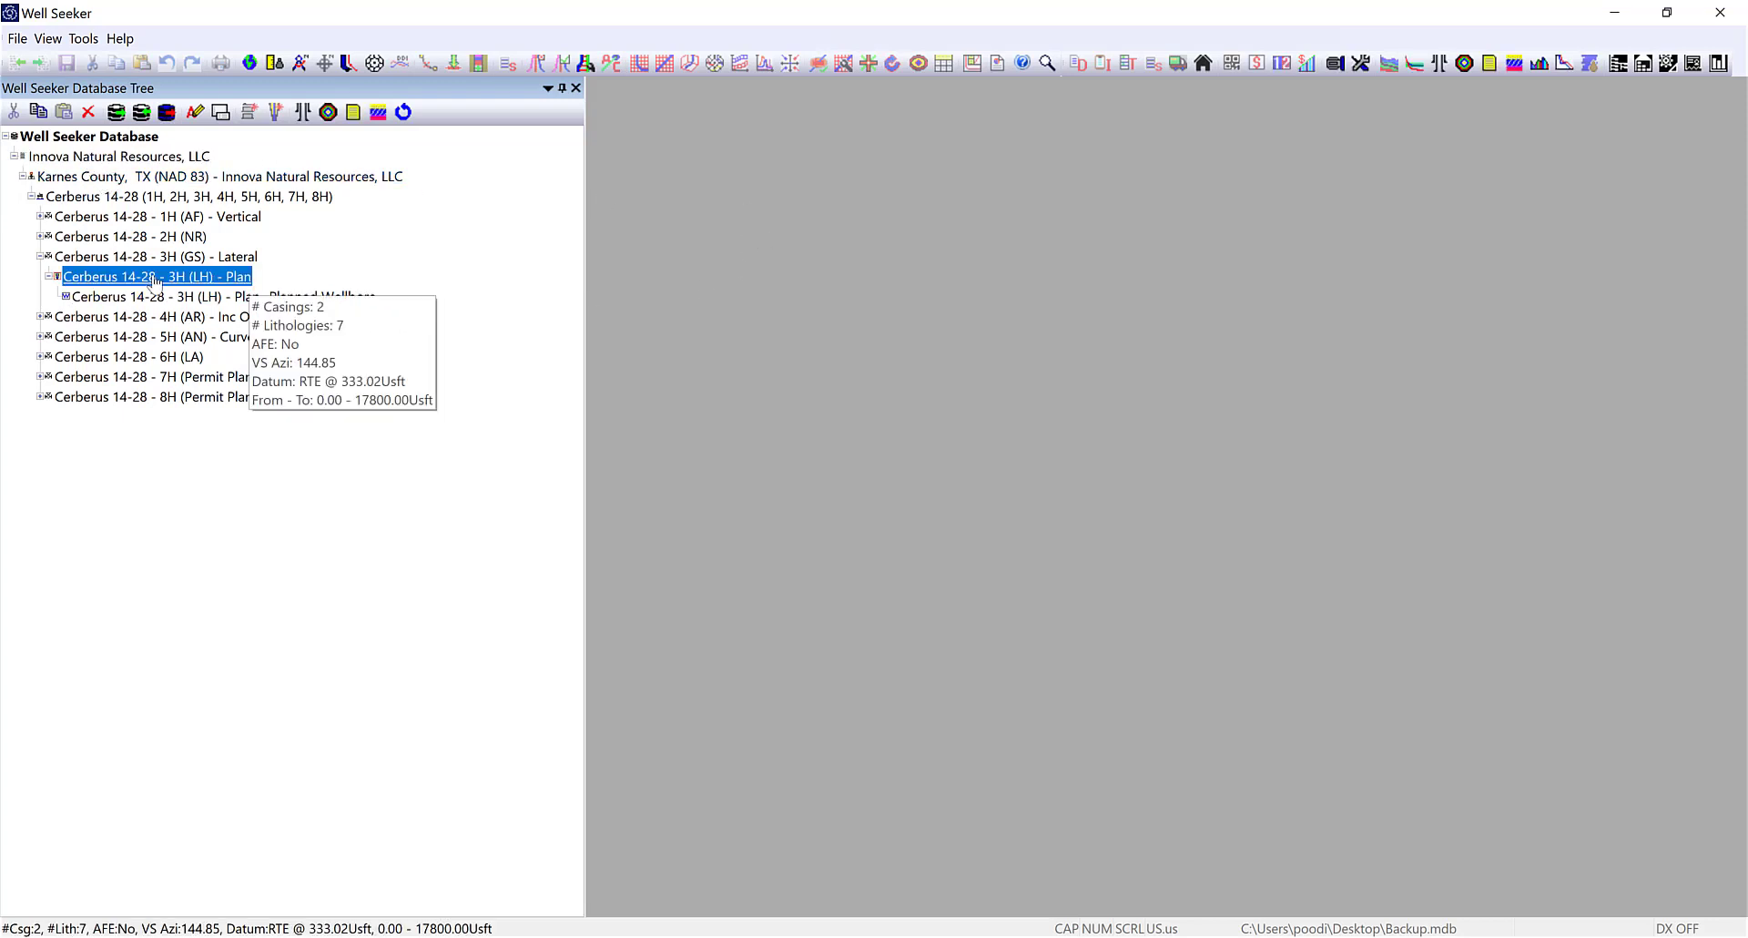
{"action": "right_click", "coordinate": [122, 276]}
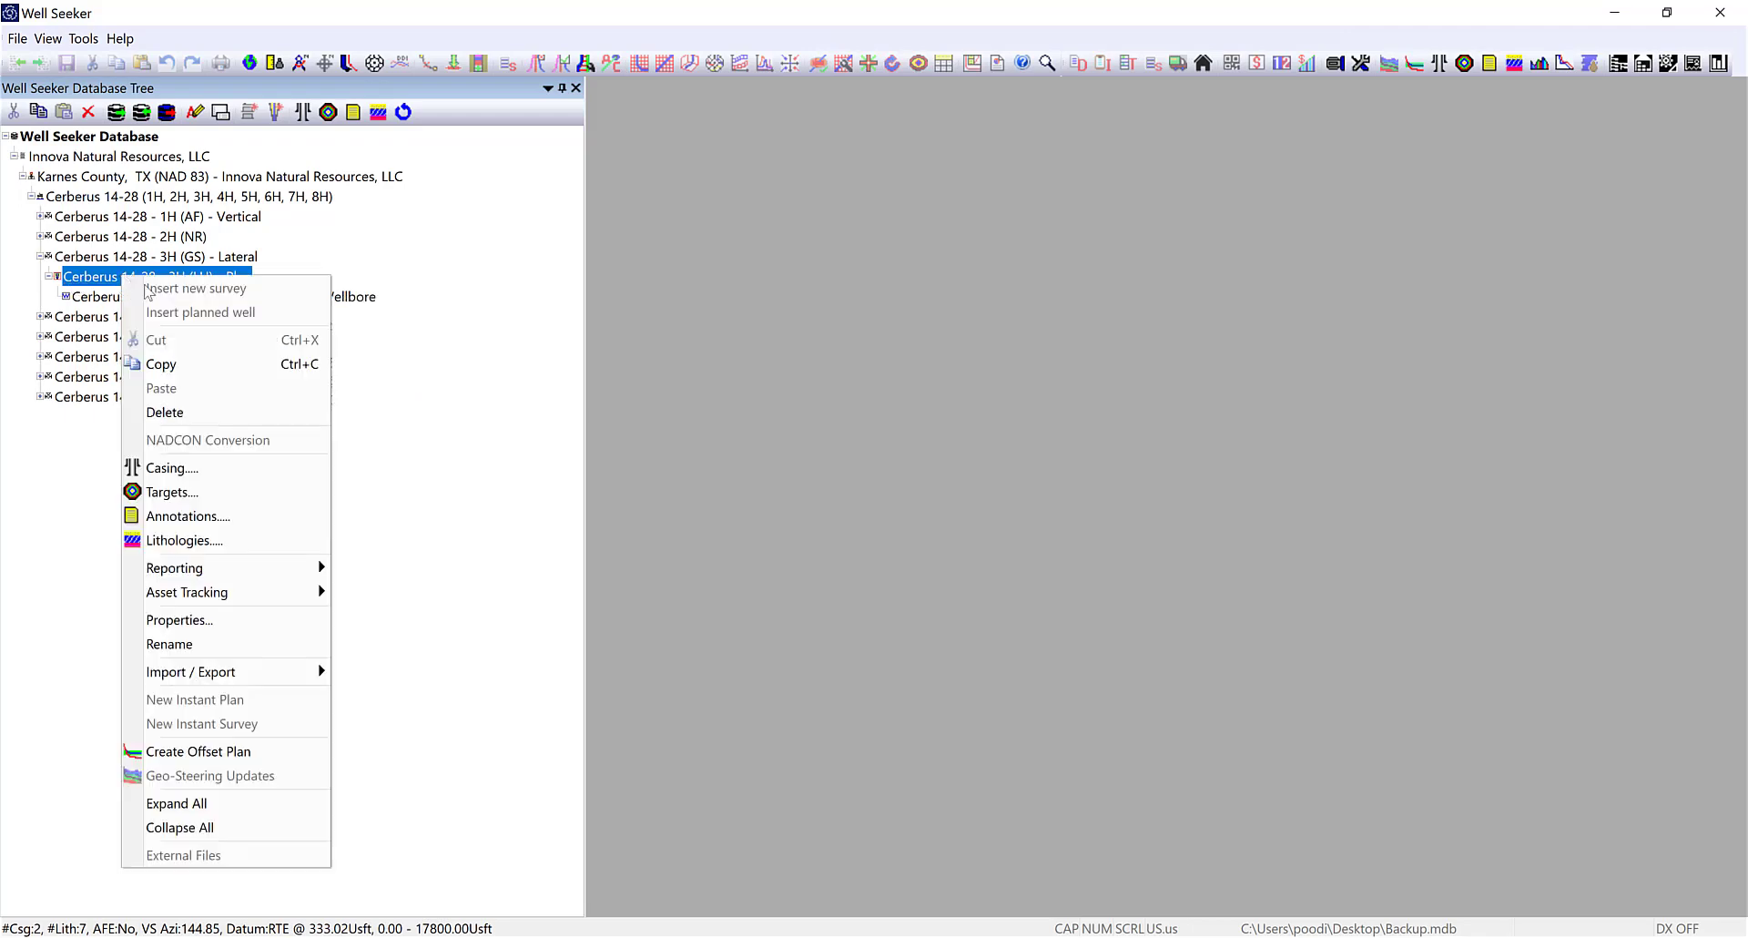
{"action": "mouse_move", "coordinate": [186, 679]}
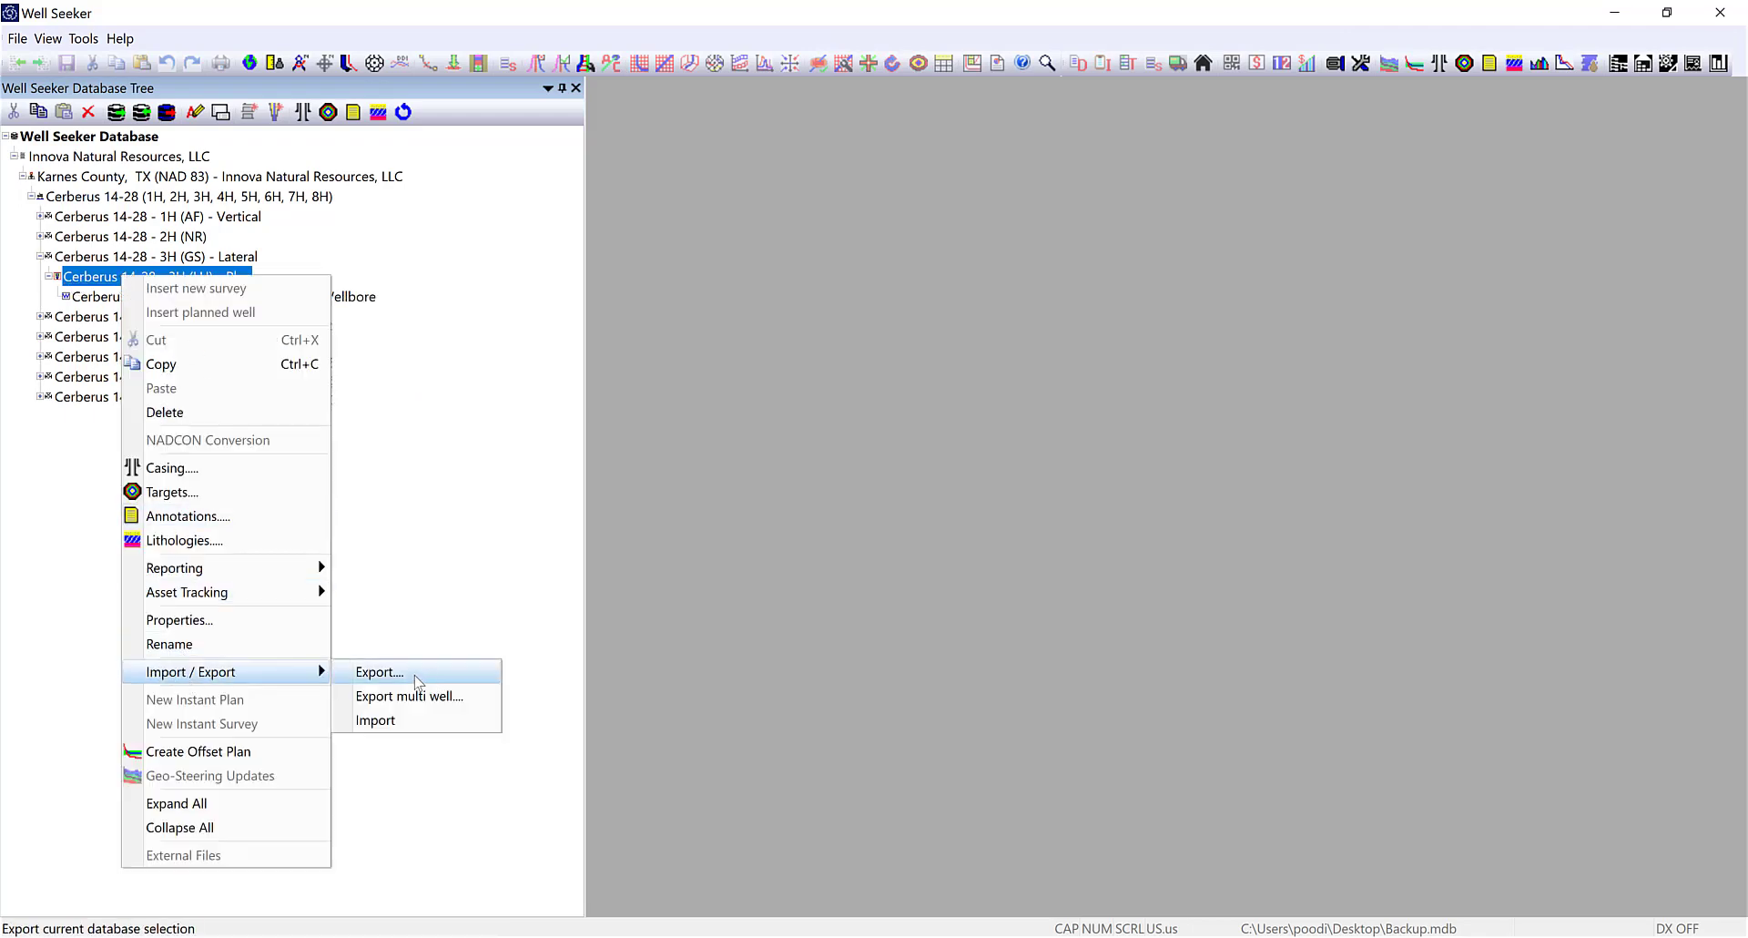
{"action": "left_click", "coordinate": [468, 387]}
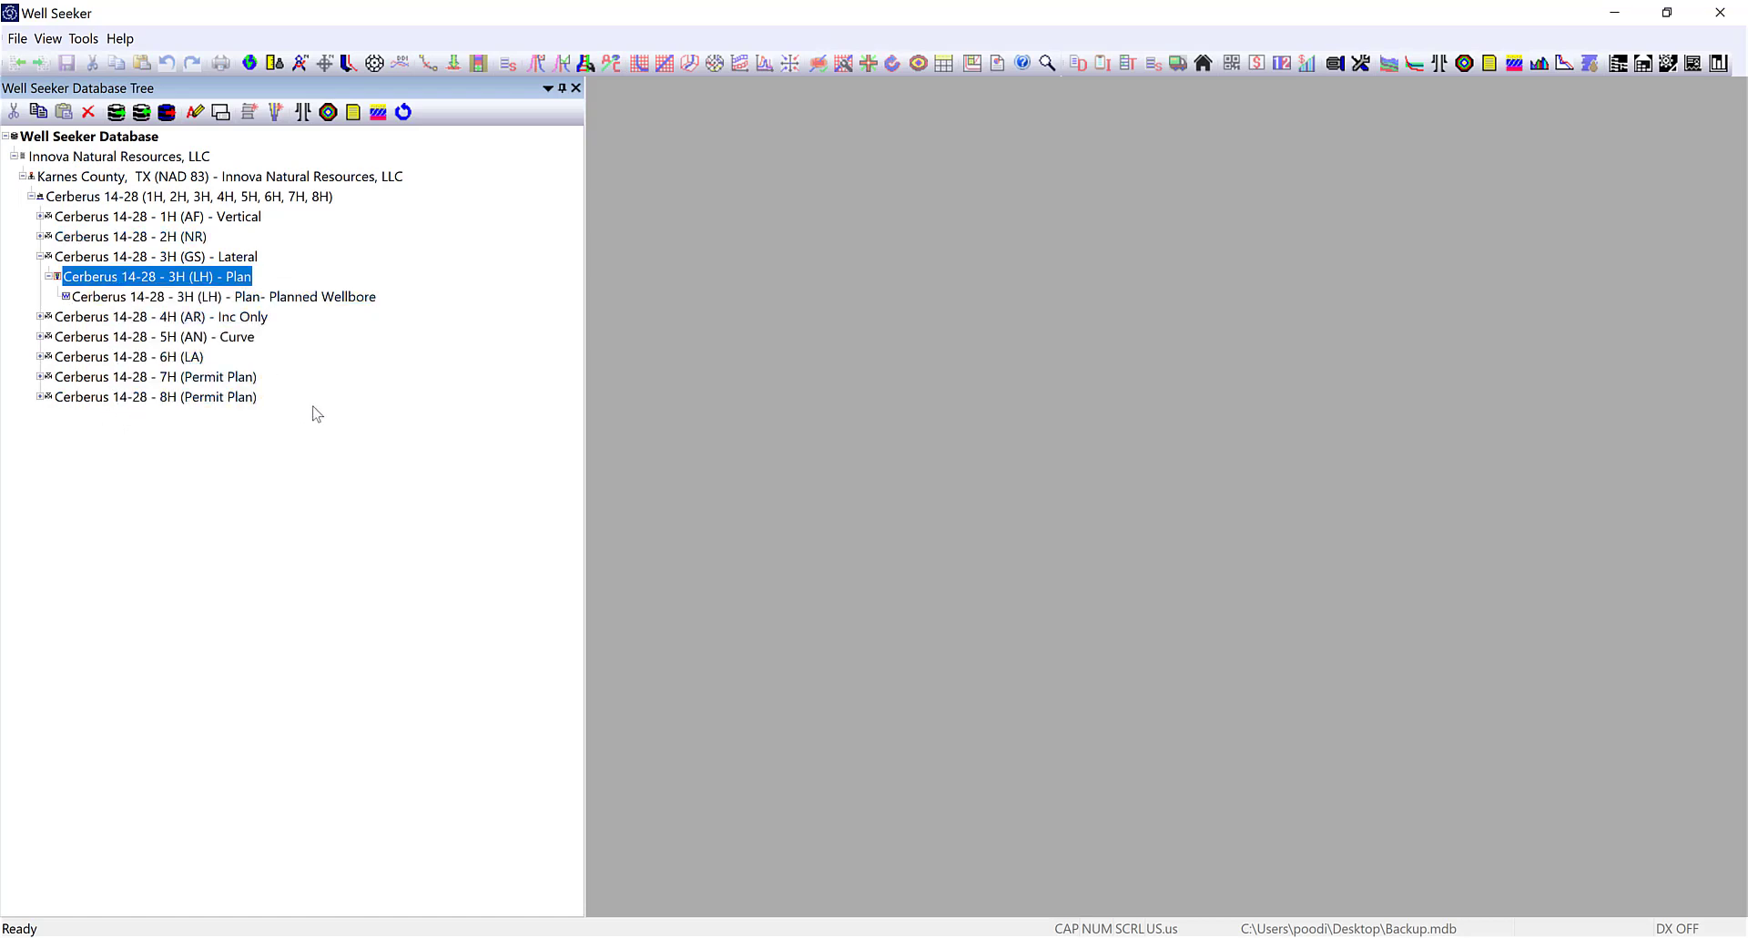
{"action": "mouse_move", "coordinate": [181, 288]}
{"action": "left_click", "coordinate": [85, 202]}
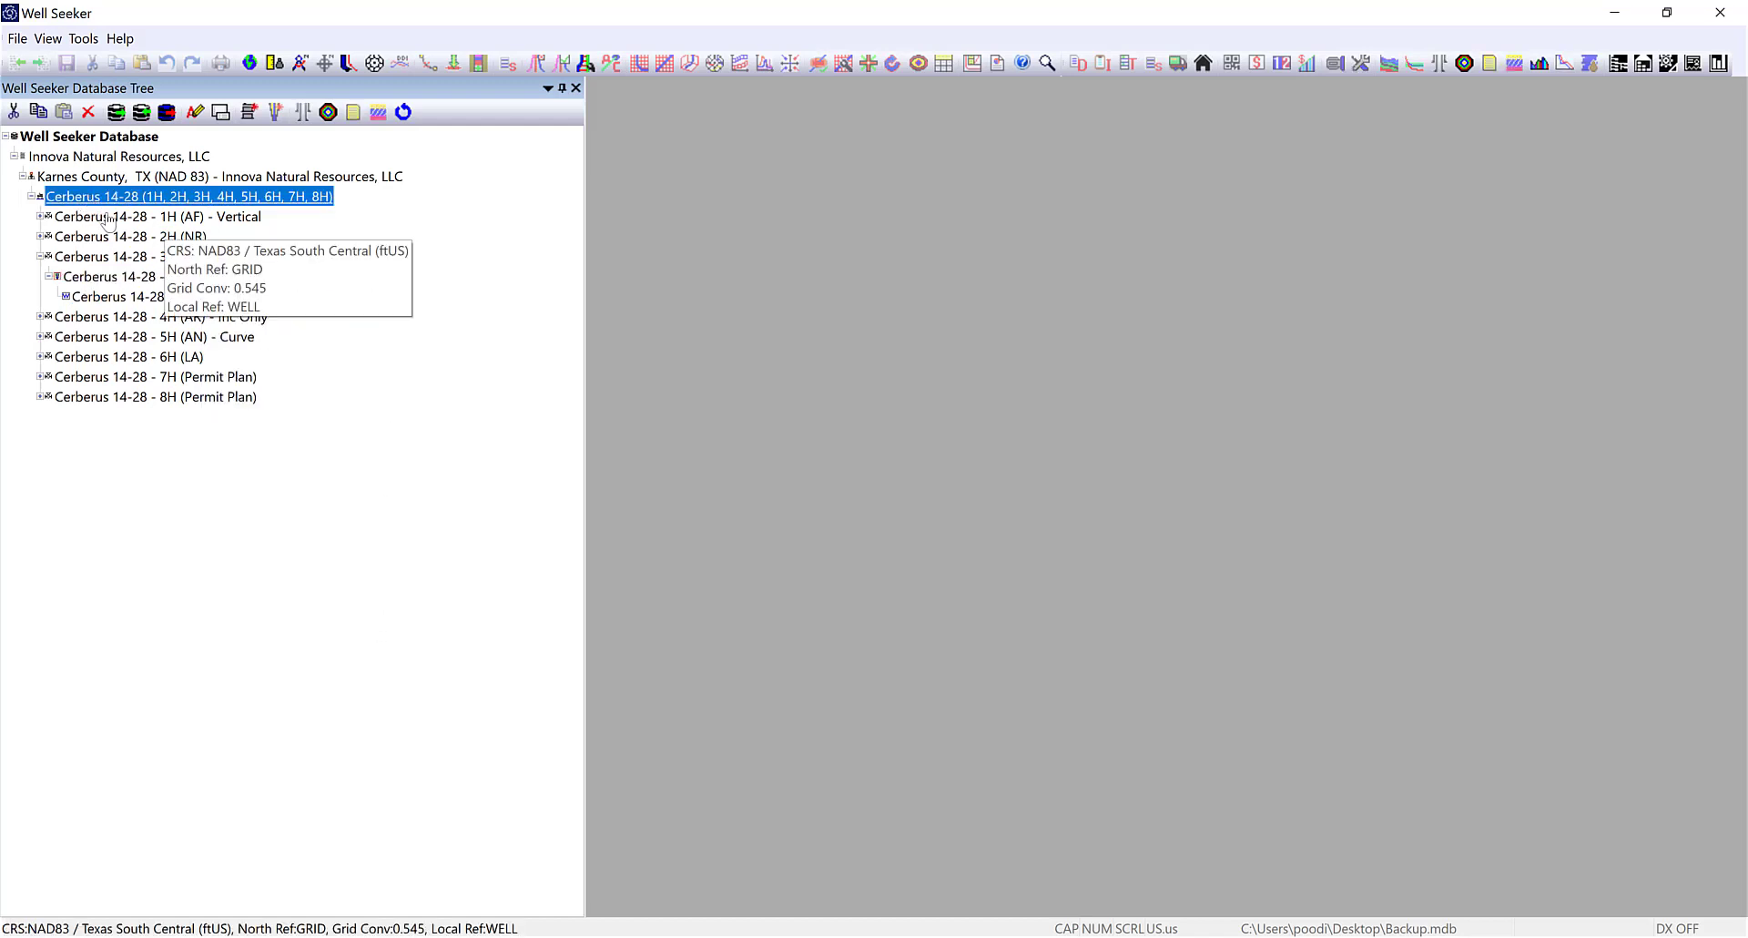
{"action": "left_click", "coordinate": [100, 218]}
{"action": "left_click", "coordinate": [117, 238]}
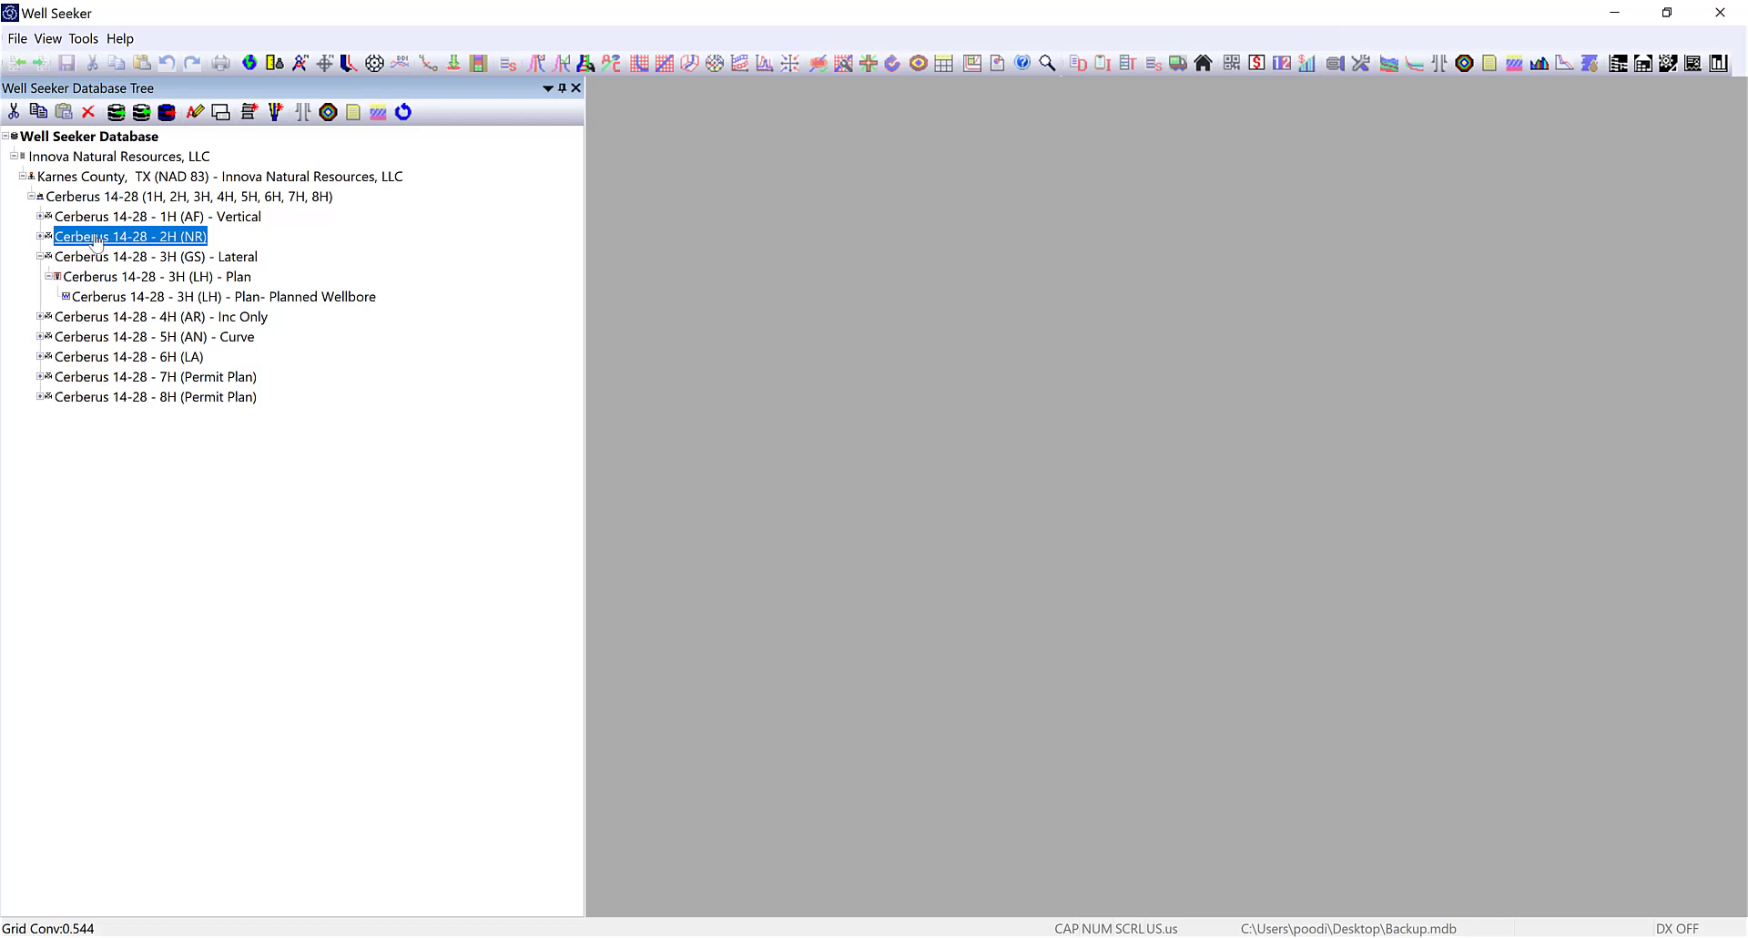
Export Cerberus 14-28 - 3H (LH) - Plan to the Desktop as the database file "Cerberus 14-28 - 3H (LH) - Plan_Export_1_4_2021 @ 14_2.mdb".
{"action": "left_click", "coordinate": [111, 278]}
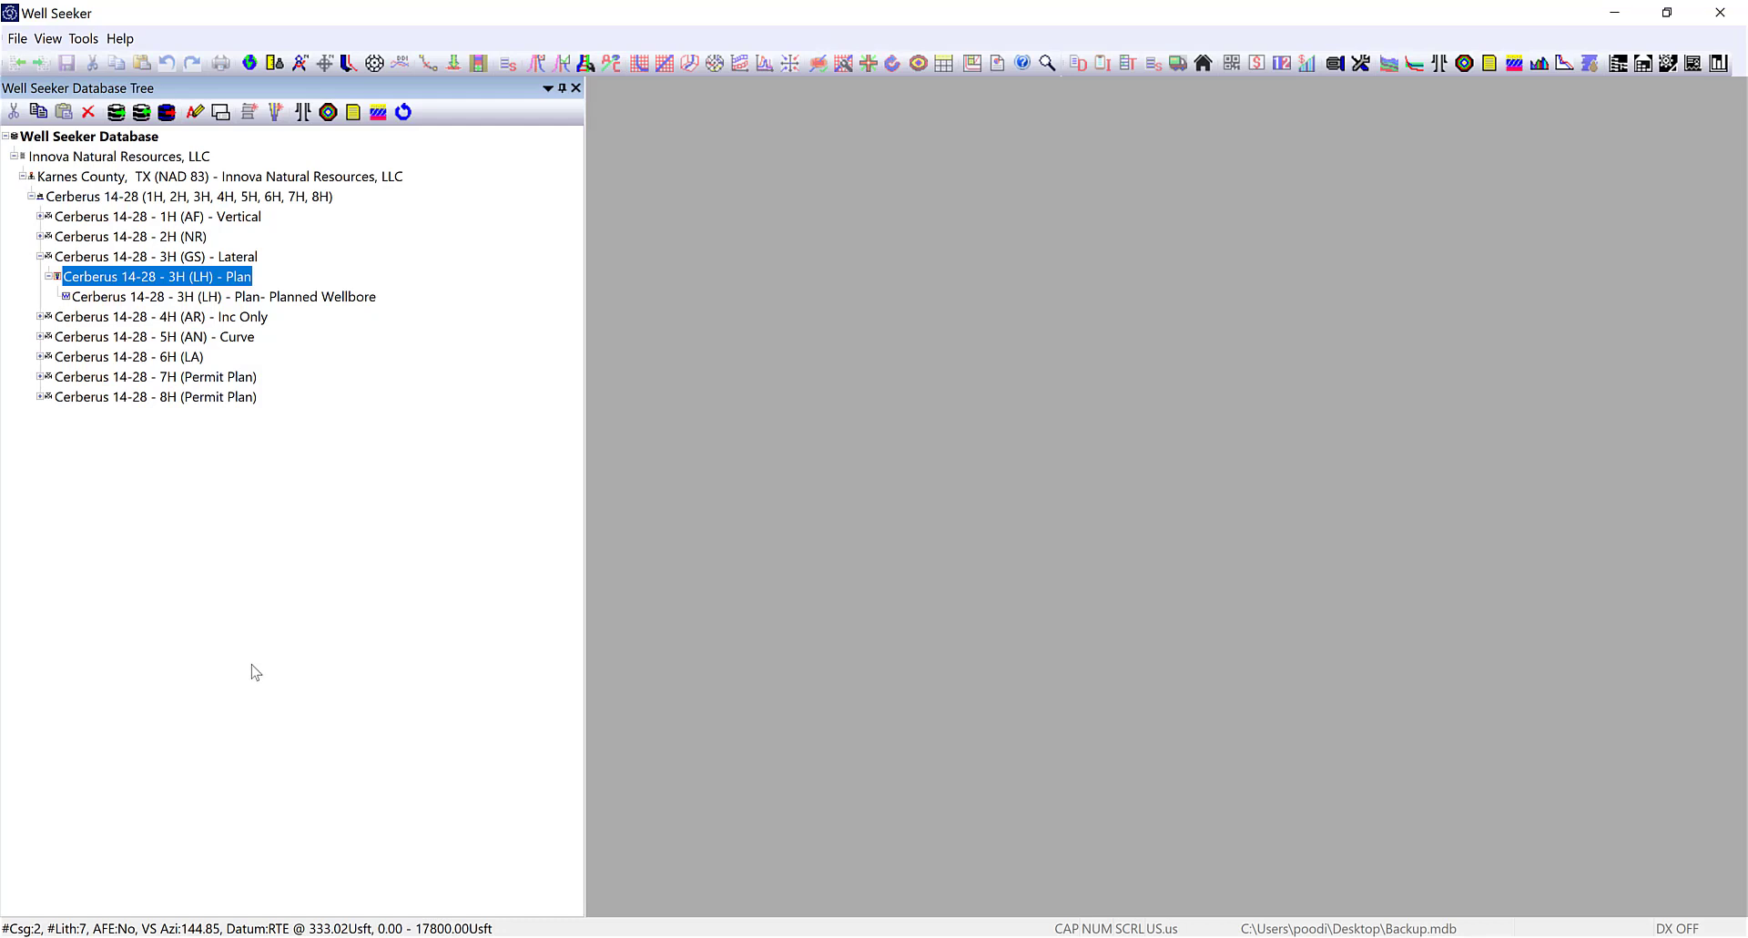
{"action": "right_click", "coordinate": [98, 288]}
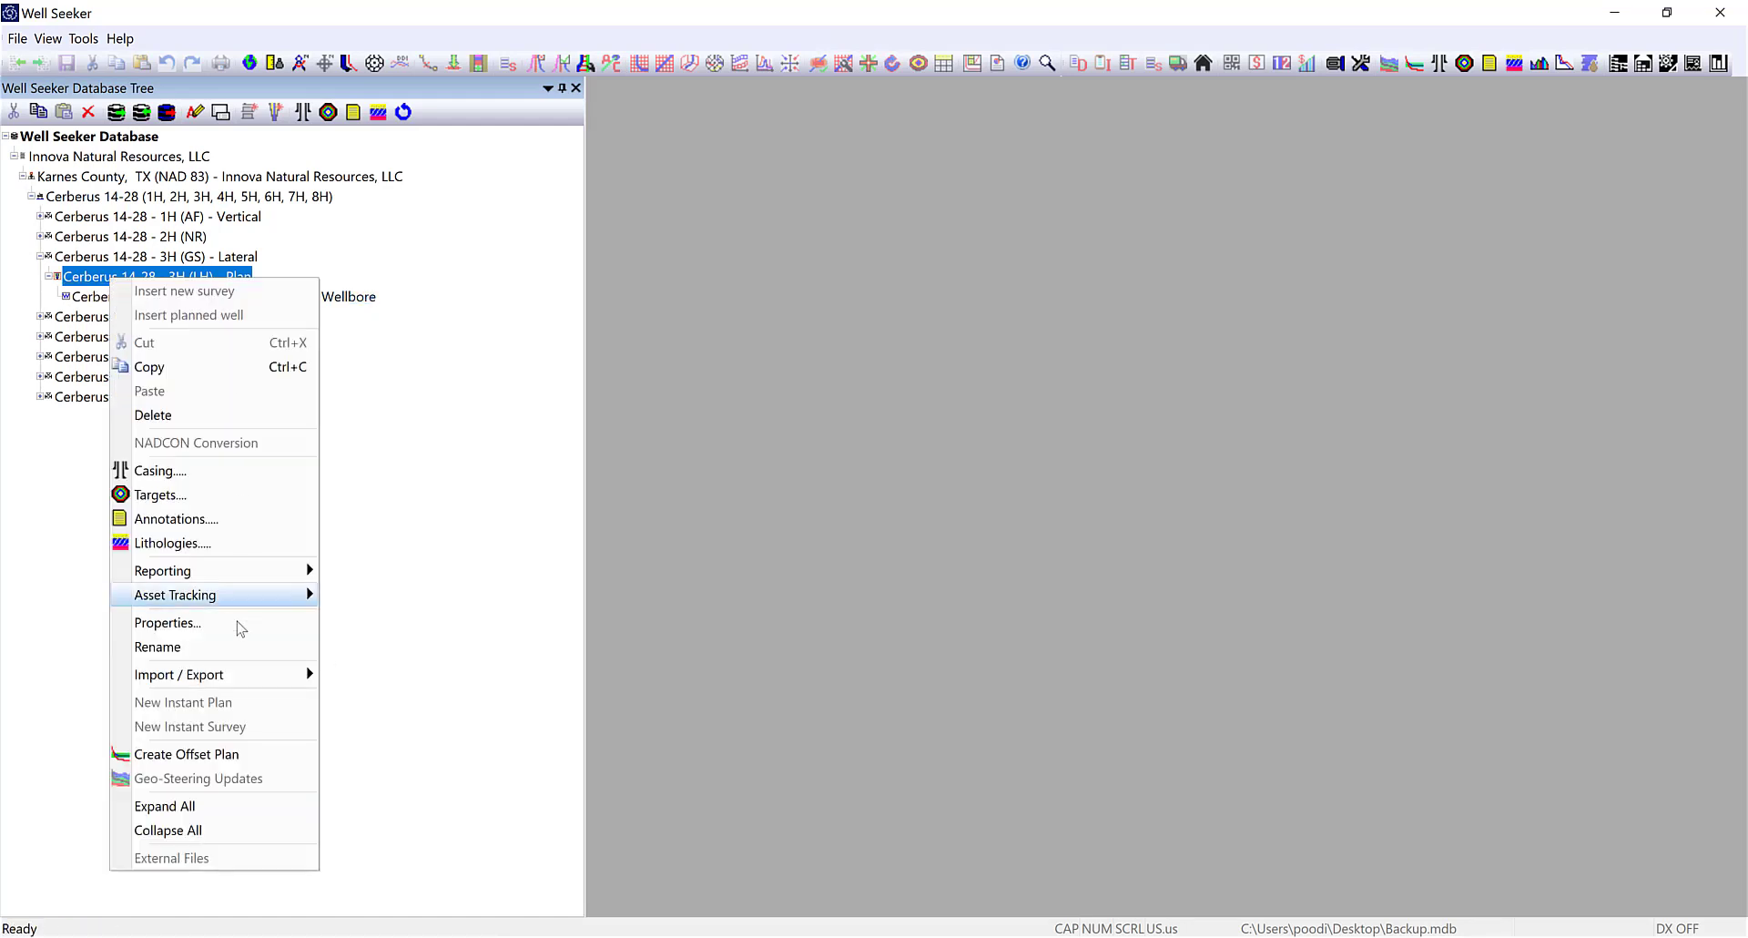
{"action": "mouse_move", "coordinate": [234, 676]}
{"action": "left_click", "coordinate": [369, 675]}
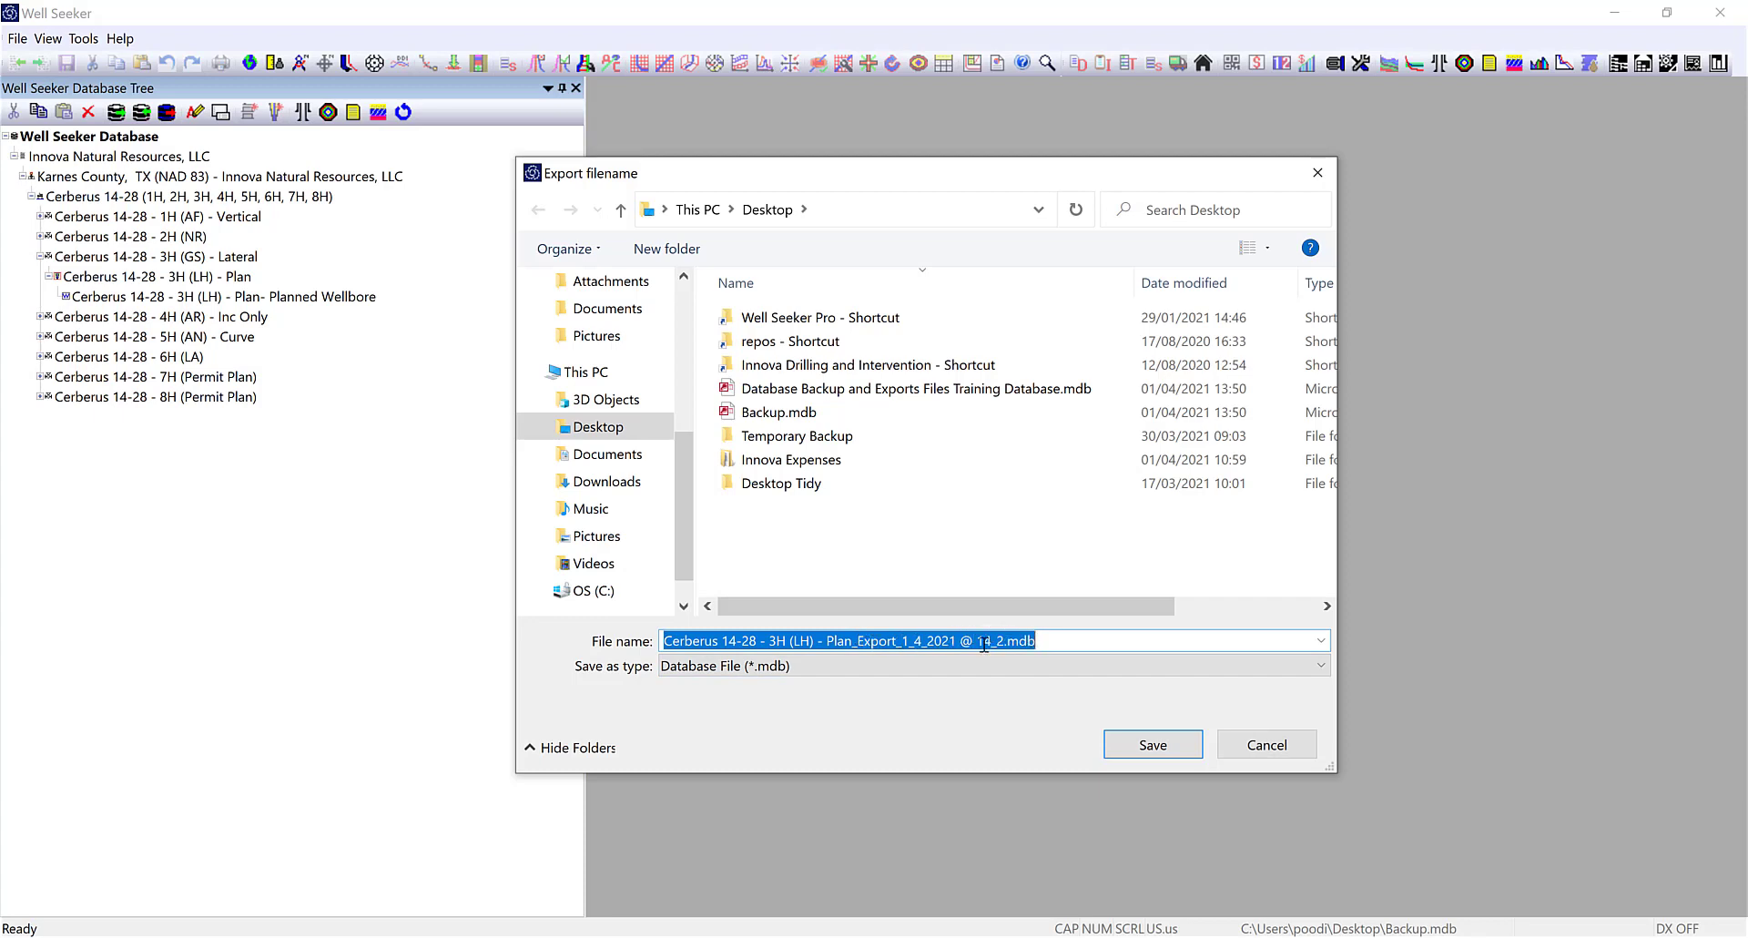
{"action": "left_click", "coordinate": [1160, 745]}
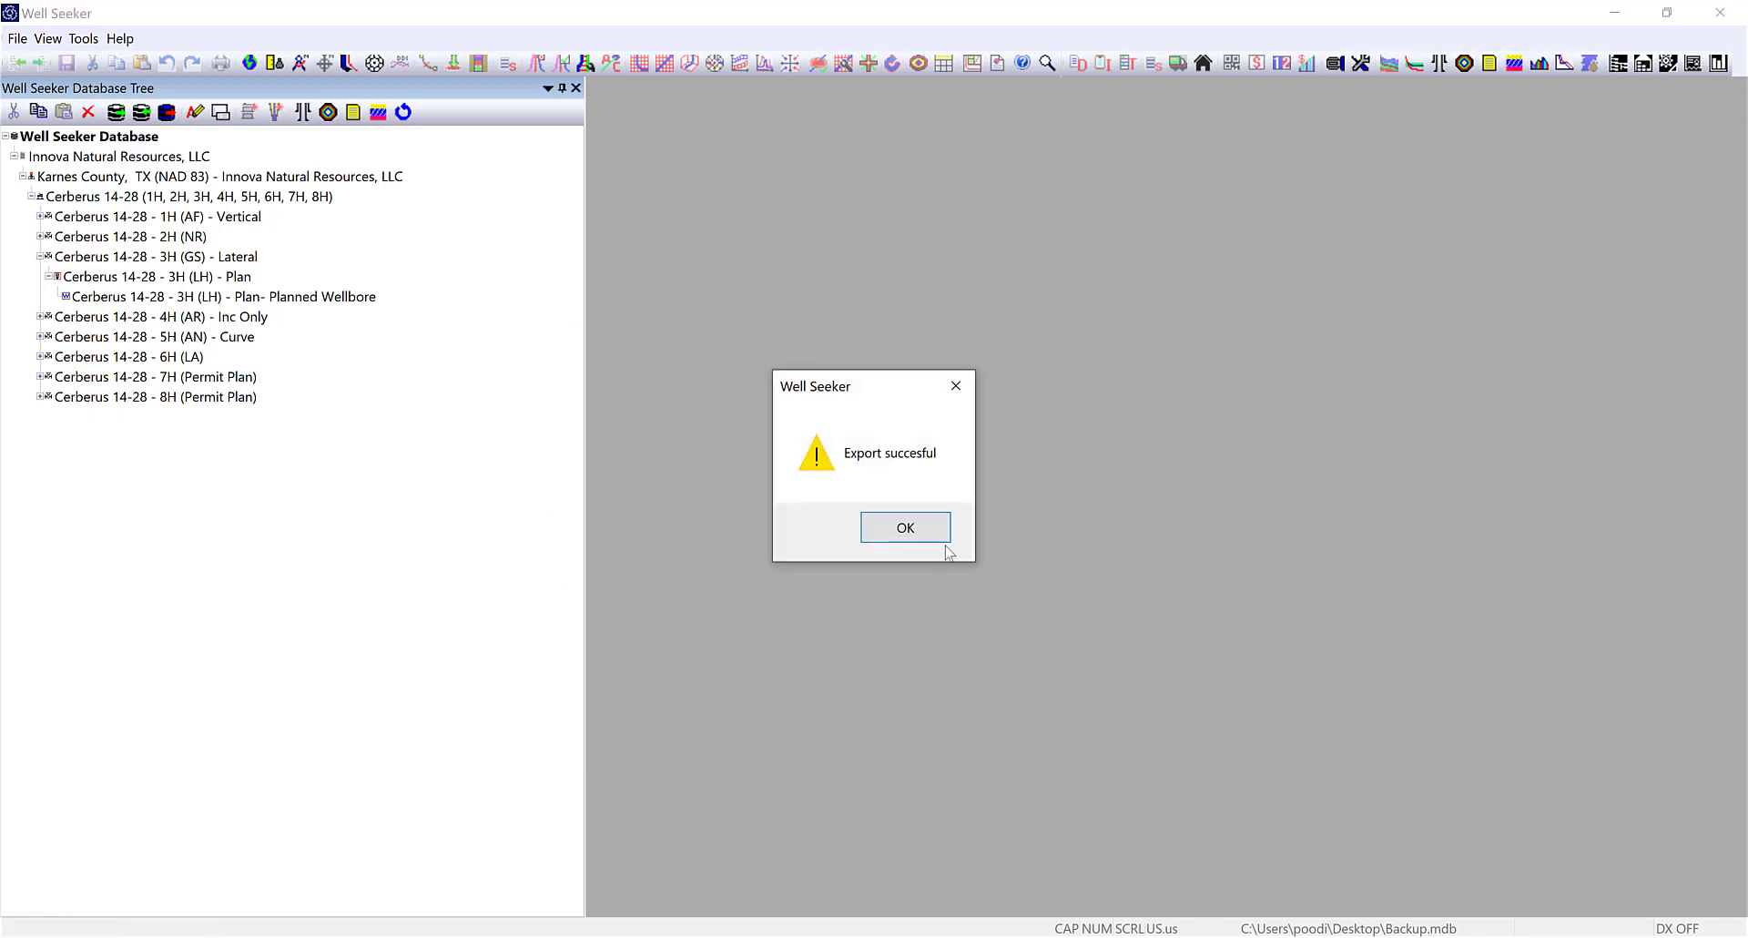
{"action": "left_click", "coordinate": [905, 530]}
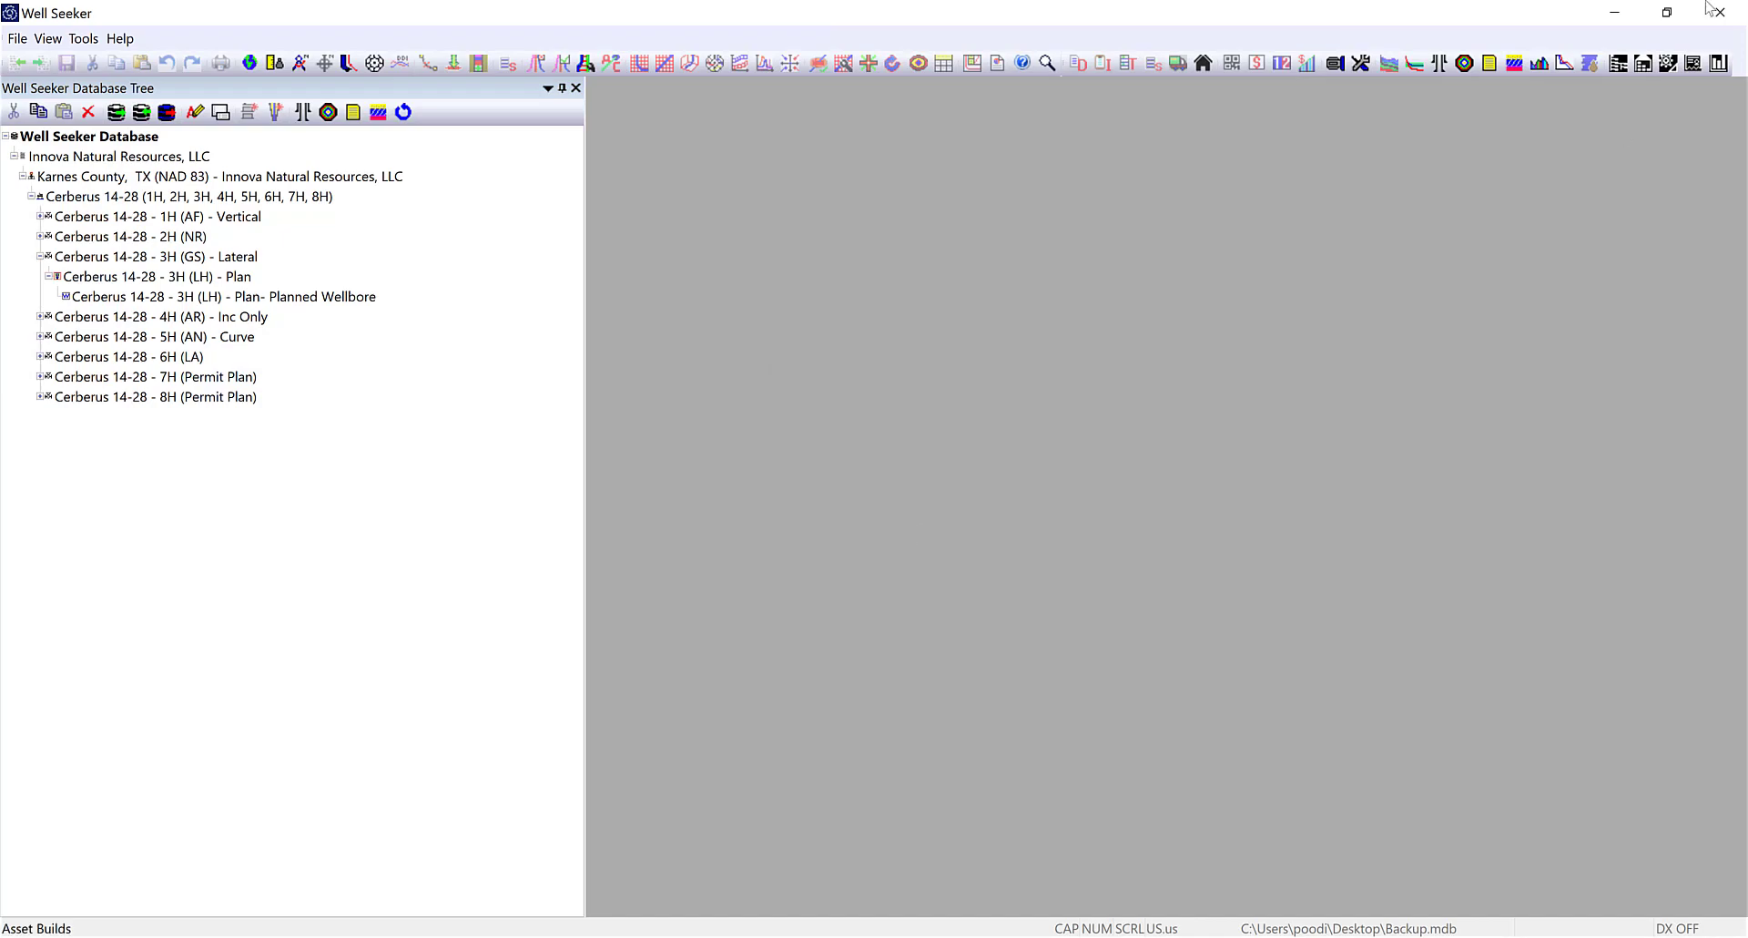
Check the exported Cerberus 14-28 - 3H (LH) plan file on the Windows desktop.
{"action": "left_click", "coordinate": [1615, 12]}
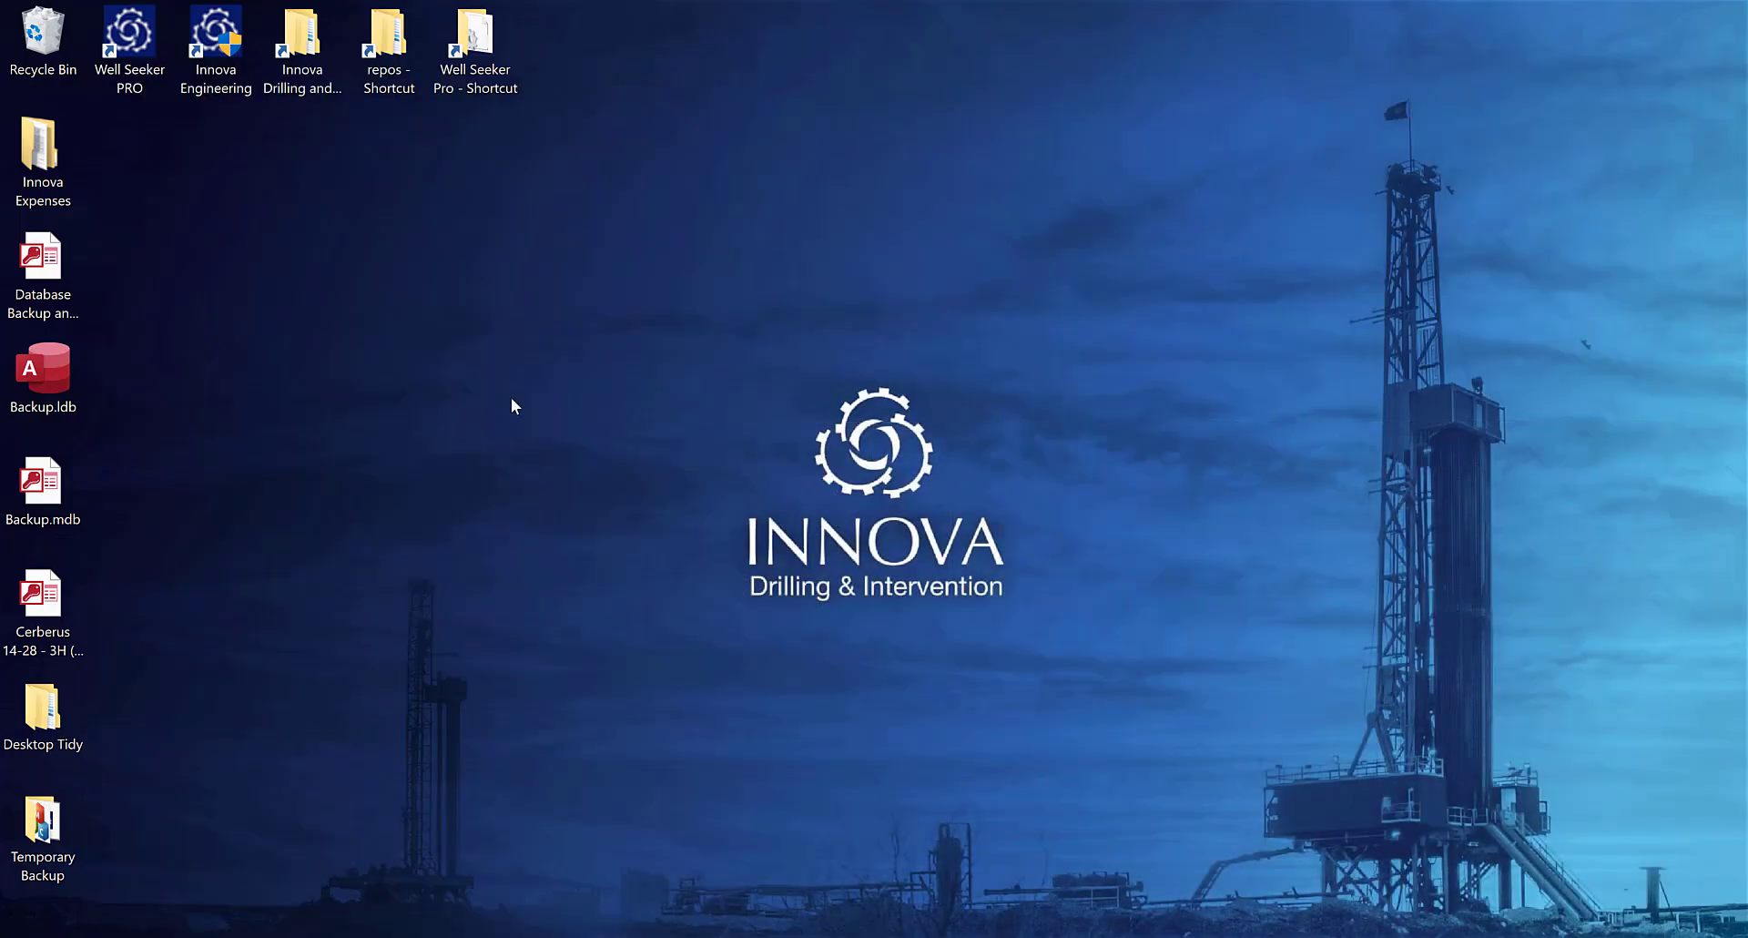
{"action": "left_click_drag", "start_coordinate": [140, 621], "coordinate": [47, 521]}
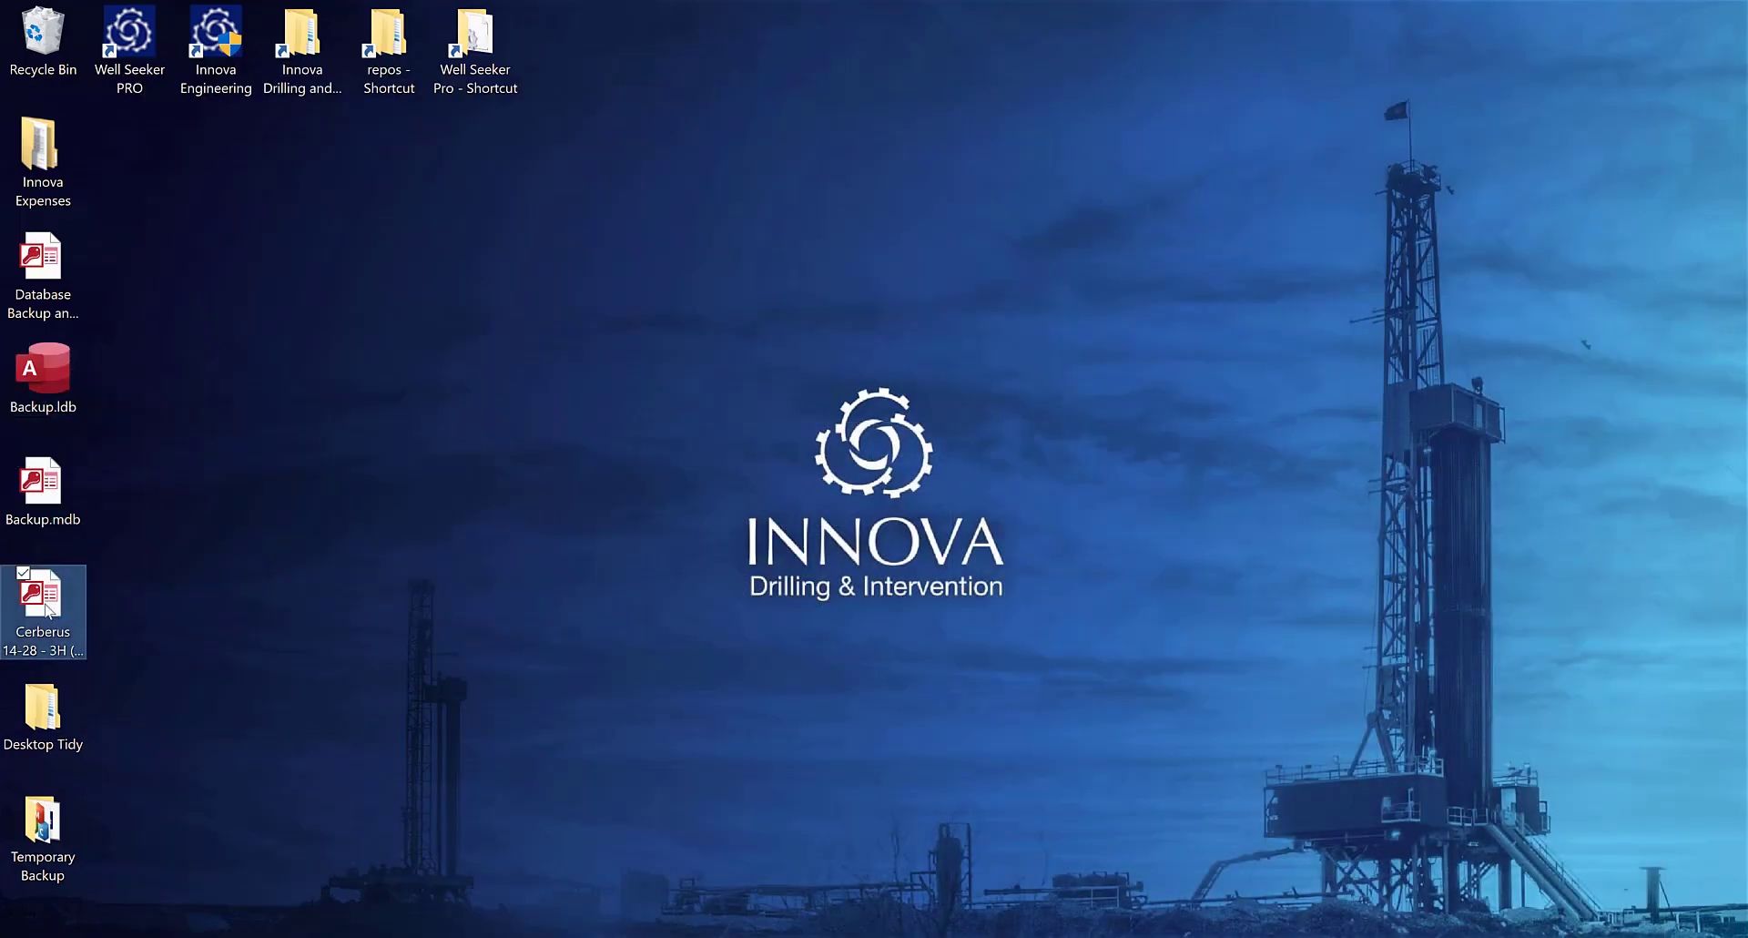
{"action": "left_click_drag", "start_coordinate": [36, 593], "coordinate": [136, 269]}
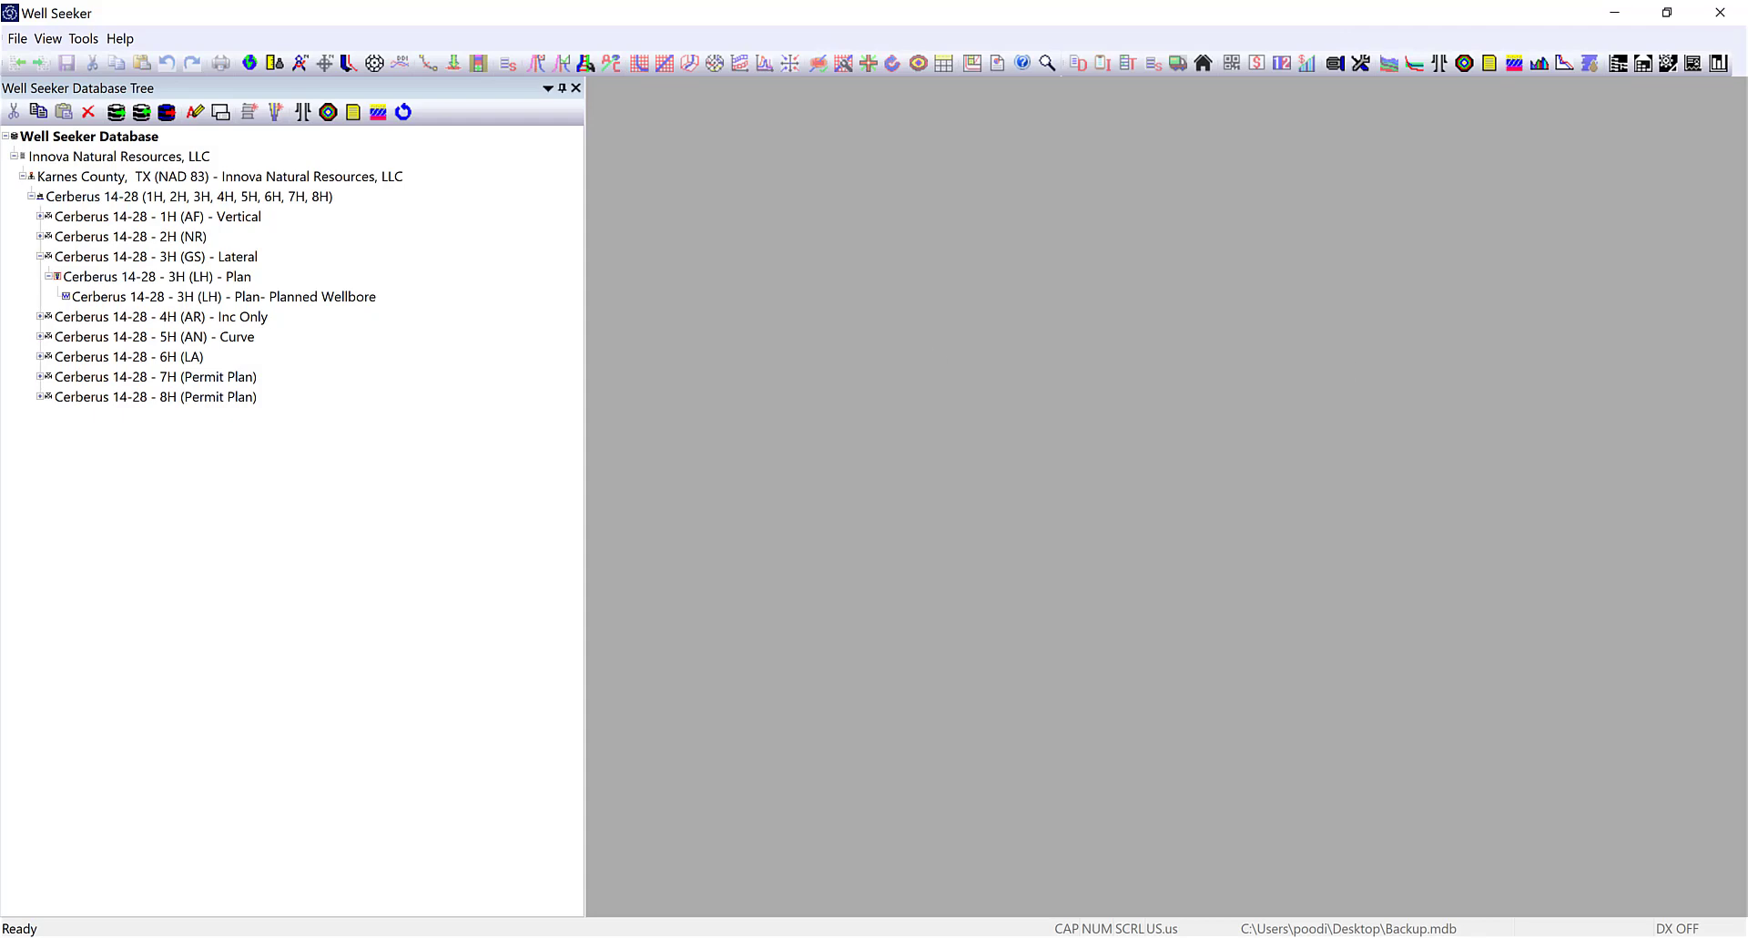
Try to load the exported Cerberus 14-28 - 3H (LH) - Plan file from the Desktop directly as the working database.
{"action": "left_click", "coordinate": [20, 39]}
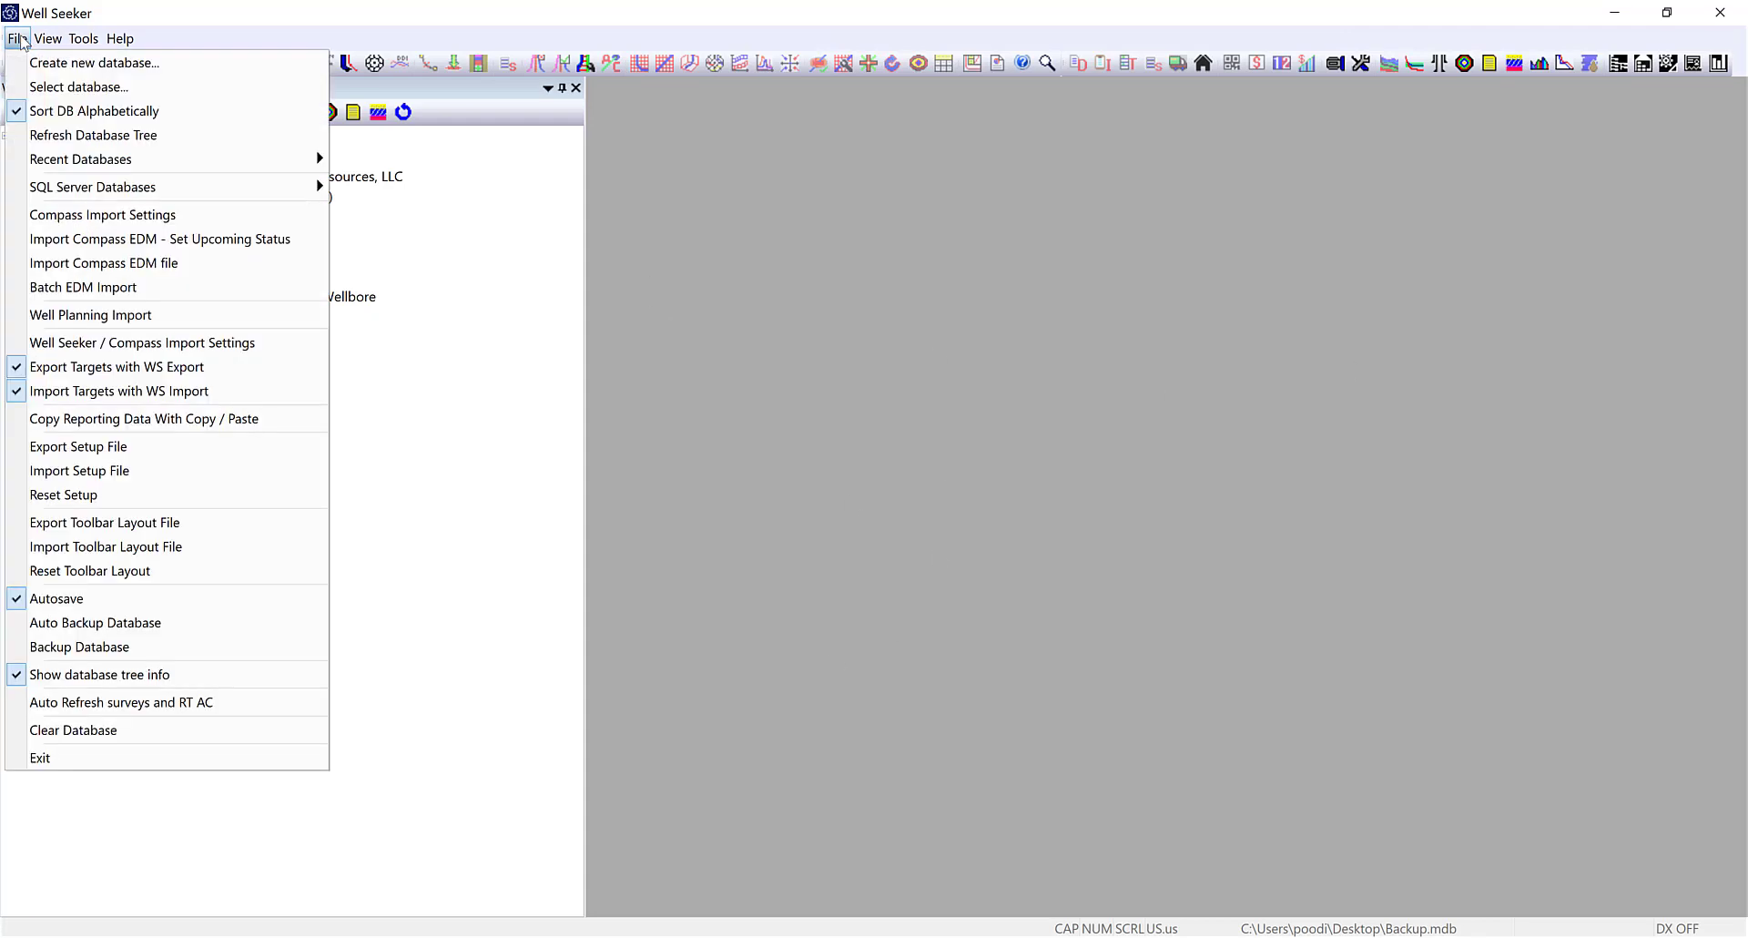
{"action": "left_click", "coordinate": [72, 86]}
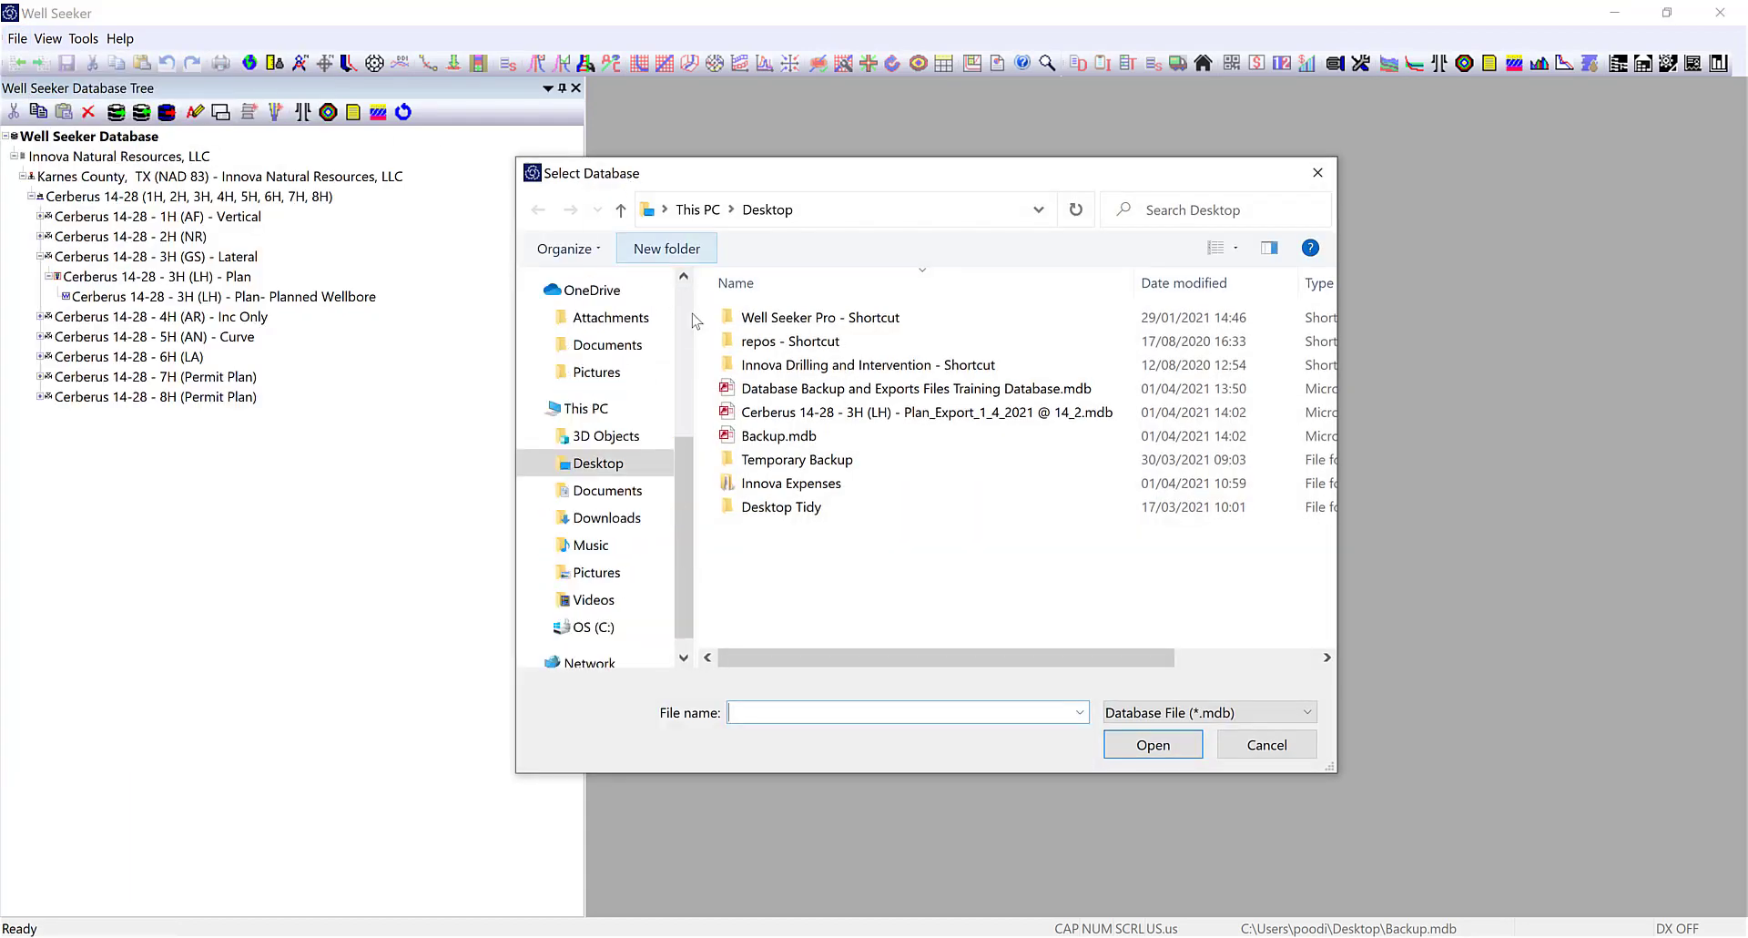
{"action": "left_click", "coordinate": [809, 411]}
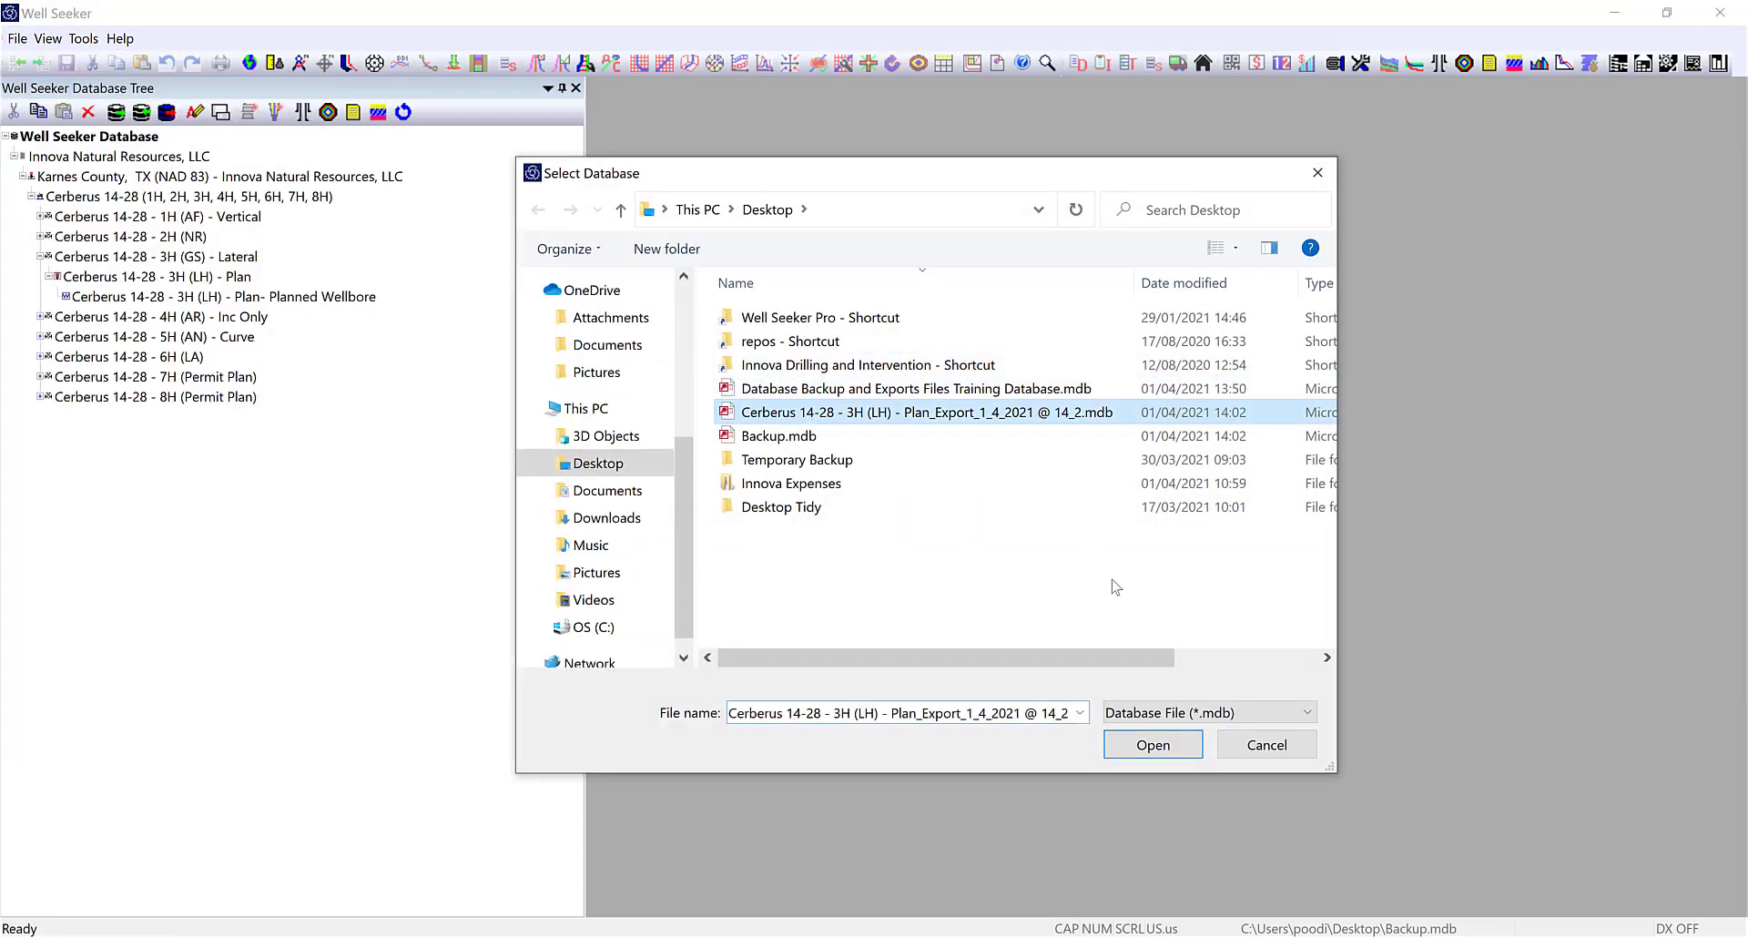
{"action": "left_click", "coordinate": [1144, 740]}
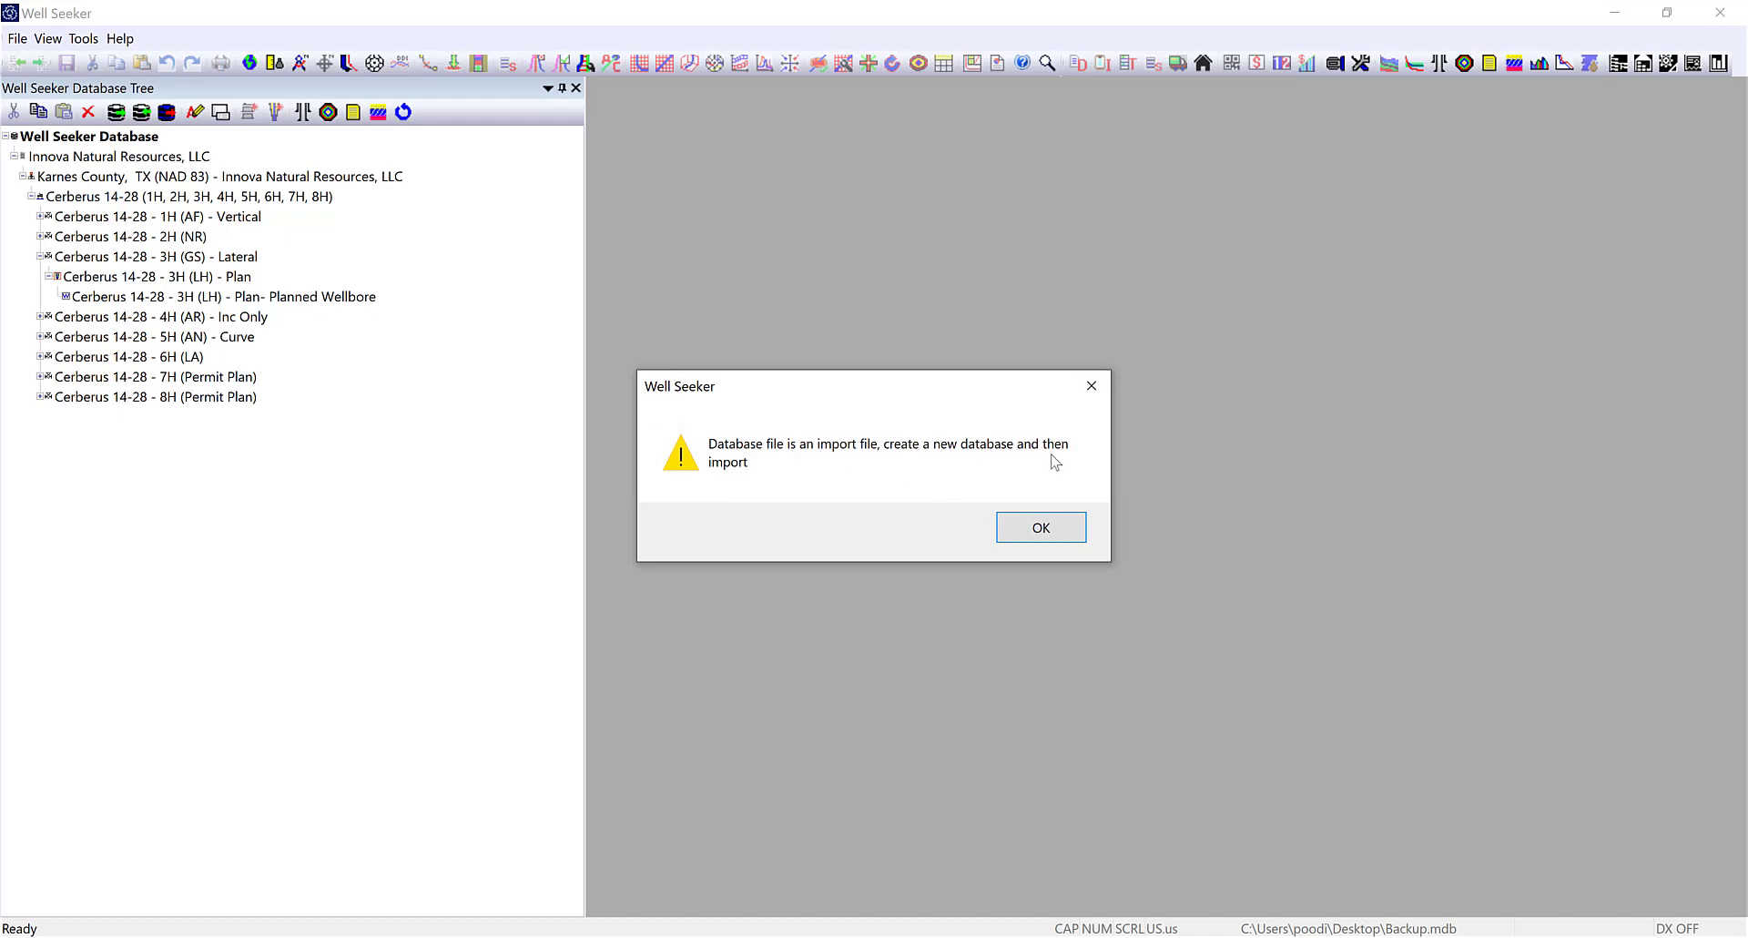
{"action": "left_click", "coordinate": [1042, 529]}
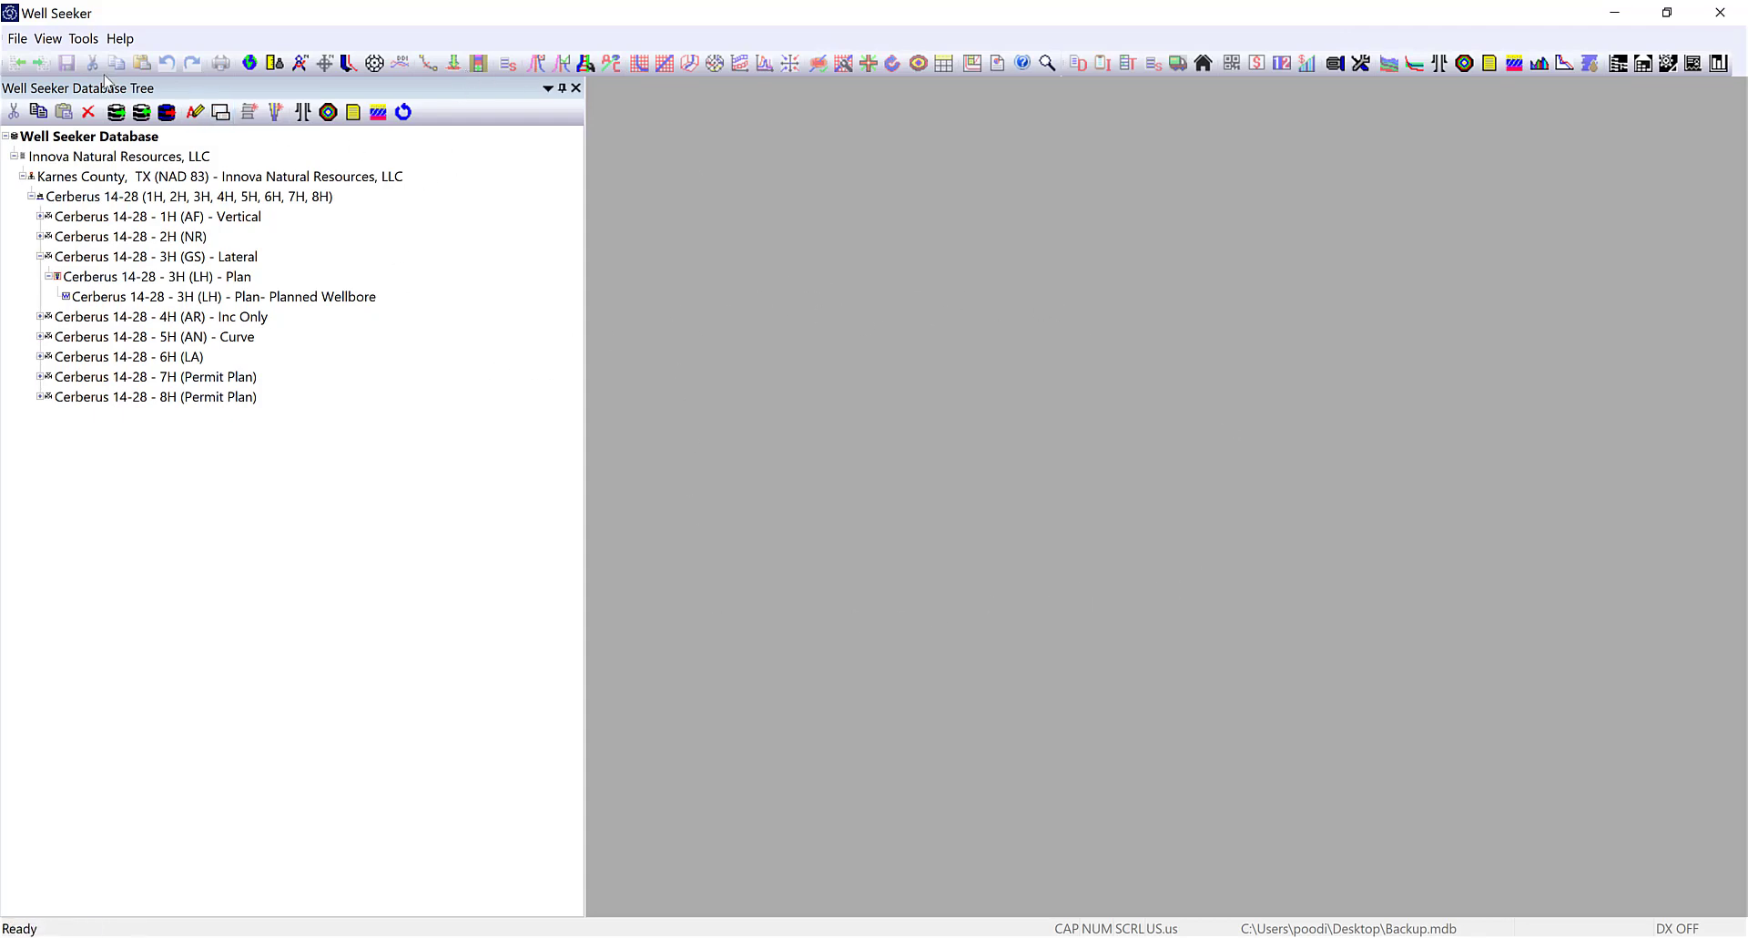
Create a new blank database named Test on the Desktop.
{"action": "left_click", "coordinate": [17, 40]}
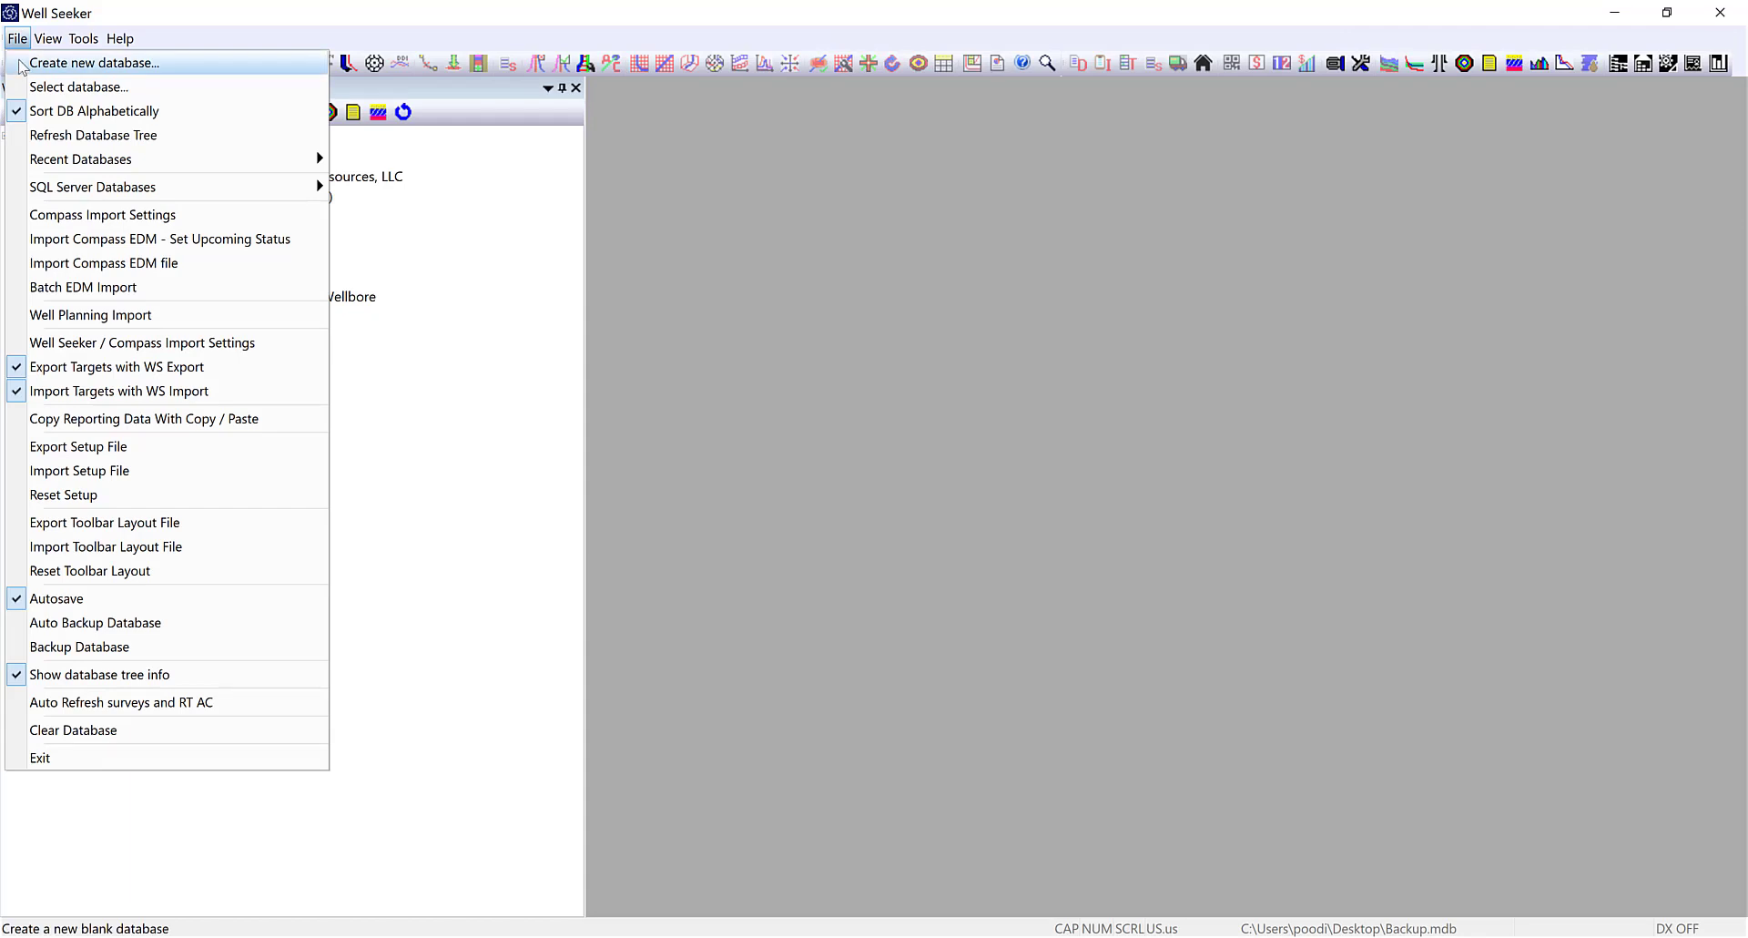
{"action": "left_click", "coordinate": [22, 62]}
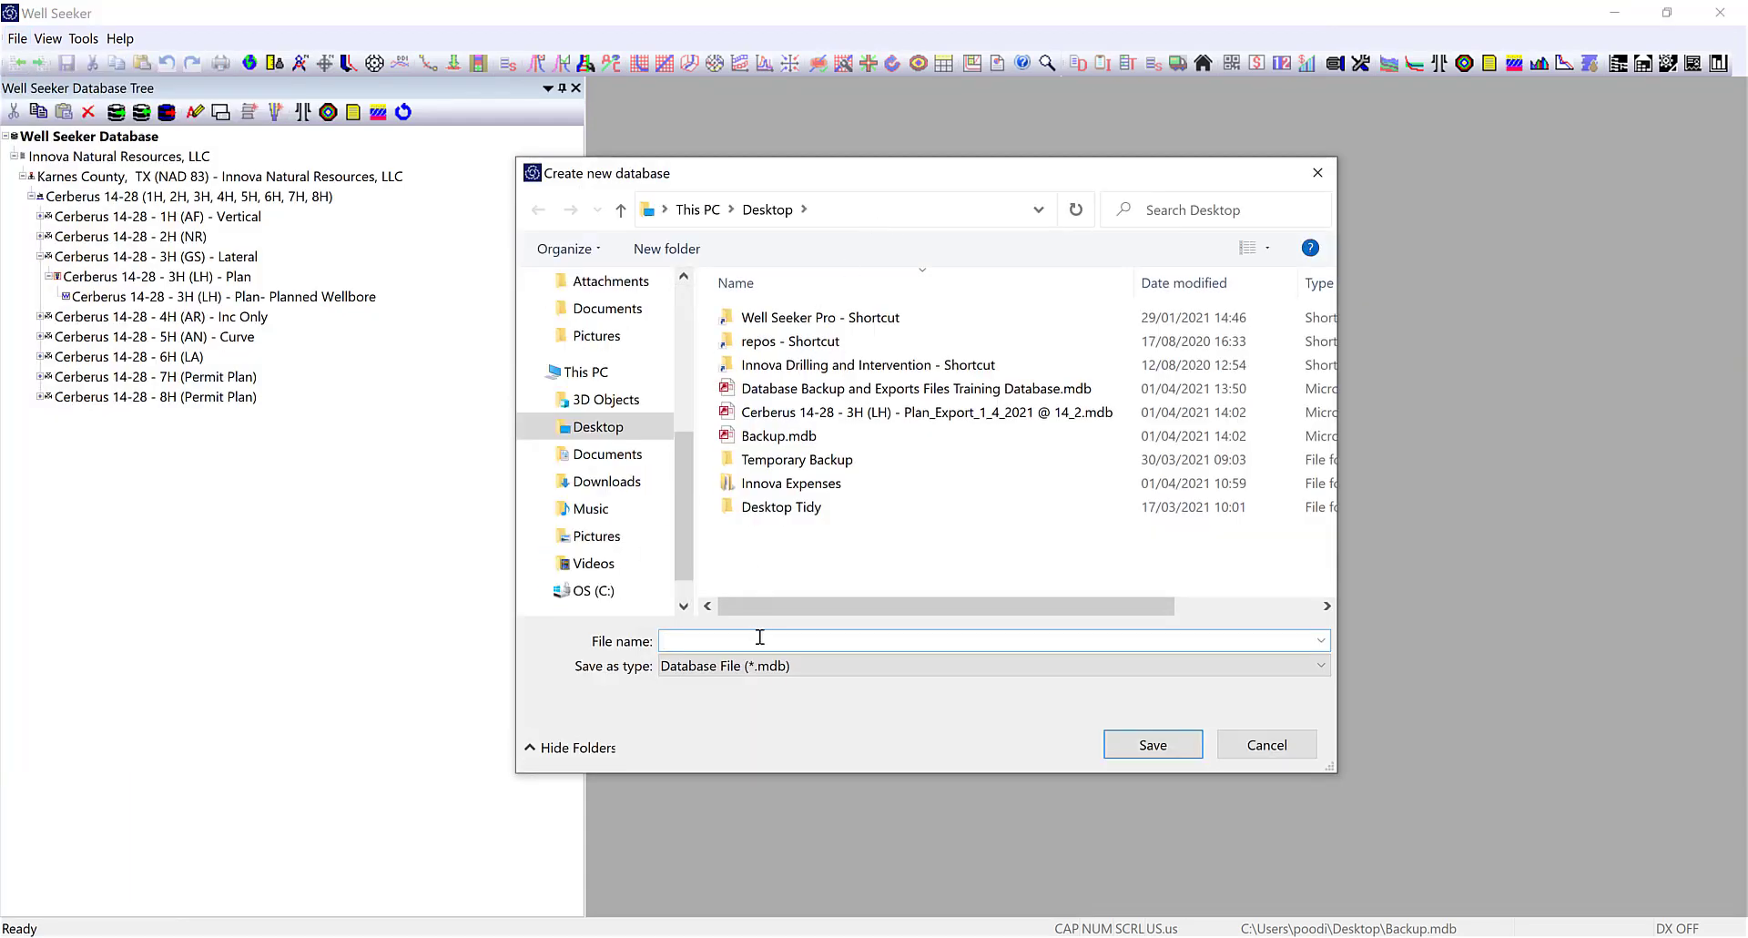
{"action": "type", "text": "Test"}
{"action": "left_click", "coordinate": [1151, 746]}
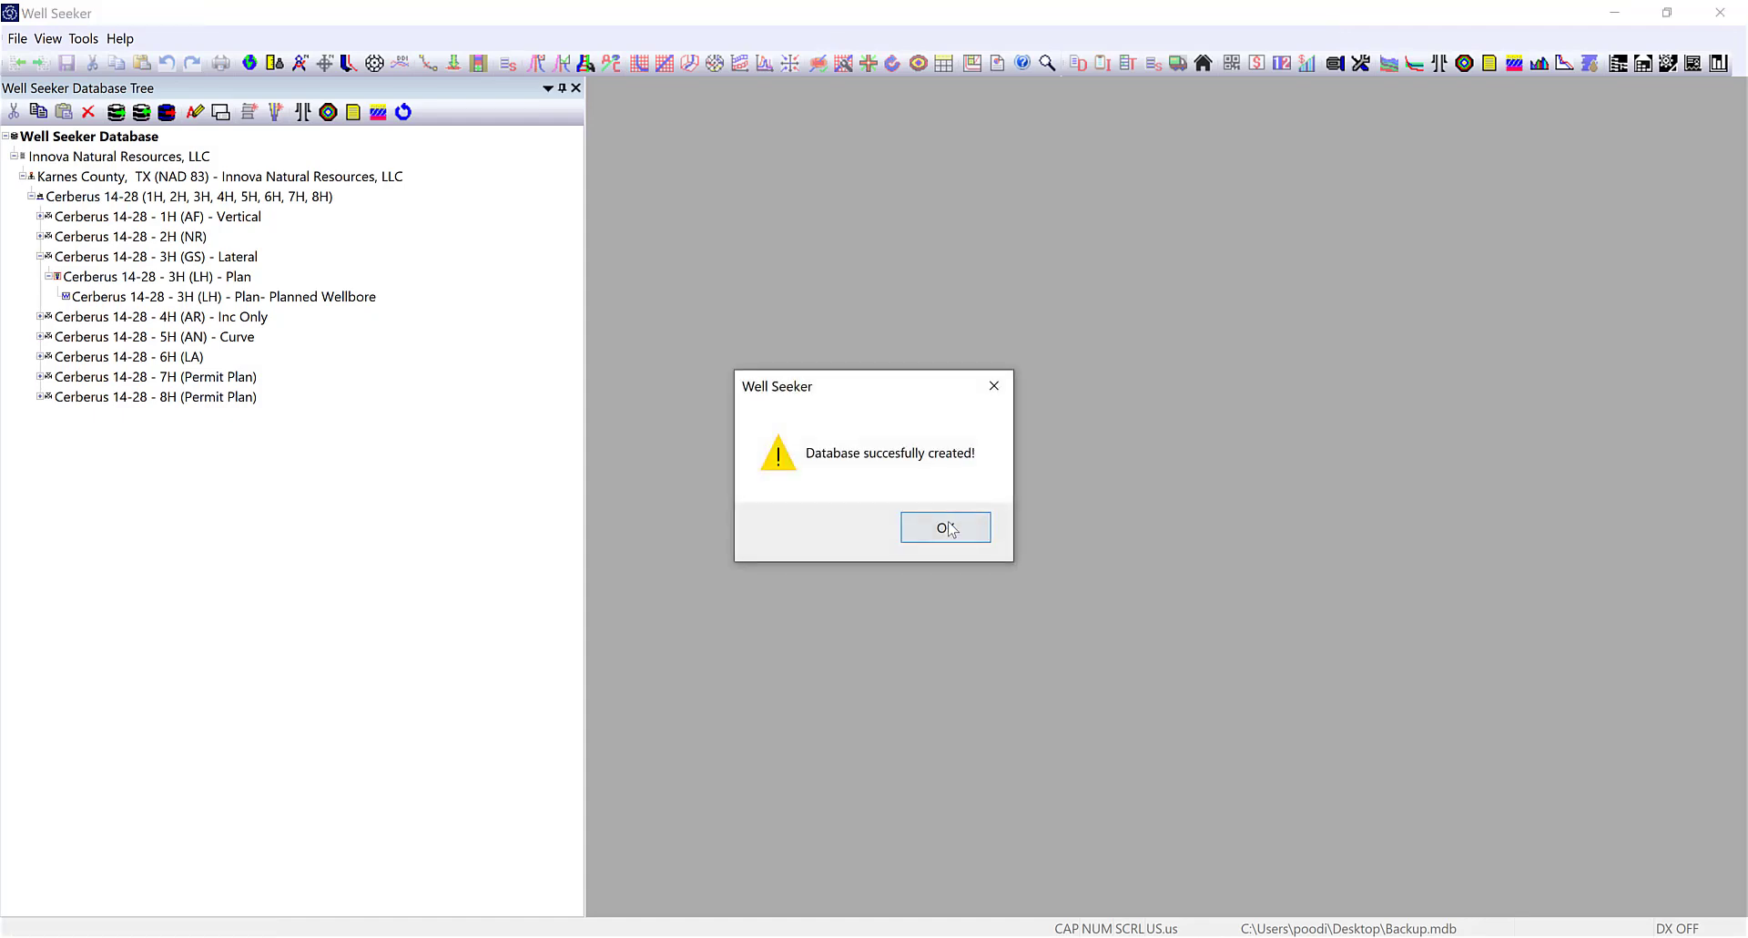
{"action": "left_click", "coordinate": [947, 528]}
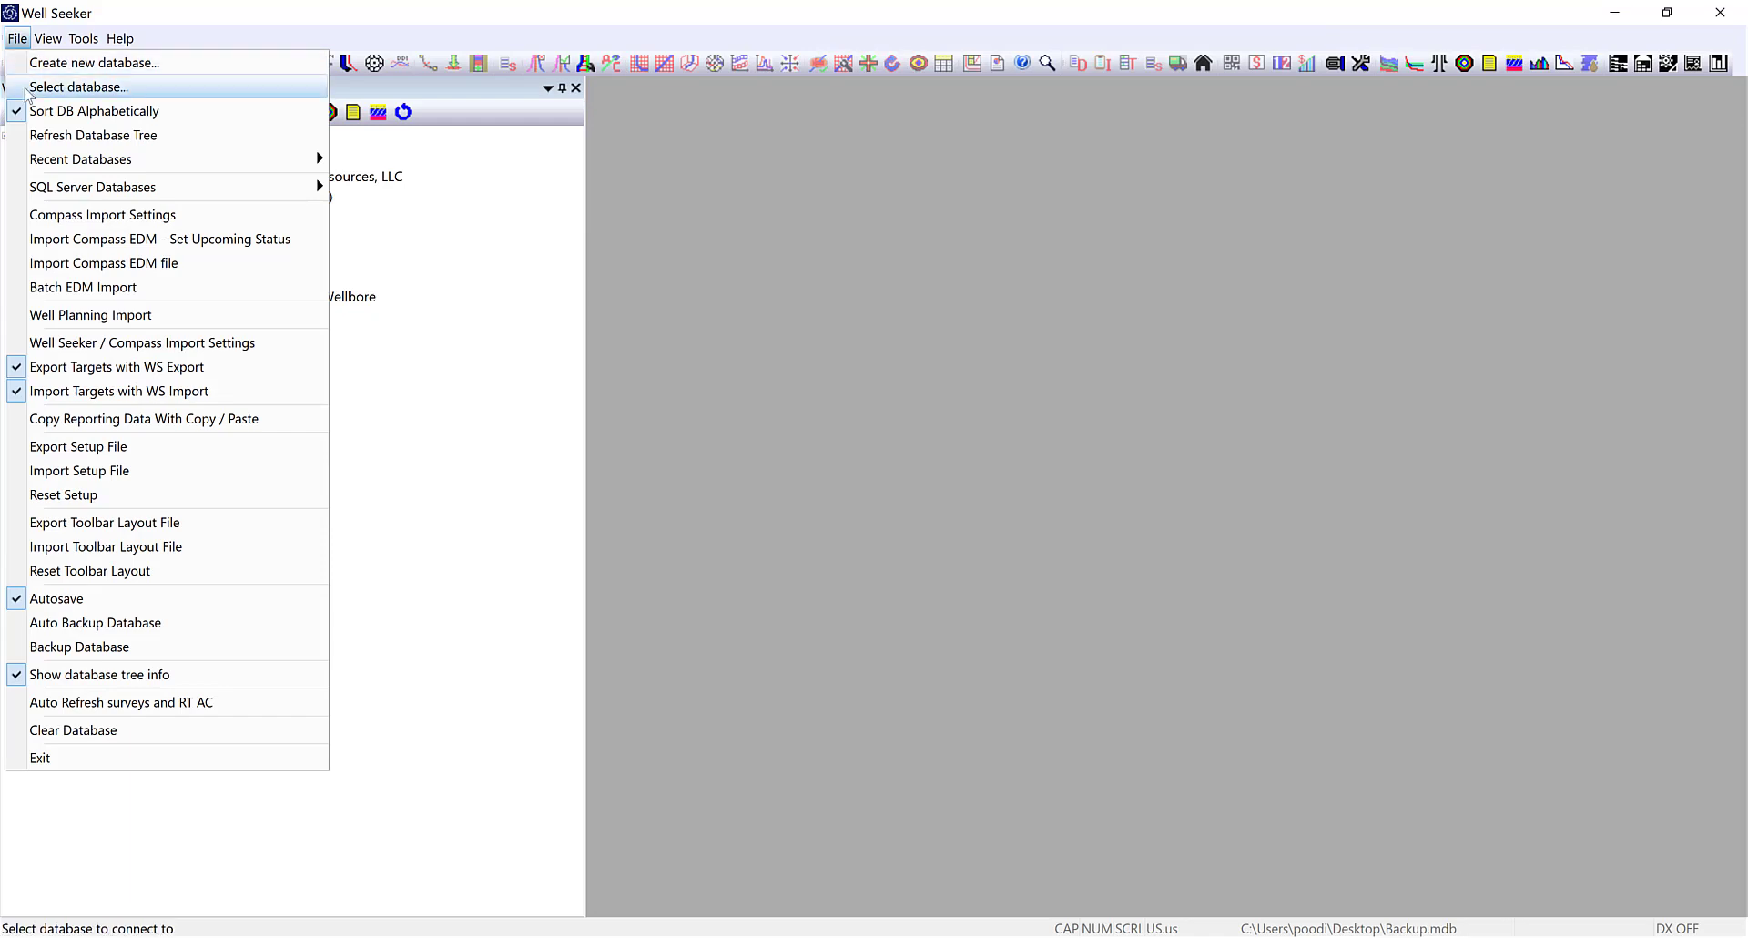
Load the Test.mdb database from the Desktop.
{"action": "left_click", "coordinate": [78, 87]}
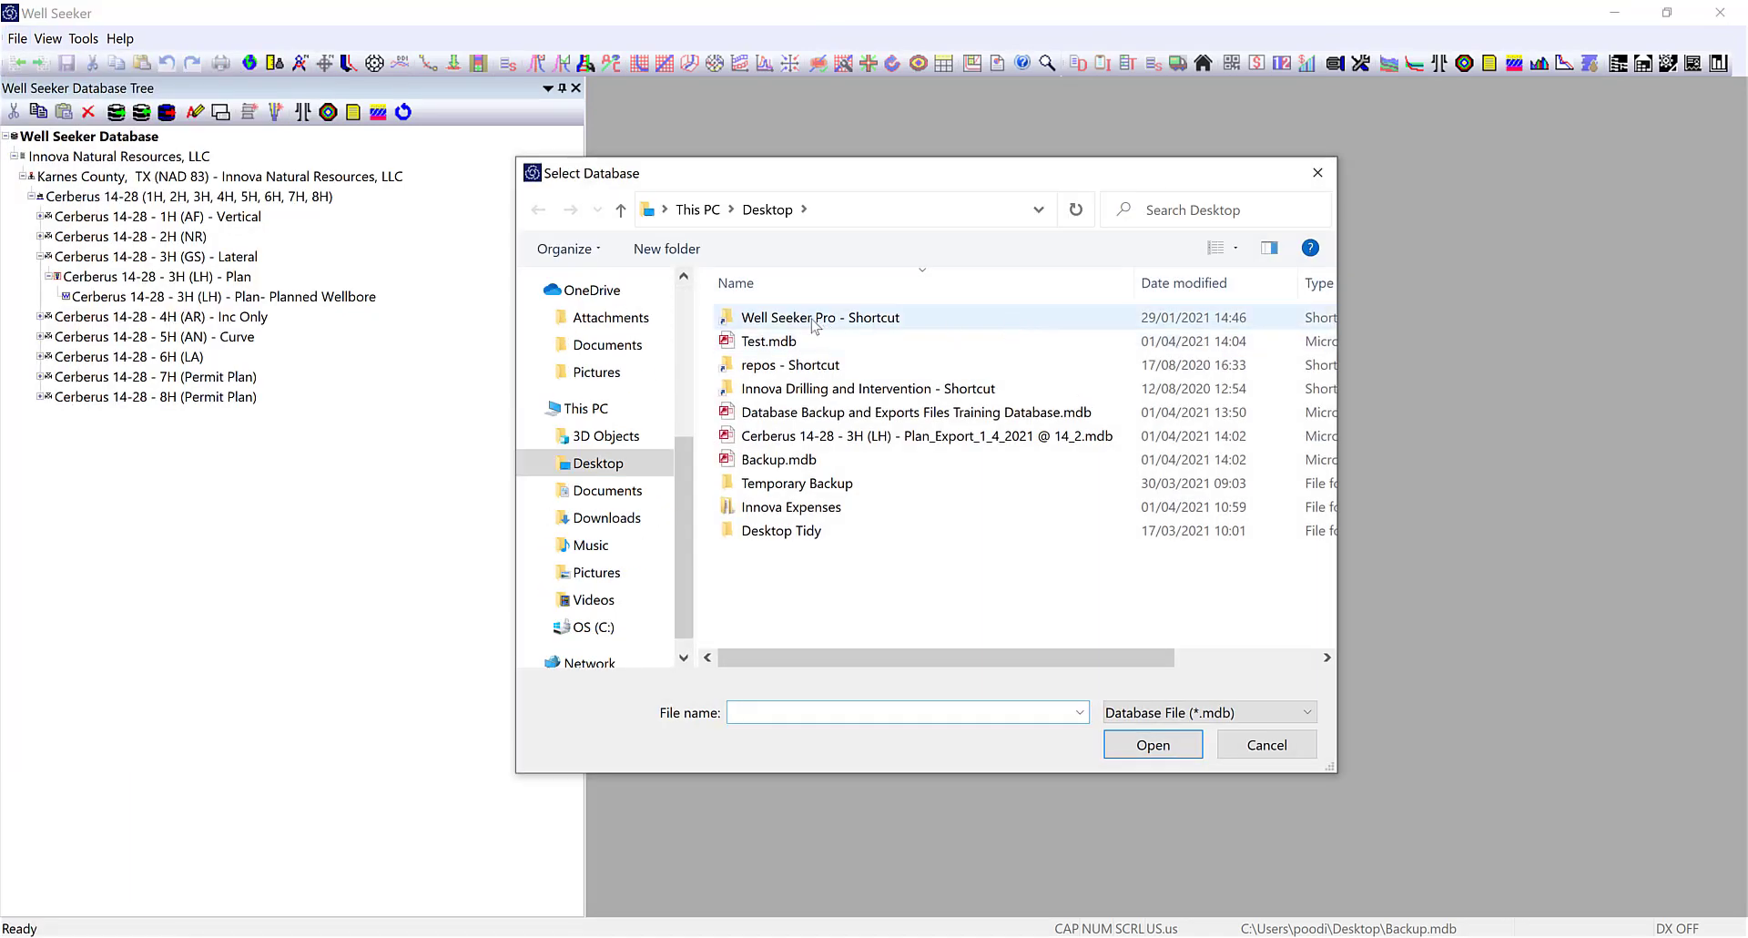
{"action": "left_click", "coordinate": [736, 343]}
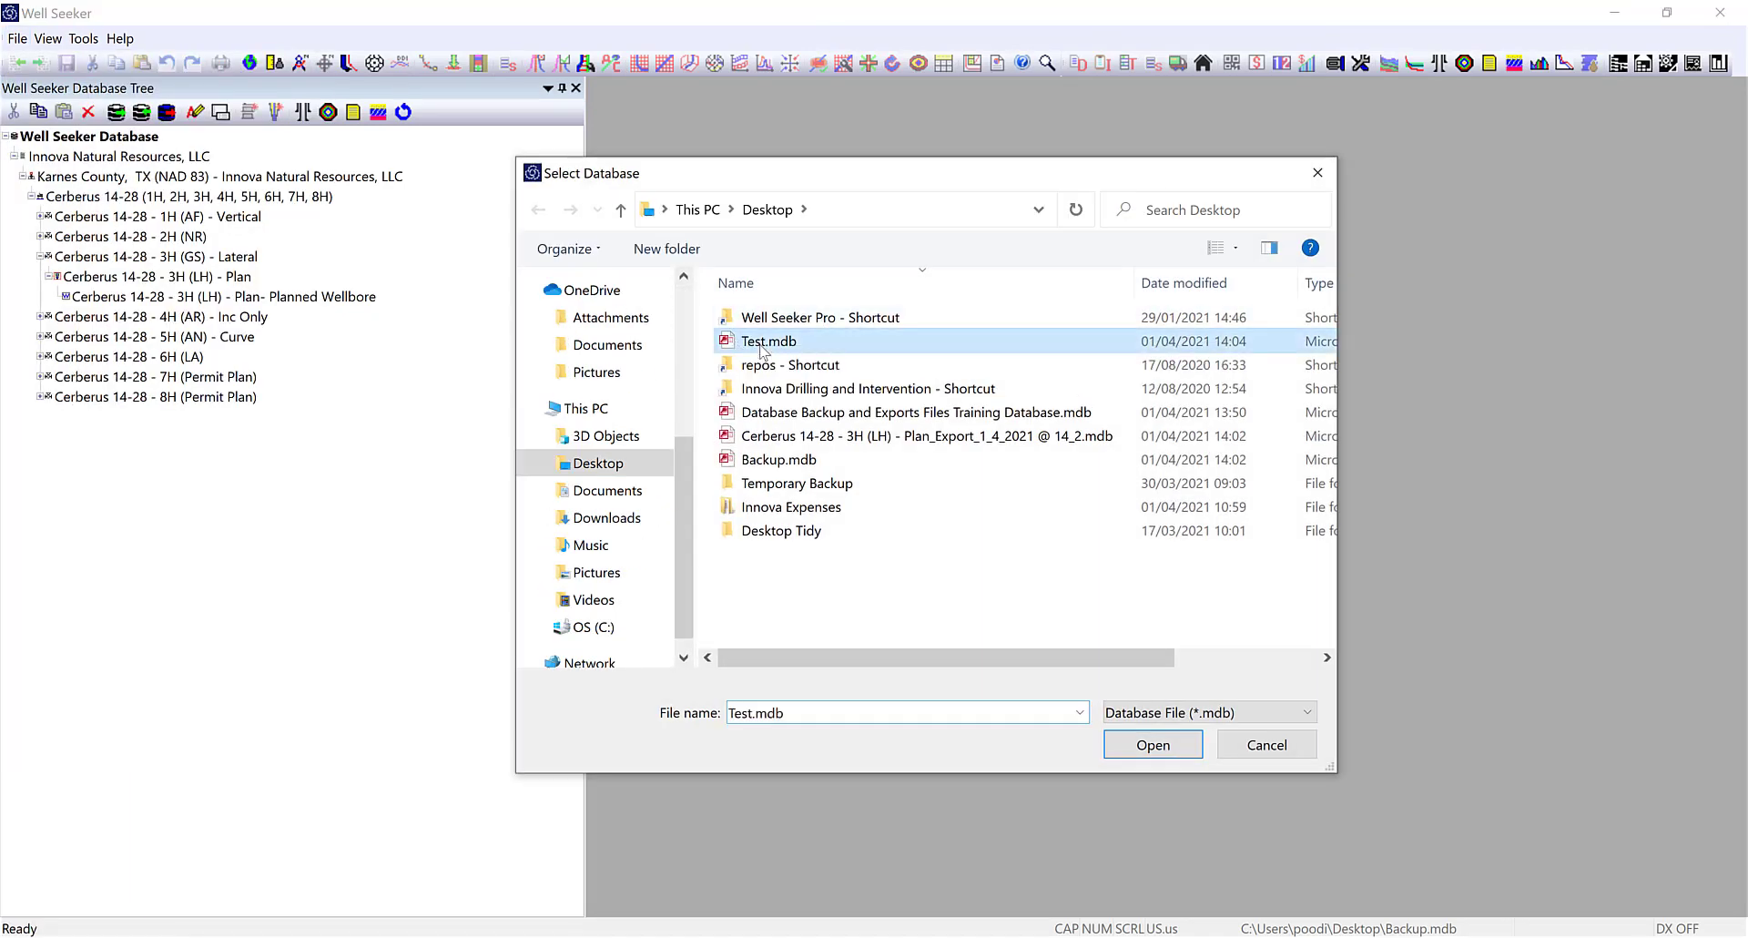
{"action": "left_click", "coordinate": [1151, 745]}
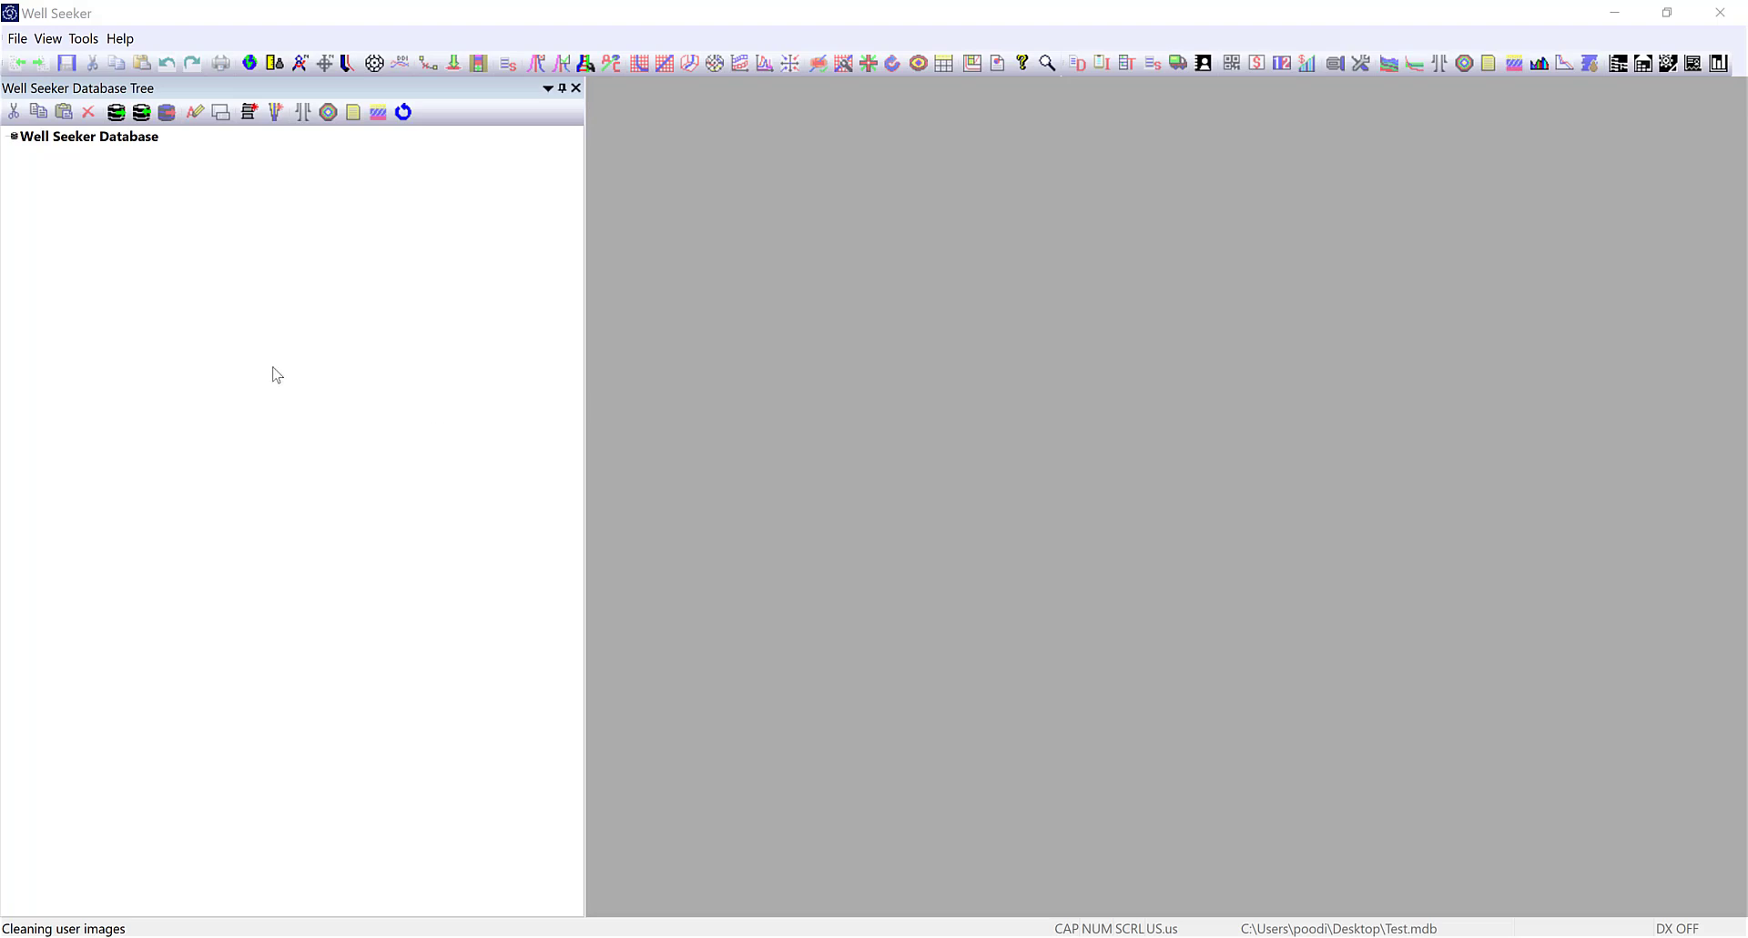
Examine the Well Seeker / Compass import settings and the overwrite choices available for Operators, leaving the settings as they are.
{"action": "left_click", "coordinate": [17, 39]}
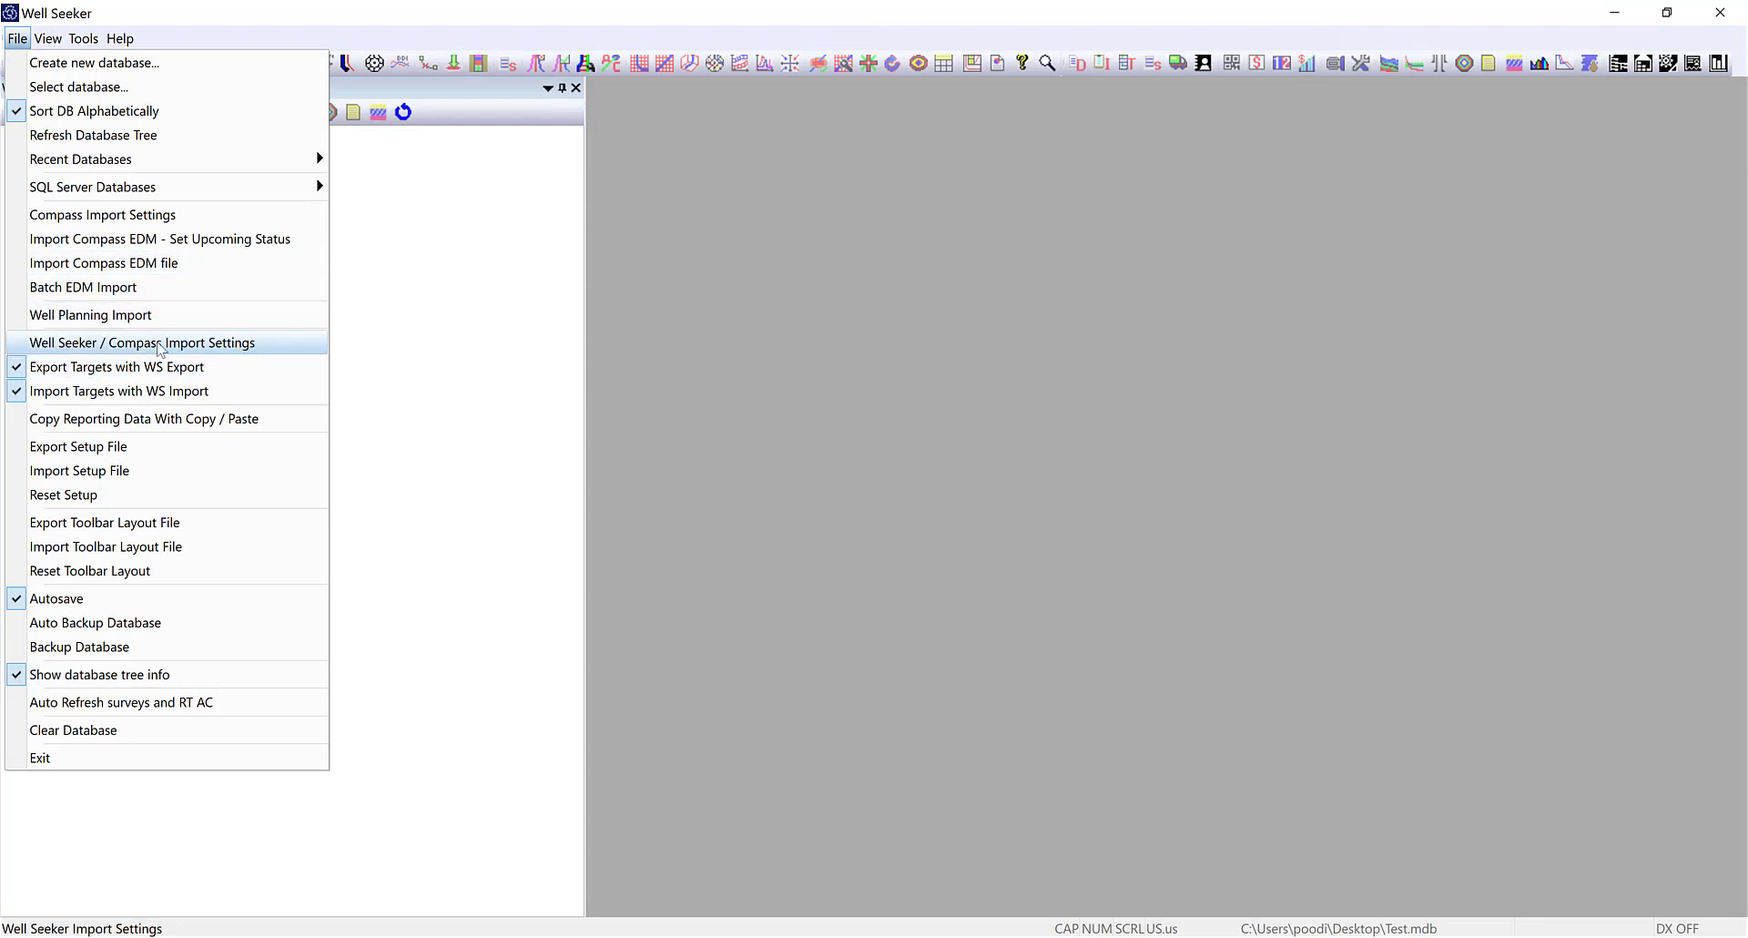
{"action": "left_click", "coordinate": [218, 344]}
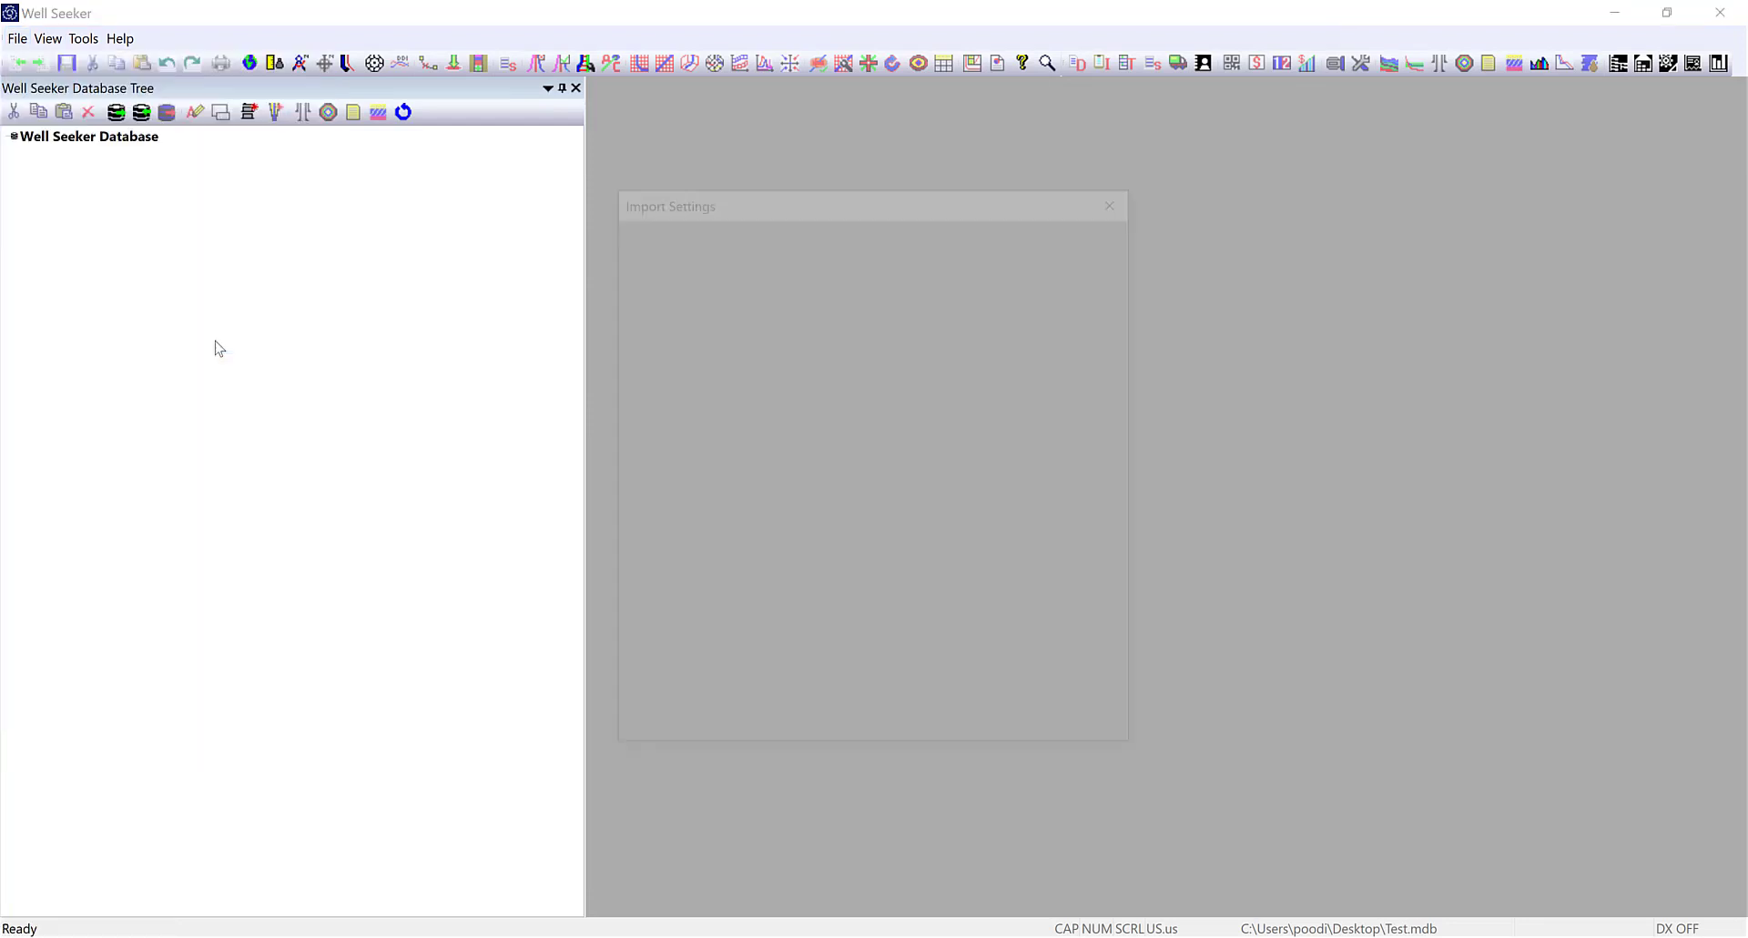
{"action": "left_click_drag", "start_coordinate": [950, 195], "coordinate": [916, 207]}
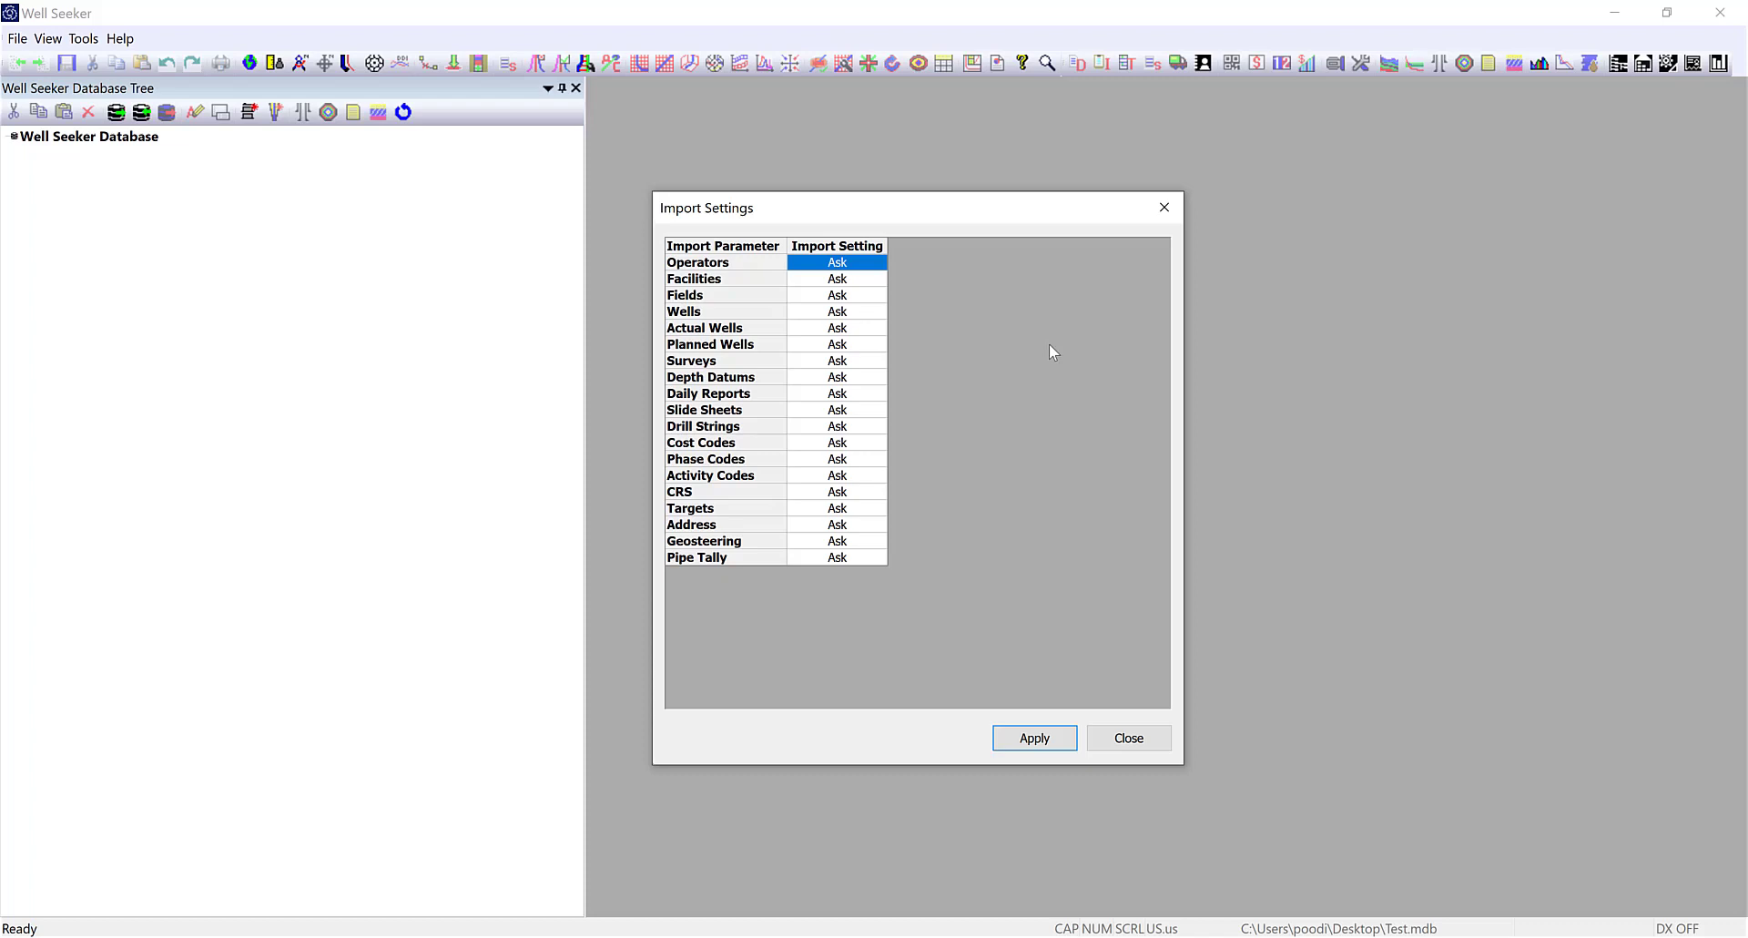
{"action": "left_click", "coordinate": [854, 264]}
{"action": "left_click", "coordinate": [877, 263]}
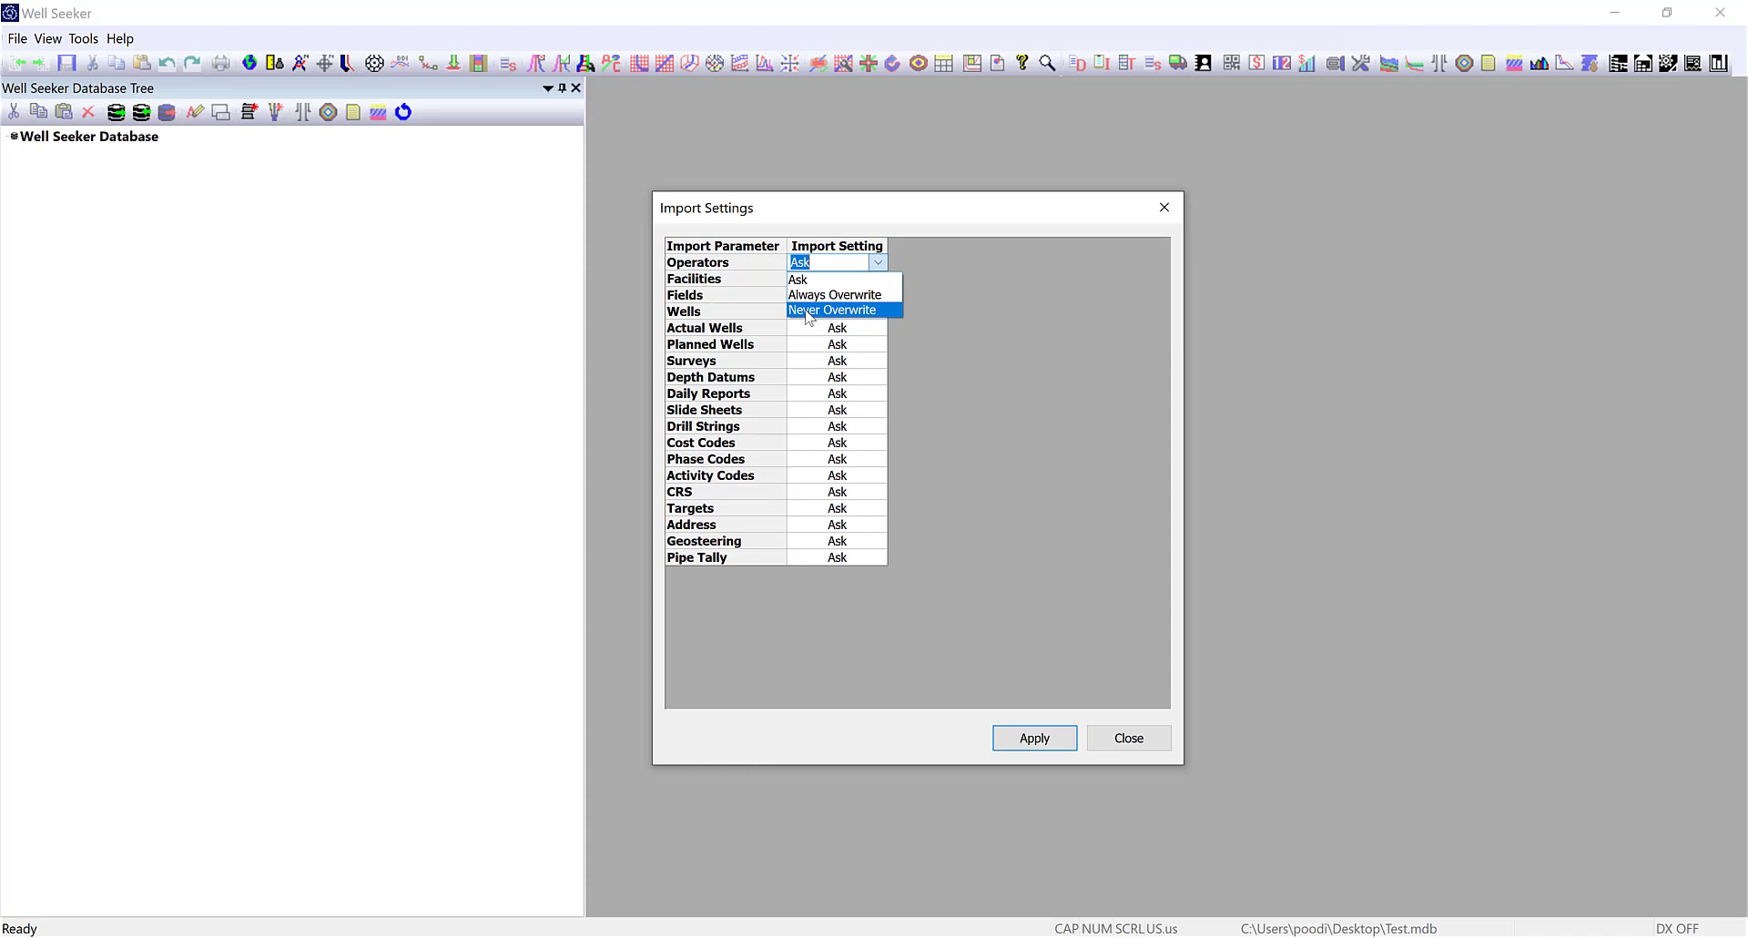
{"action": "left_click", "coordinate": [1044, 316]}
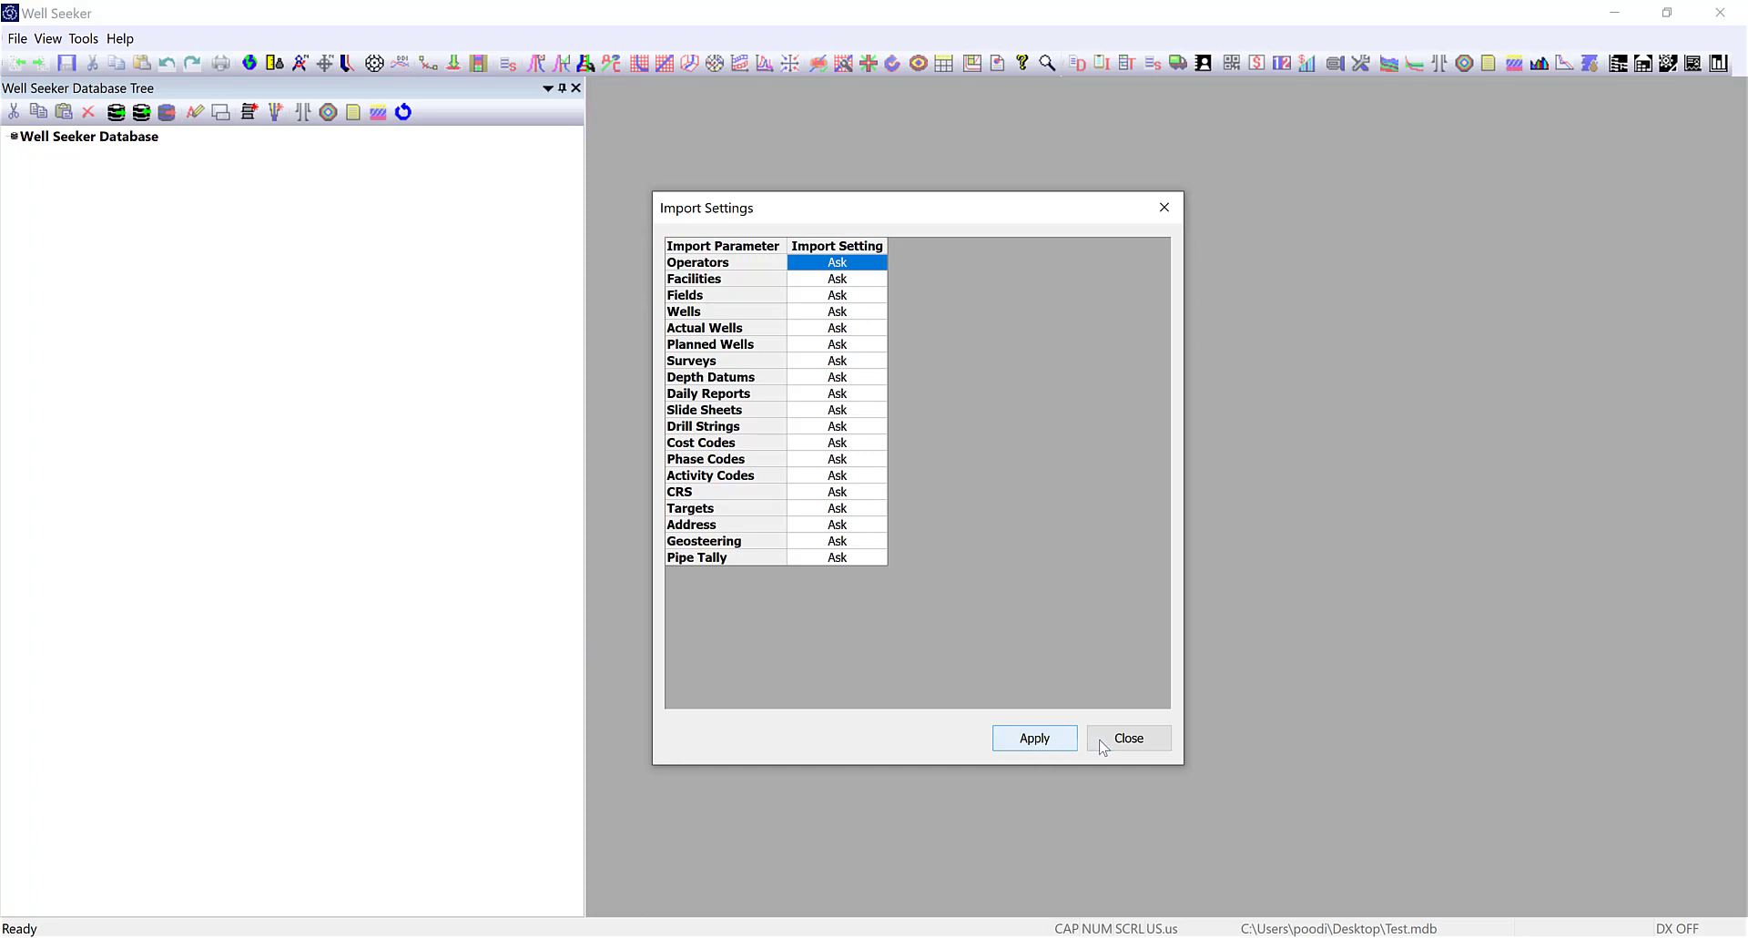
{"action": "left_click", "coordinate": [1127, 736]}
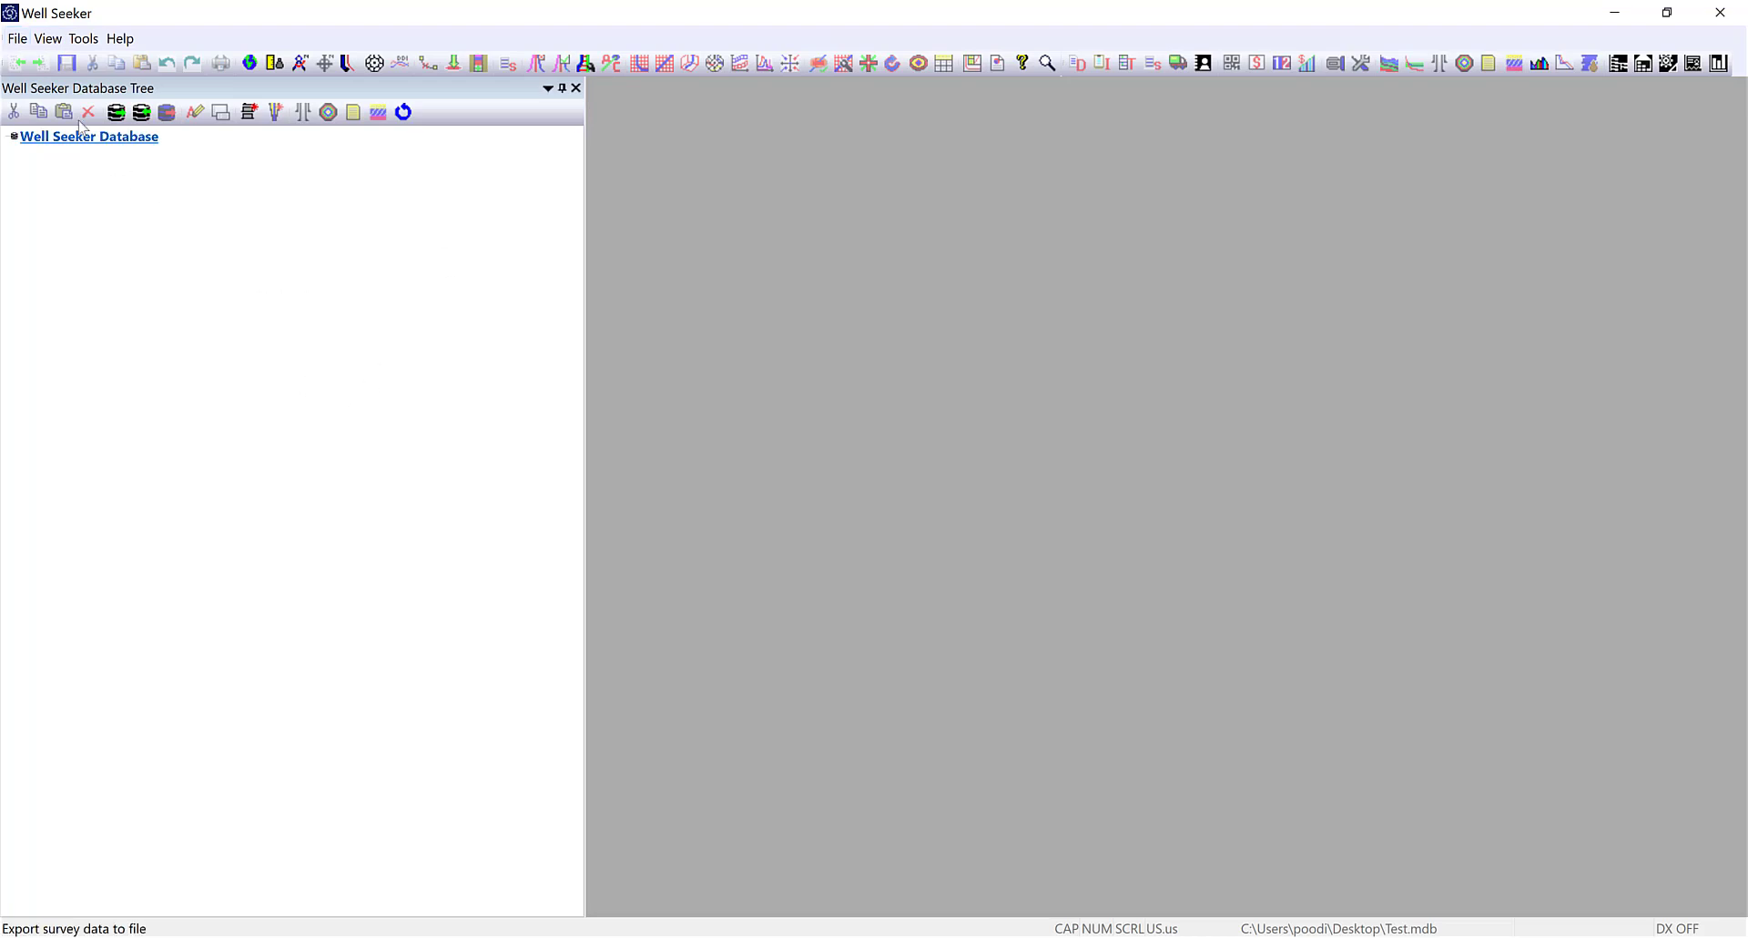
{"action": "left_click", "coordinate": [19, 39]}
{"action": "left_click", "coordinate": [498, 225]}
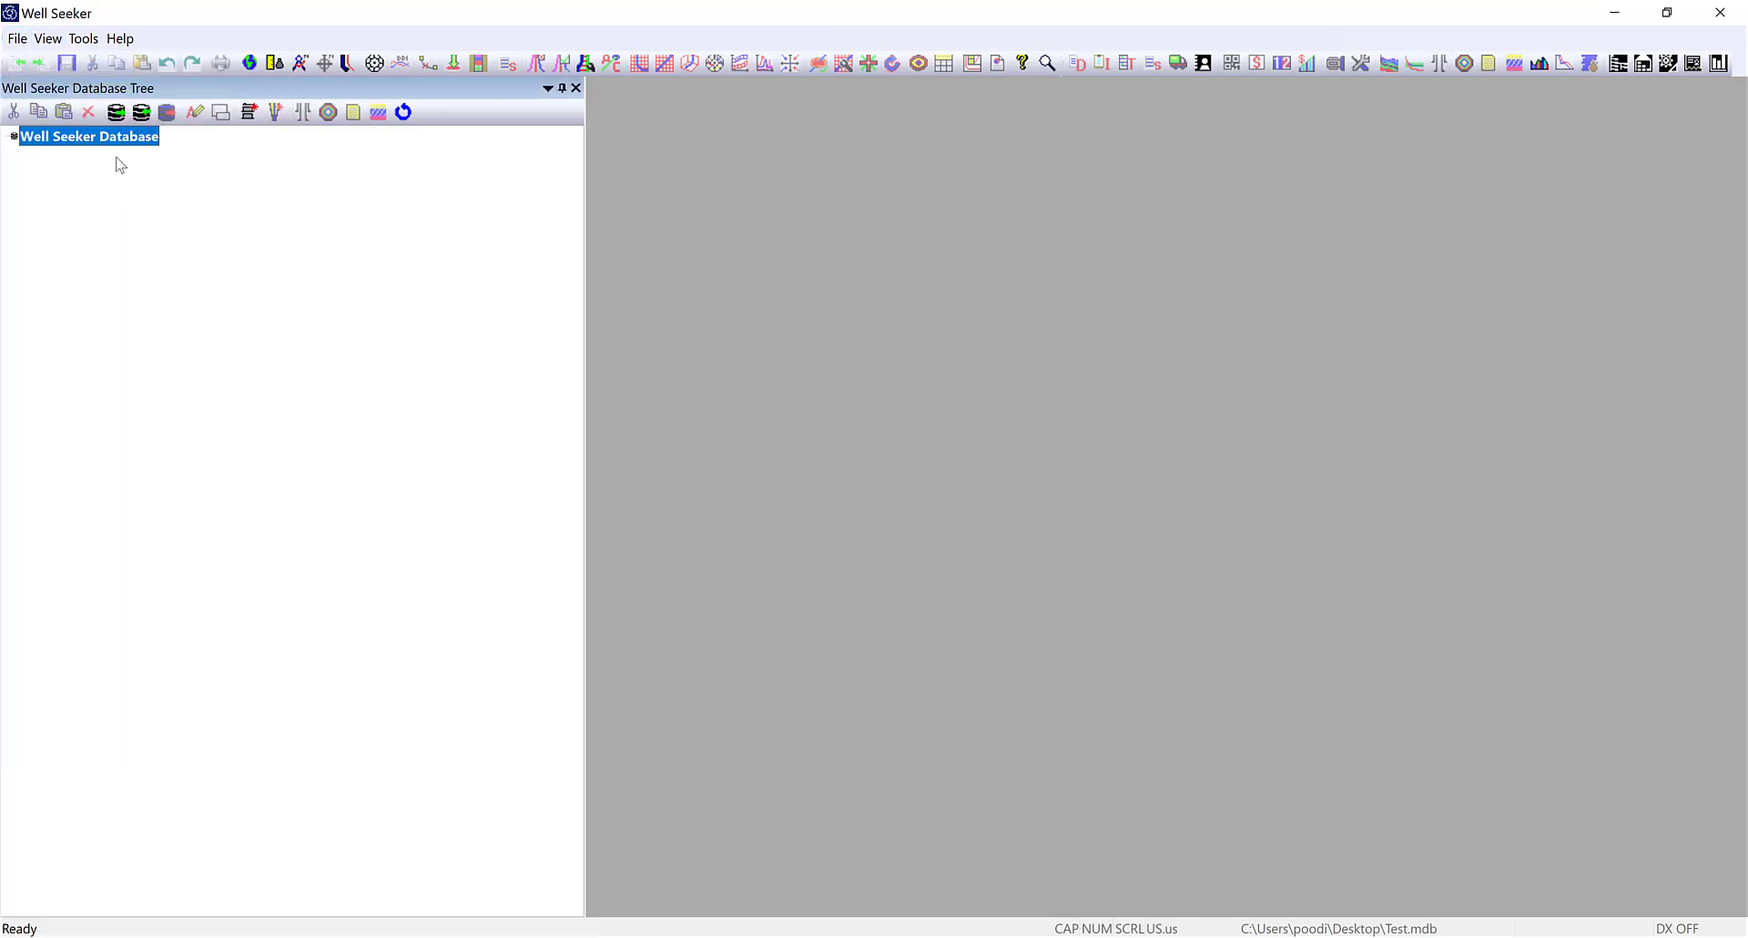
Import the exported Cerberus 14-28 - 3H (LH) - Plan file at the Well Seeker Database root, overwriting all duplicate CRS entries.
{"action": "right_click", "coordinate": [60, 144]}
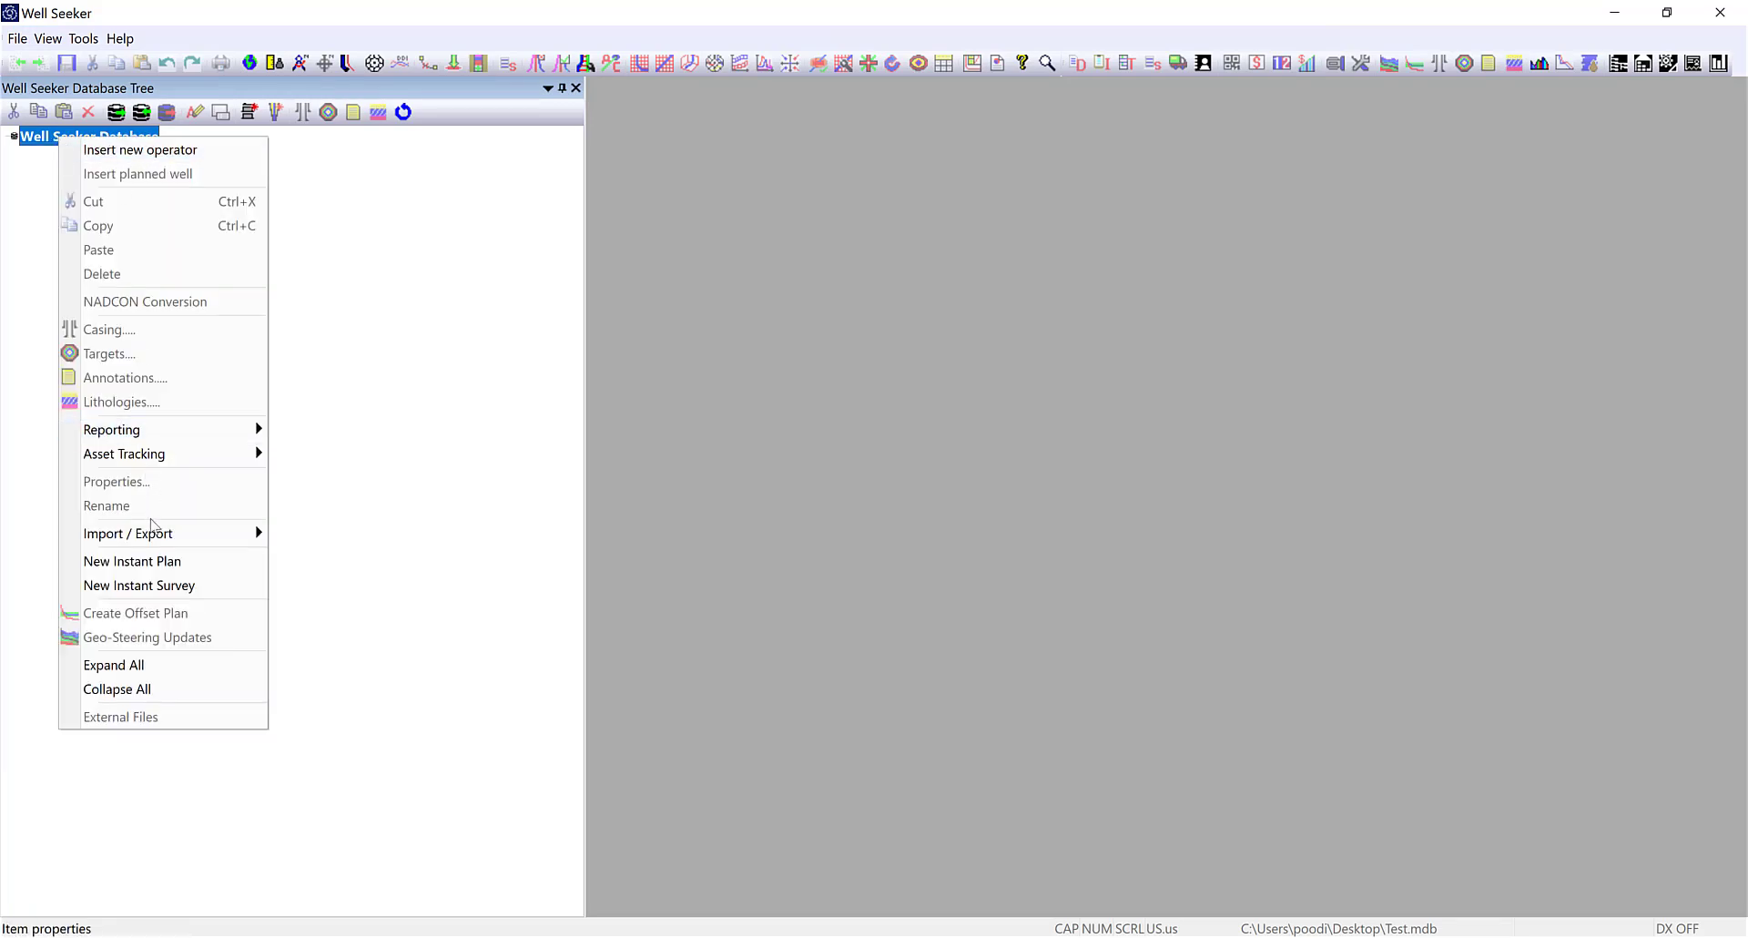
{"action": "mouse_move", "coordinate": [244, 537]}
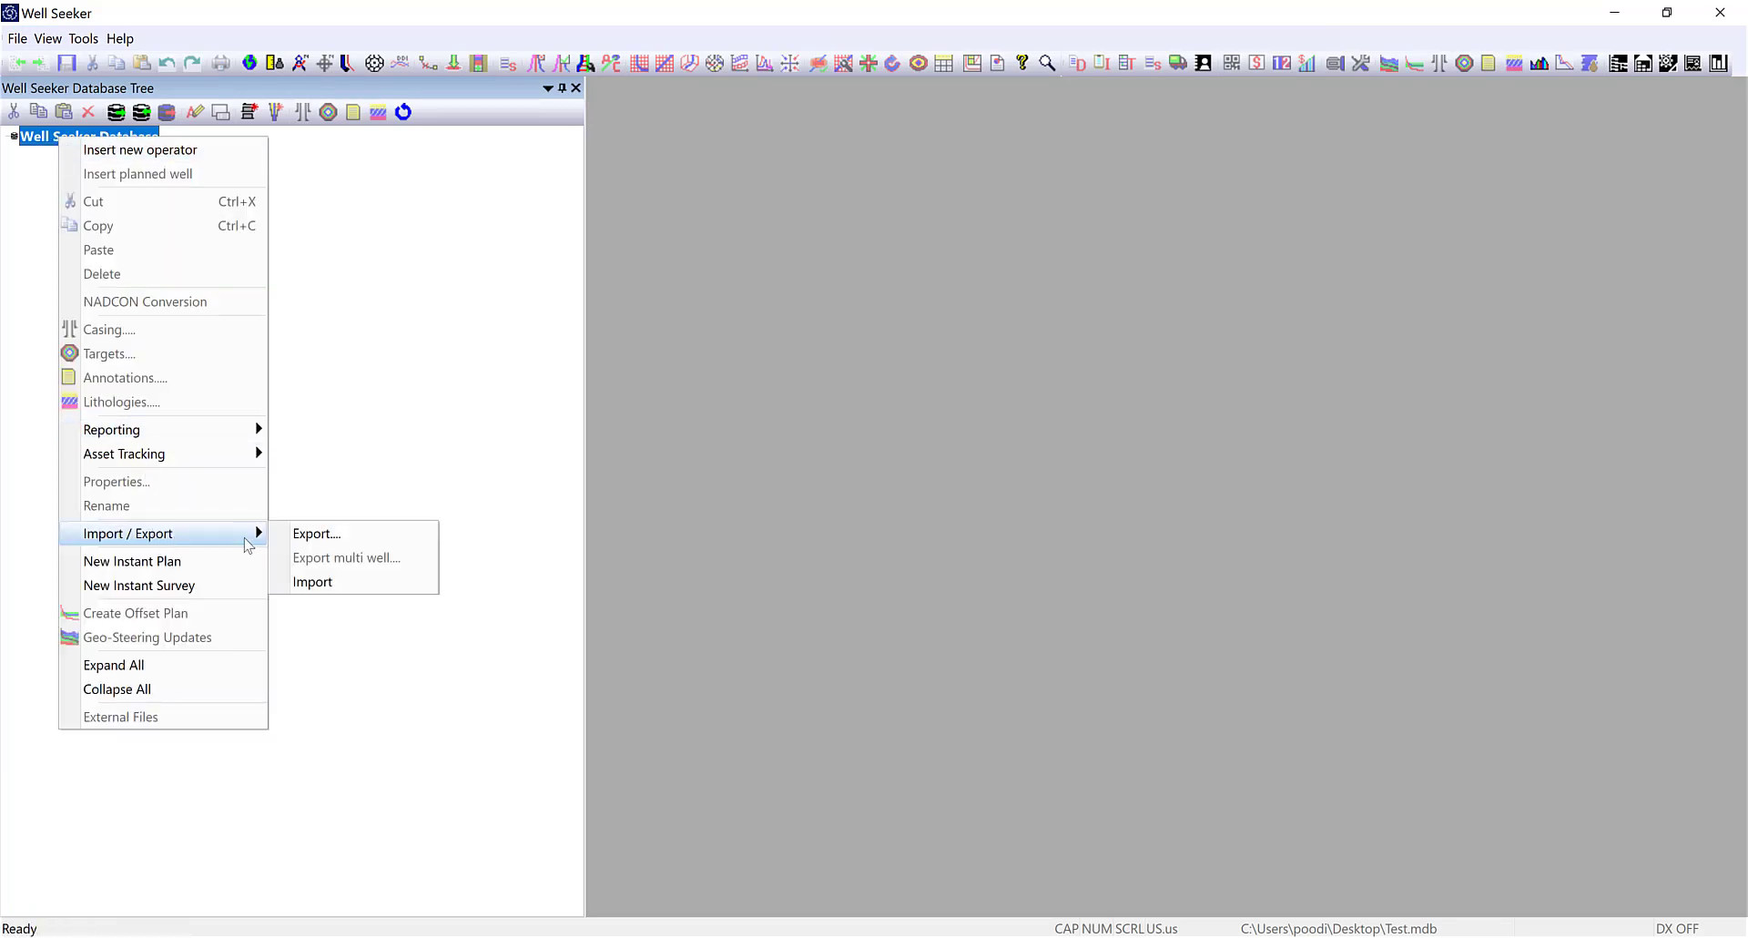
{"action": "left_click", "coordinate": [355, 583]}
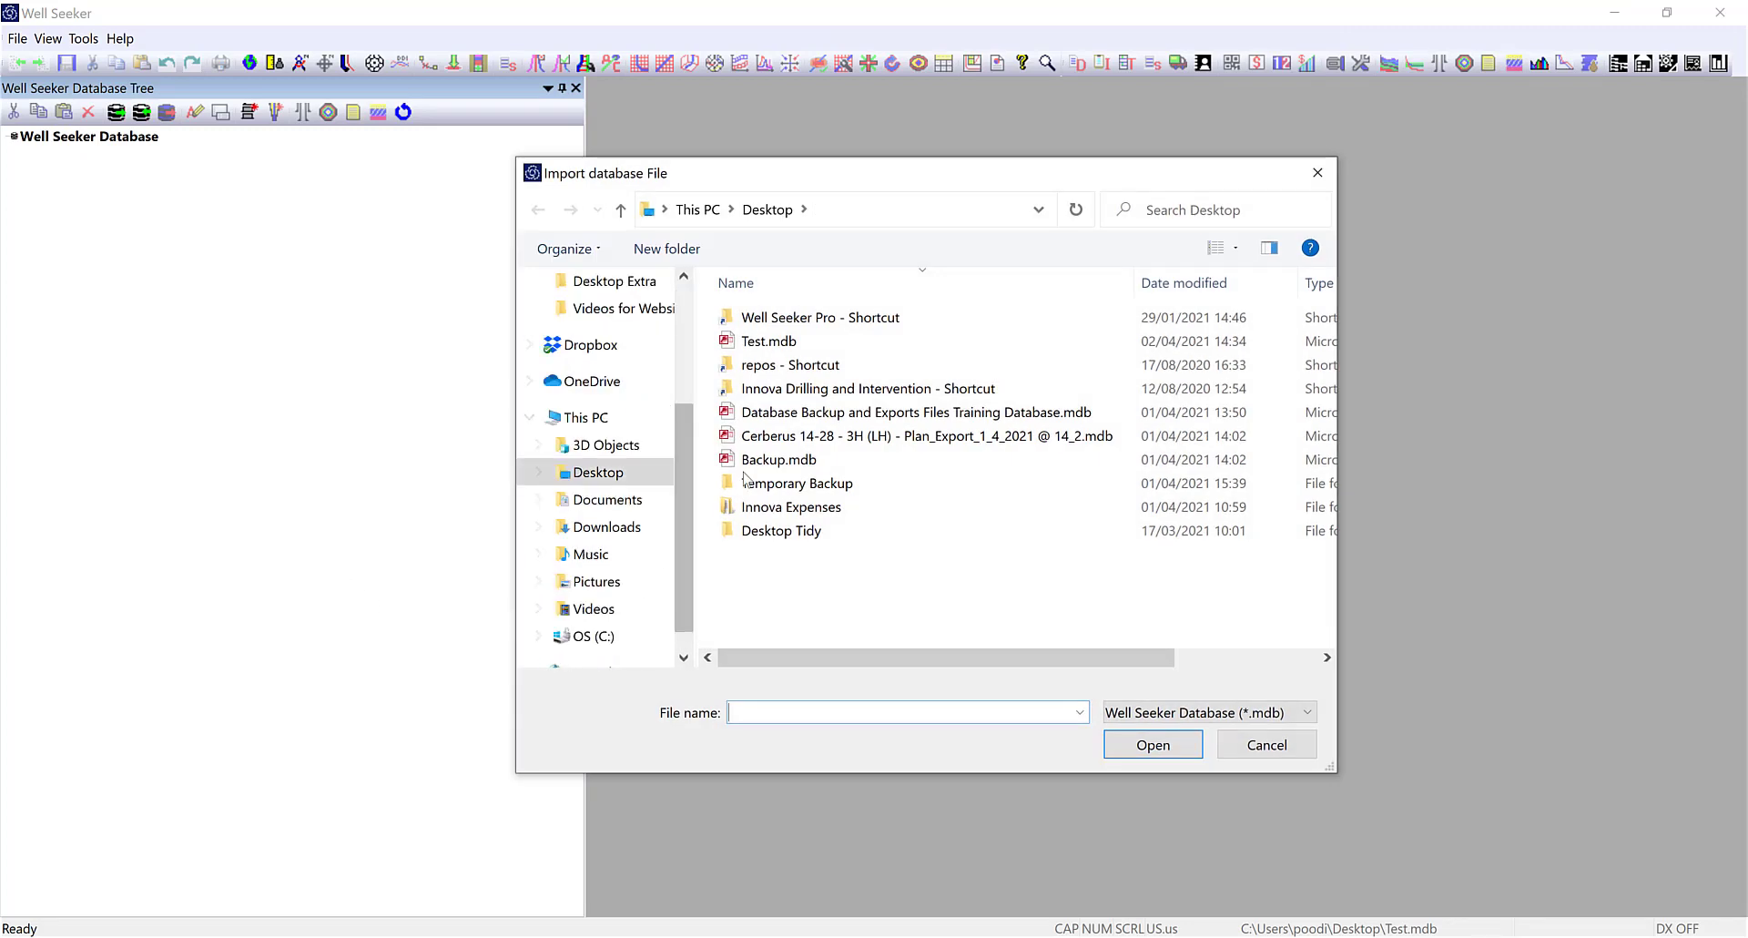
{"action": "left_click", "coordinate": [790, 438]}
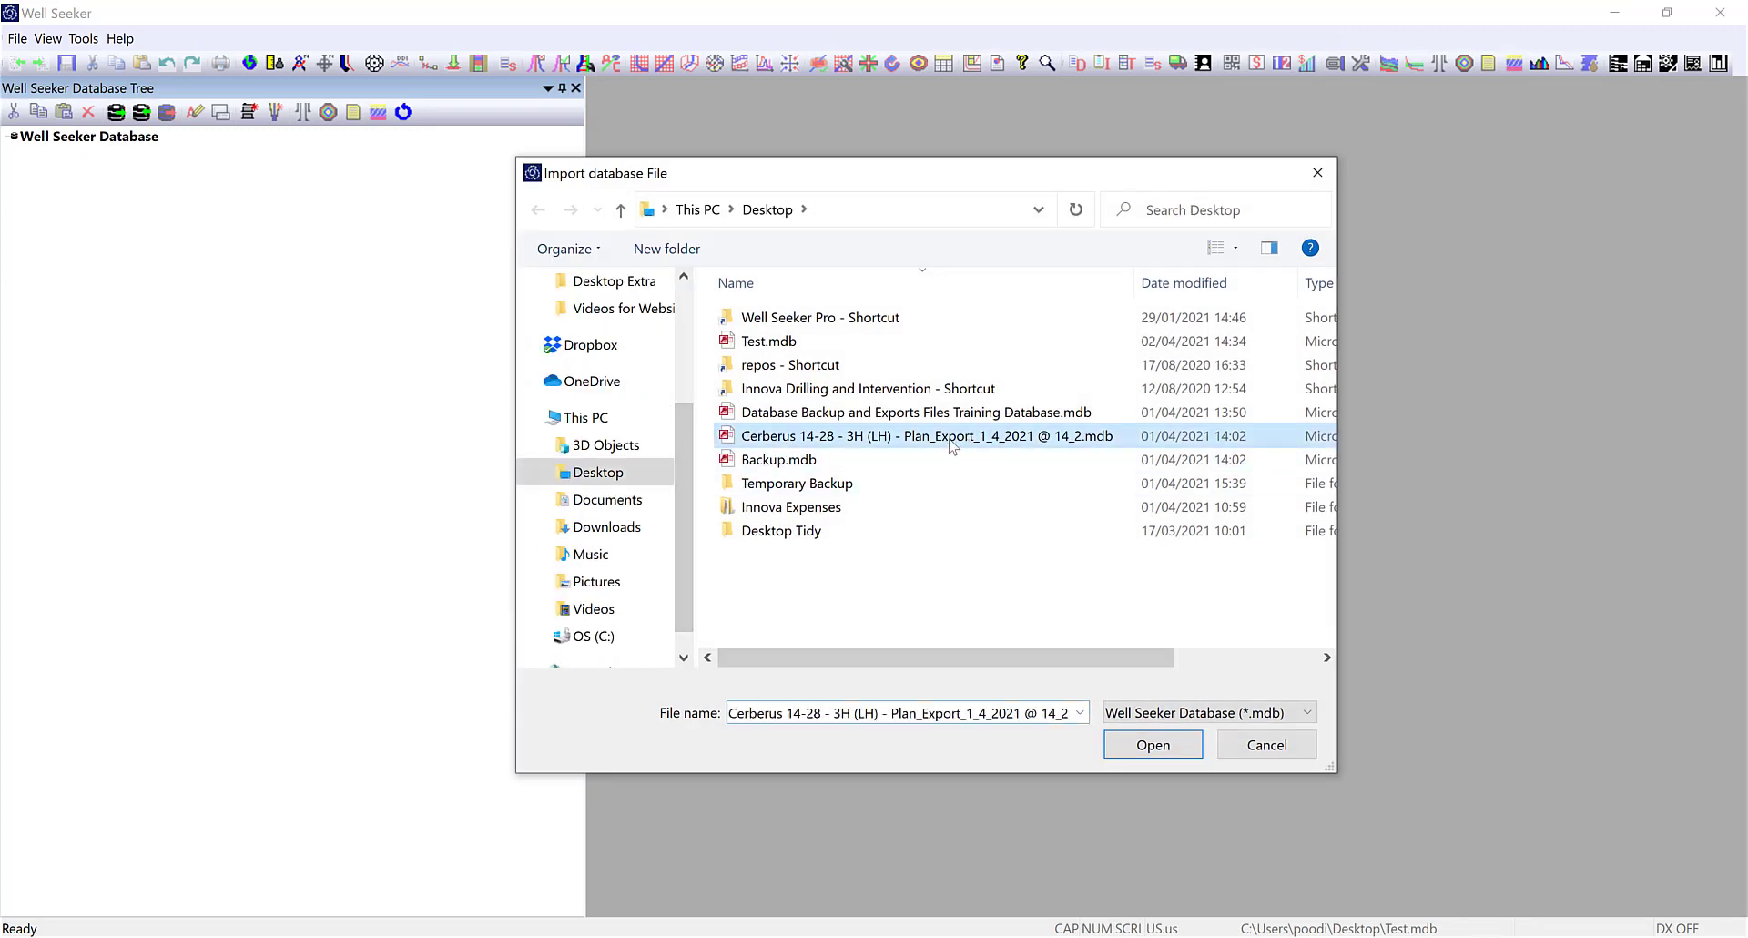
{"action": "left_click", "coordinate": [1134, 743]}
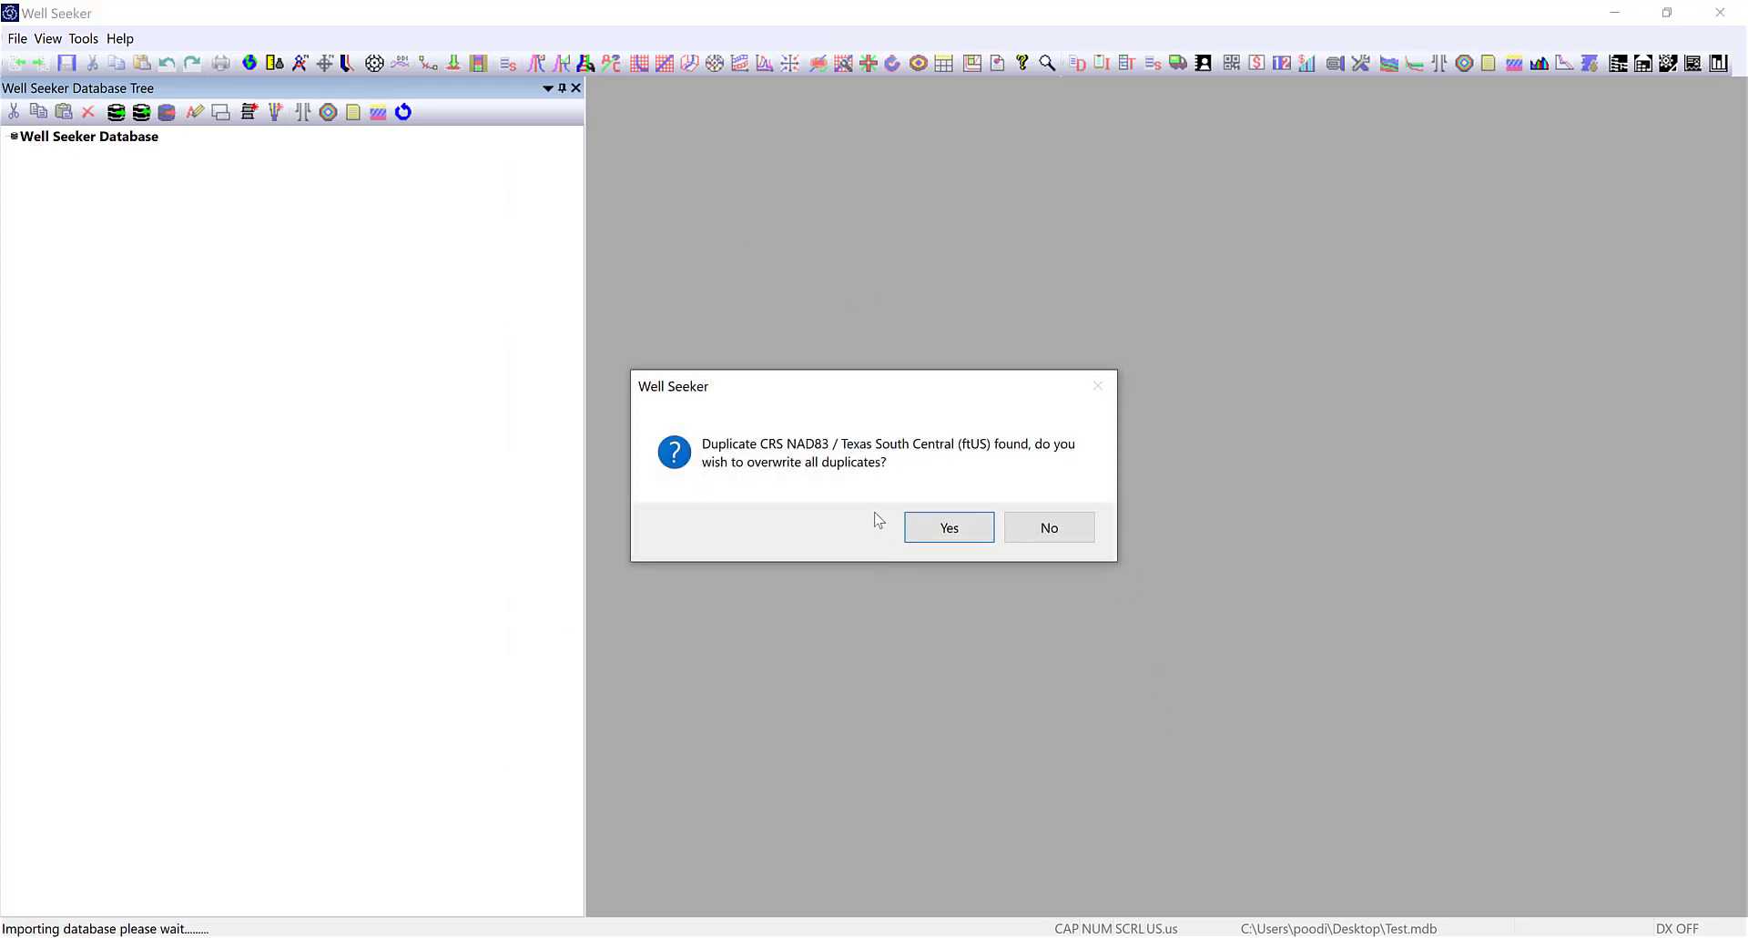
{"action": "left_click_drag", "start_coordinate": [925, 397], "coordinate": [929, 393]}
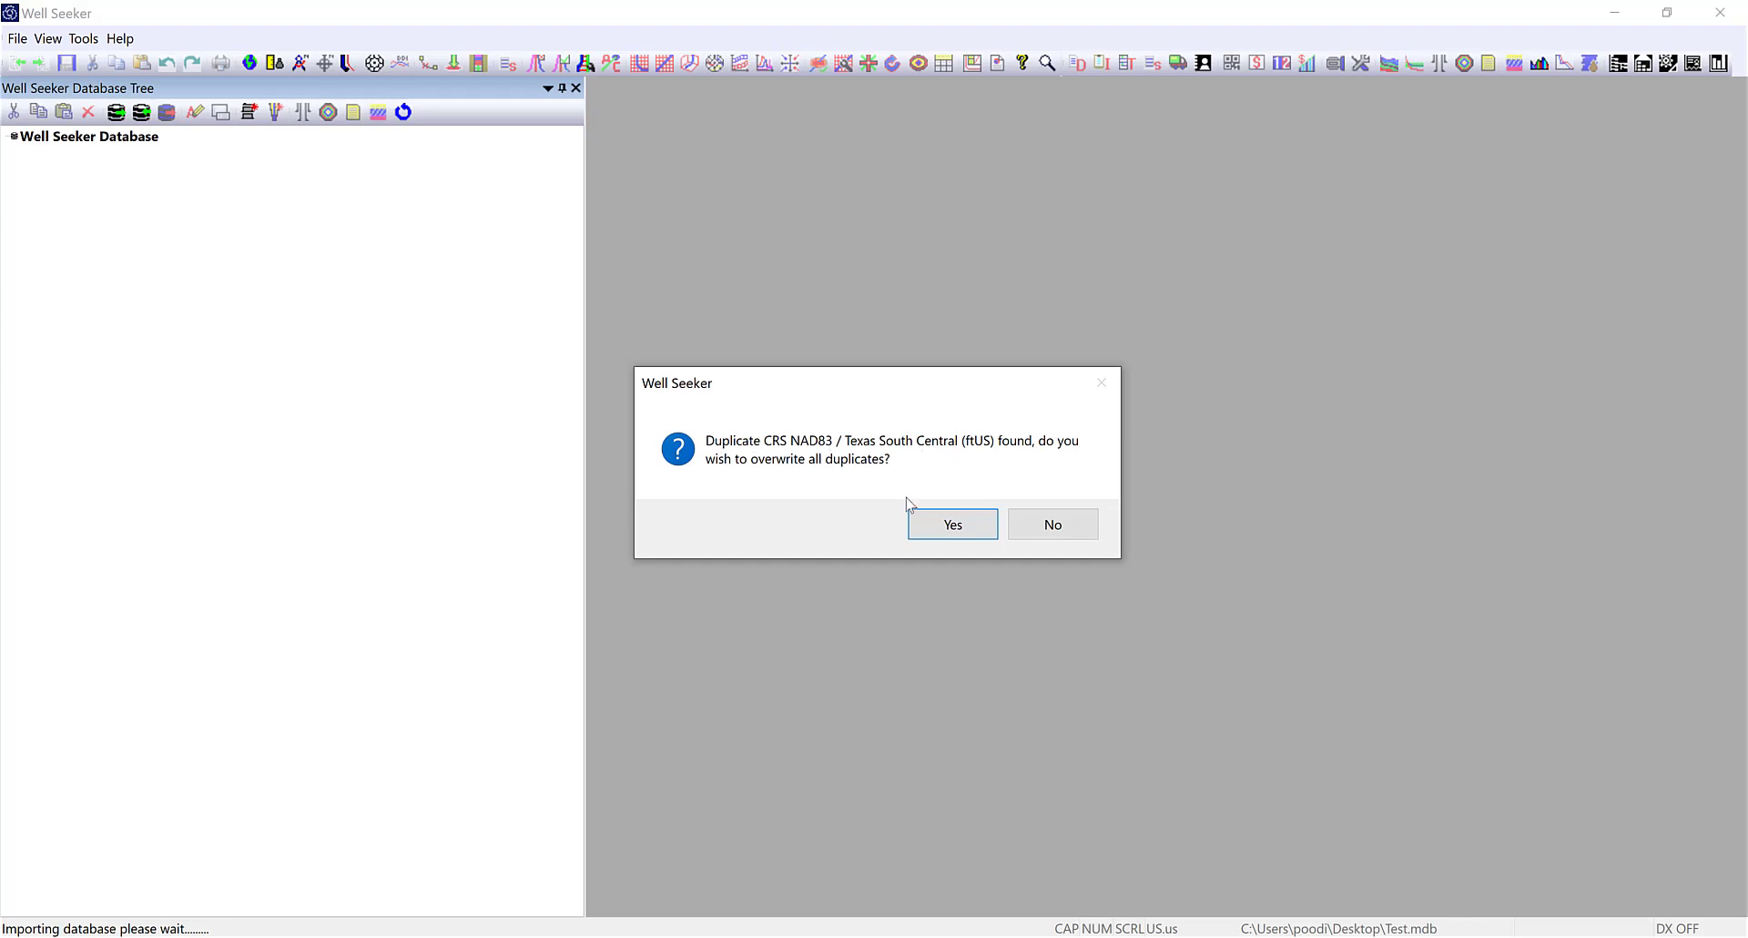
{"action": "left_click", "coordinate": [952, 525]}
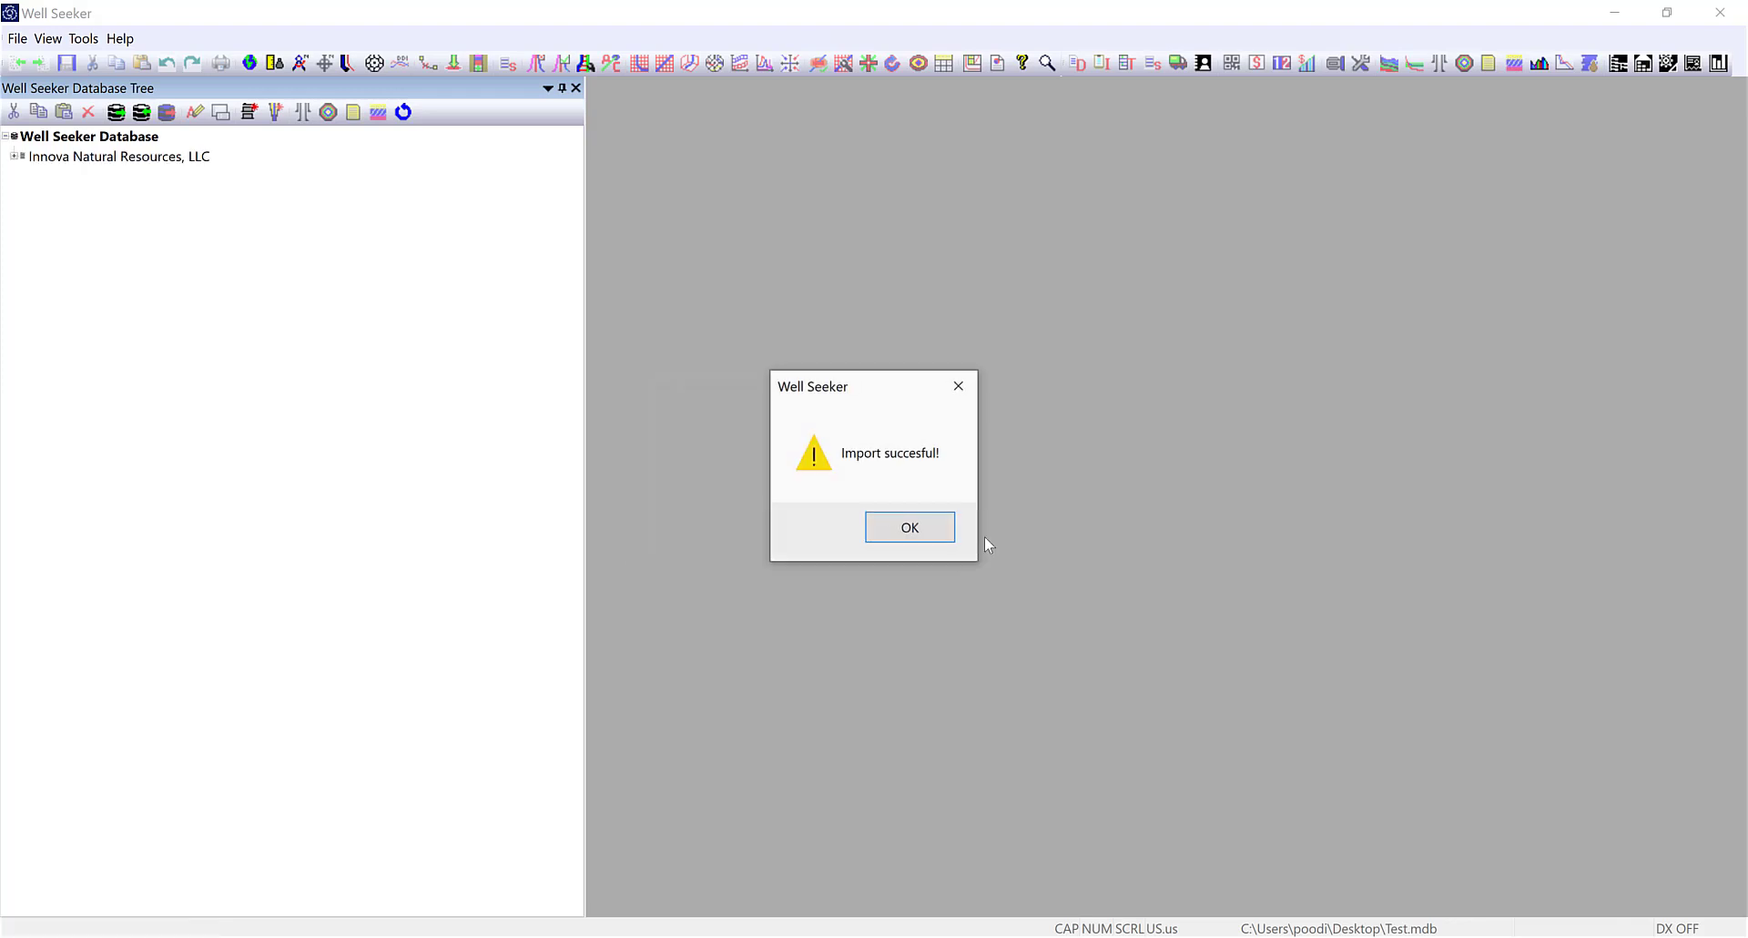
{"action": "left_click", "coordinate": [906, 528]}
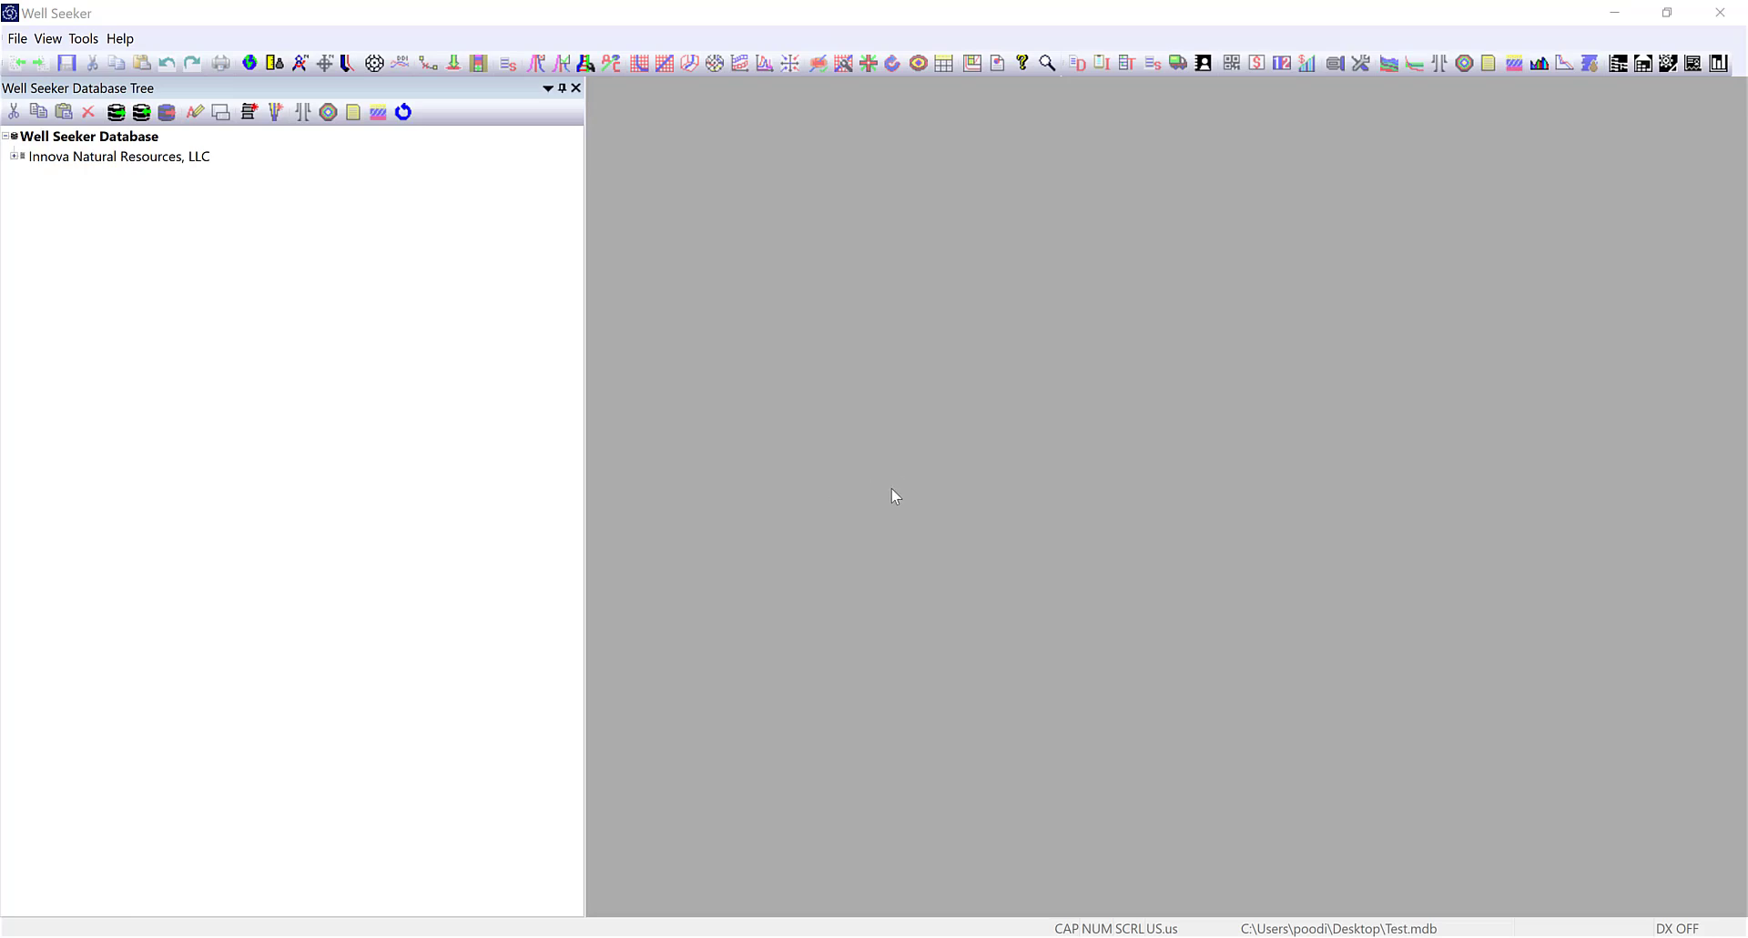
Expand Innova Natural Resources, LLC down to the Cerberus 14-28 - 3H (LH) - Plan, open the plan to inspect it, and close it.
{"action": "double_click", "coordinate": [75, 158]}
{"action": "double_click", "coordinate": [90, 176]}
{"action": "left_click", "coordinate": [115, 195]}
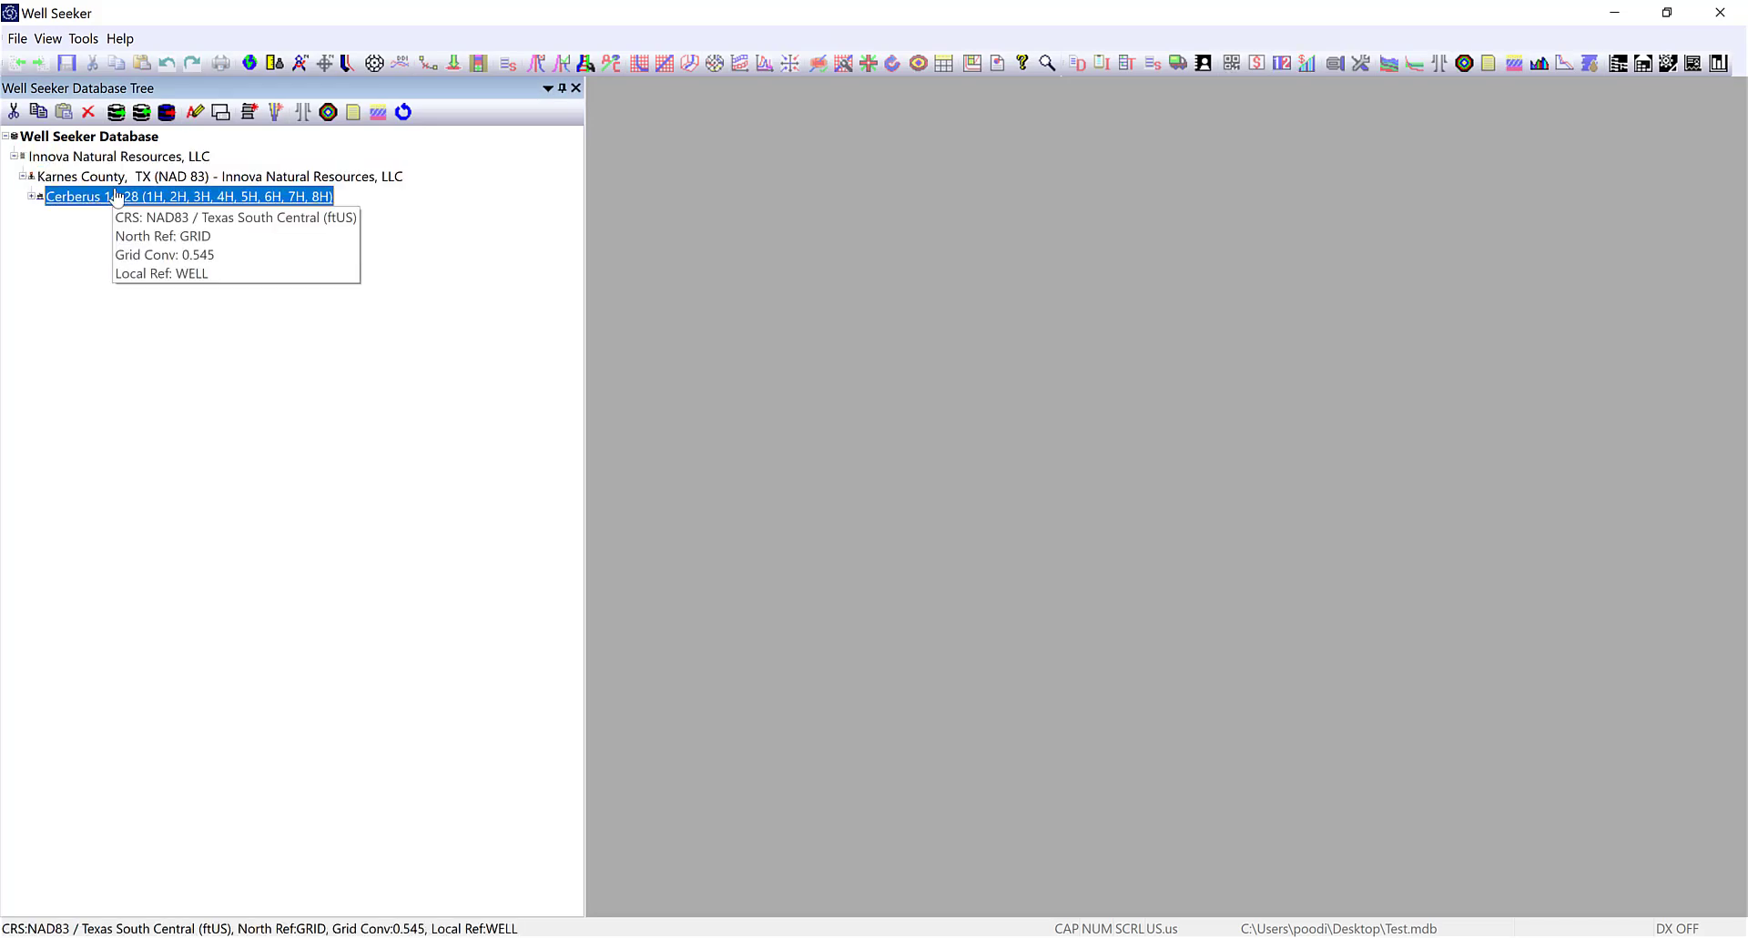
{"action": "double_click", "coordinate": [115, 195]}
{"action": "double_click", "coordinate": [123, 218]}
{"action": "double_click", "coordinate": [141, 238]}
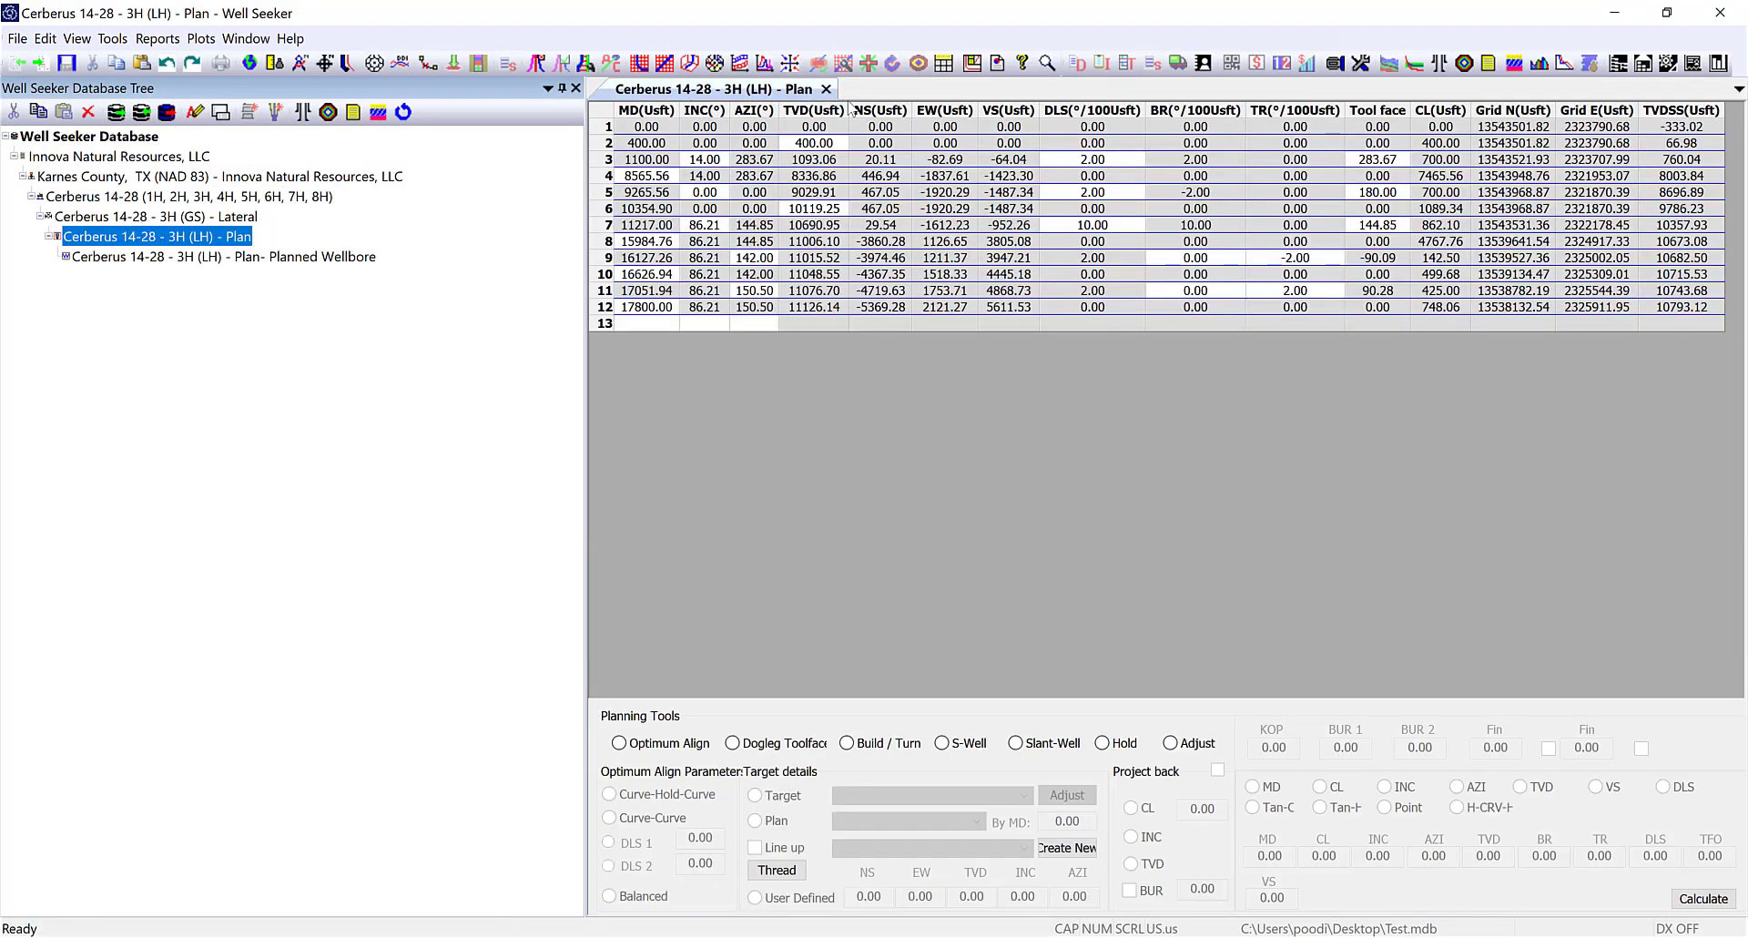
{"action": "left_click", "coordinate": [829, 87]}
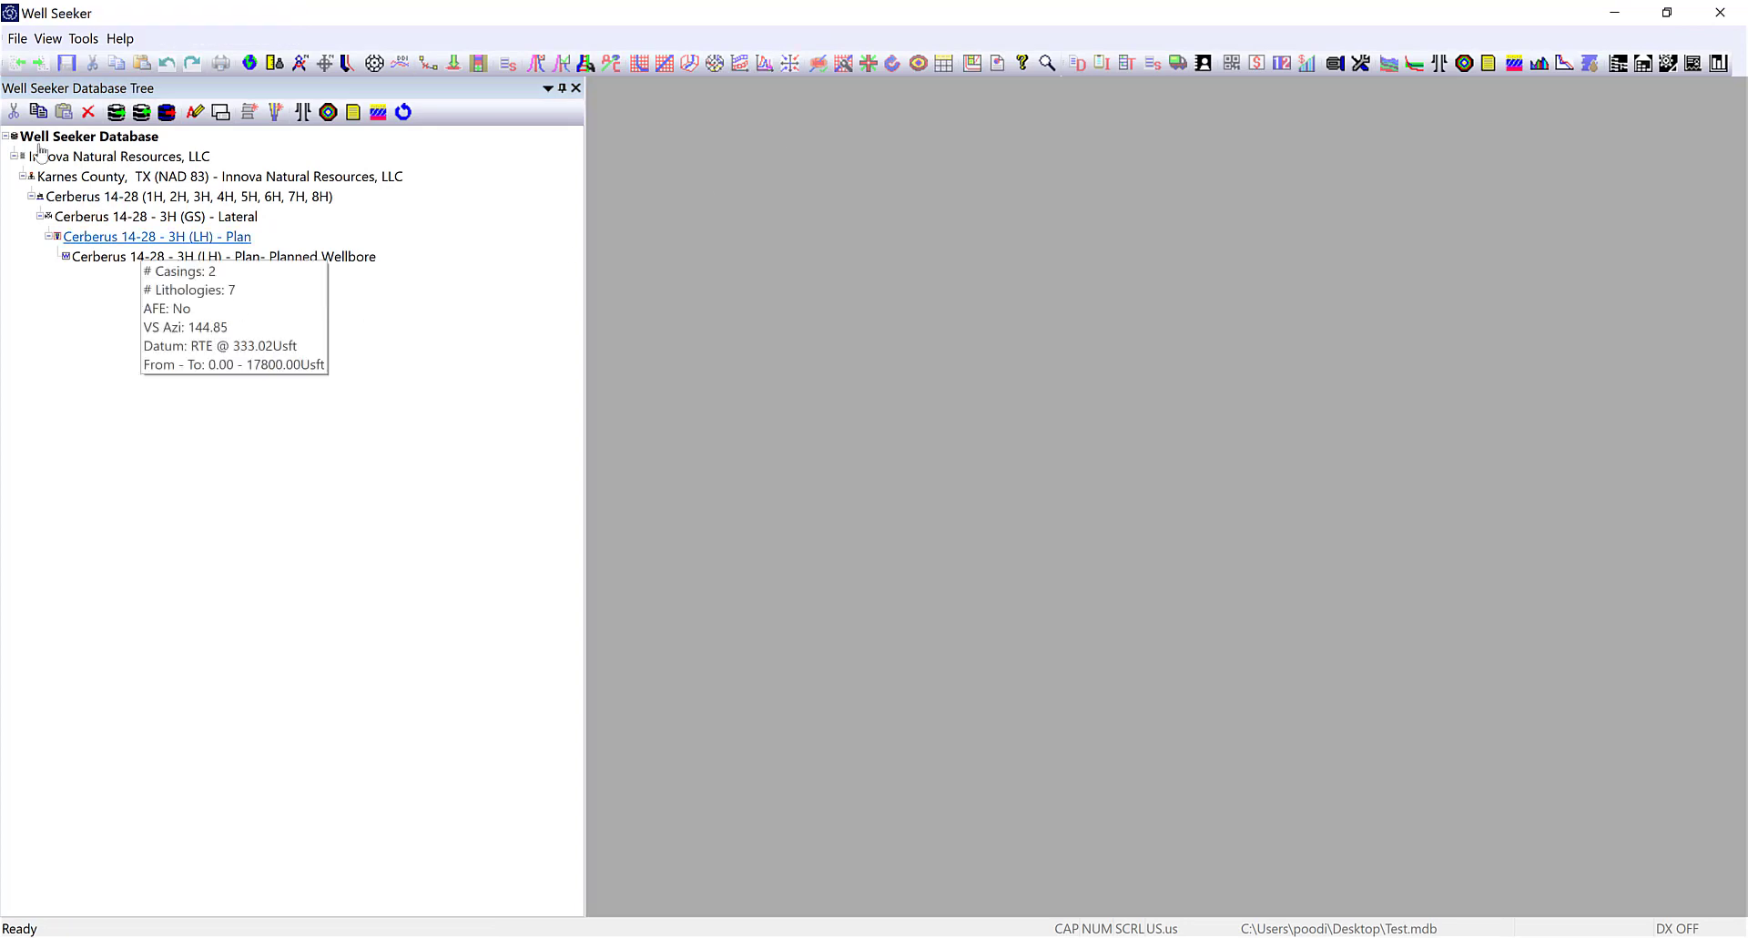
{"action": "left_click", "coordinate": [16, 38]}
{"action": "left_click", "coordinate": [16, 38]}
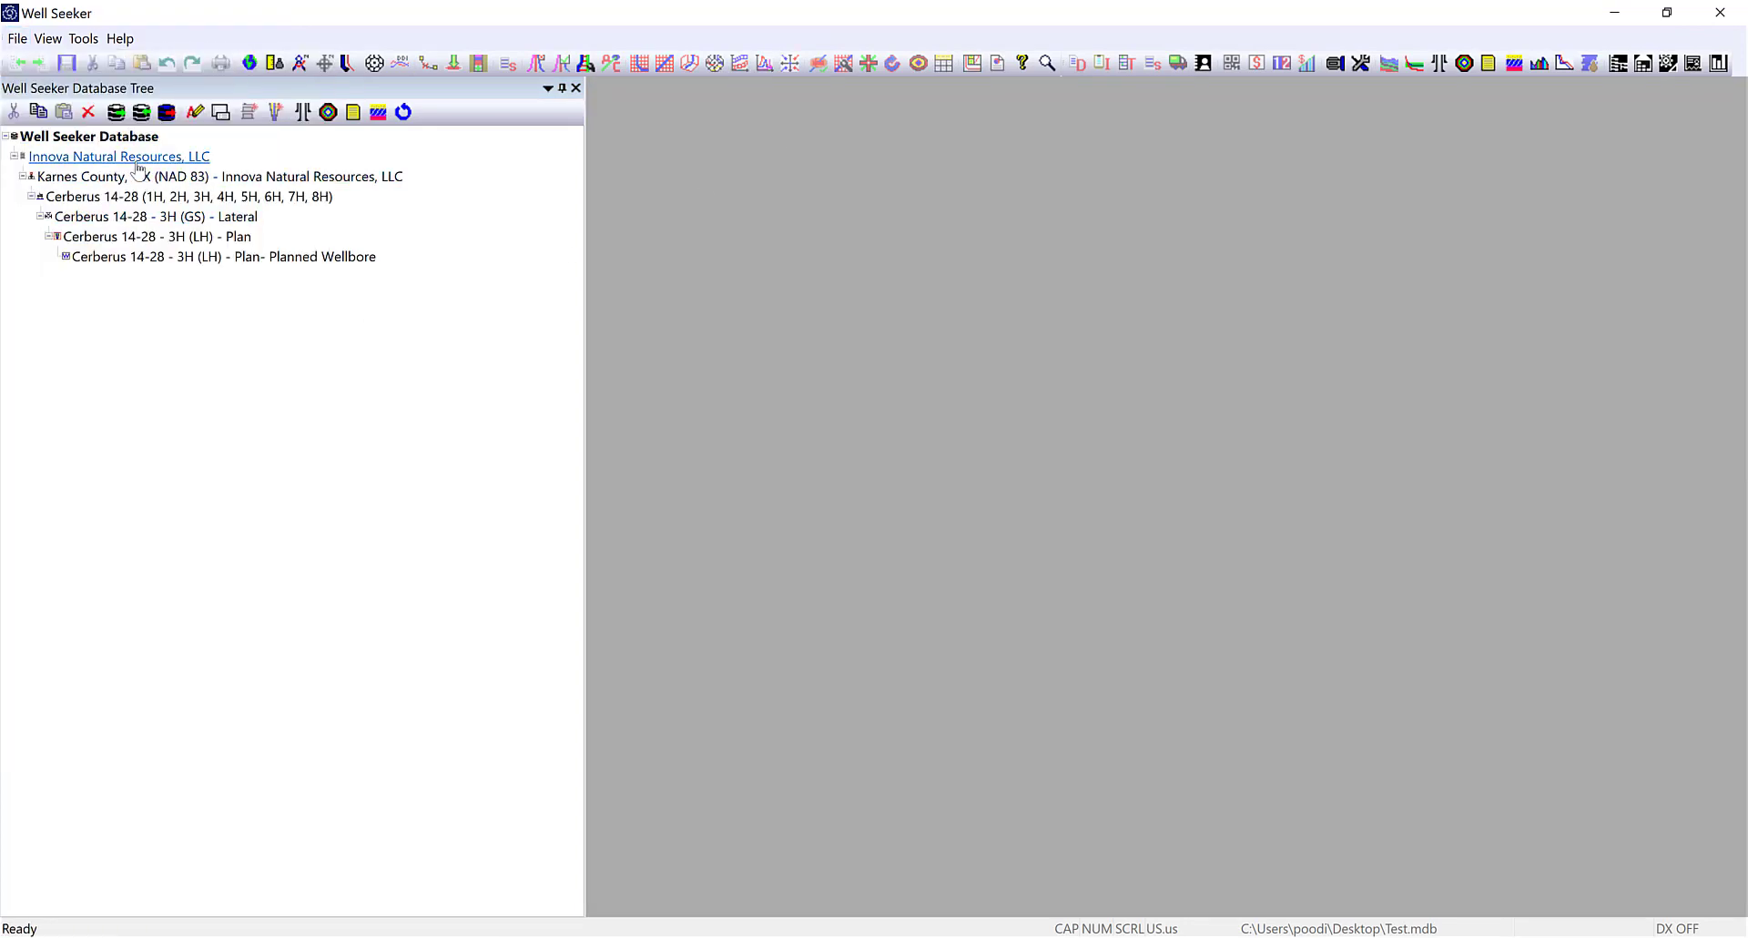
Start another import of Cerberus 14-28 - 3H (LH) - Plan_Export_1_4_2021 @ 14_2.mdb from the Desktop at the Well Seeker Database root.
{"action": "right_click", "coordinate": [110, 137]}
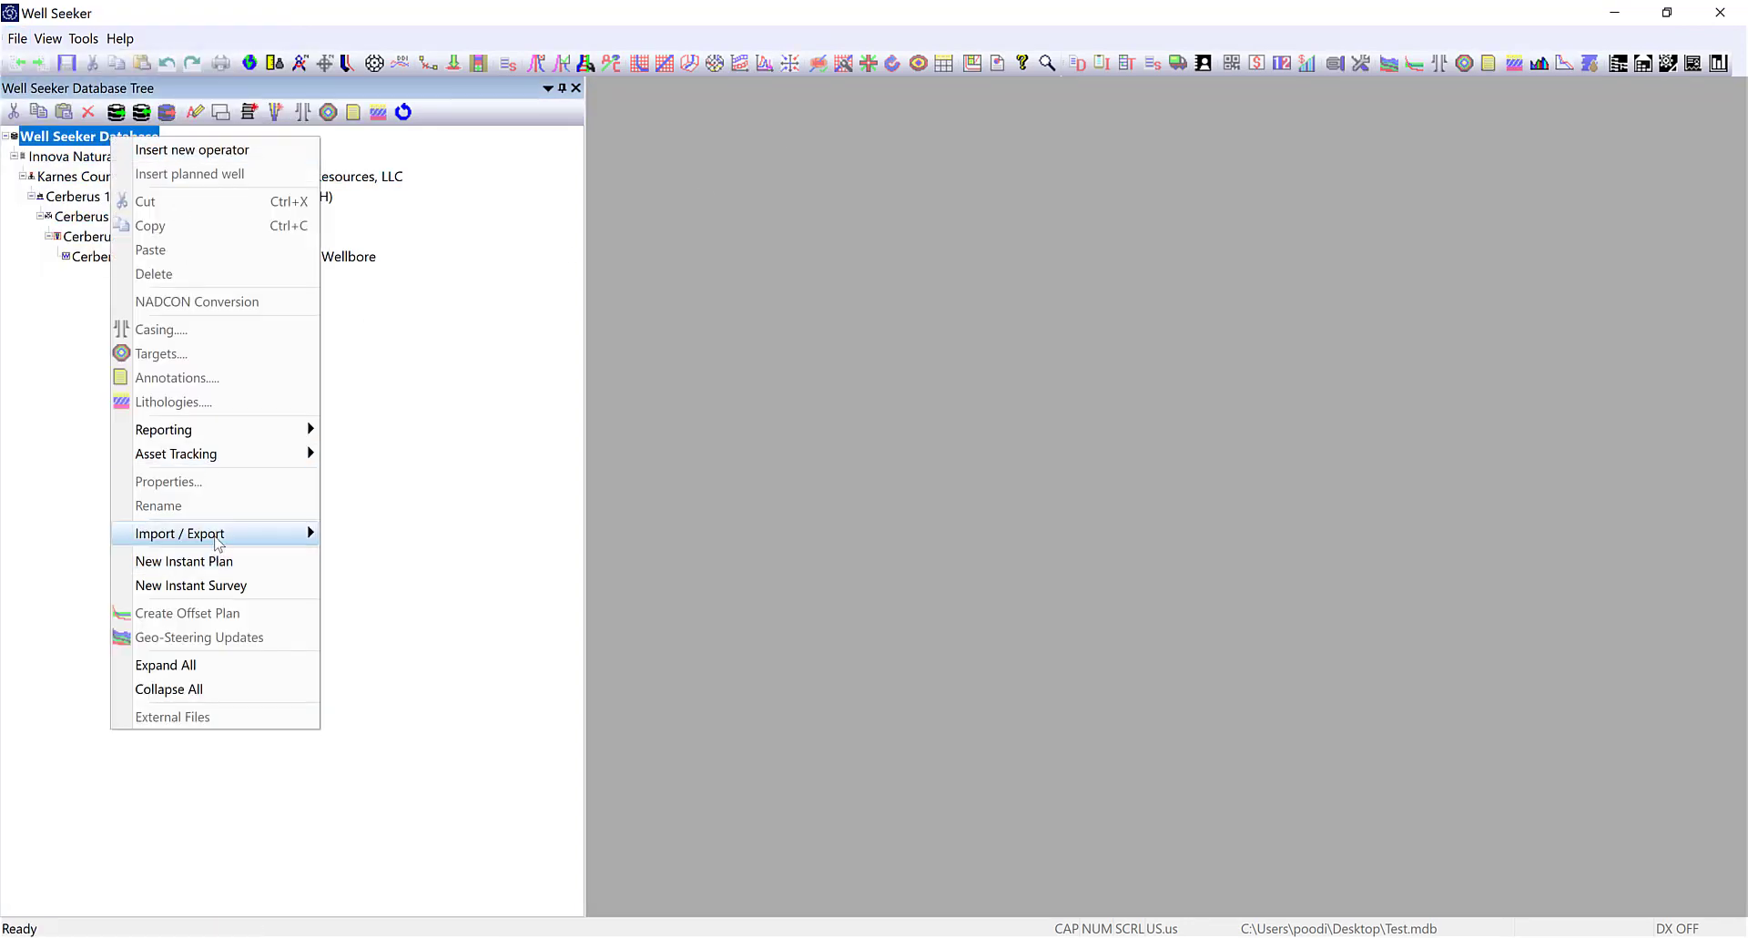
{"action": "mouse_move", "coordinate": [220, 542]}
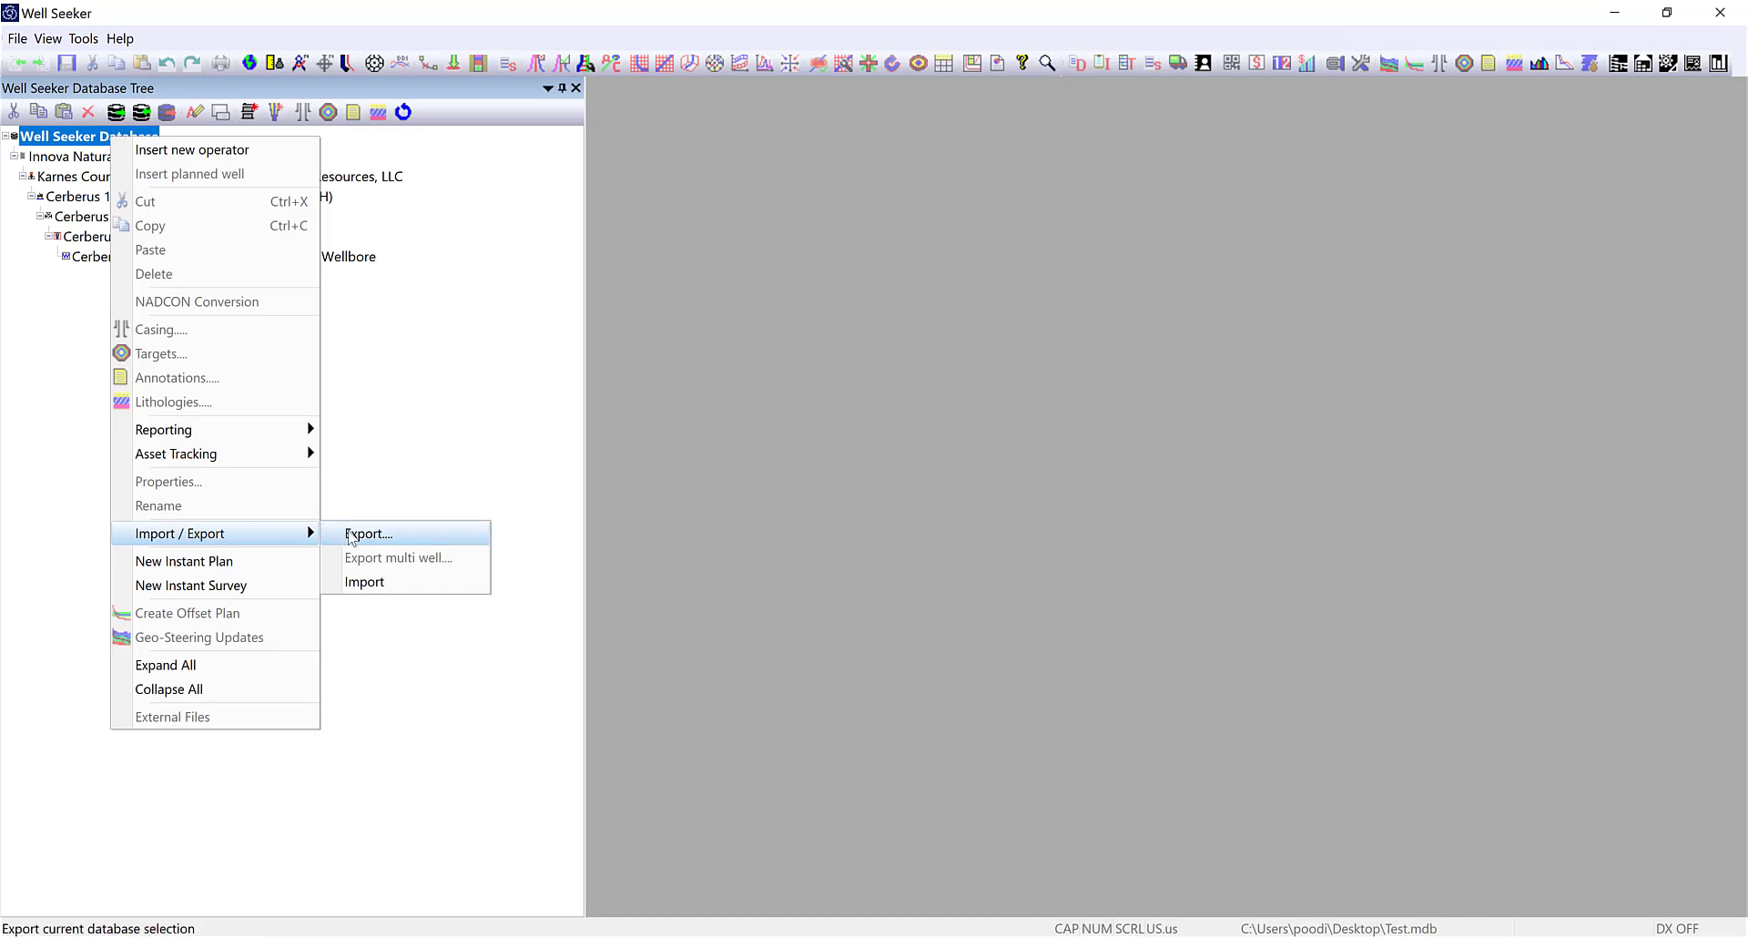
{"action": "left_click", "coordinate": [368, 593]}
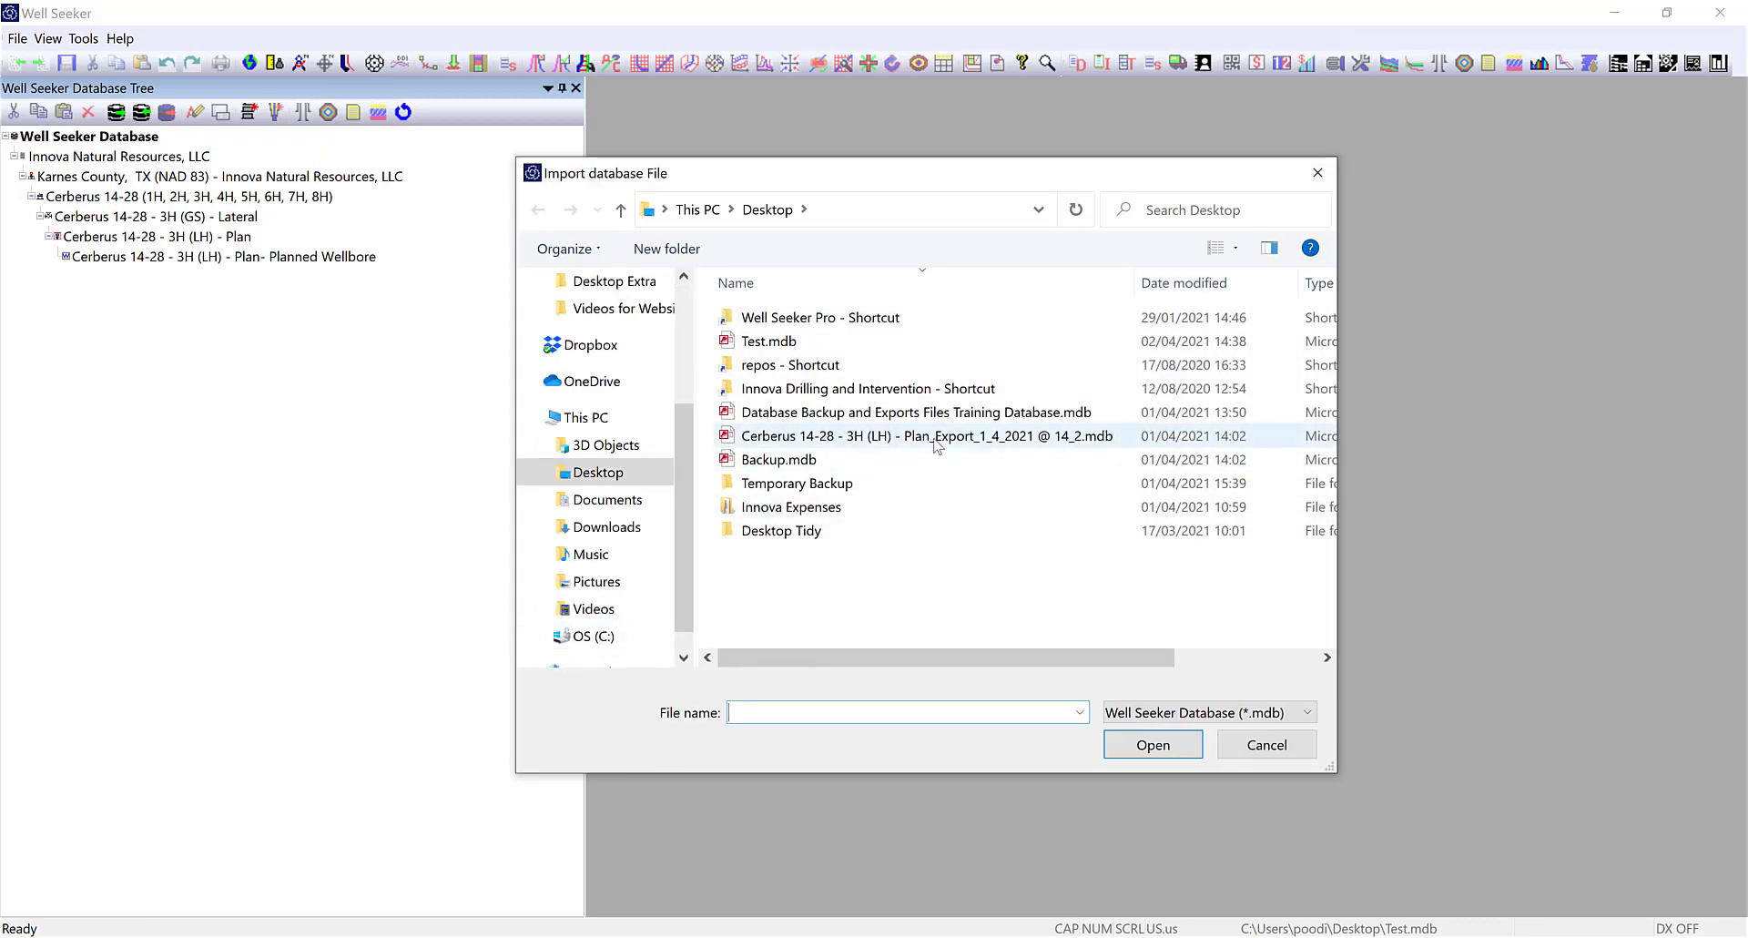
{"action": "left_click", "coordinate": [938, 437]}
{"action": "left_click", "coordinate": [1175, 749]}
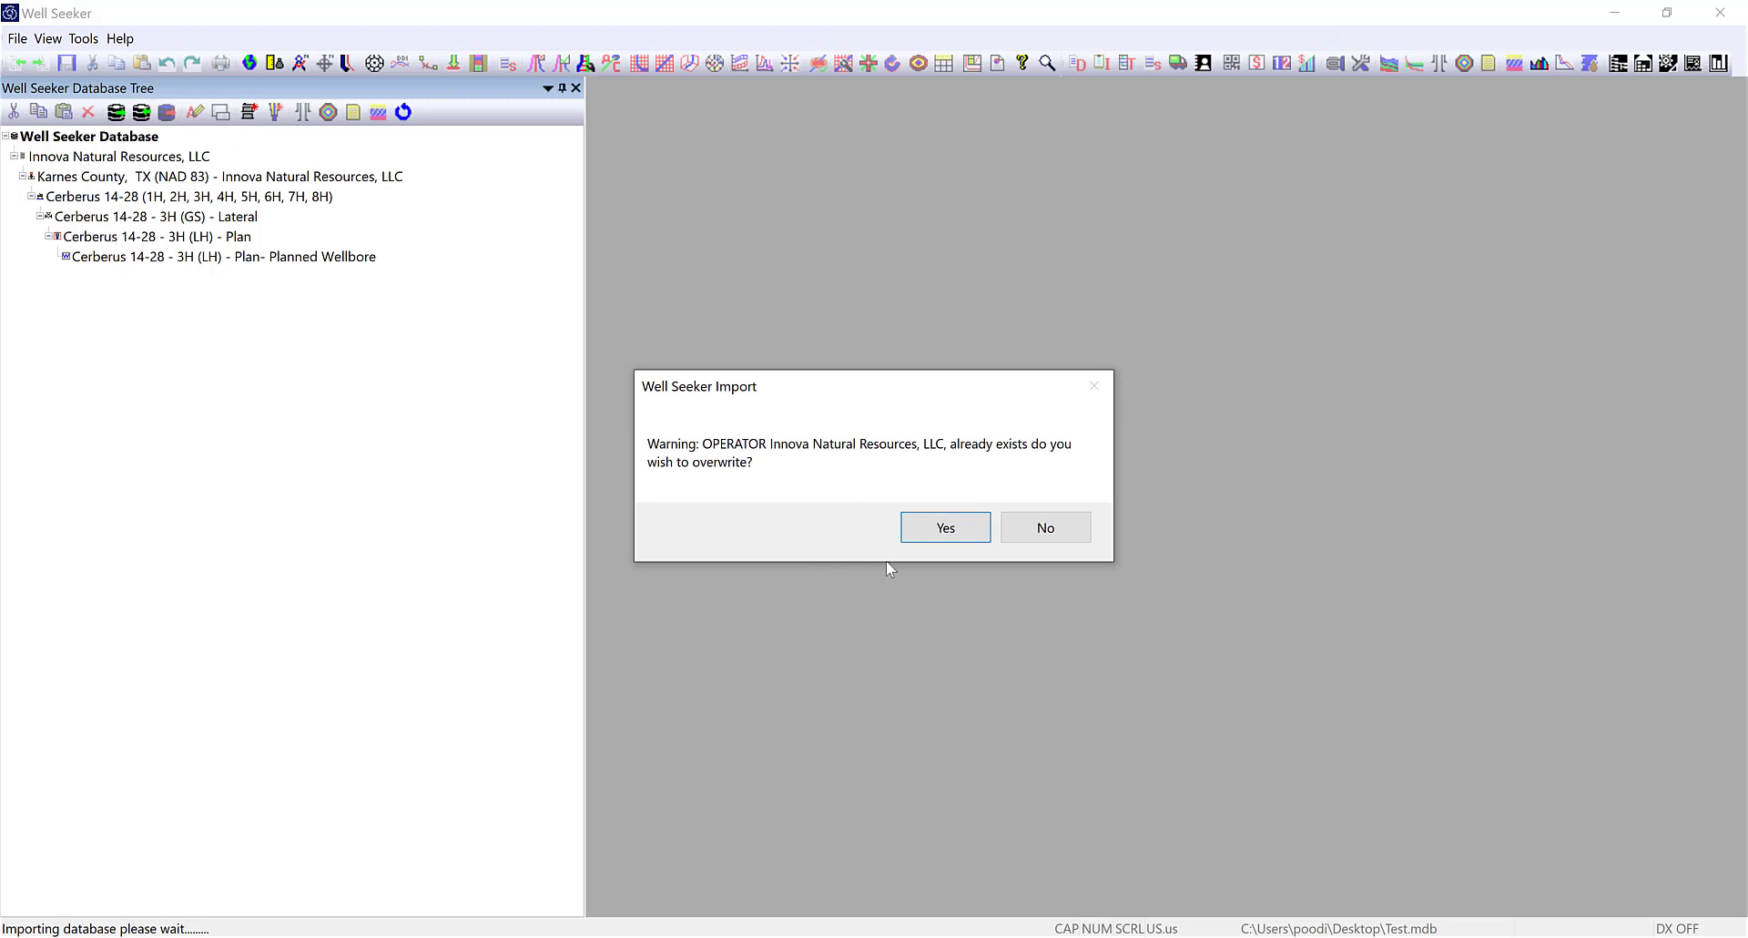
Complete the import by overwriting every existing item, including the operator, field, facility, planned well, depth datums, duplicate targets, addresses and CRS.
{"action": "left_click", "coordinate": [944, 527]}
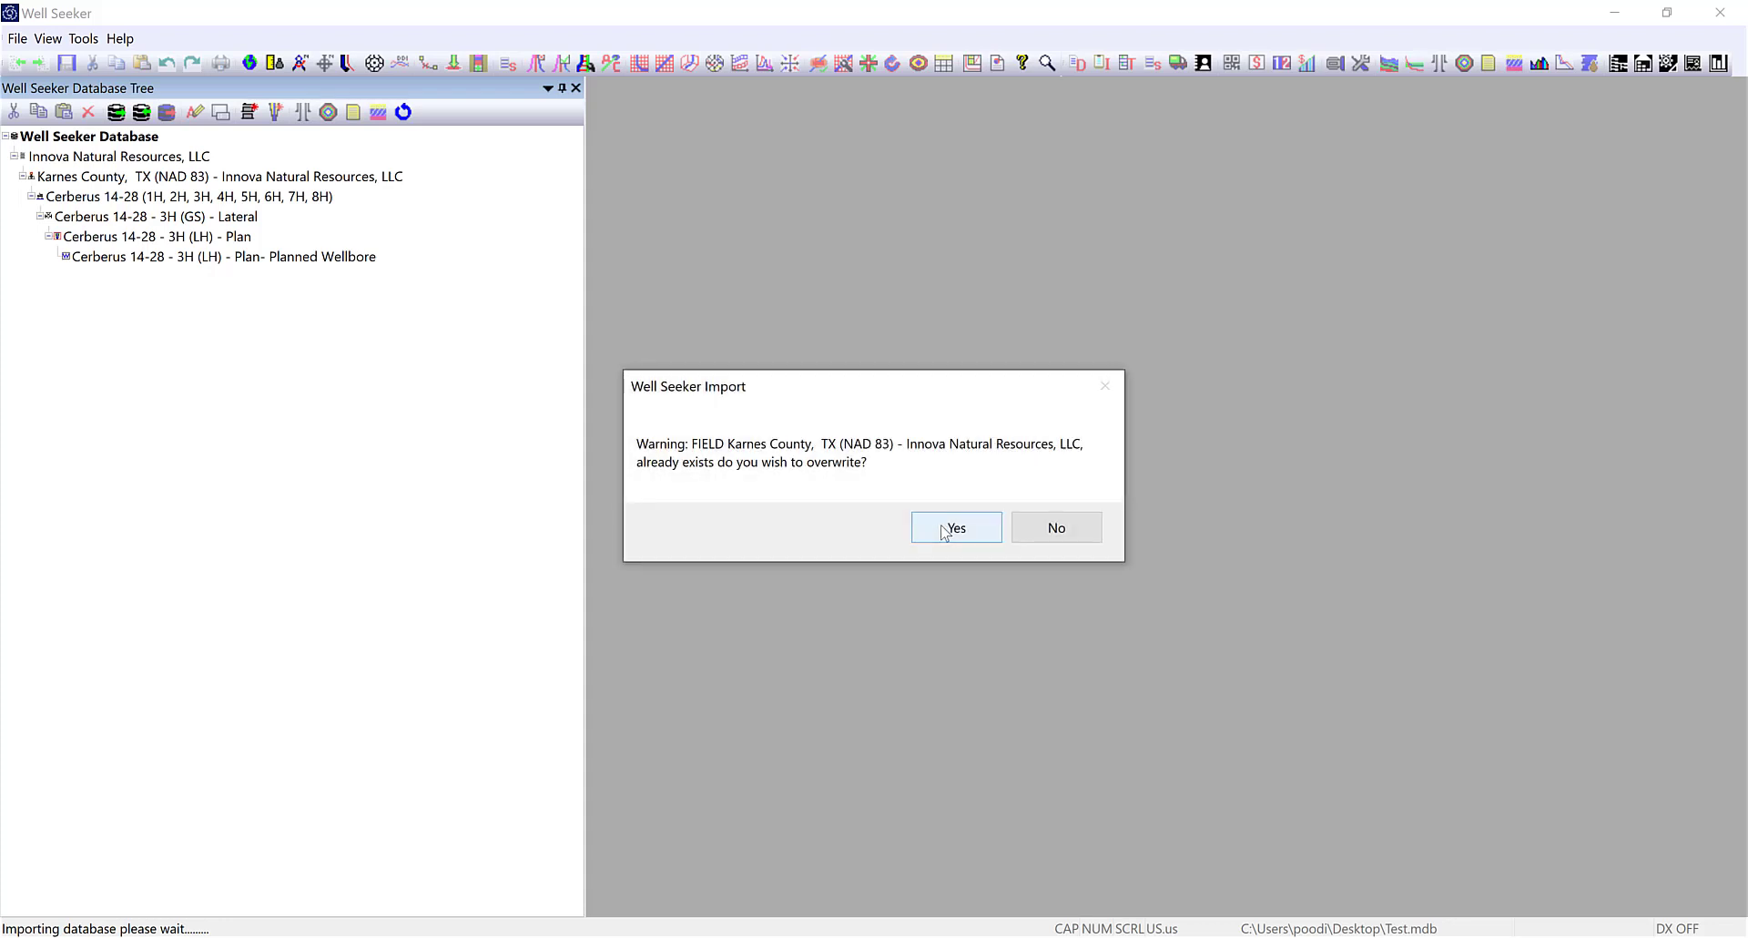
{"action": "left_click", "coordinate": [956, 537]}
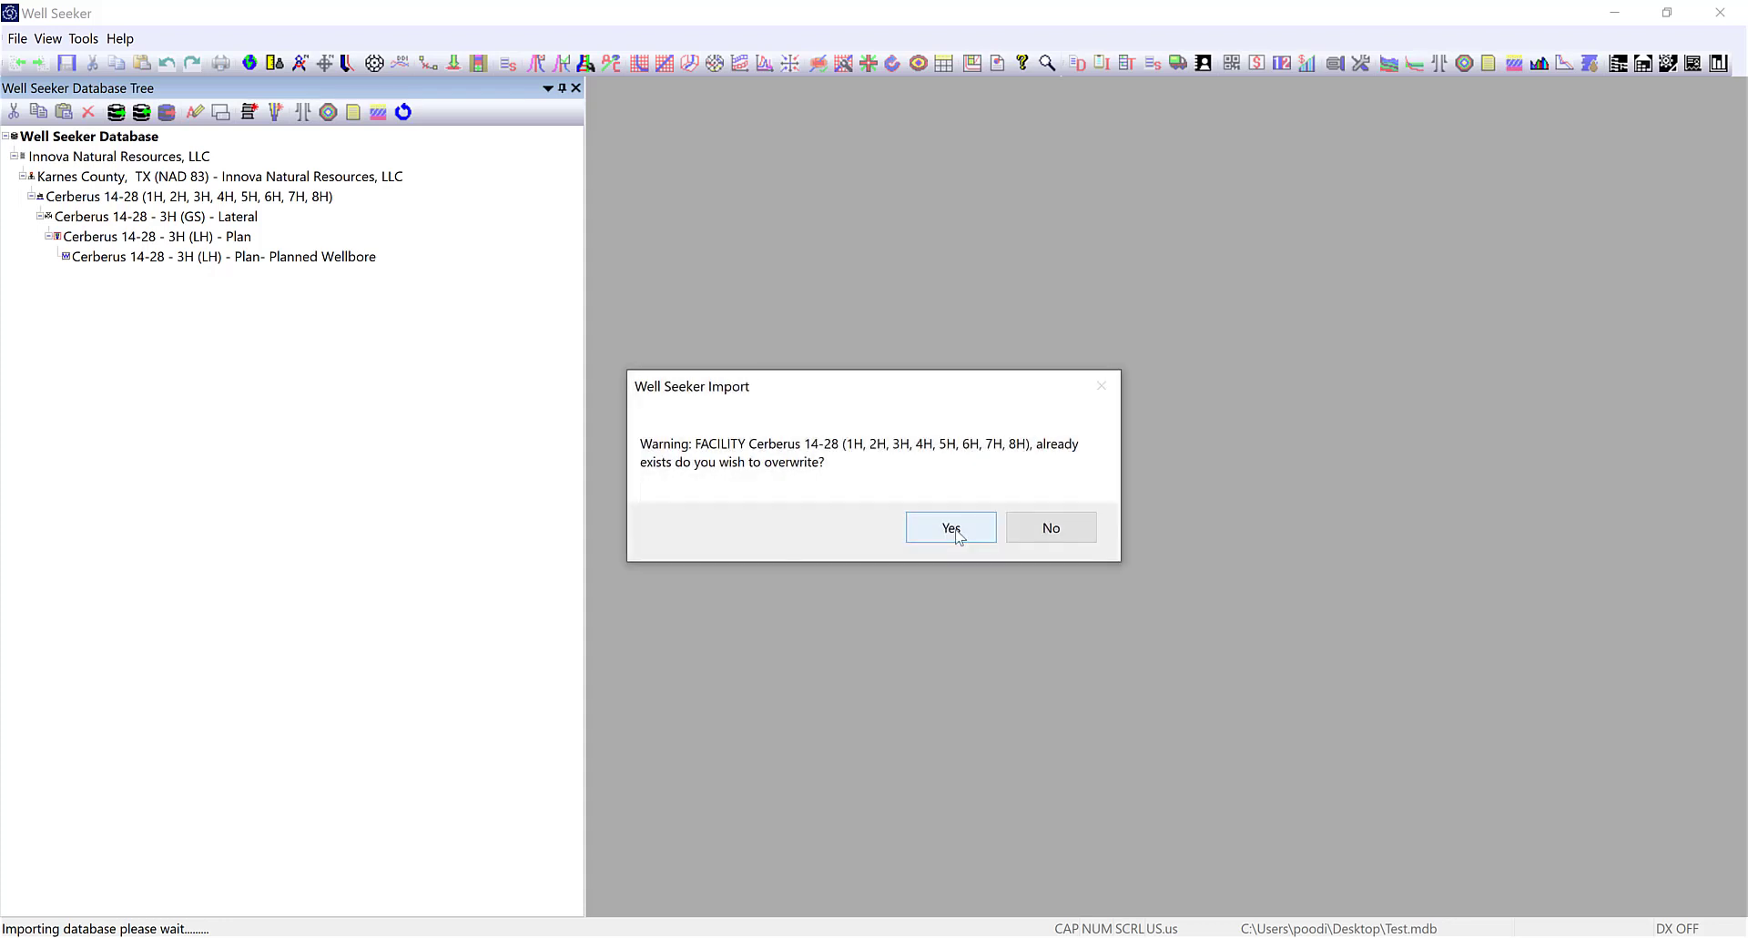
{"action": "left_click", "coordinate": [956, 537]}
{"action": "left_click", "coordinate": [959, 535]}
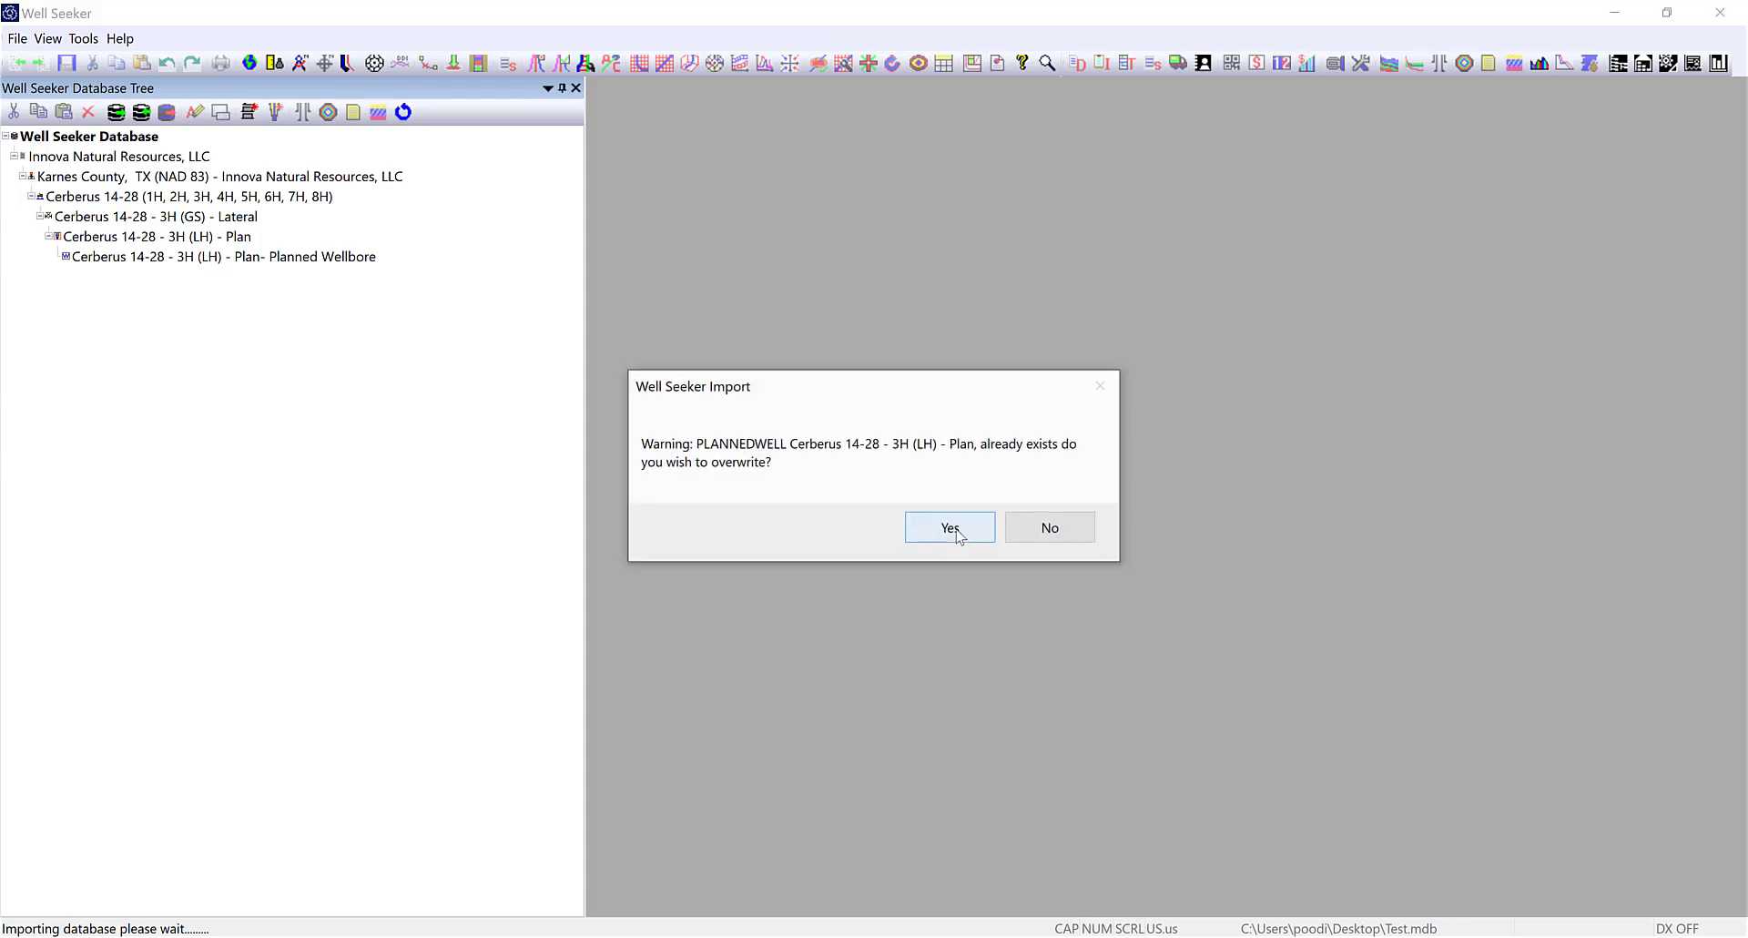
{"action": "left_click", "coordinate": [964, 523]}
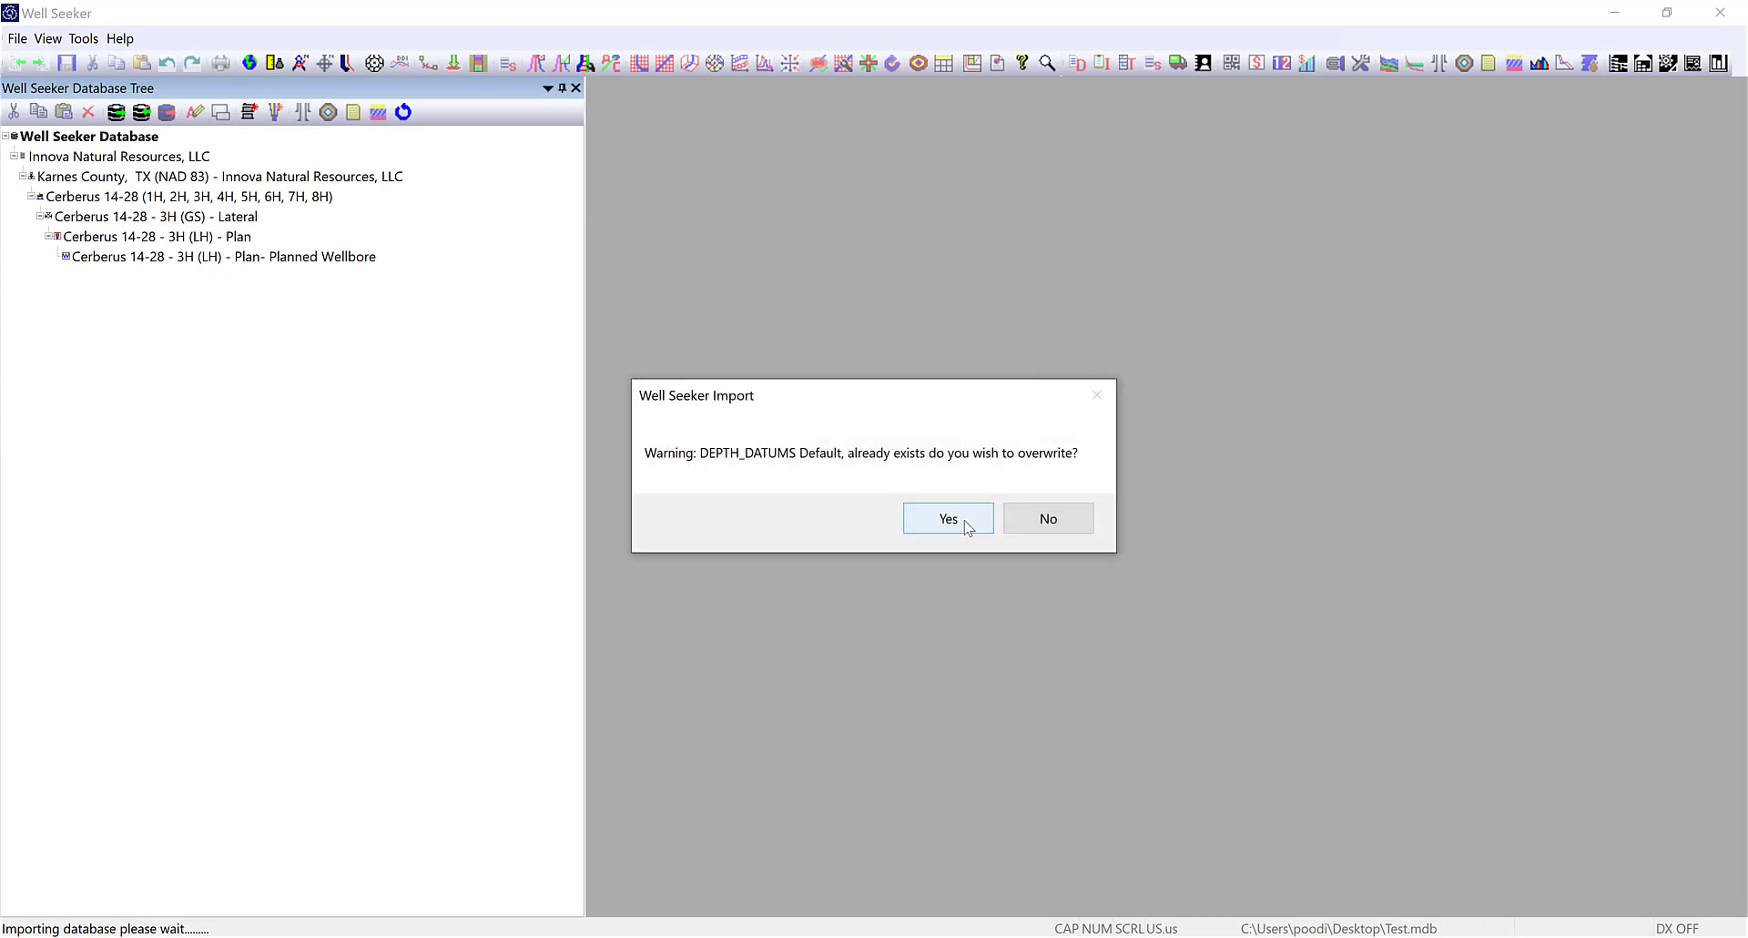
{"action": "left_click", "coordinate": [967, 526]}
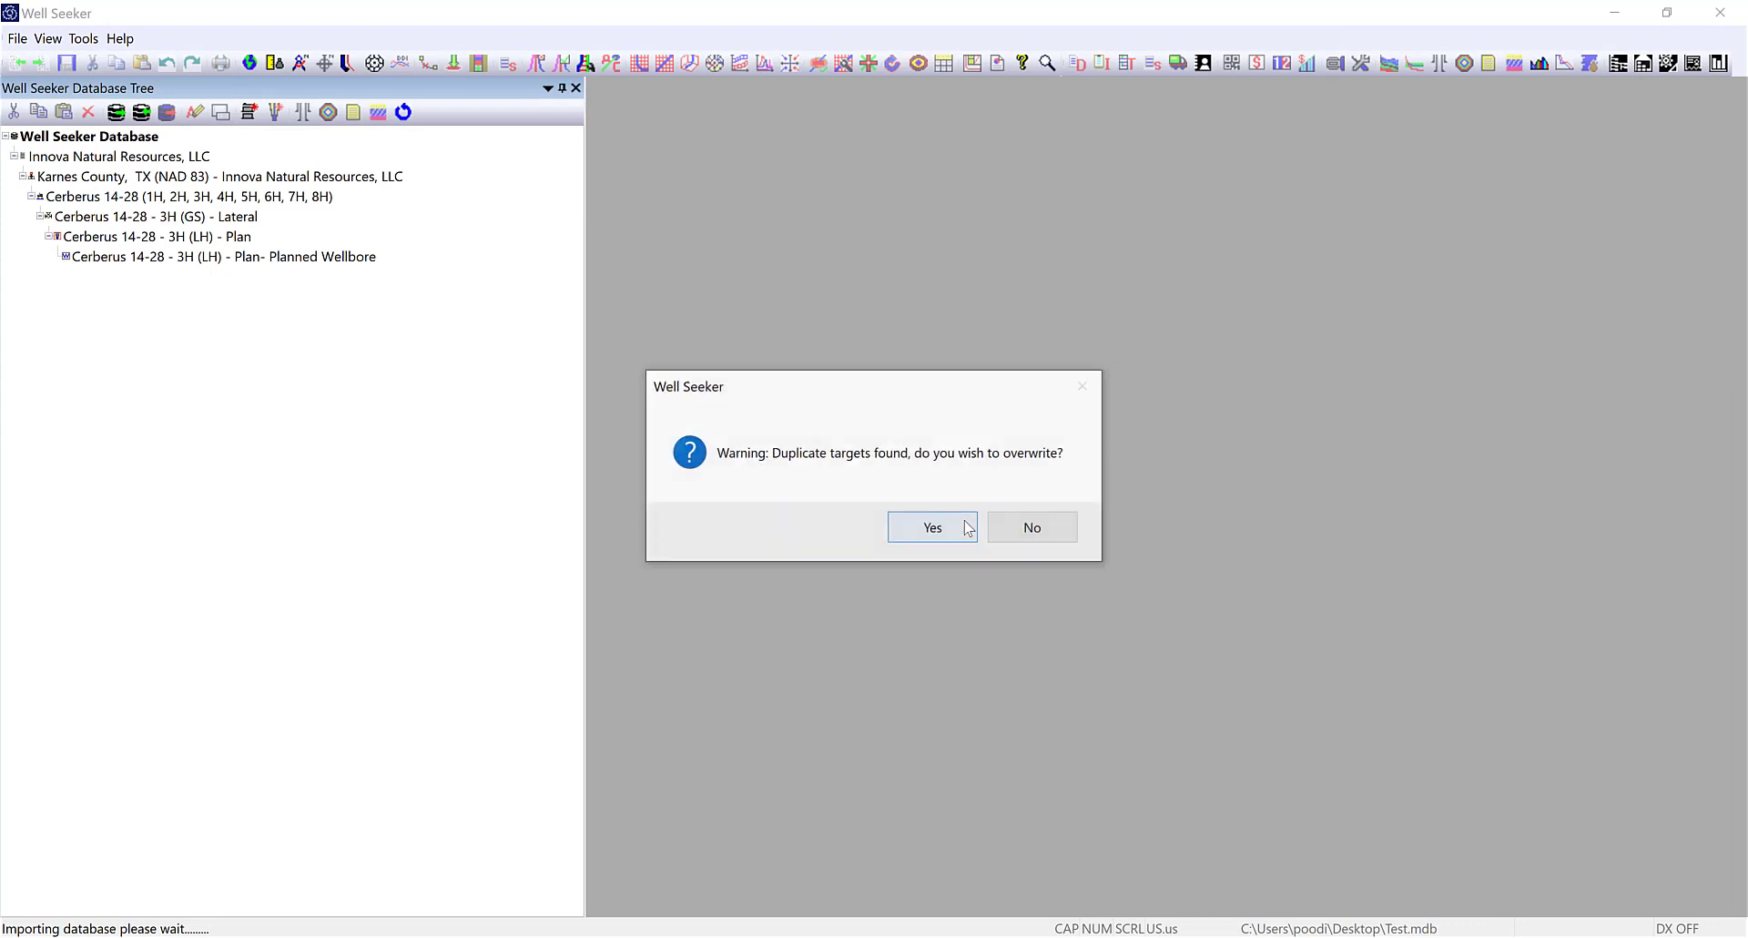
{"action": "left_click", "coordinate": [967, 527]}
{"action": "left_click", "coordinate": [967, 528]}
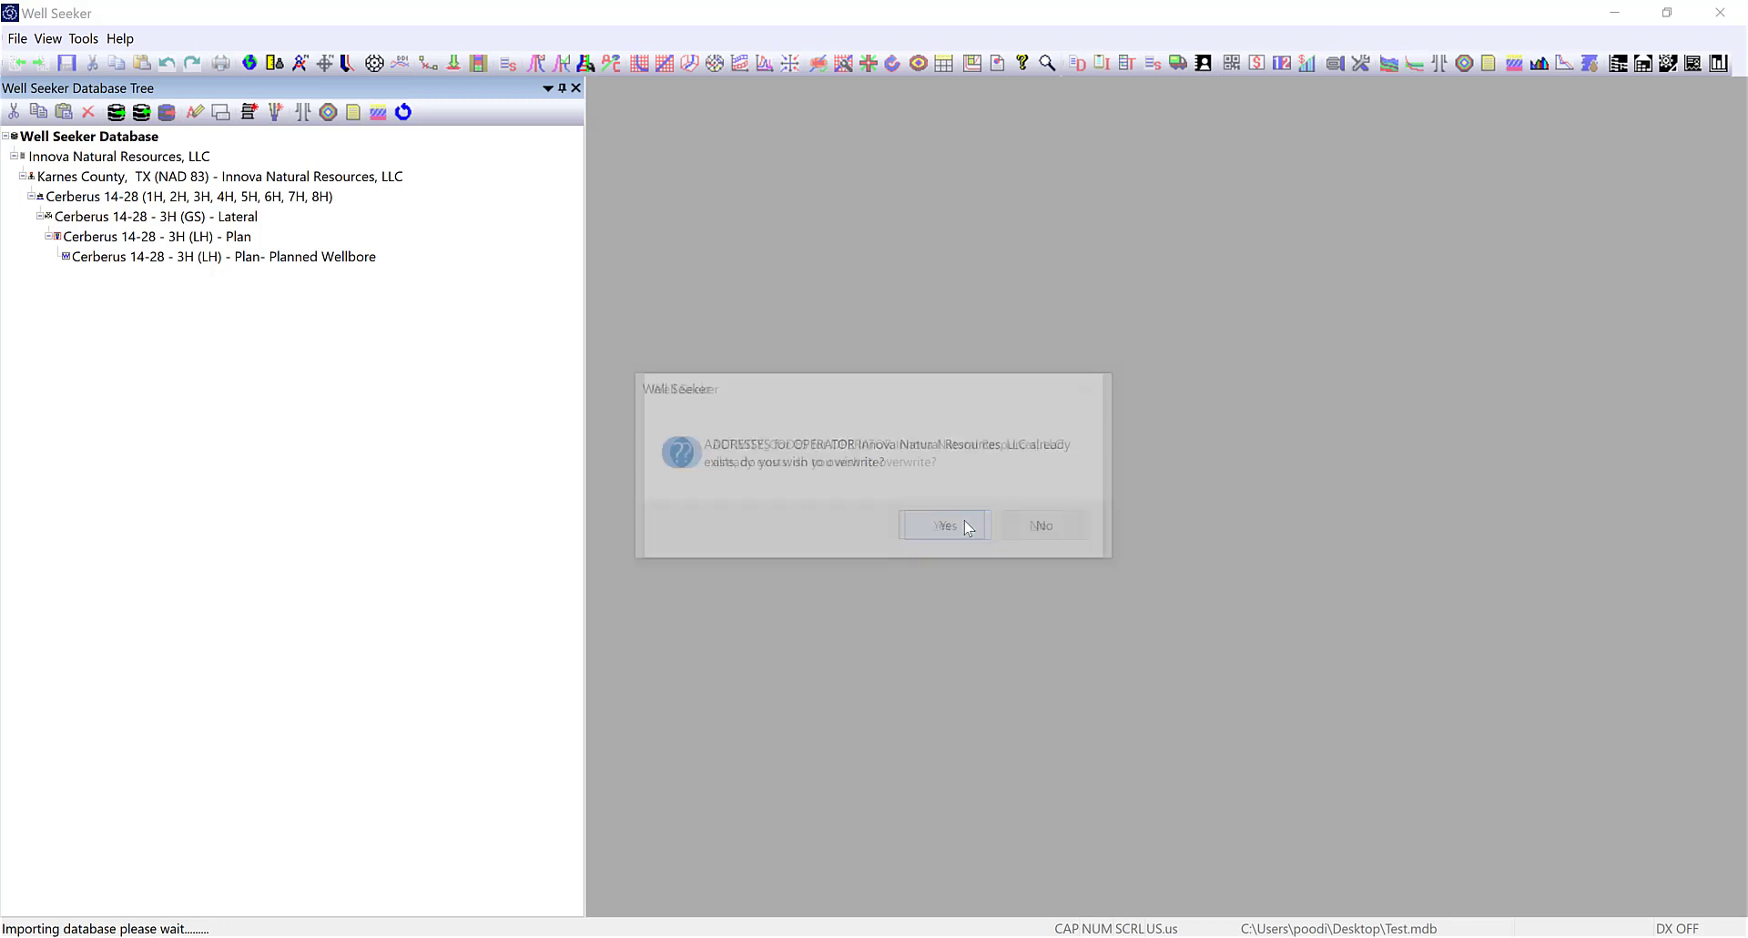
{"action": "left_click", "coordinate": [968, 528]}
{"action": "left_click", "coordinate": [968, 529]}
{"action": "left_click", "coordinate": [968, 528]}
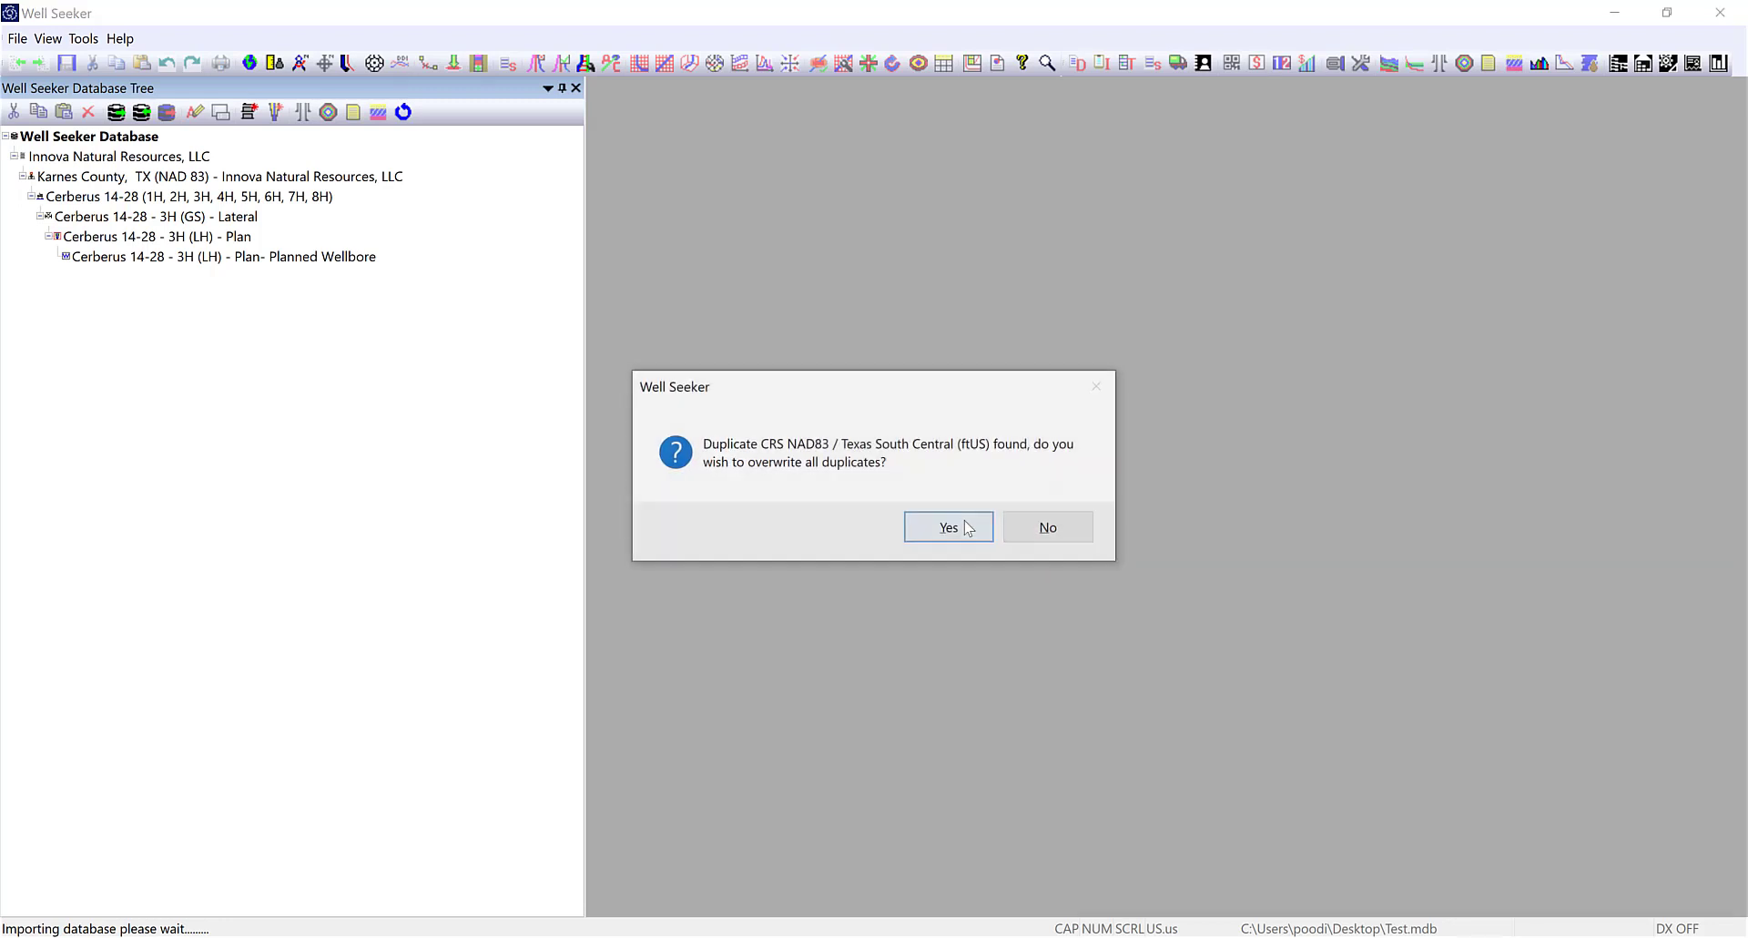
{"action": "left_click", "coordinate": [968, 528]}
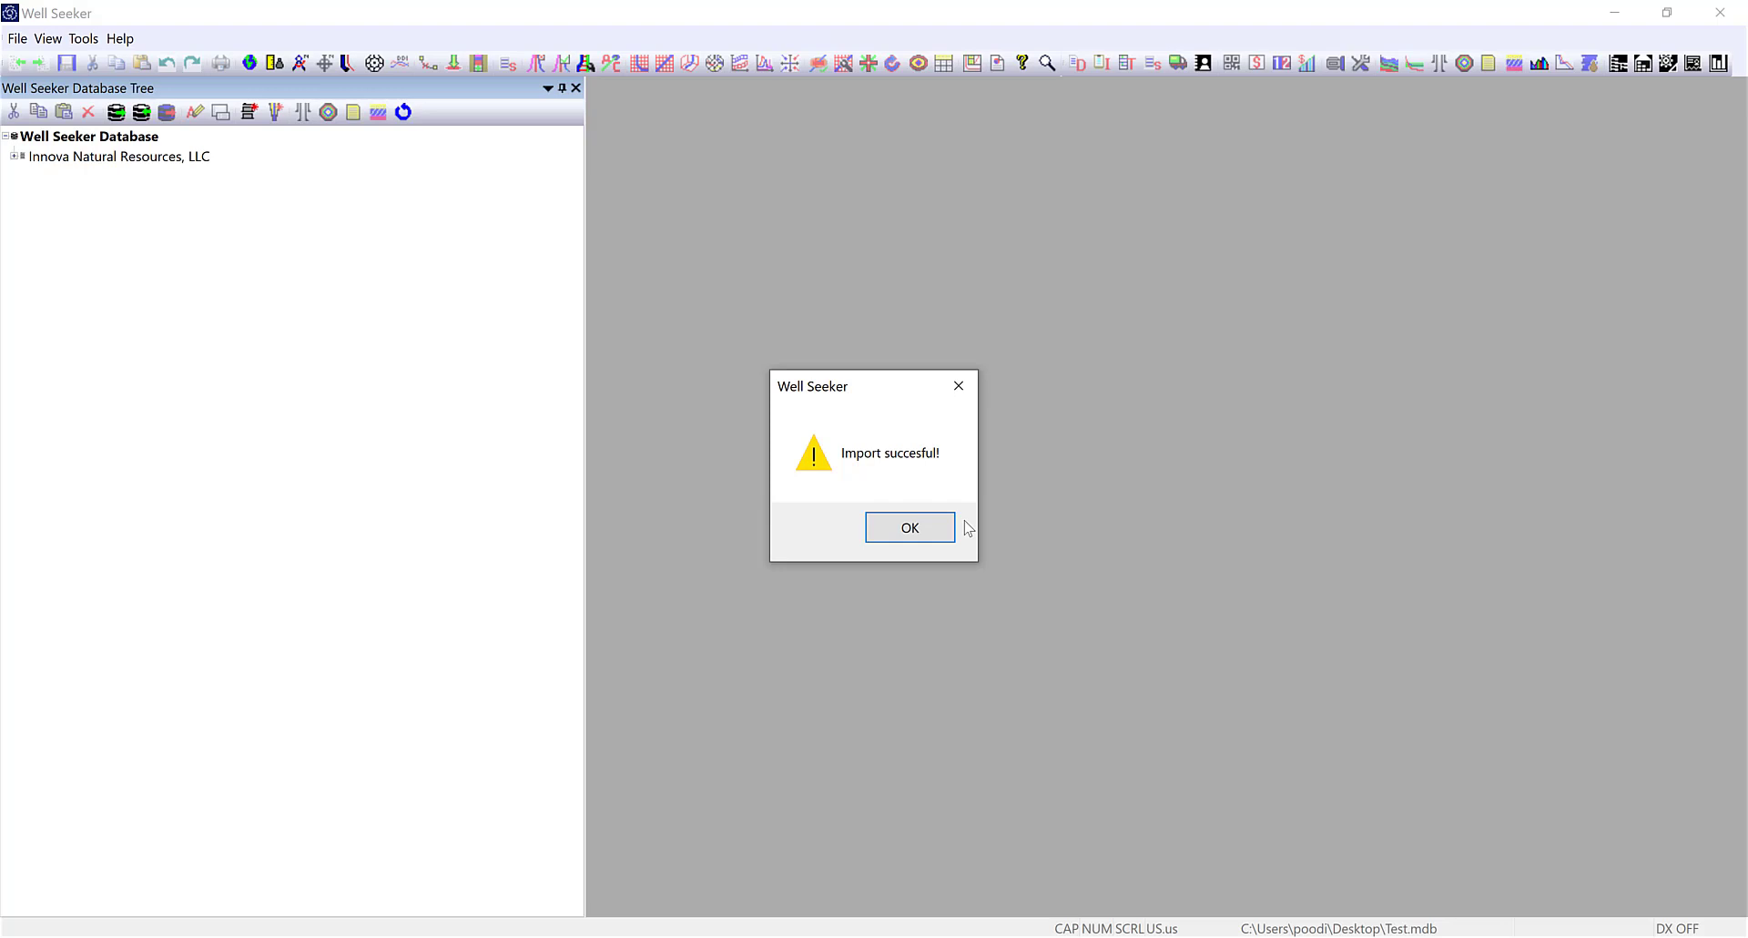
{"action": "key", "text": "Return"}
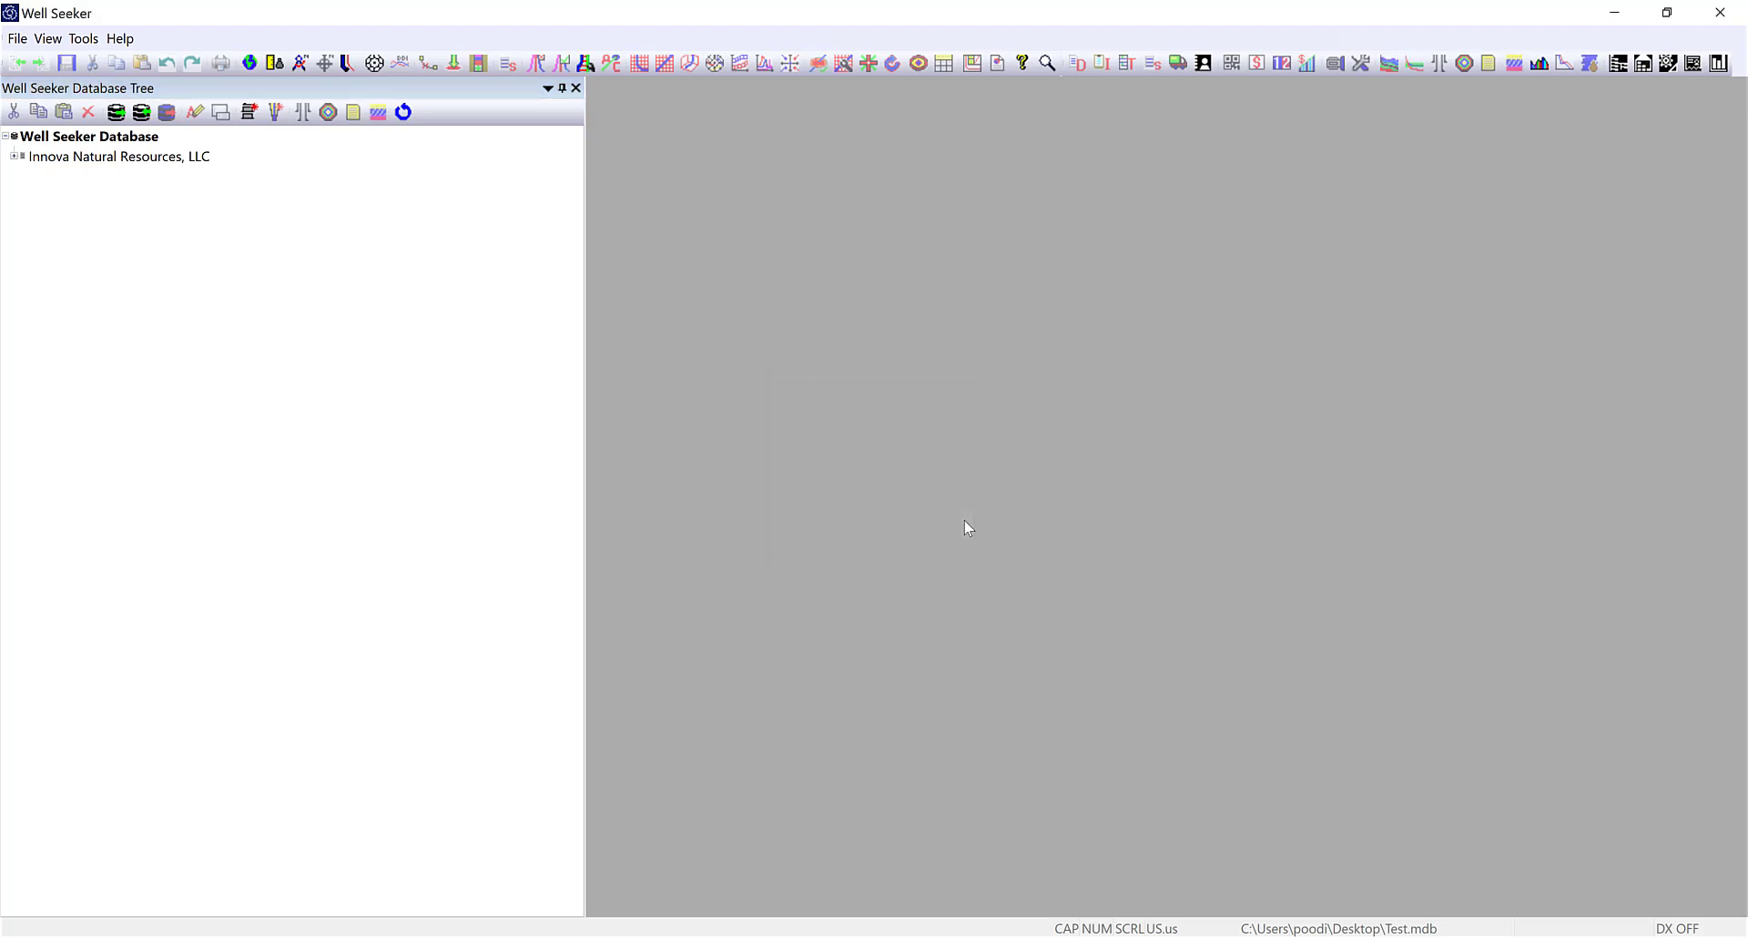
Expand the Innova Natural Resources, LLC branch through Karnes County and the Cerberus 14-28 facility to check the overwritten entries.
{"action": "left_click", "coordinate": [20, 159]}
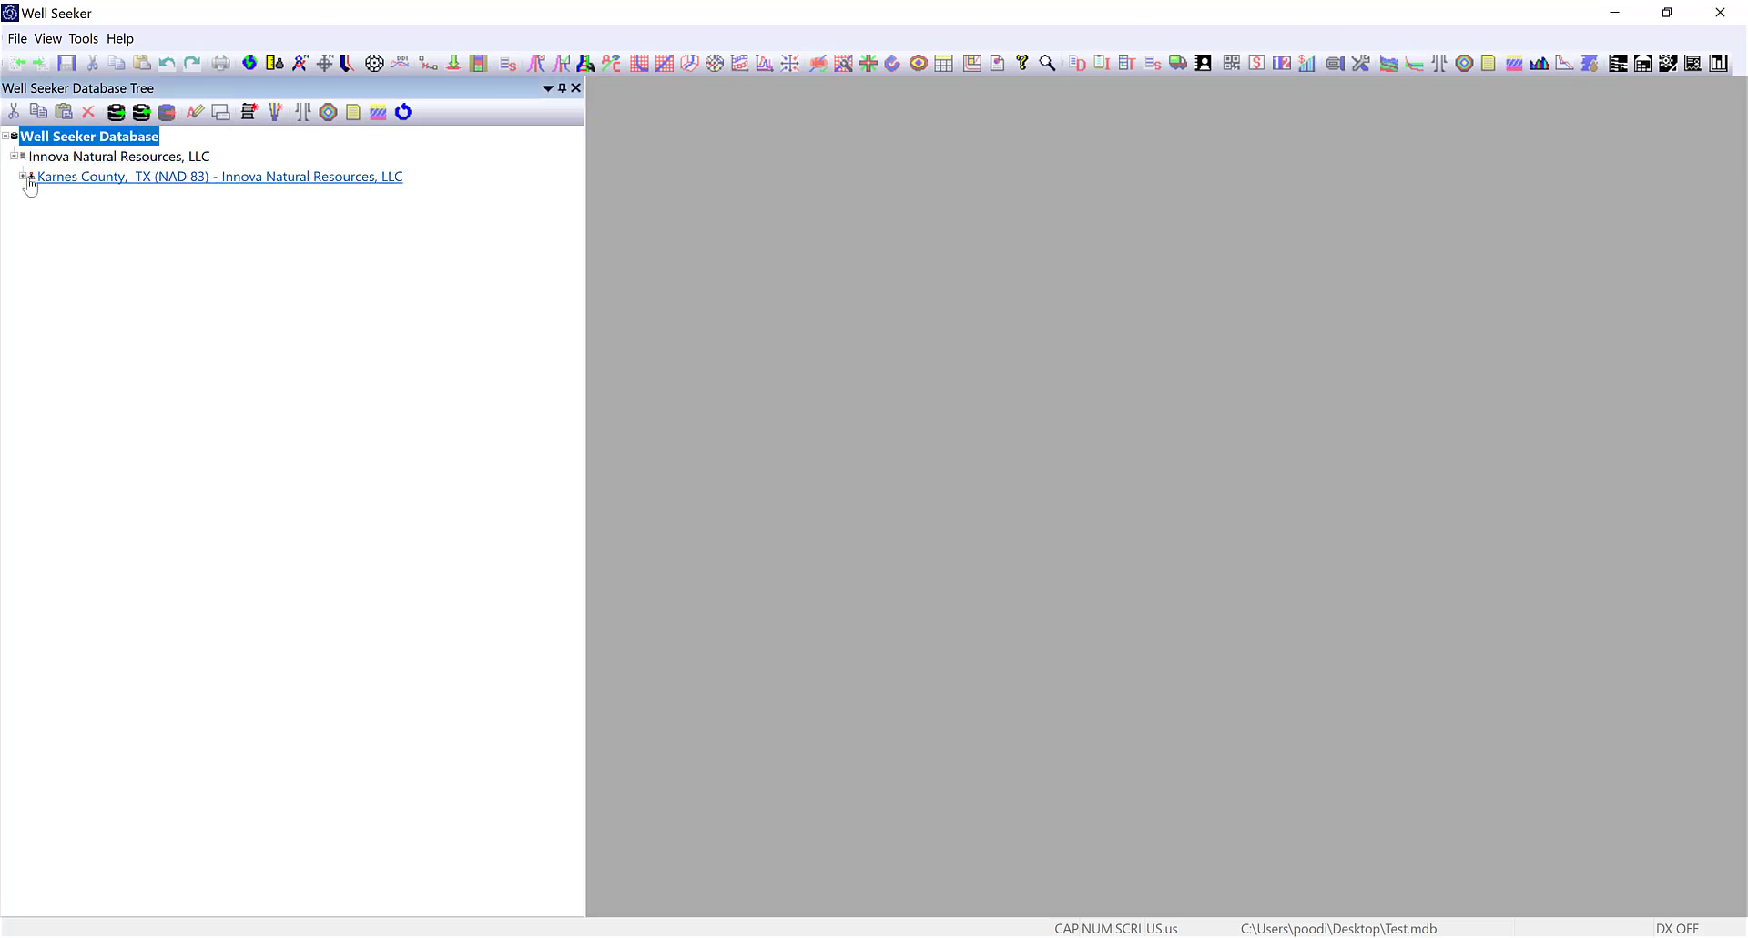
{"action": "left_click", "coordinate": [28, 179]}
{"action": "left_click", "coordinate": [25, 176]}
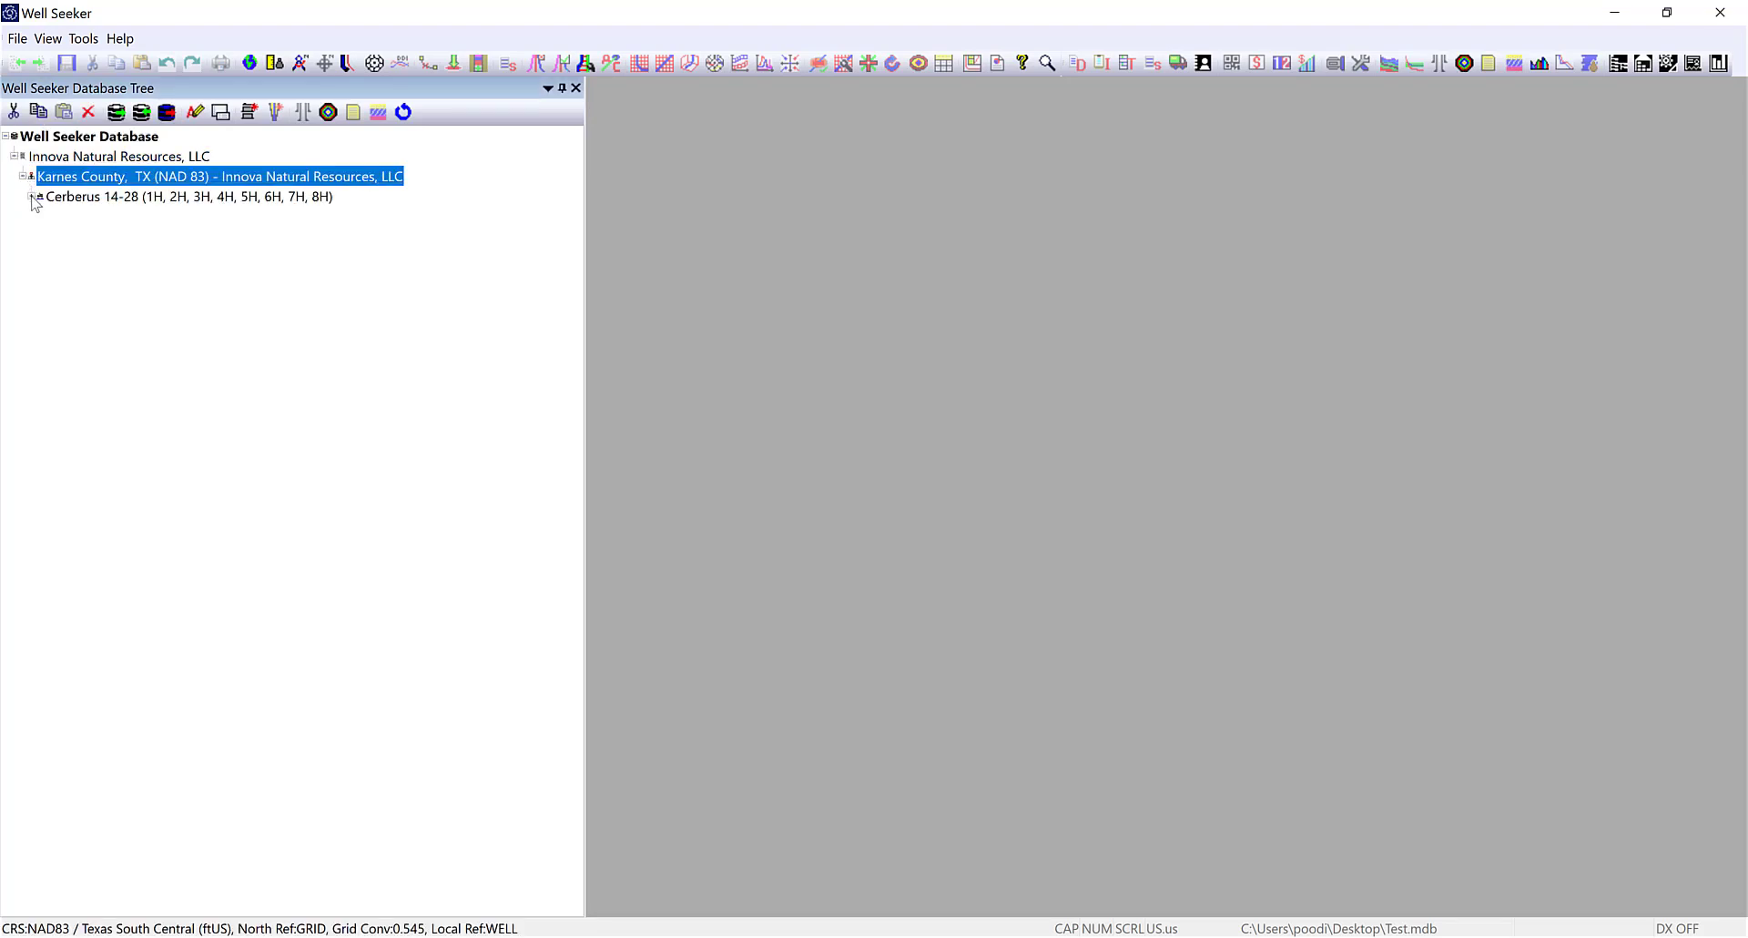
{"action": "left_click", "coordinate": [32, 197]}
{"action": "left_click", "coordinate": [40, 217]}
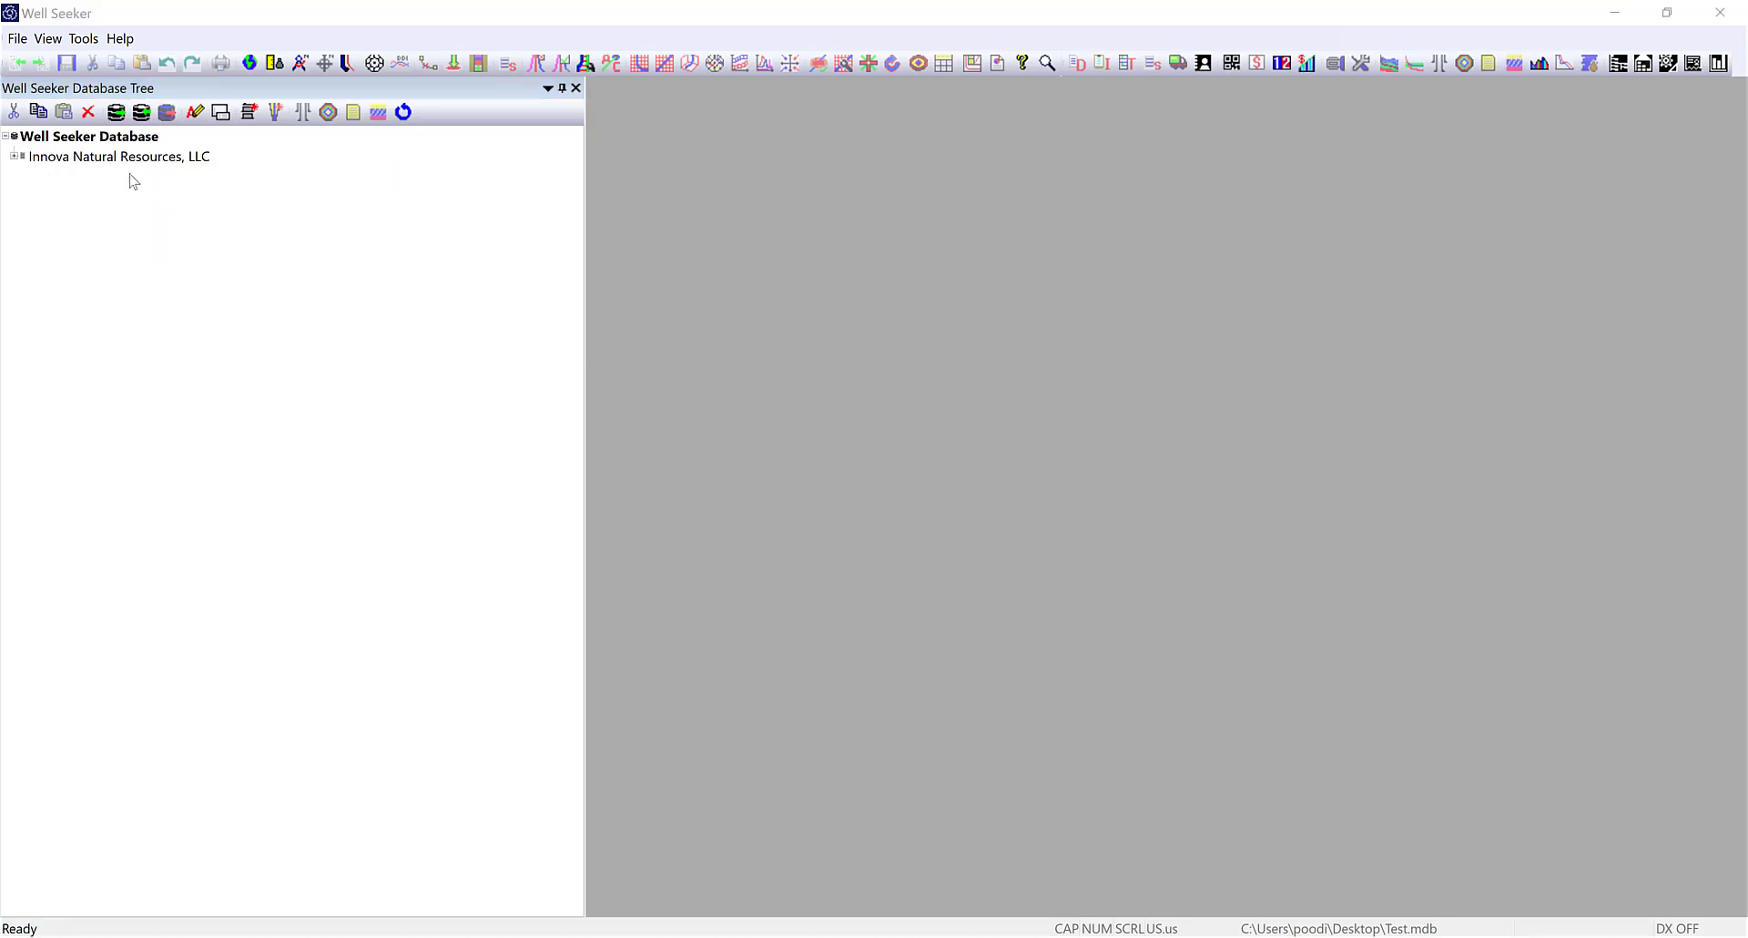
Begin a further import of the Cerberus 14-28 - 3H (LH) - Plan export file into the Well Seeker Database root.
{"action": "right_click", "coordinate": [74, 144]}
{"action": "mouse_move", "coordinate": [238, 537]}
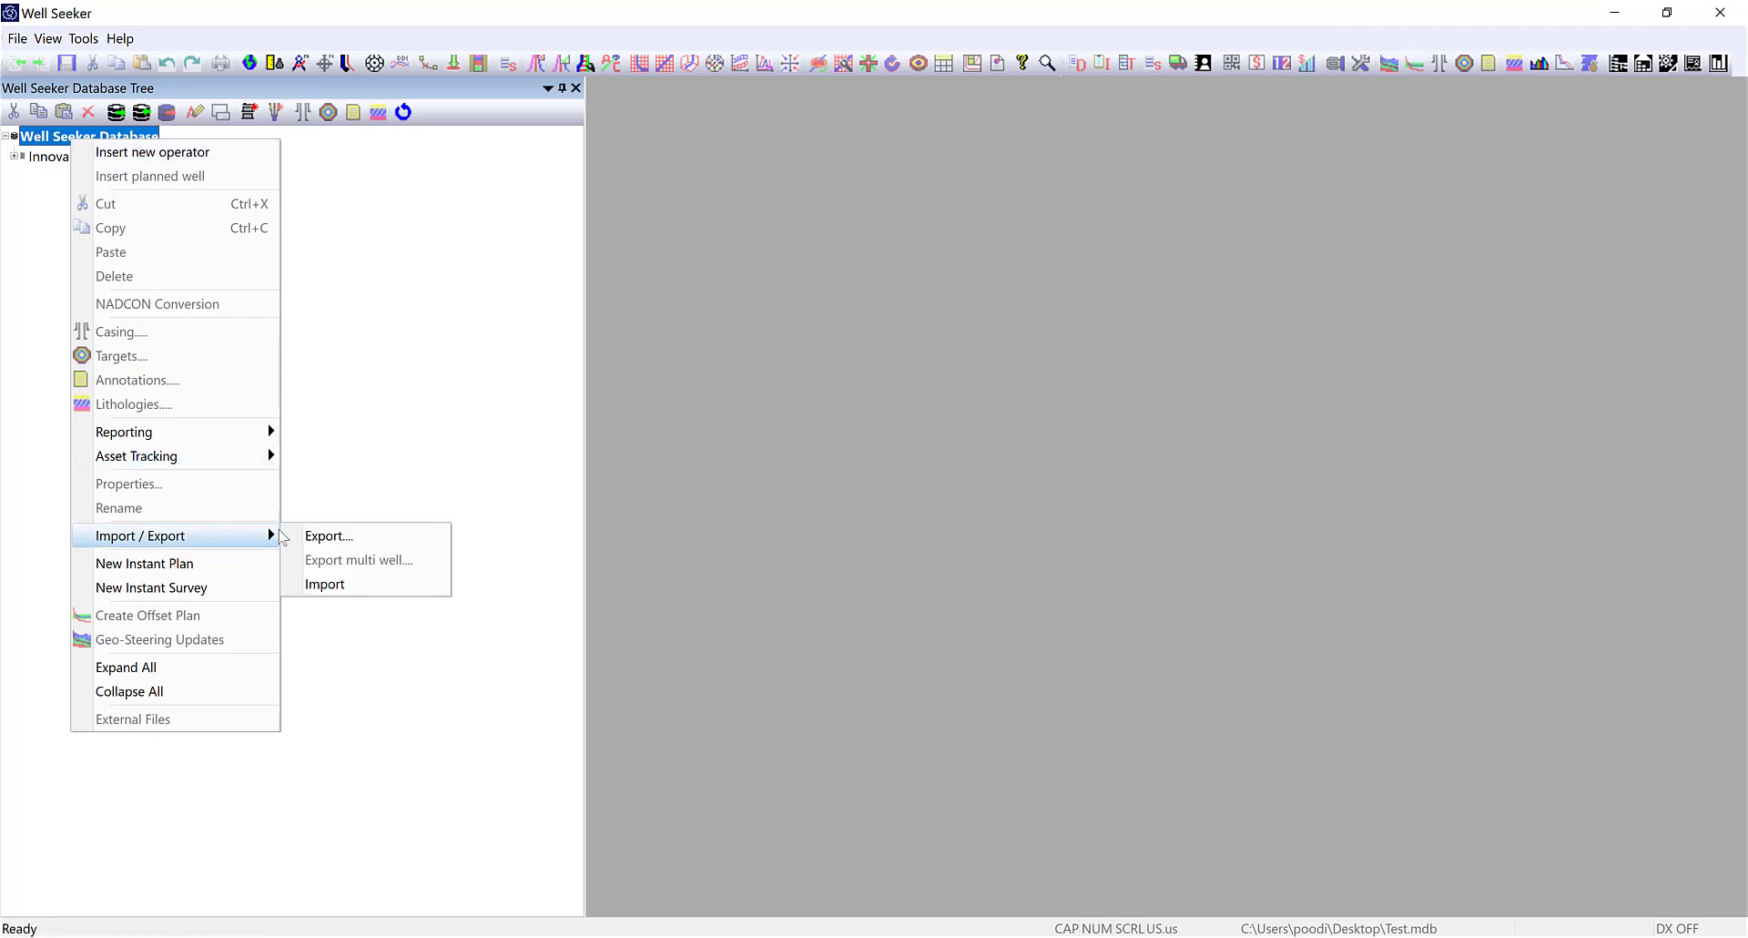
{"action": "left_click", "coordinate": [351, 583]}
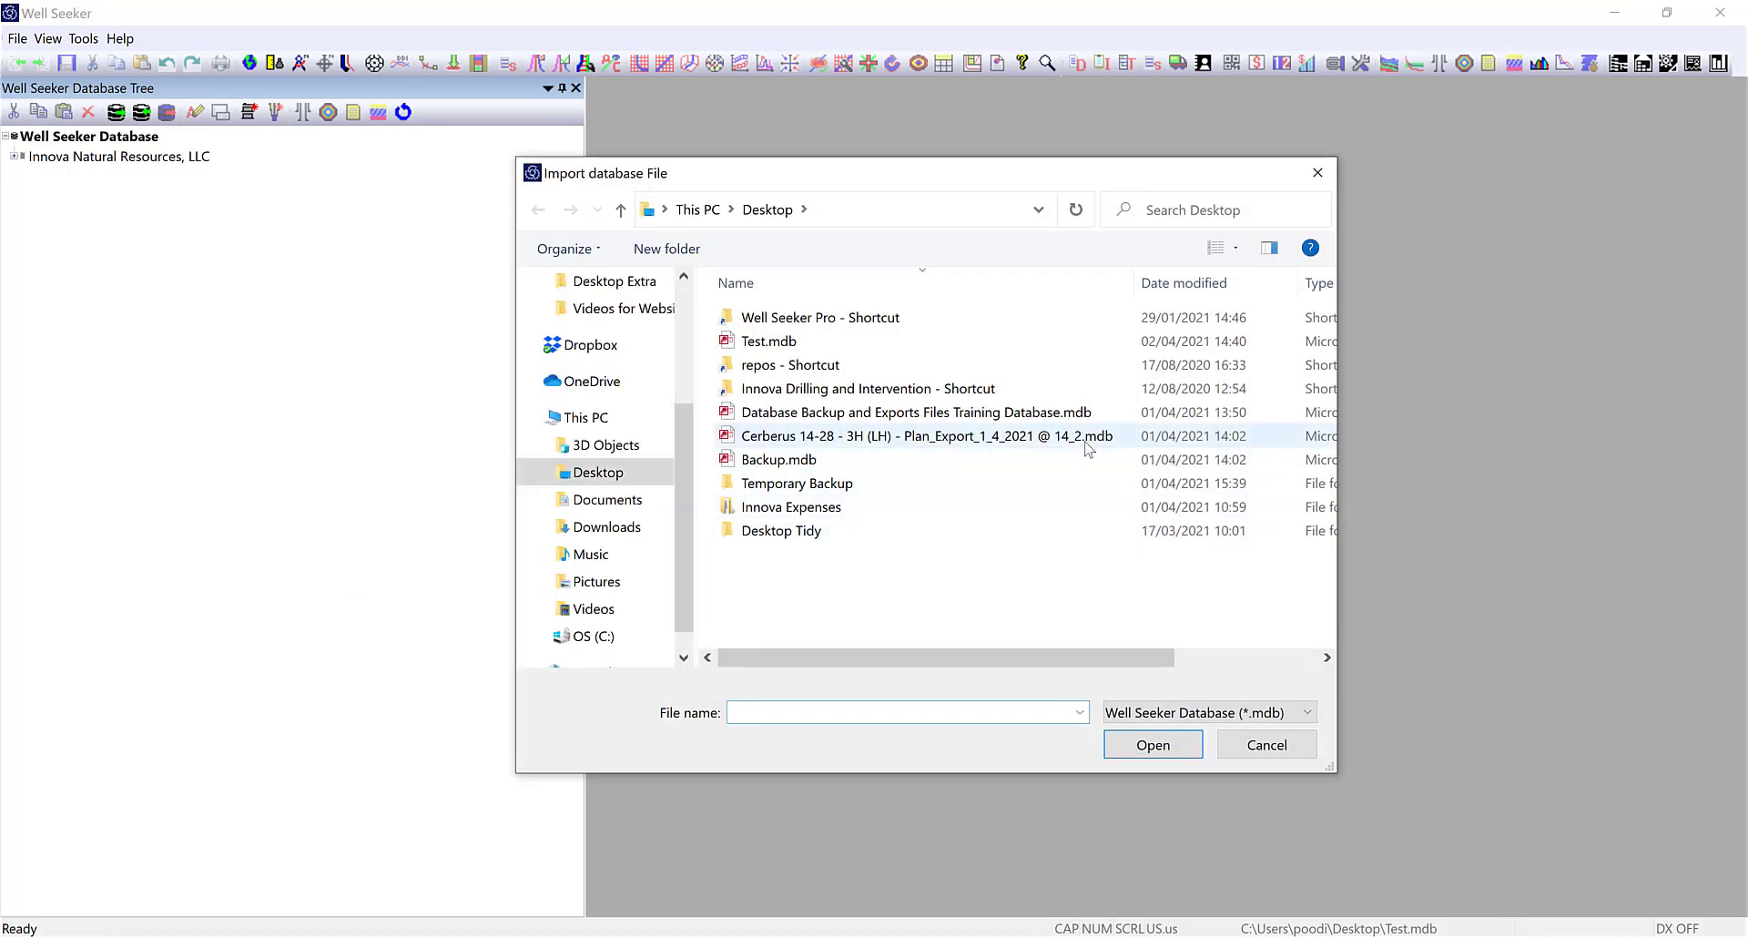
{"action": "left_click", "coordinate": [1056, 442]}
{"action": "left_click", "coordinate": [1153, 739]}
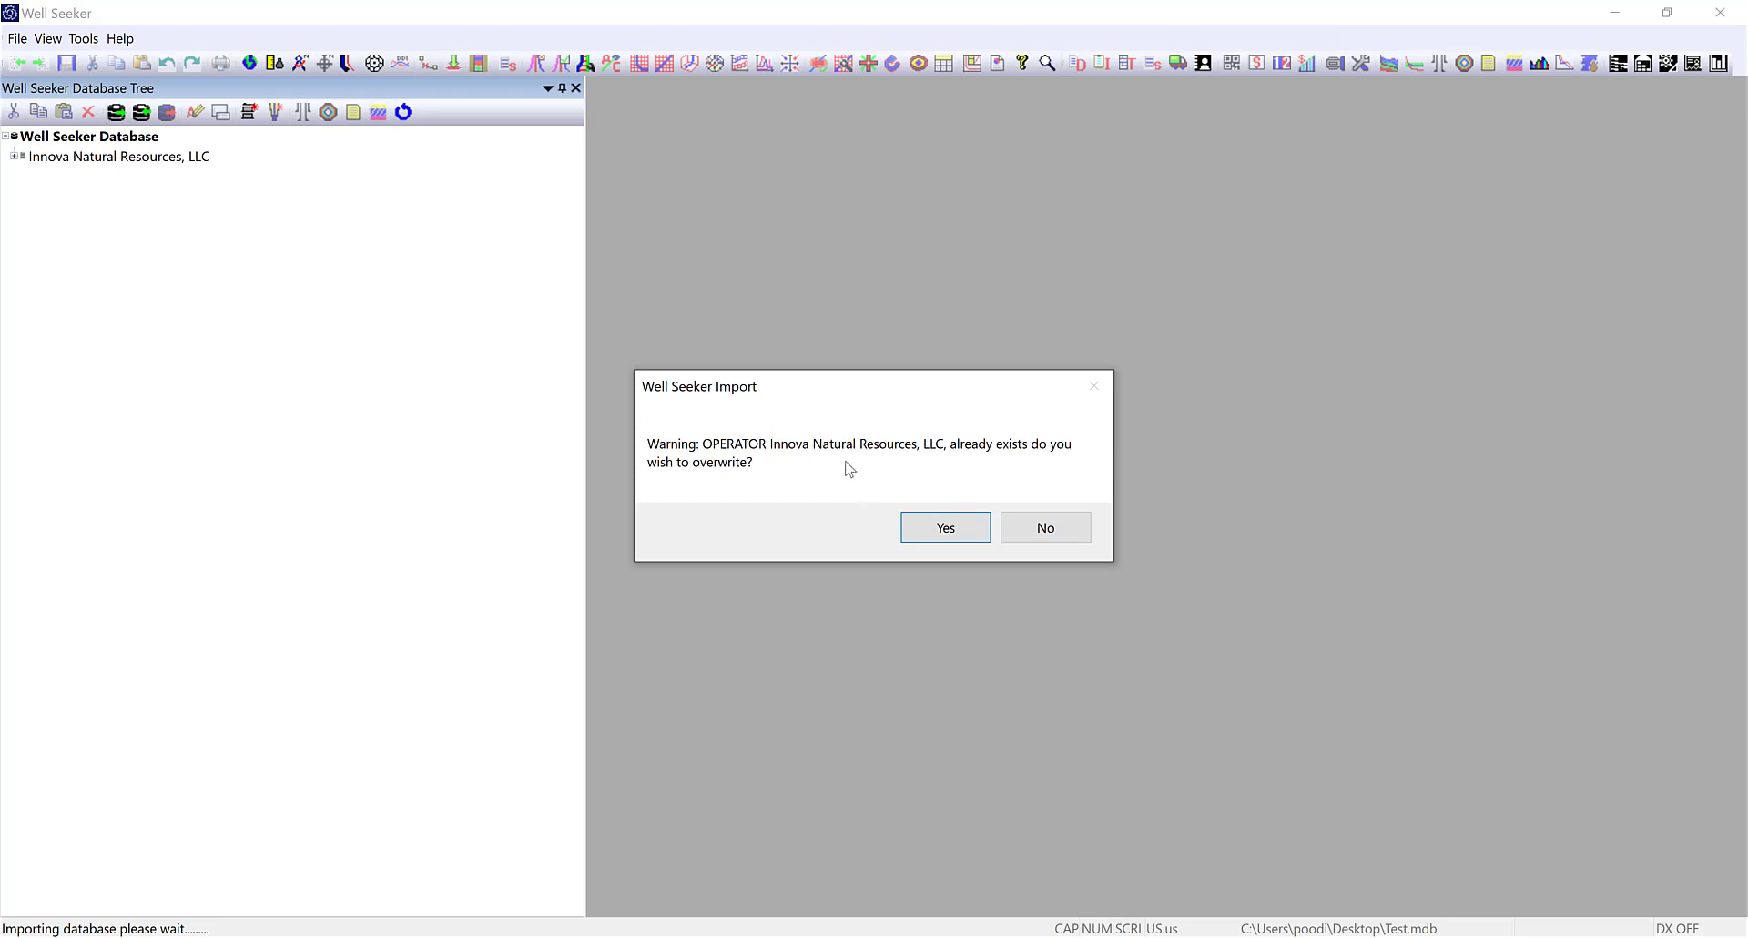
Decline overwriting the existing operator, the Cerberus 14-28 facility and the other existing tree-level entries during the import.
{"action": "left_click", "coordinate": [1049, 538]}
{"action": "left_click", "coordinate": [1053, 530]}
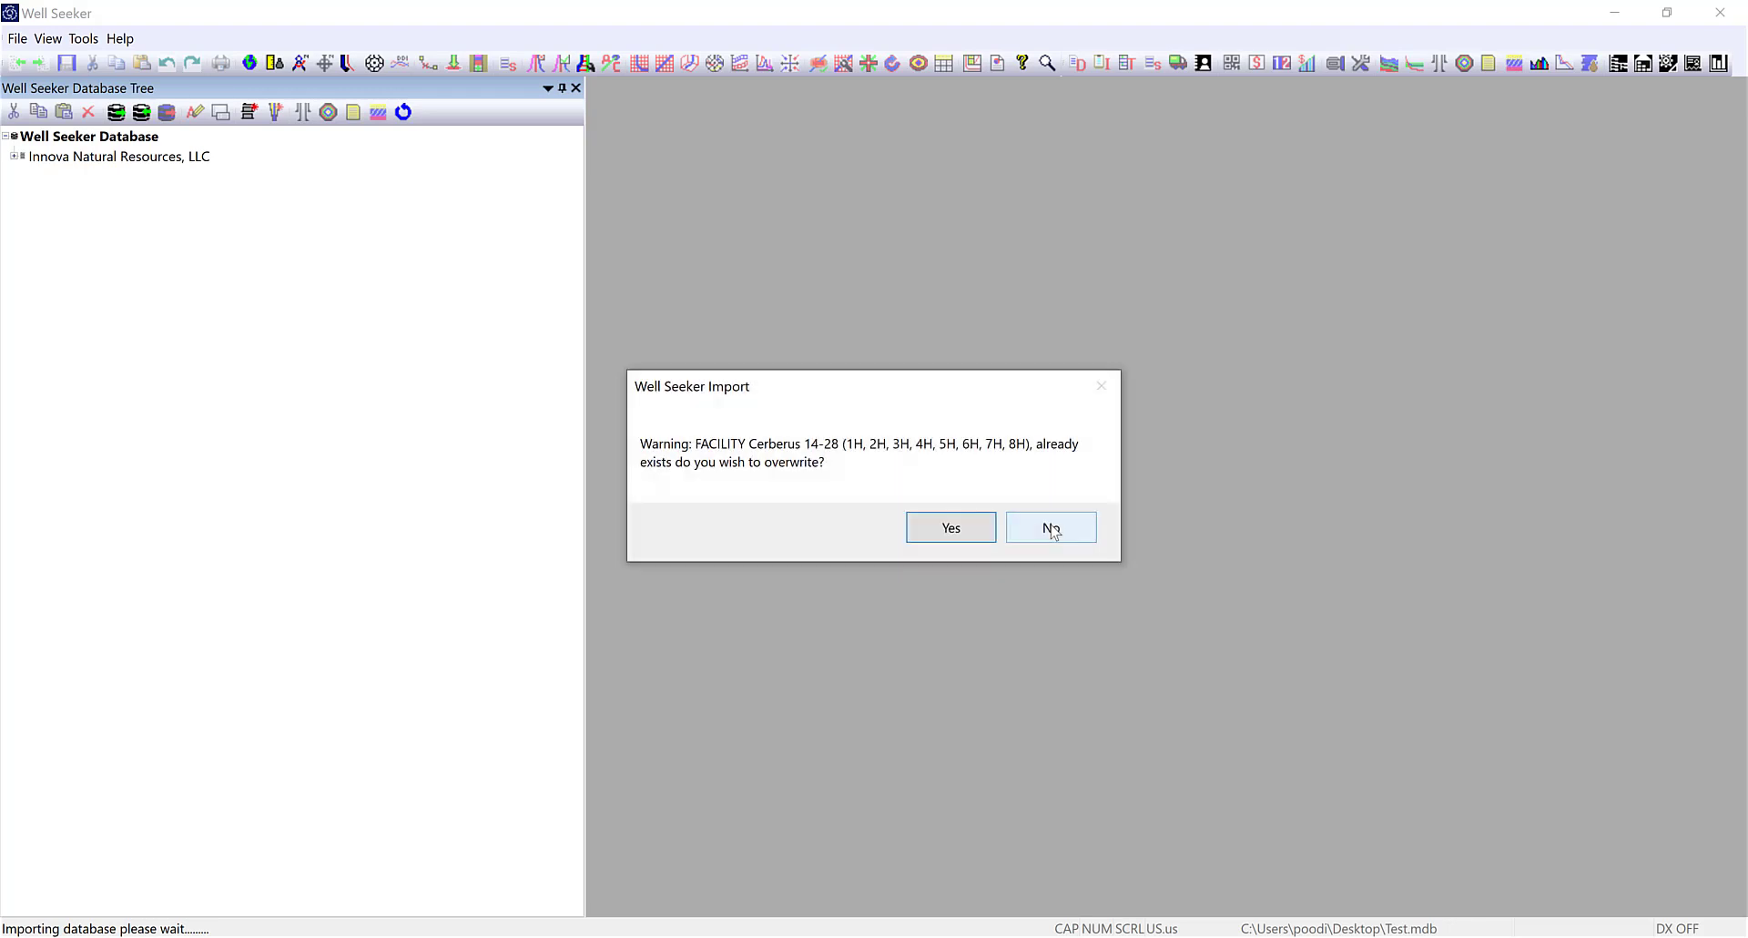
{"action": "left_click", "coordinate": [1052, 530]}
{"action": "left_click", "coordinate": [1052, 530]}
{"action": "left_click", "coordinate": [1049, 528]}
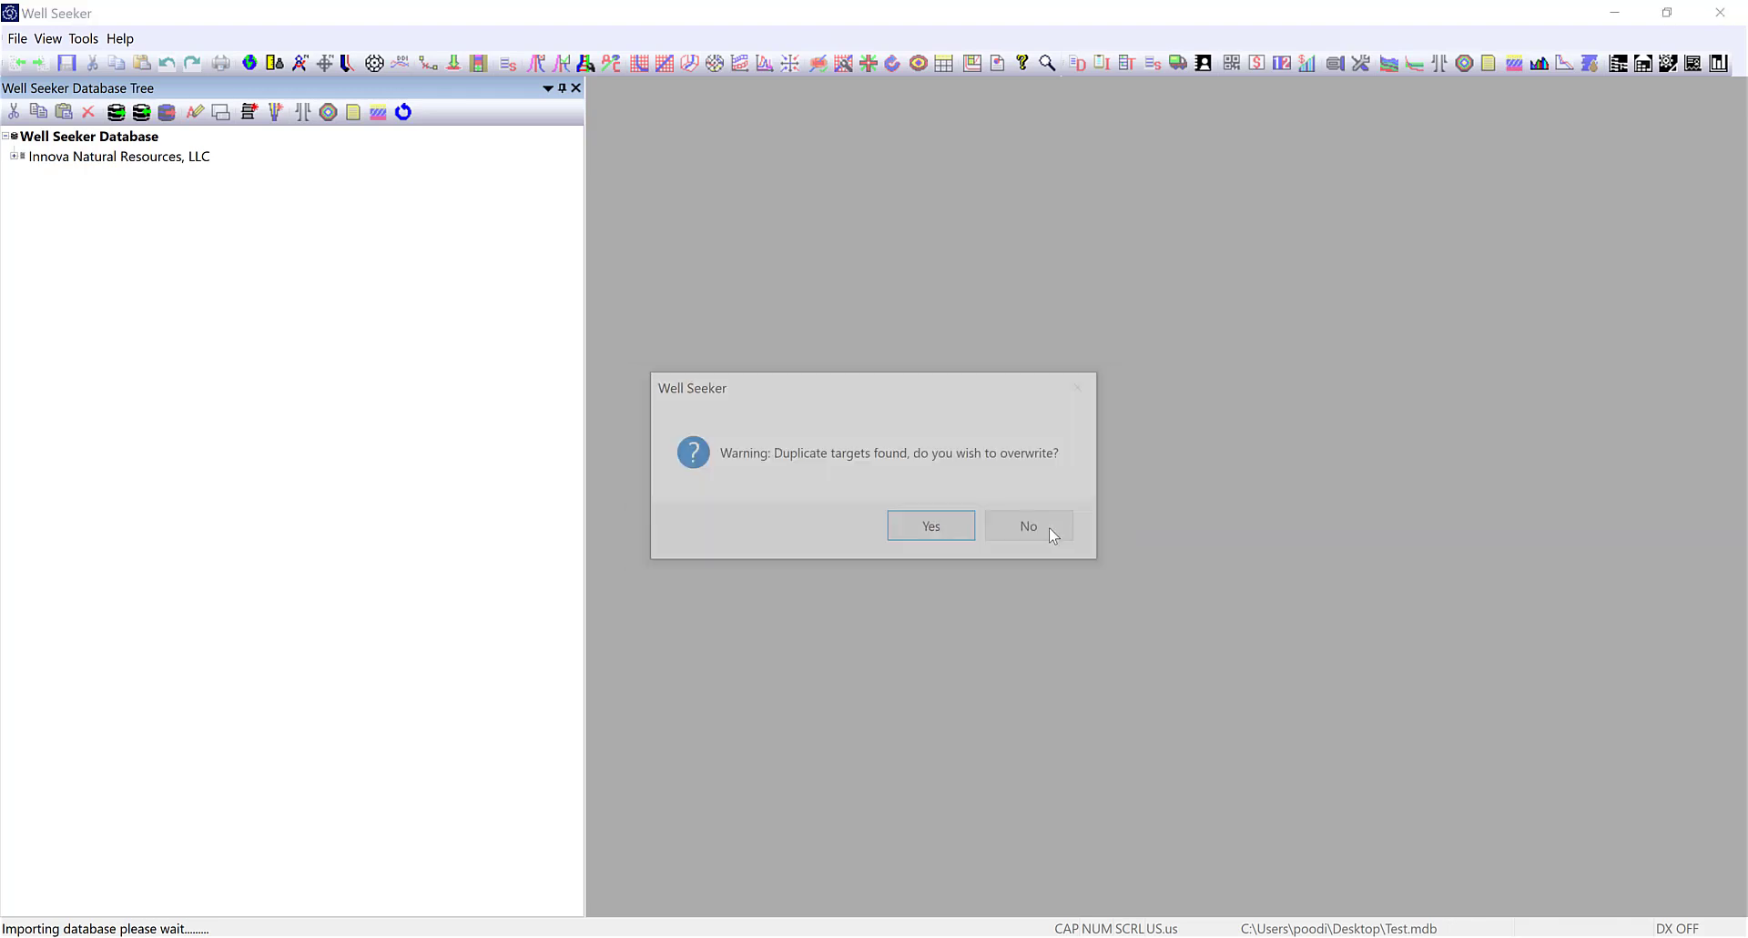
Finish the import without overwriting the duplicate targets, including Lease Line 1 and 3H BHL Tgt, or the operator's bid sheets.
{"action": "left_click", "coordinate": [1047, 530]}
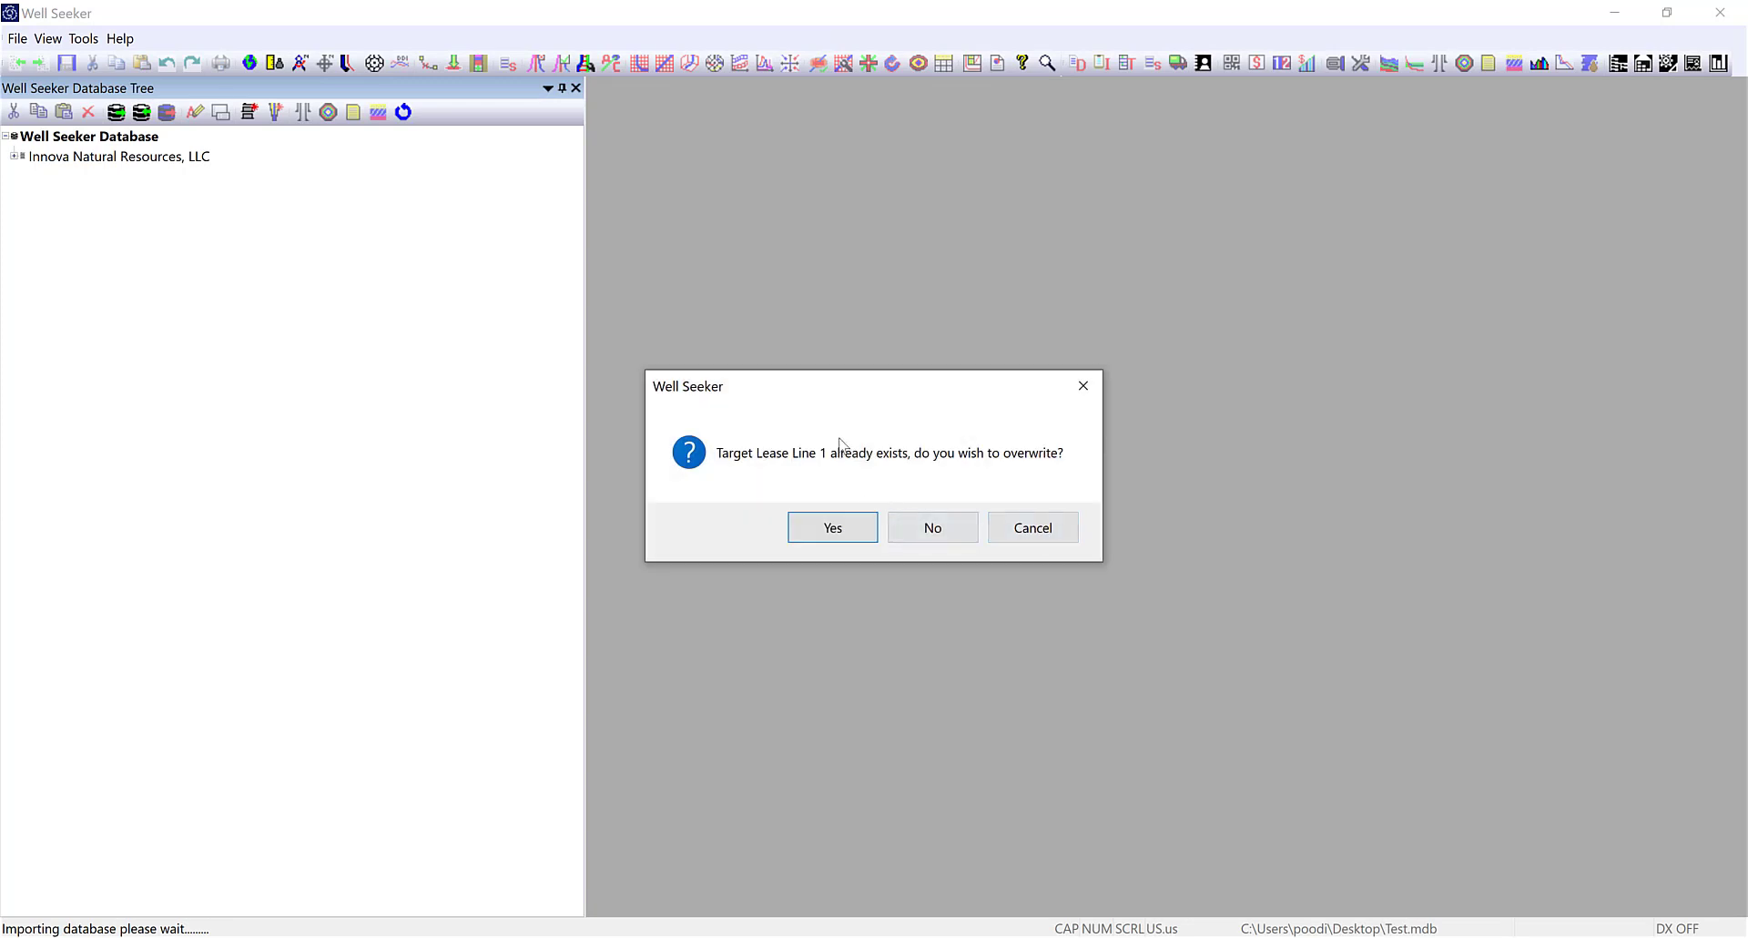
{"action": "left_click", "coordinate": [947, 537]}
{"action": "left_click", "coordinate": [943, 532]}
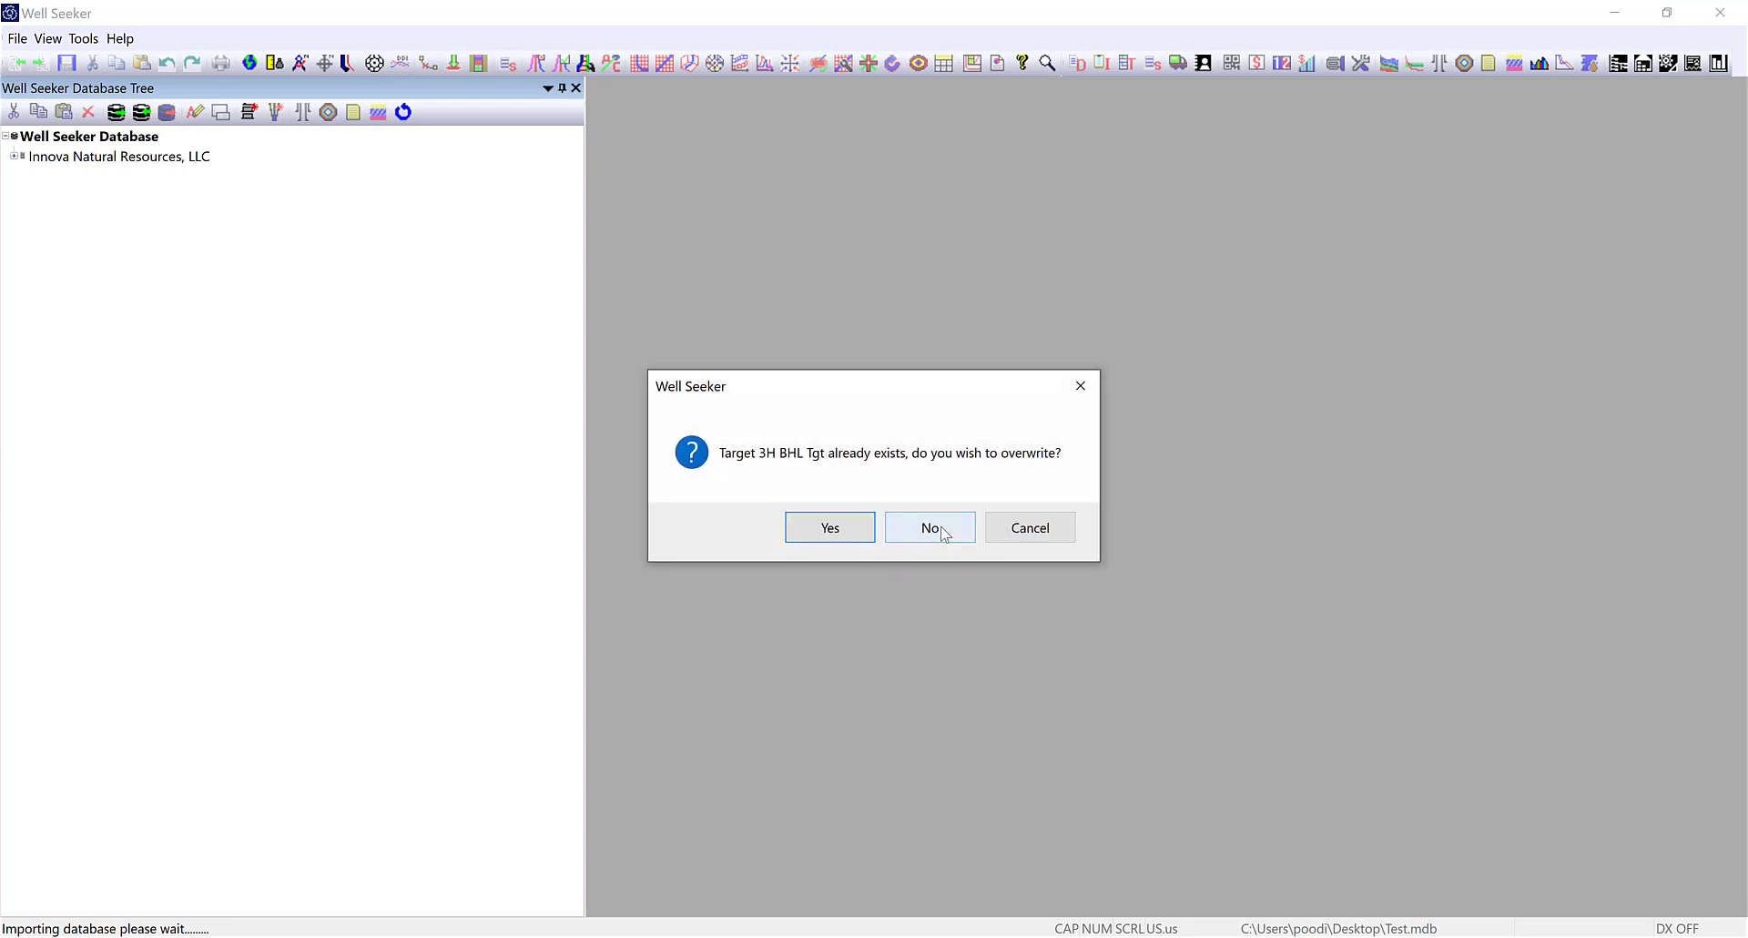
{"action": "left_click", "coordinate": [942, 528]}
{"action": "left_click", "coordinate": [1056, 530]}
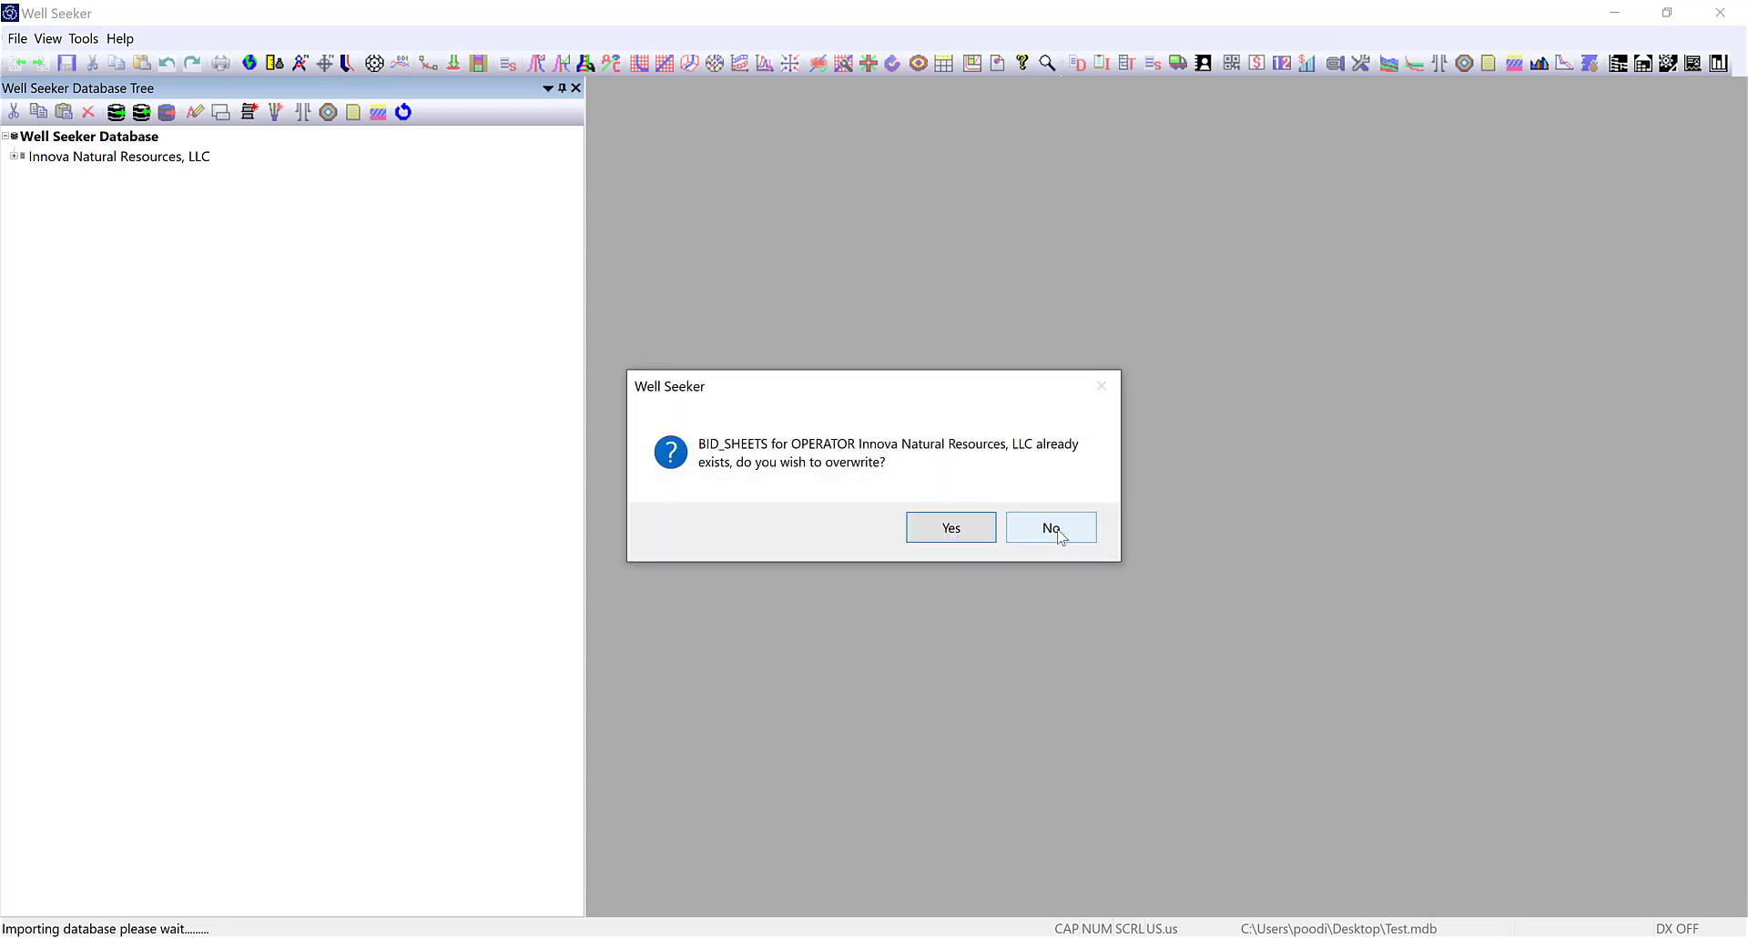
{"action": "left_click", "coordinate": [1060, 531]}
{"action": "left_click", "coordinate": [1059, 532]}
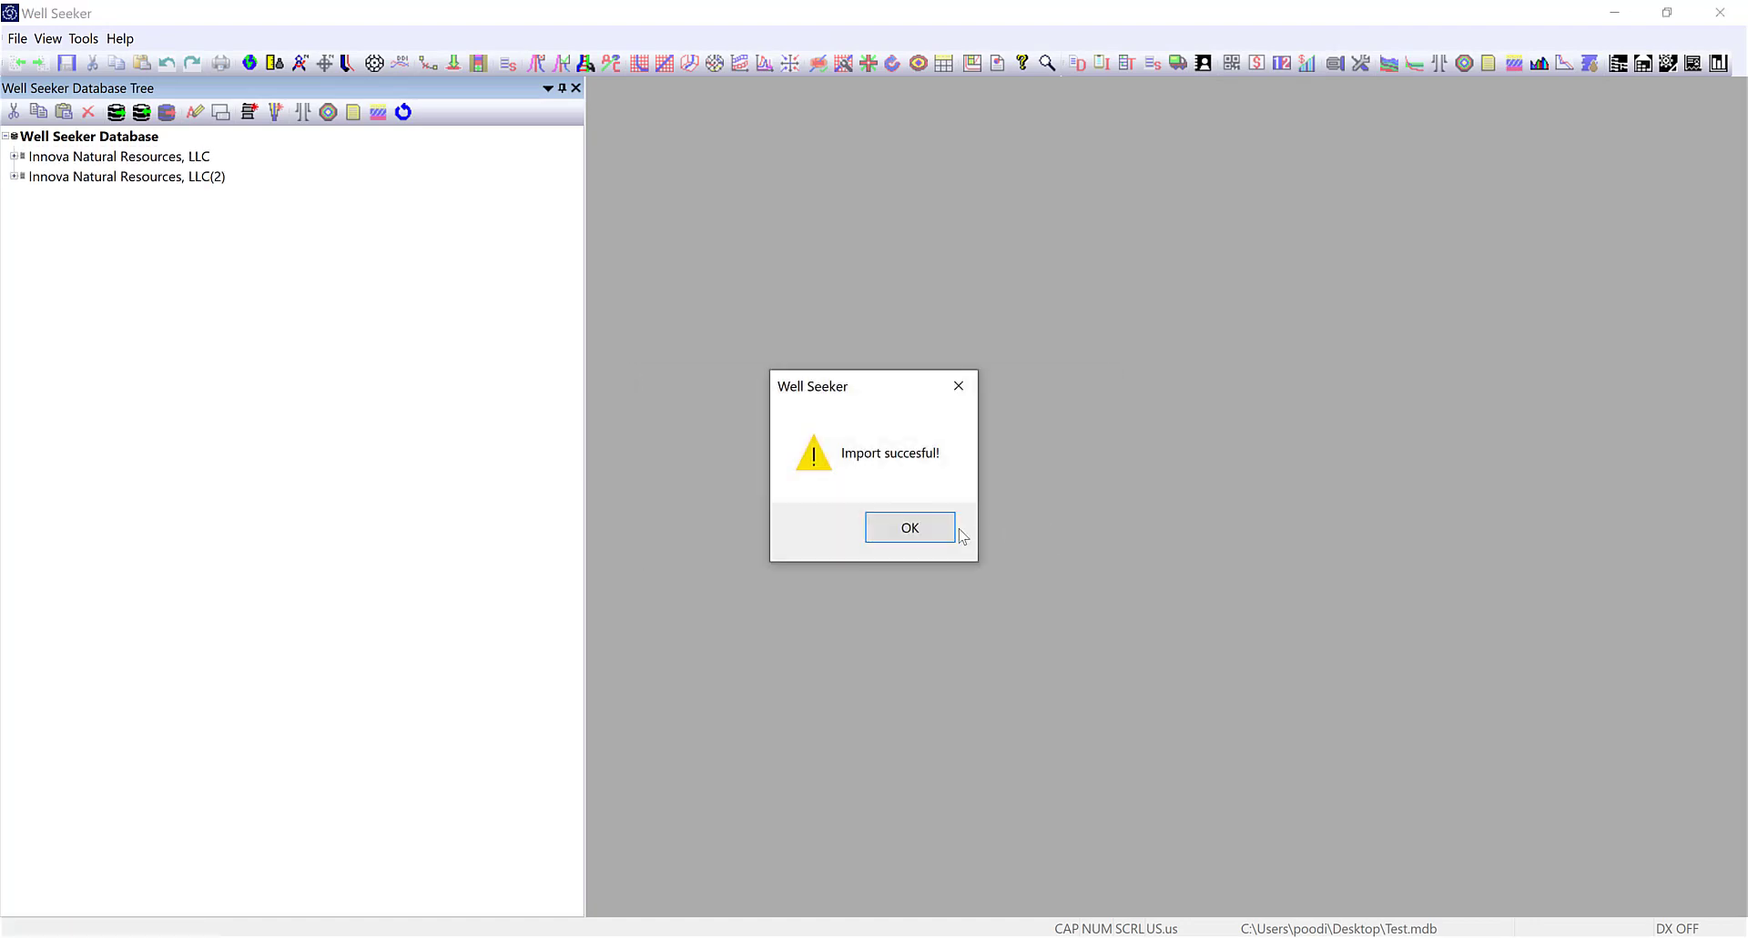
{"action": "left_click", "coordinate": [912, 526]}
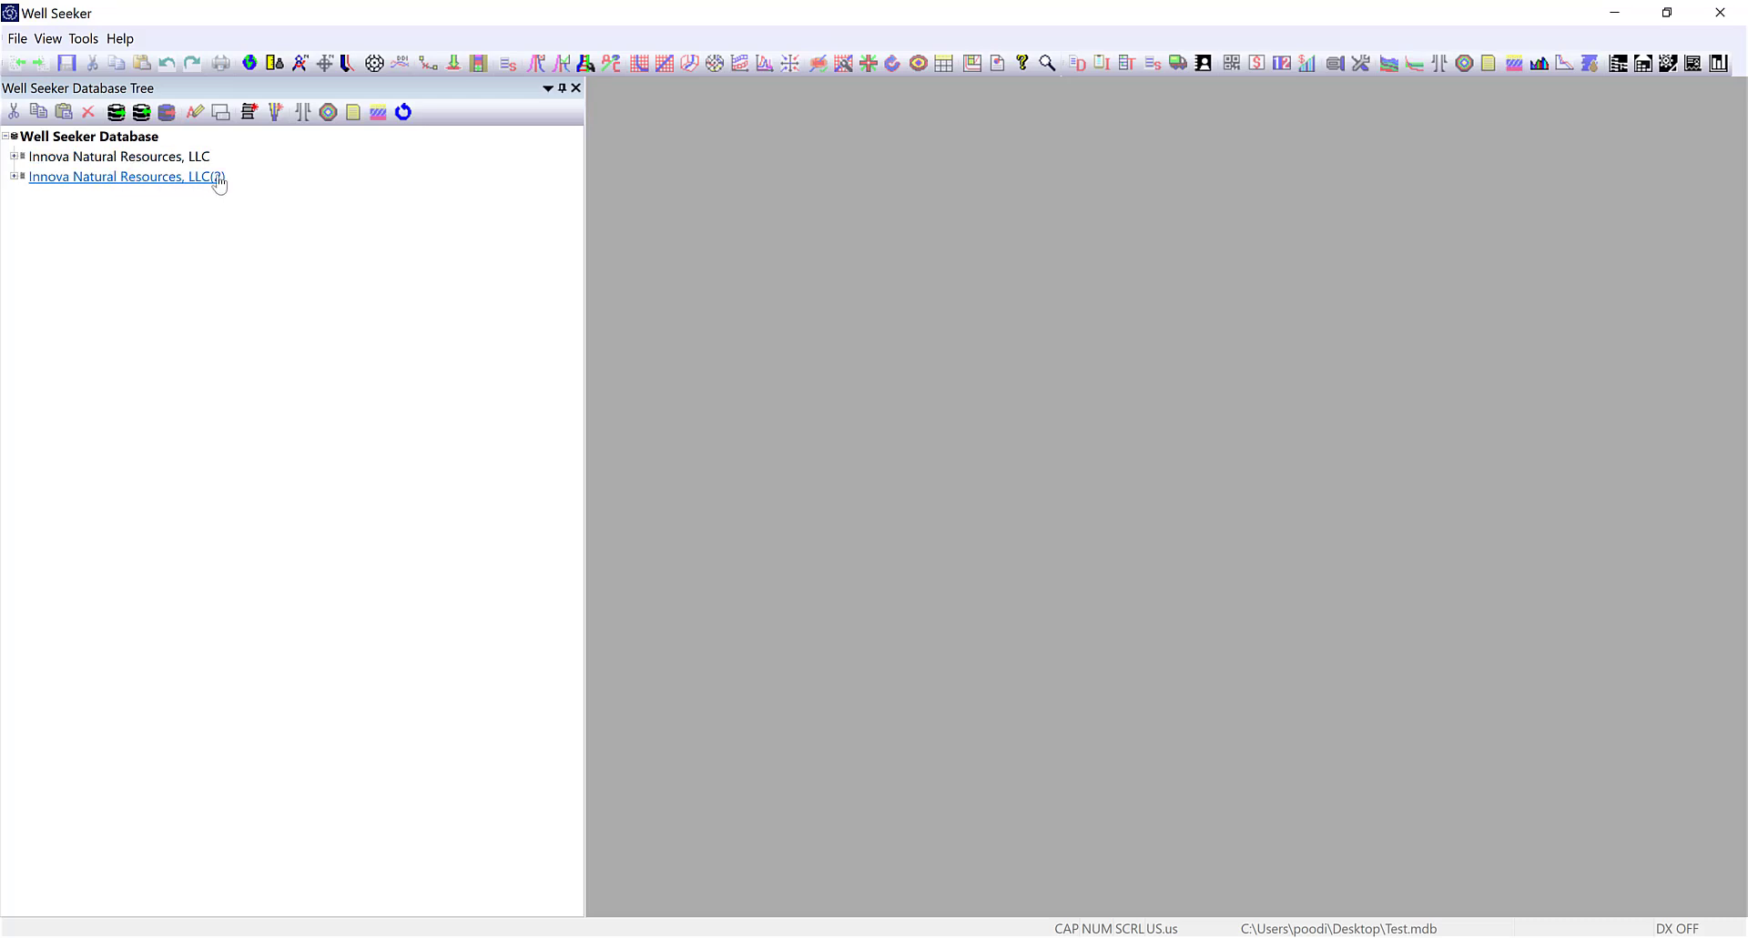
Expand the duplicated Innova Natural Resources, LLC(2) branch down to its planned wellbore to inspect the non-overwritten import.
{"action": "left_click", "coordinate": [13, 175]}
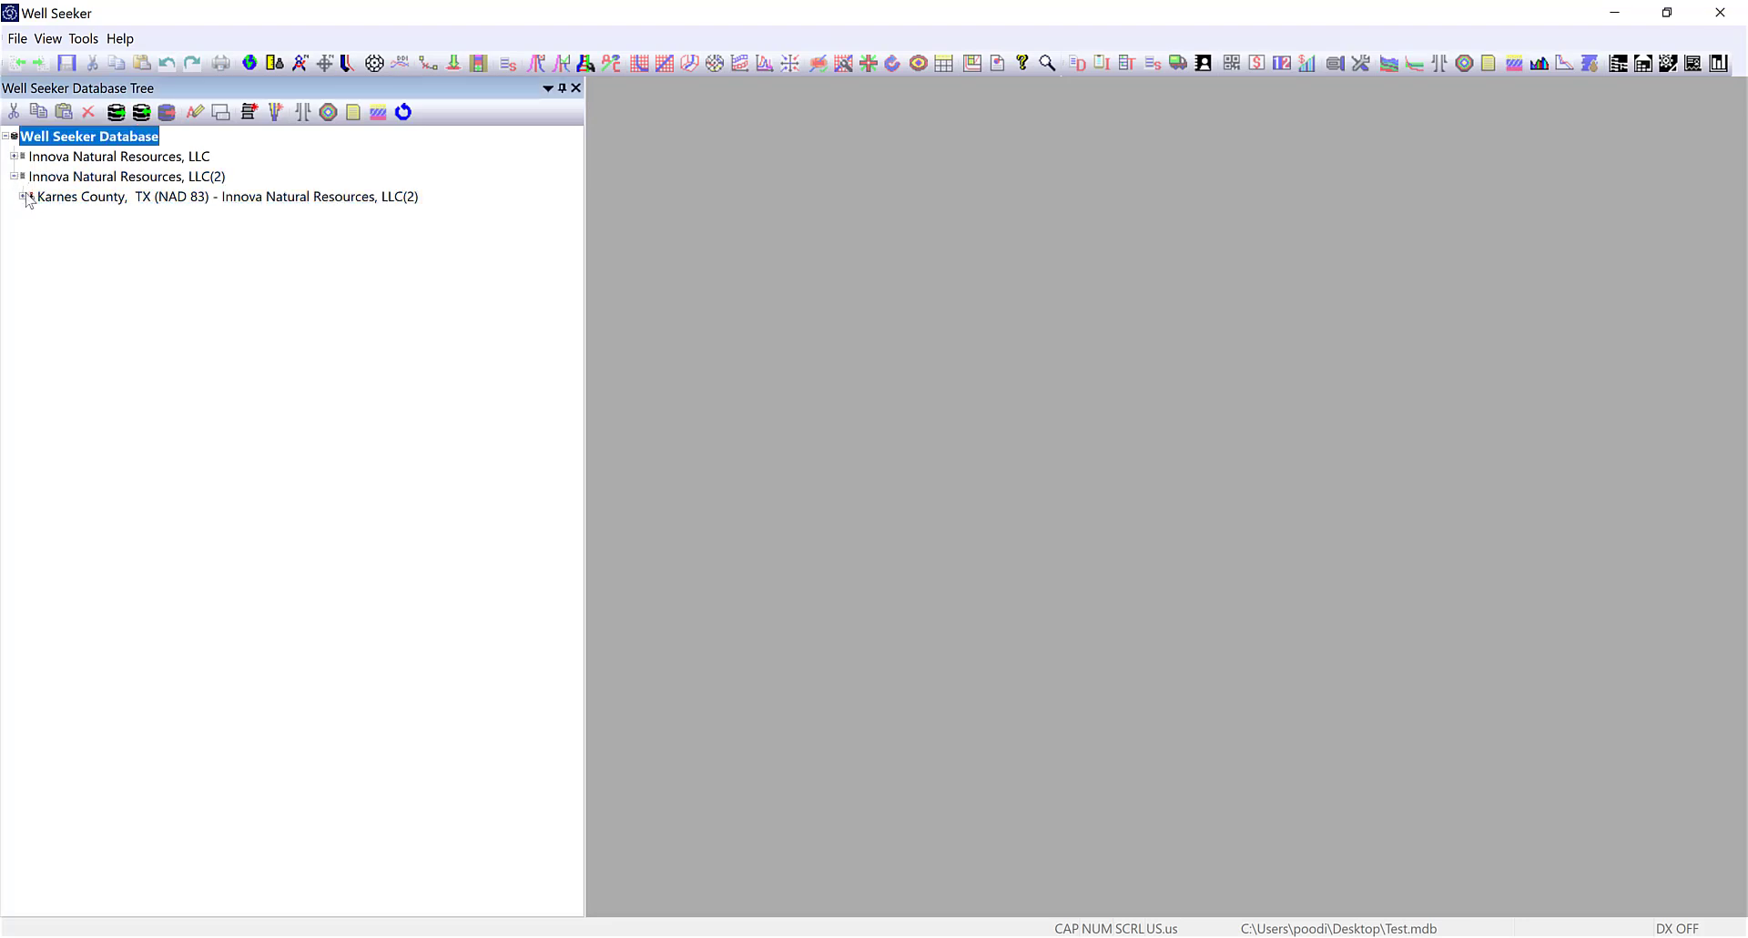
{"action": "left_click", "coordinate": [22, 195]}
{"action": "left_click", "coordinate": [31, 217]}
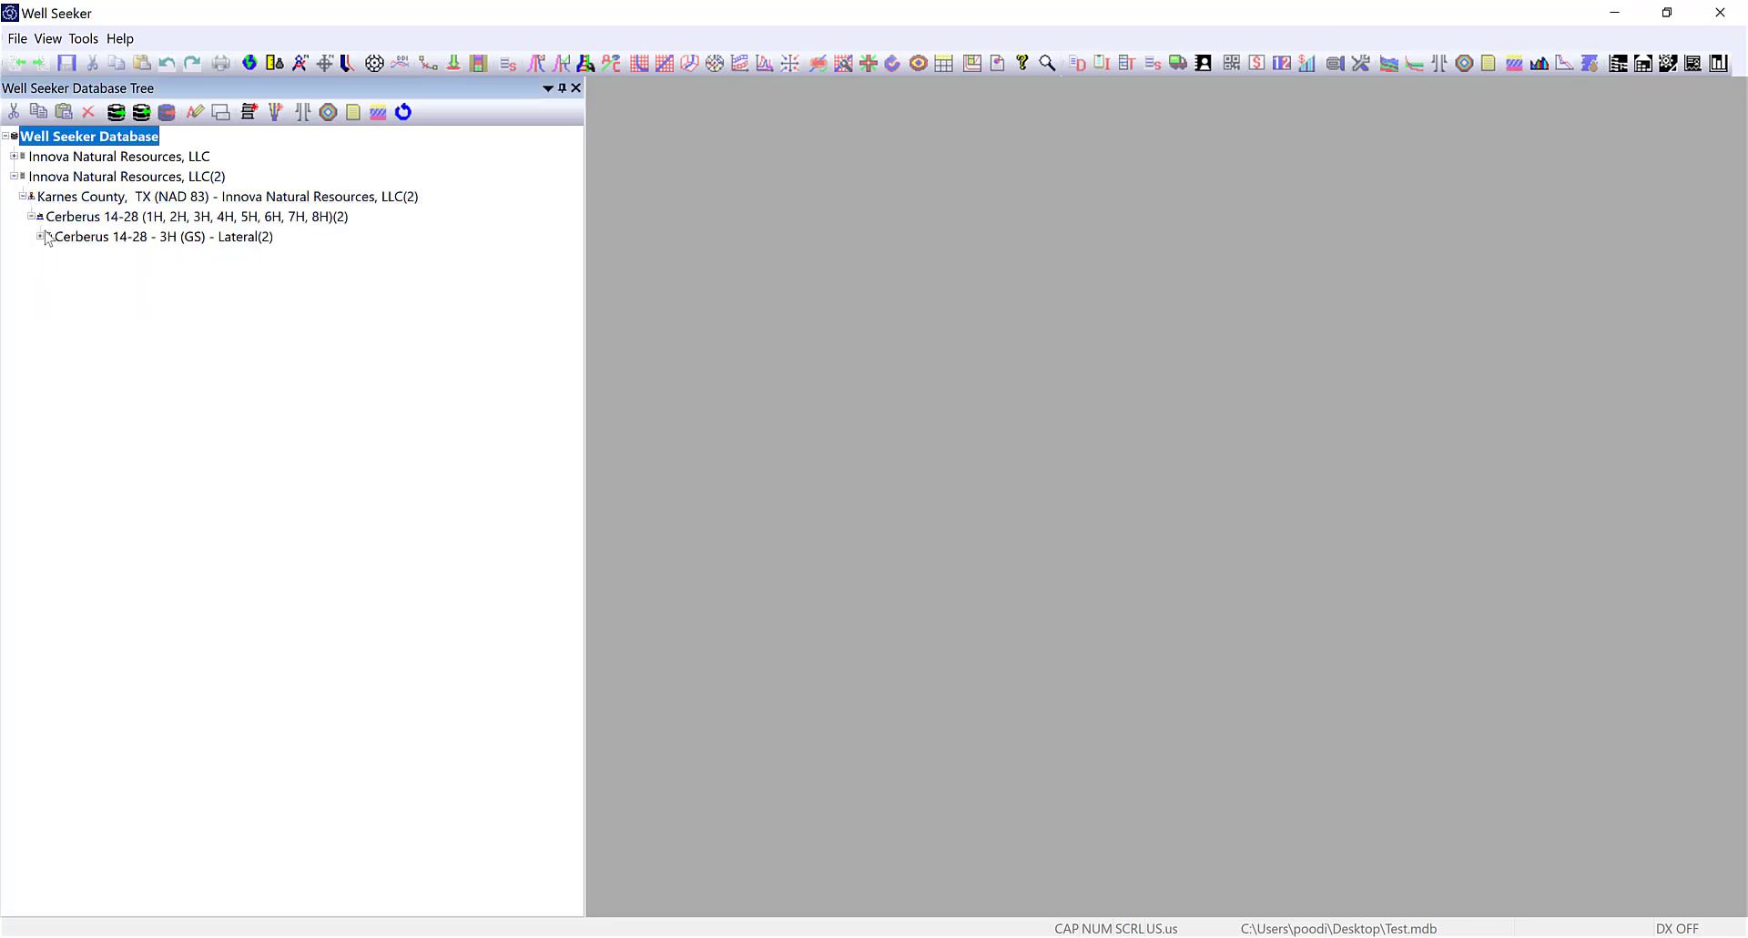
{"action": "left_click", "coordinate": [40, 237]}
{"action": "left_click", "coordinate": [49, 257]}
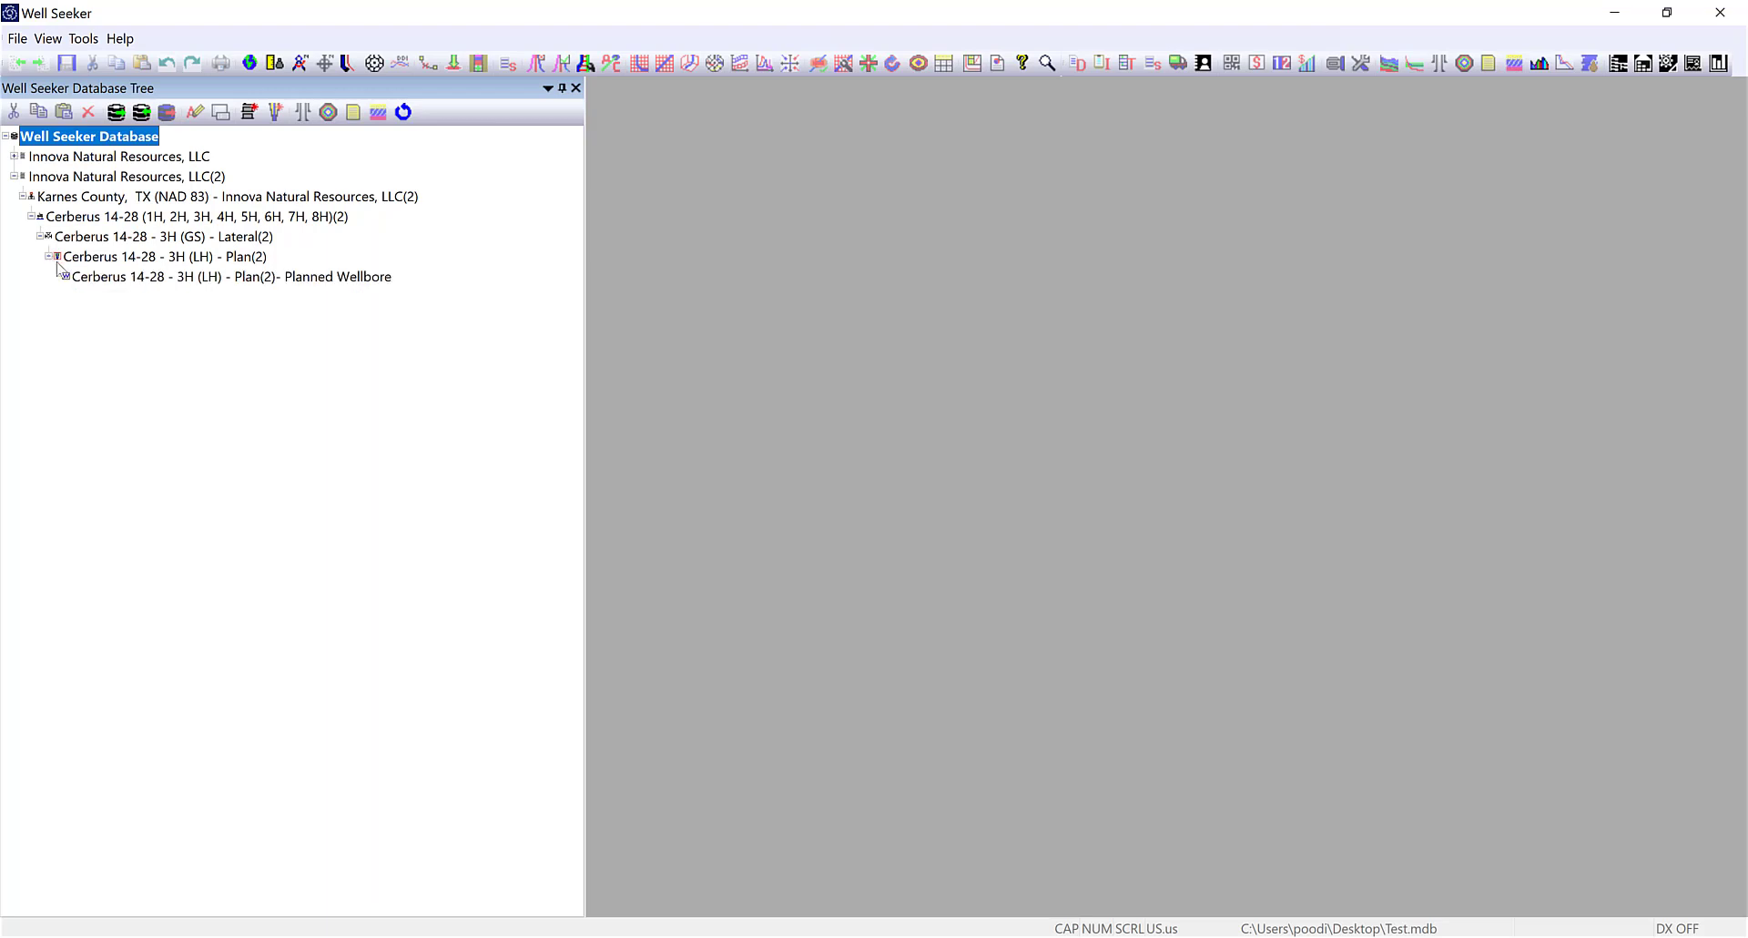
Expand the original Innova Natural Resources, LLC branch down to its planned wellbore to compare it with the duplicate.
{"action": "left_click", "coordinate": [14, 156]}
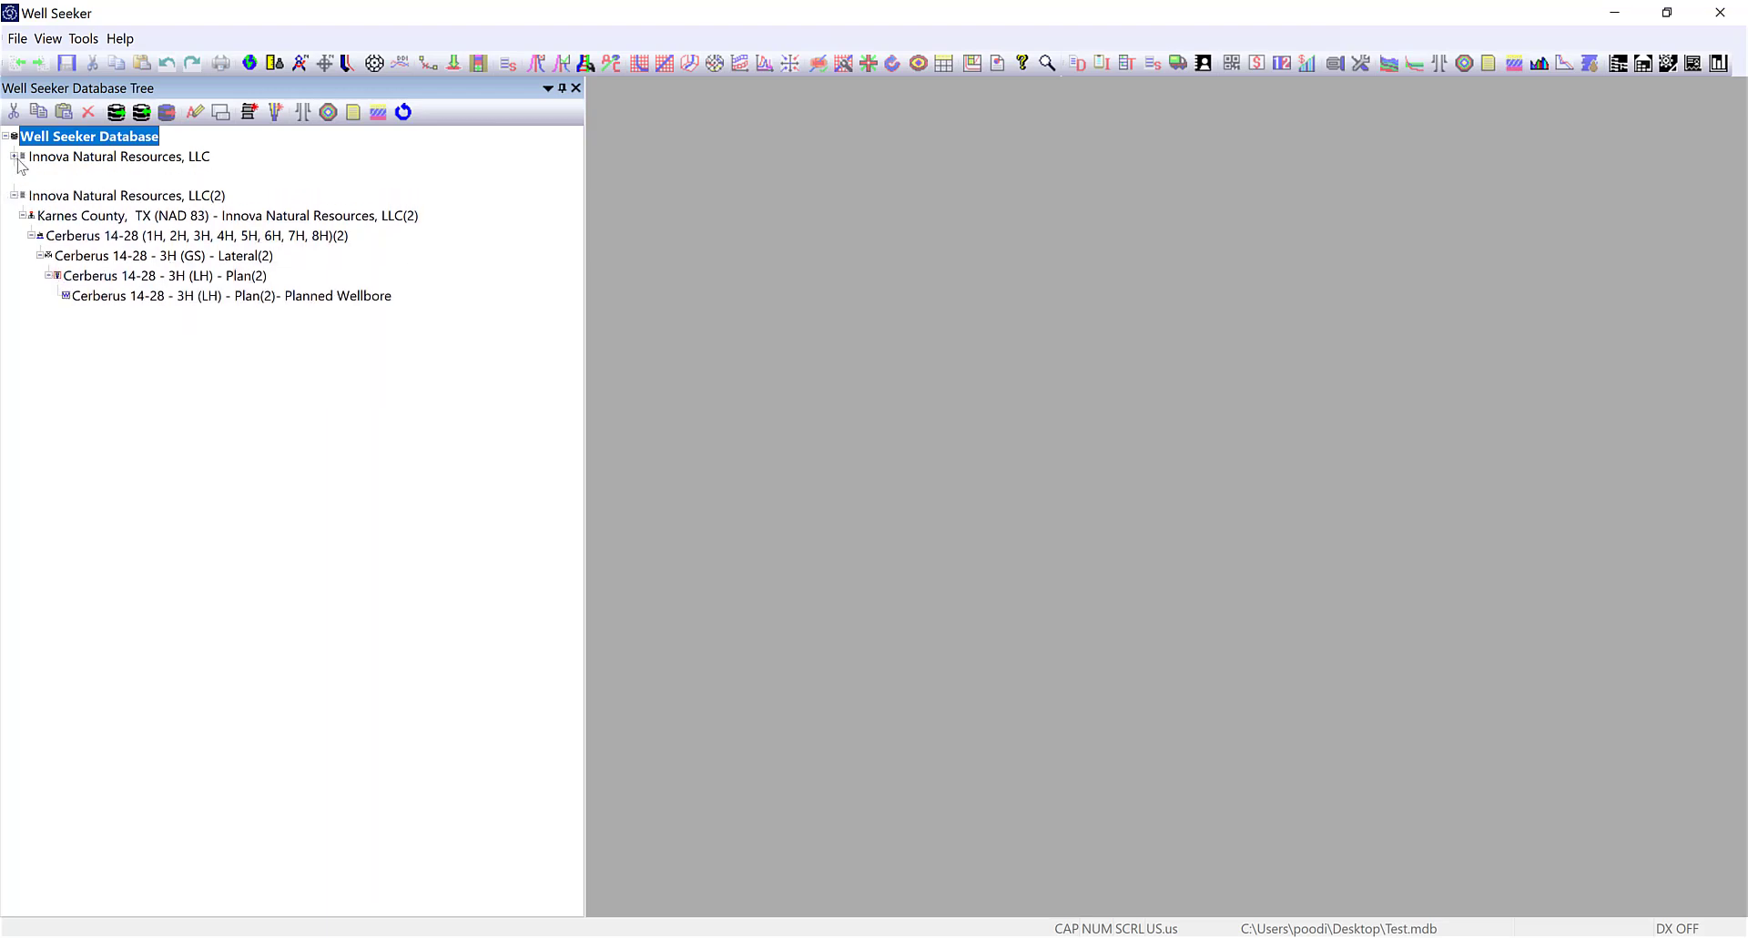
{"action": "left_click", "coordinate": [22, 176]}
{"action": "left_click", "coordinate": [31, 196]}
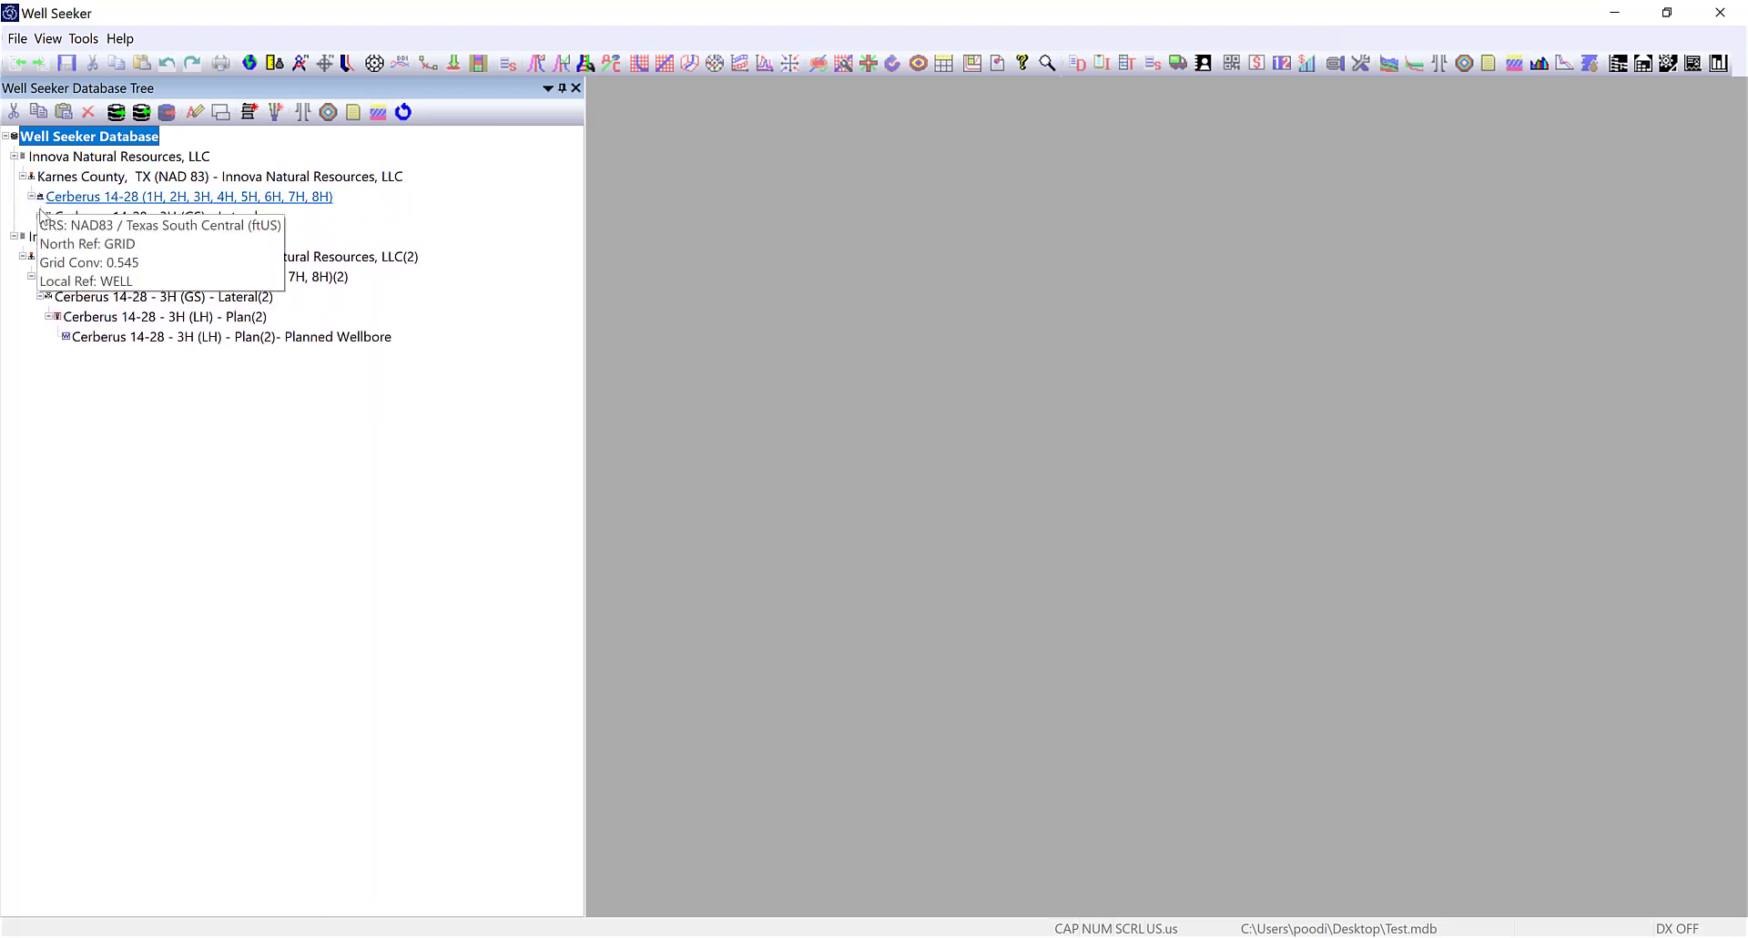
{"action": "left_click", "coordinate": [40, 217]}
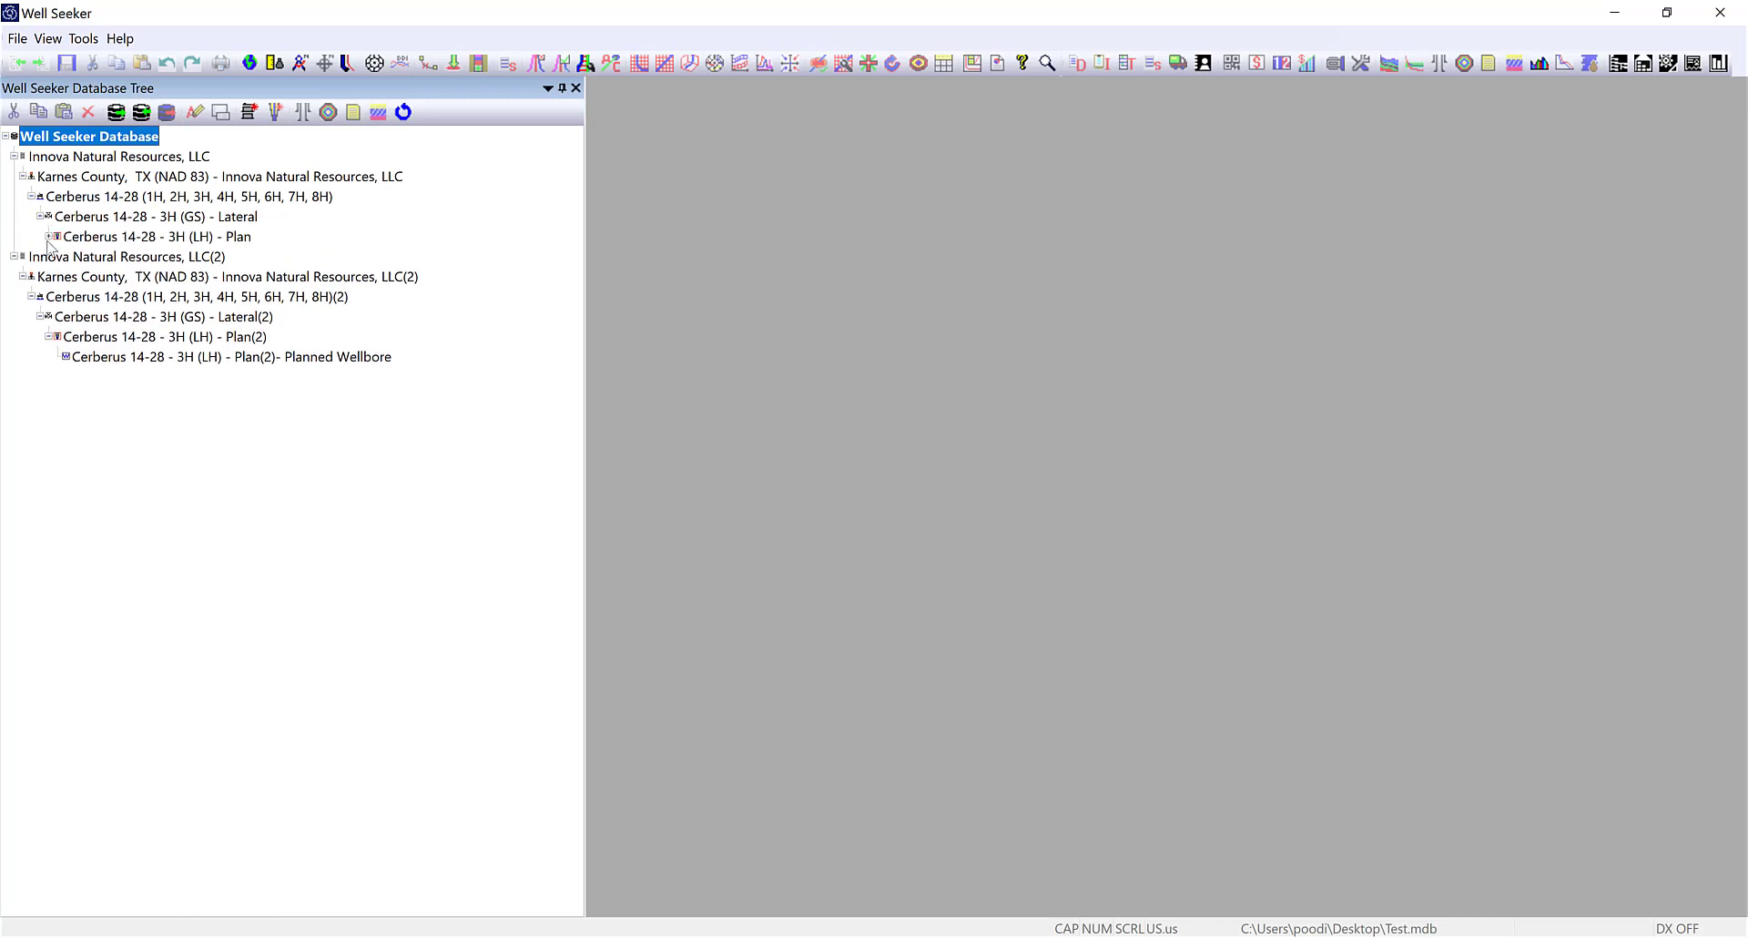
{"action": "left_click", "coordinate": [48, 237]}
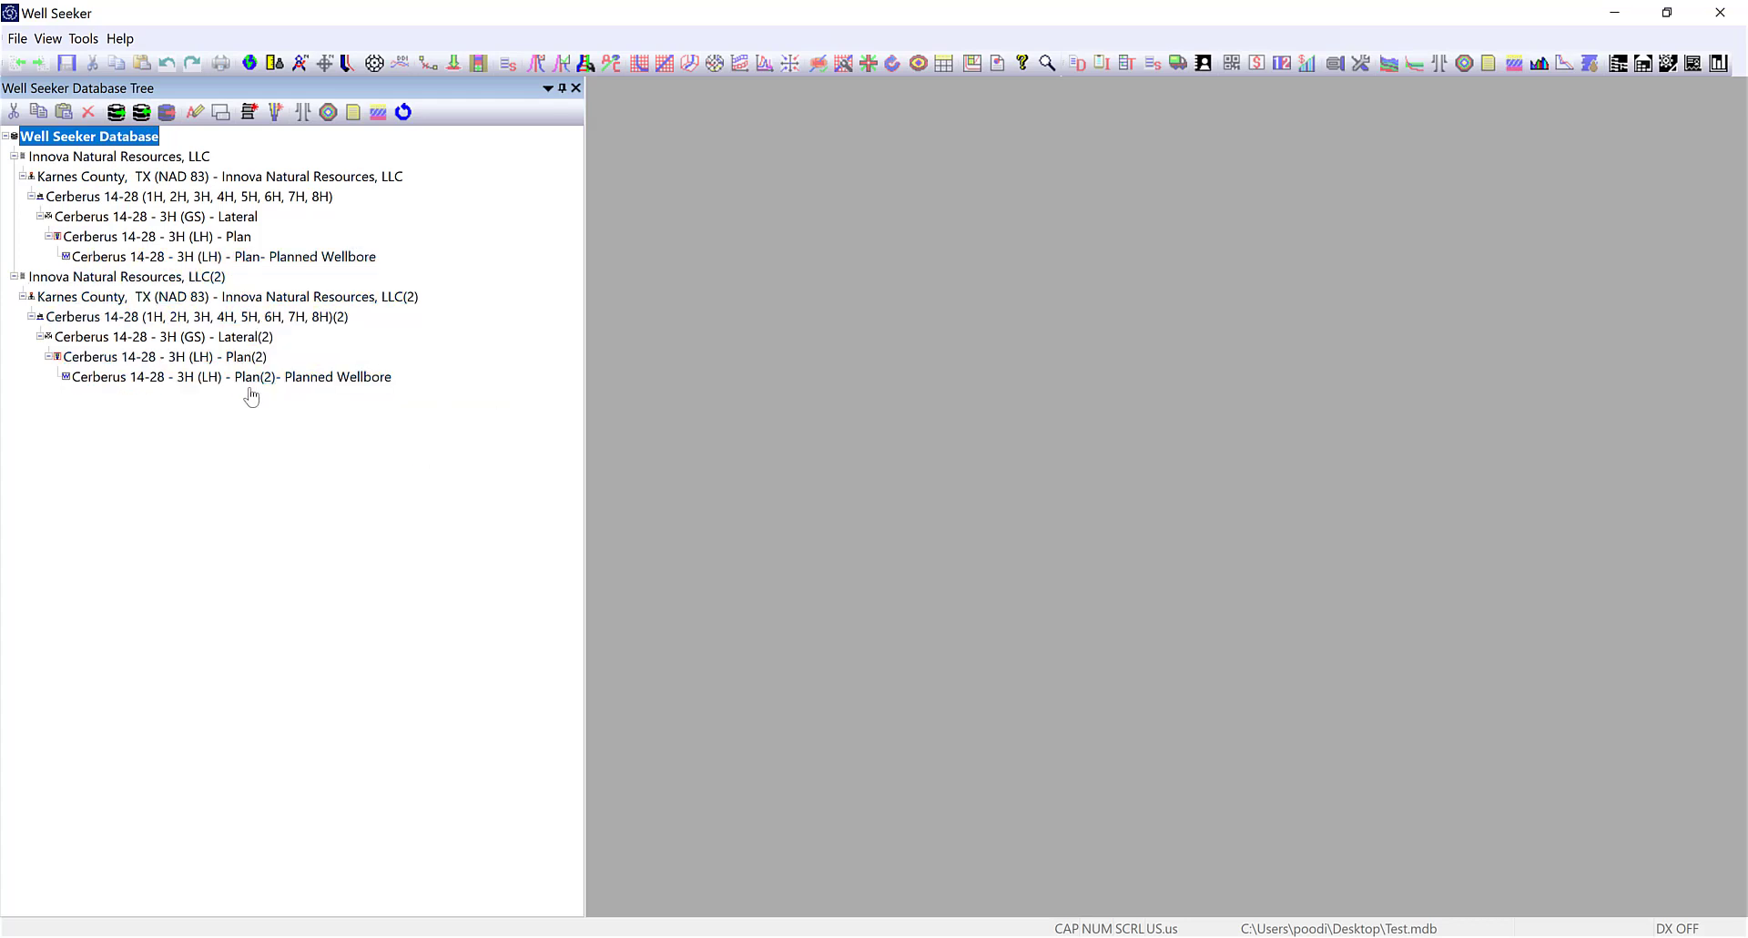
Delete the duplicate Innova Natural Resources, LLC(2) operator with everything beneath it from the database.
{"action": "left_click", "coordinate": [164, 276]}
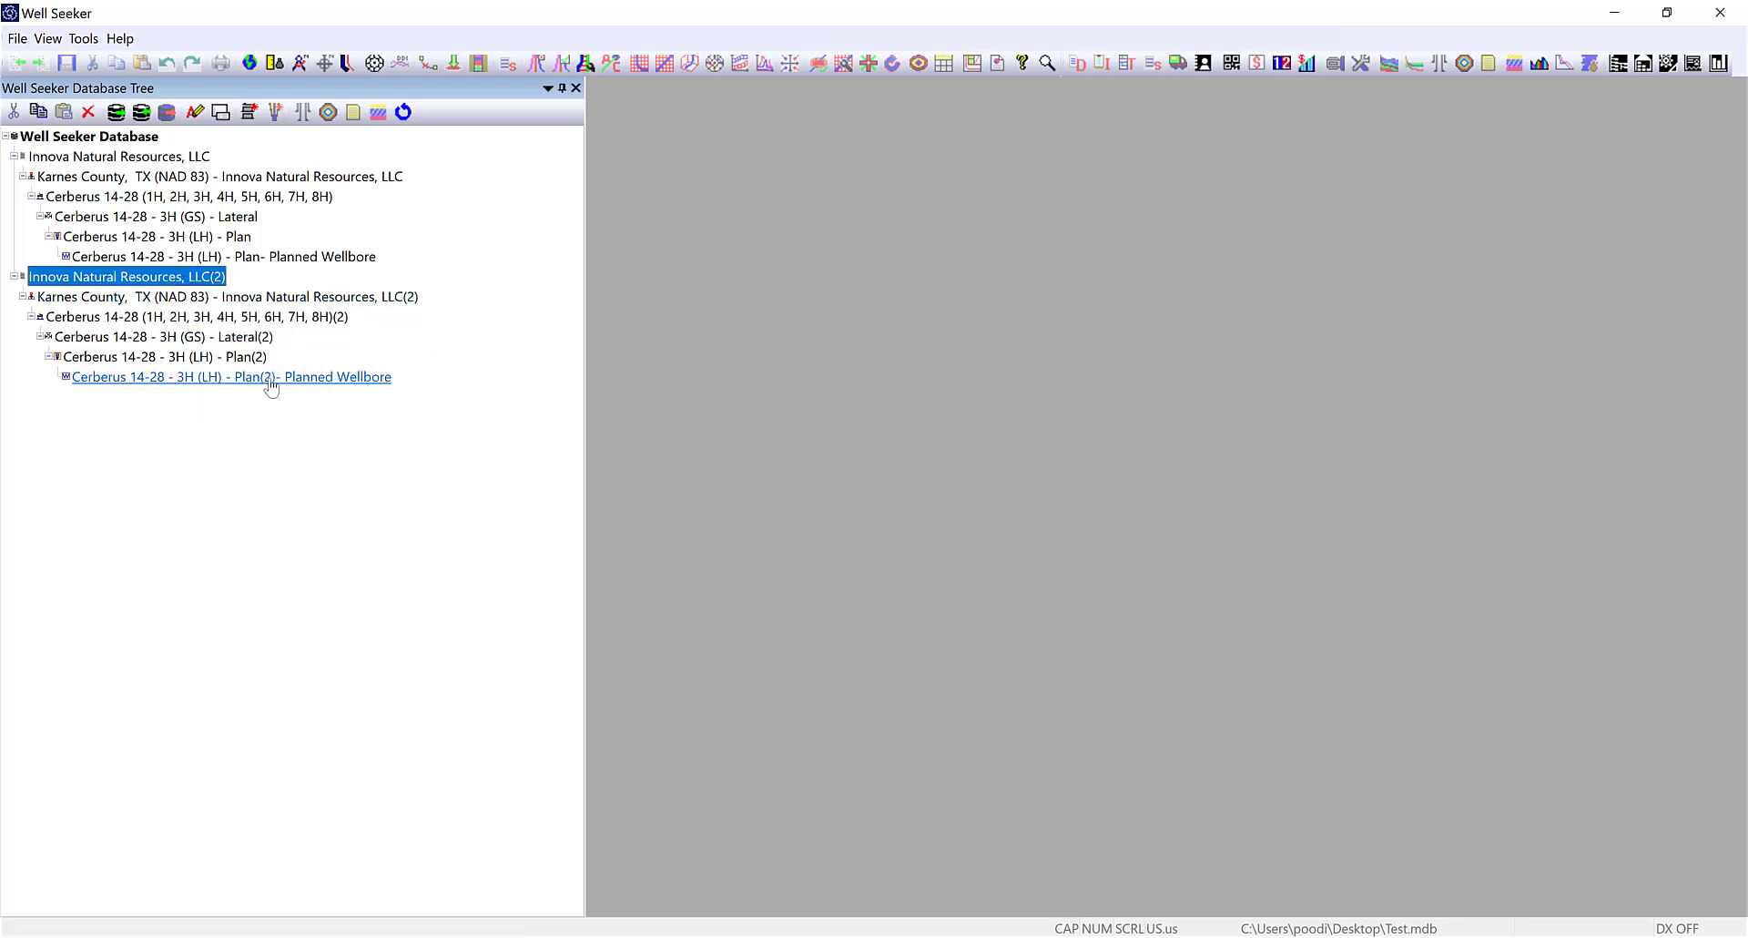
{"action": "key", "text": "Delete"}
{"action": "key", "text": "Return"}
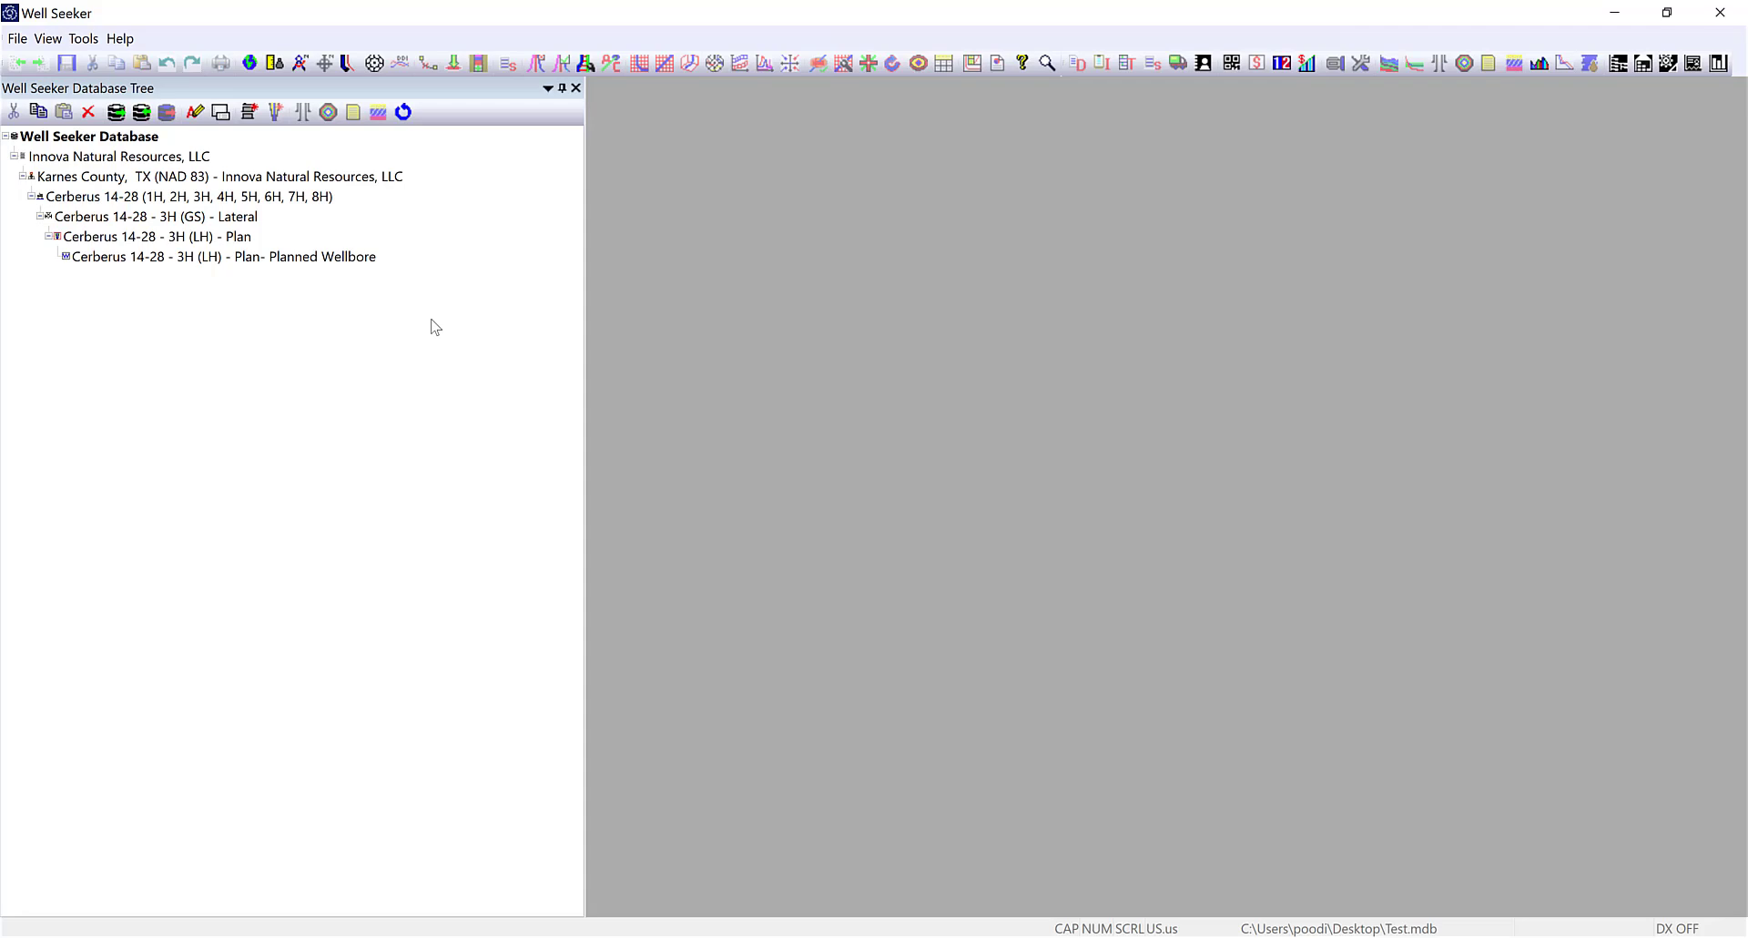
Open the Well Seeker / Compass import settings and set Operators and Facilities to Always Overwrite.
{"action": "left_click", "coordinate": [16, 40]}
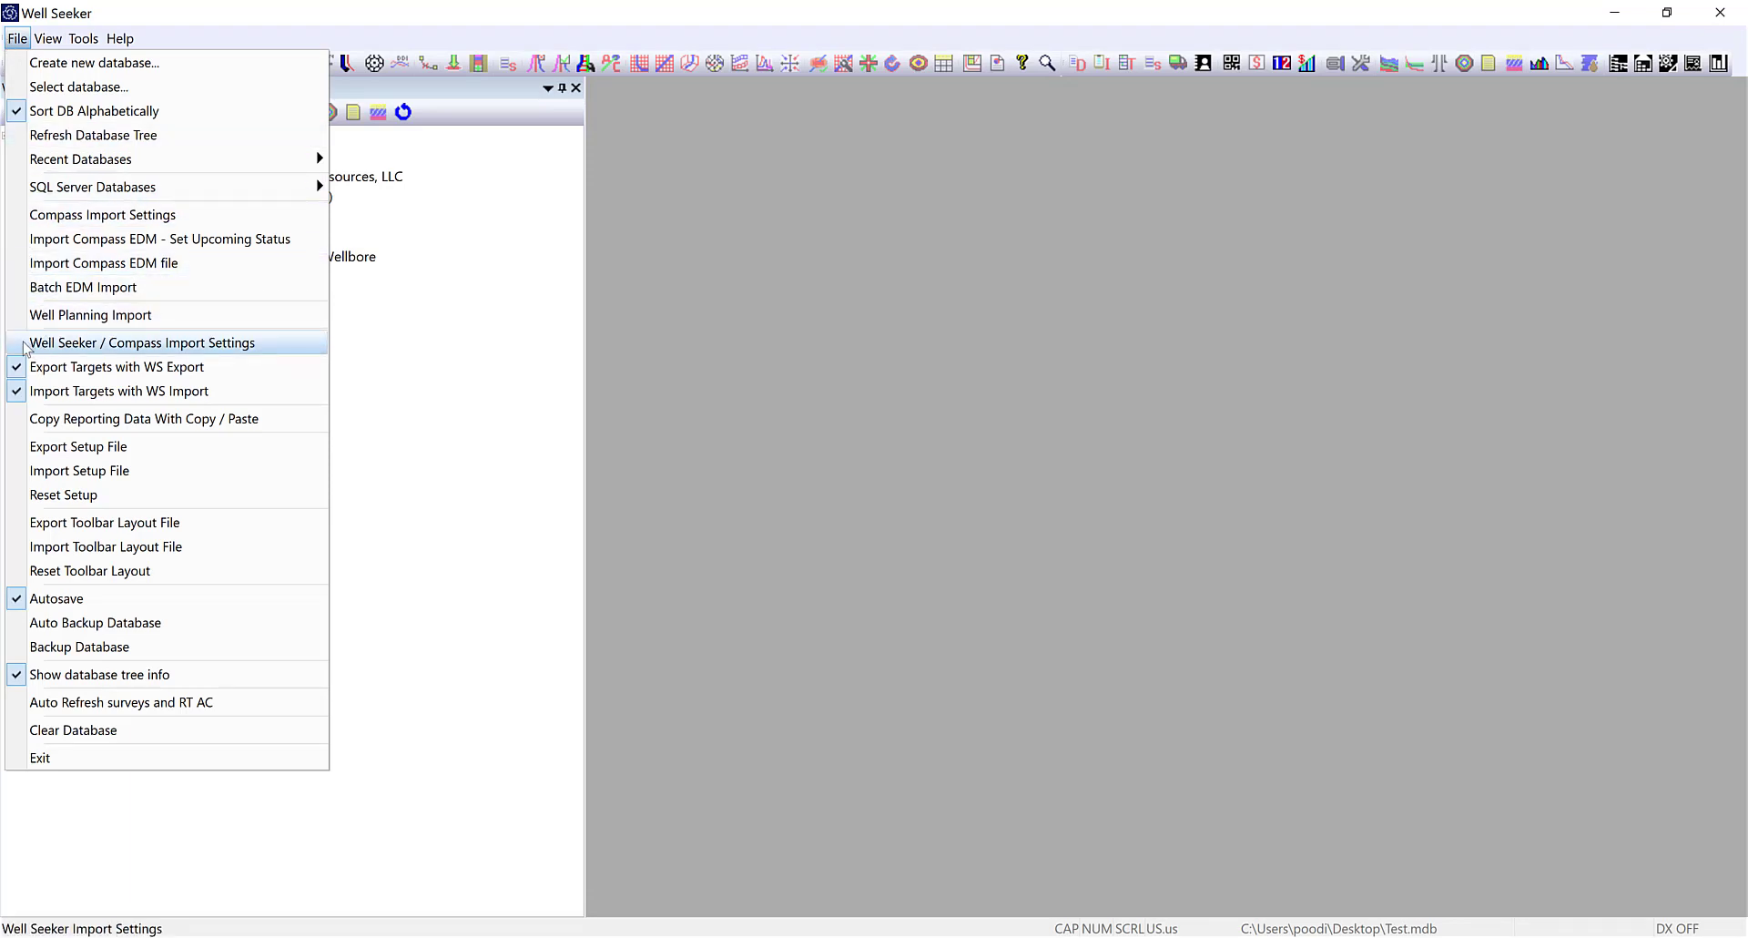
{"action": "left_click", "coordinate": [141, 343]}
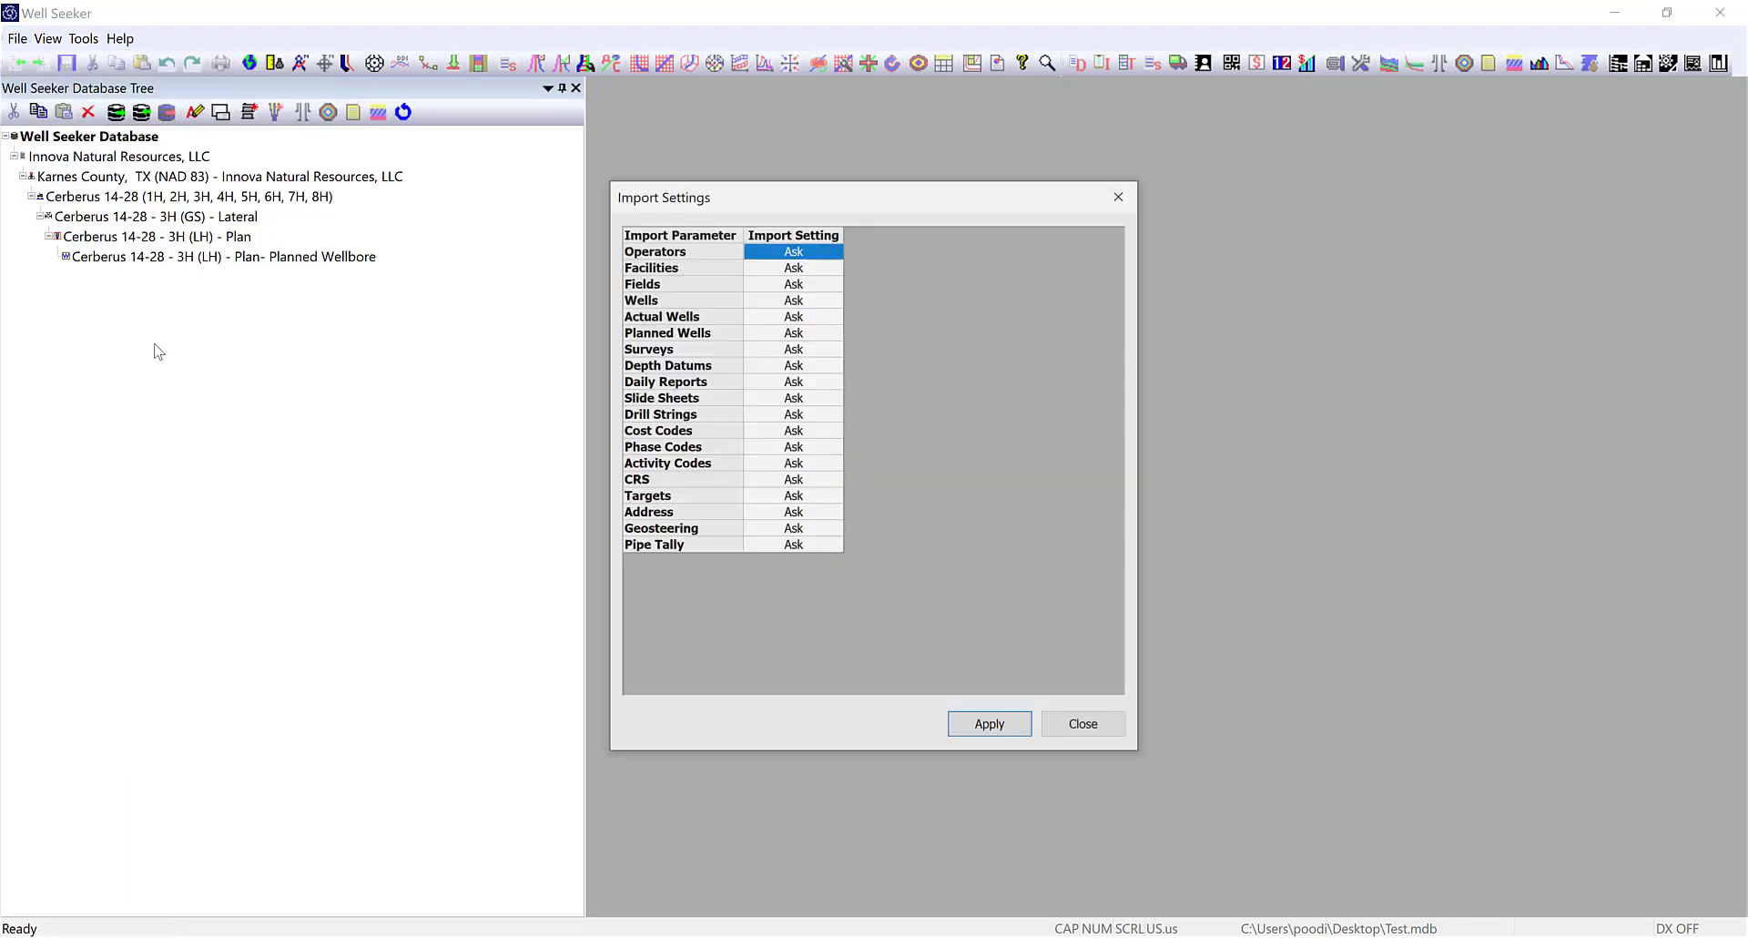
{"action": "left_click", "coordinate": [833, 251]}
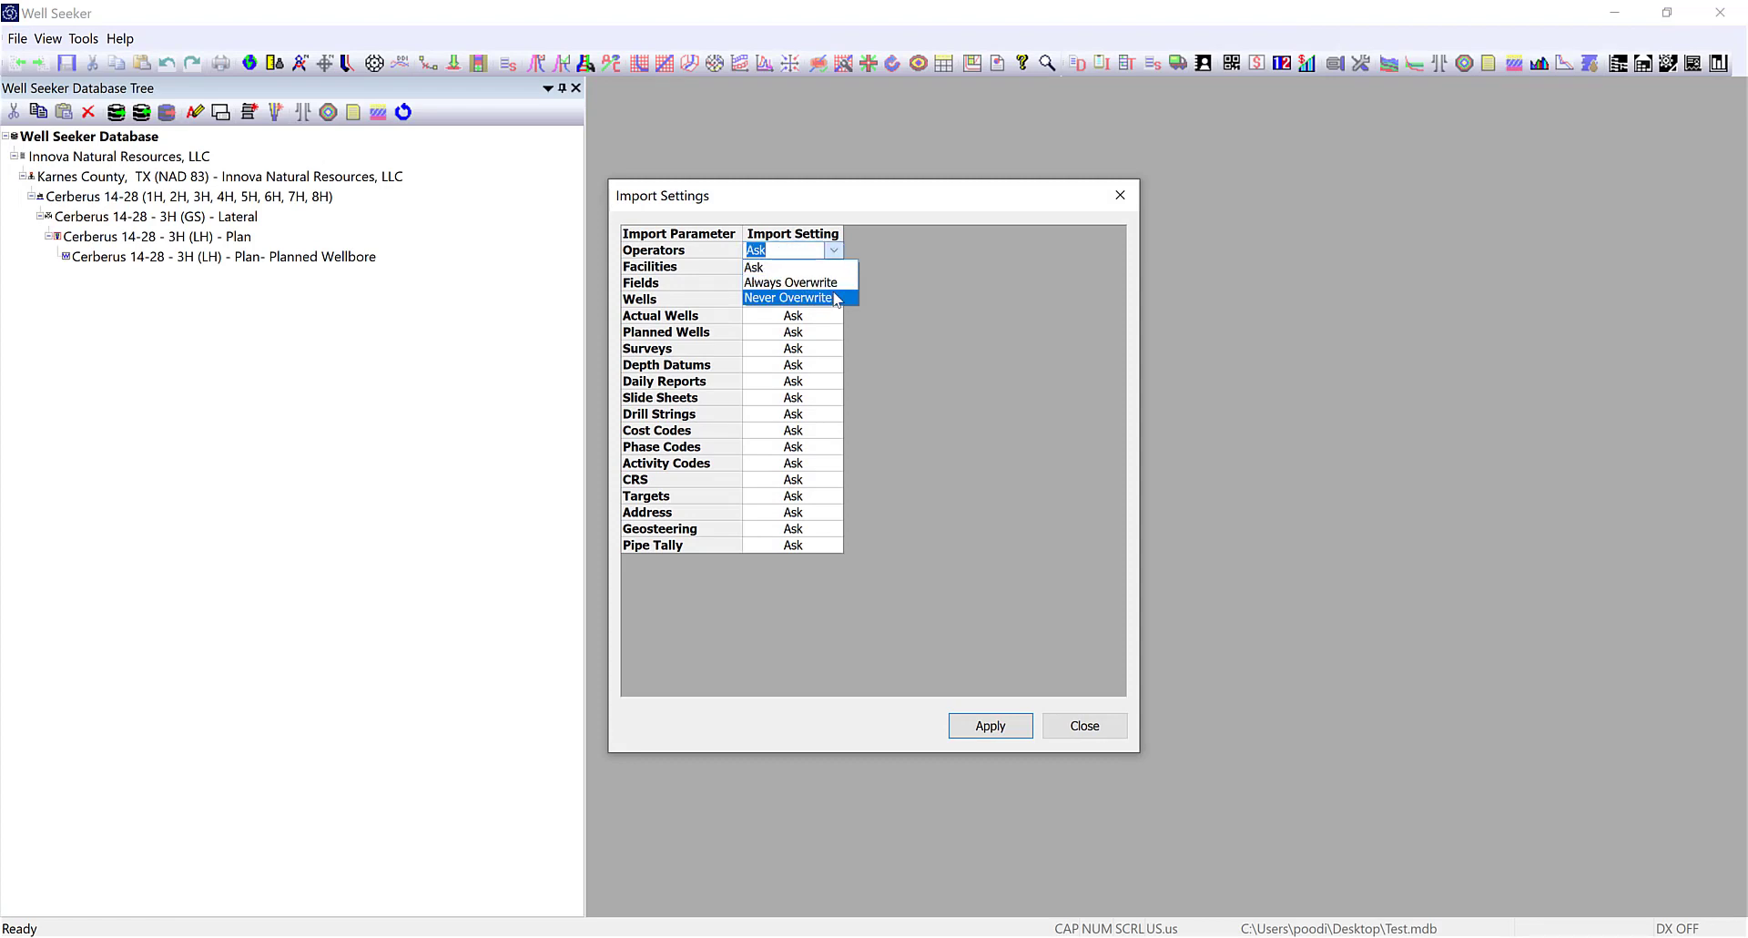
{"action": "left_click", "coordinate": [831, 283]}
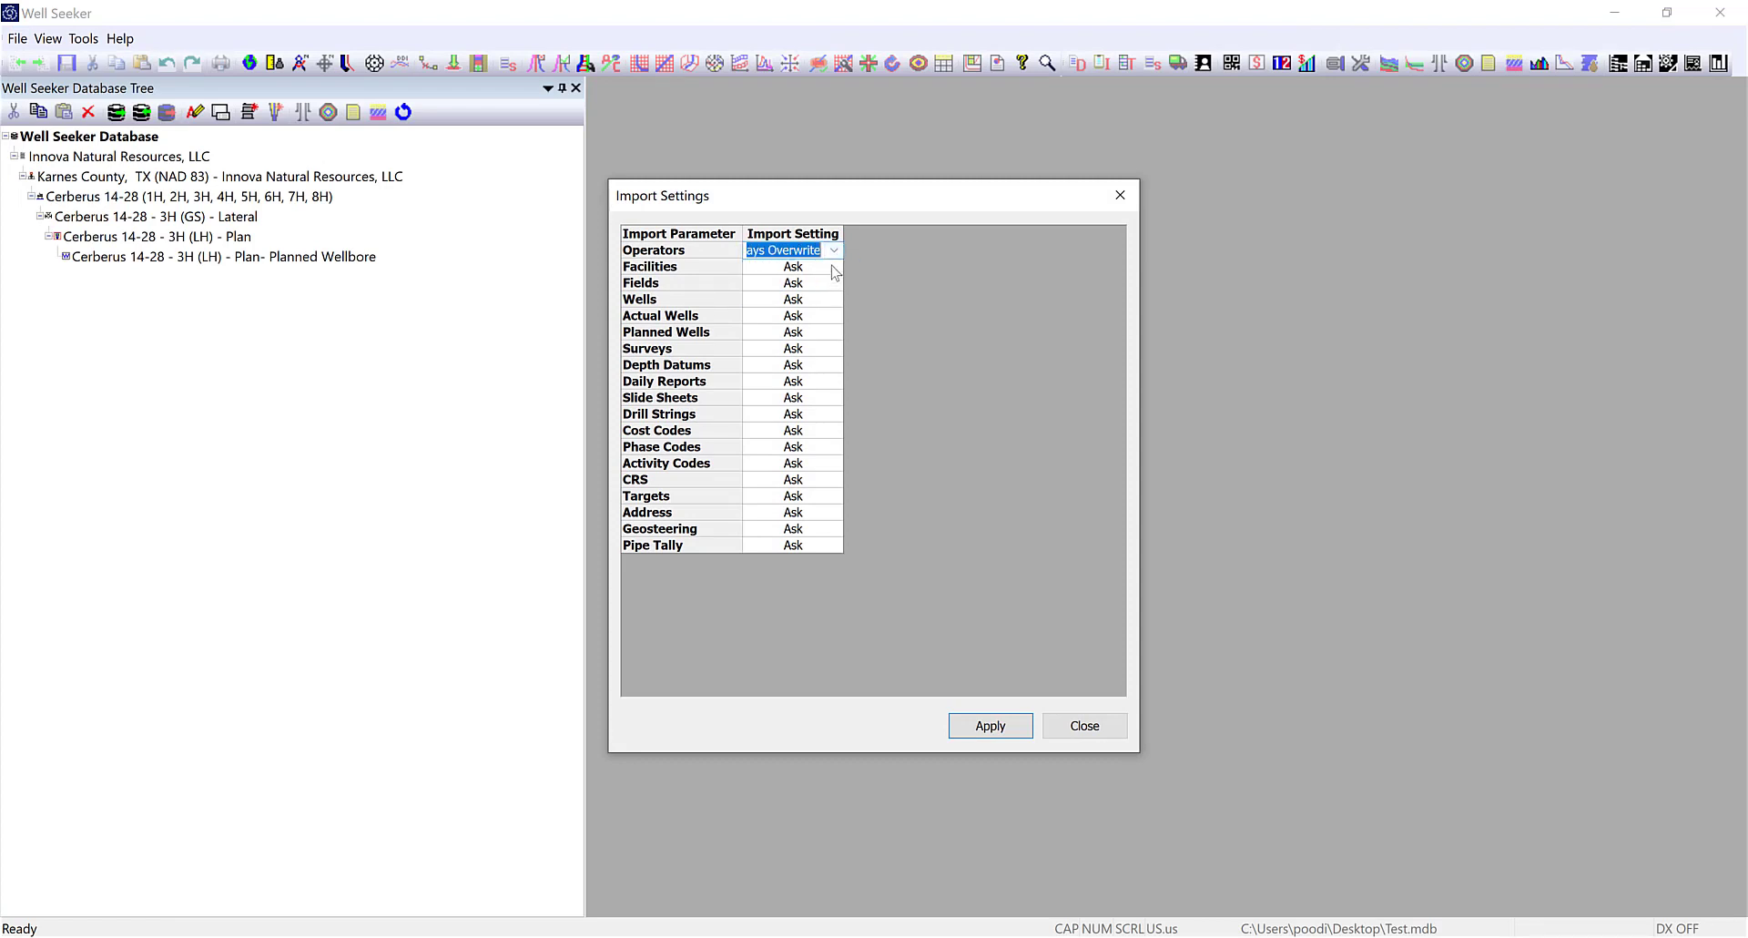
{"action": "left_click", "coordinate": [832, 267]}
{"action": "left_click", "coordinate": [832, 267]}
{"action": "left_click", "coordinate": [832, 298]}
Set the Fields and Wells import parameters to Always Overwrite.
{"action": "left_click", "coordinate": [832, 283]}
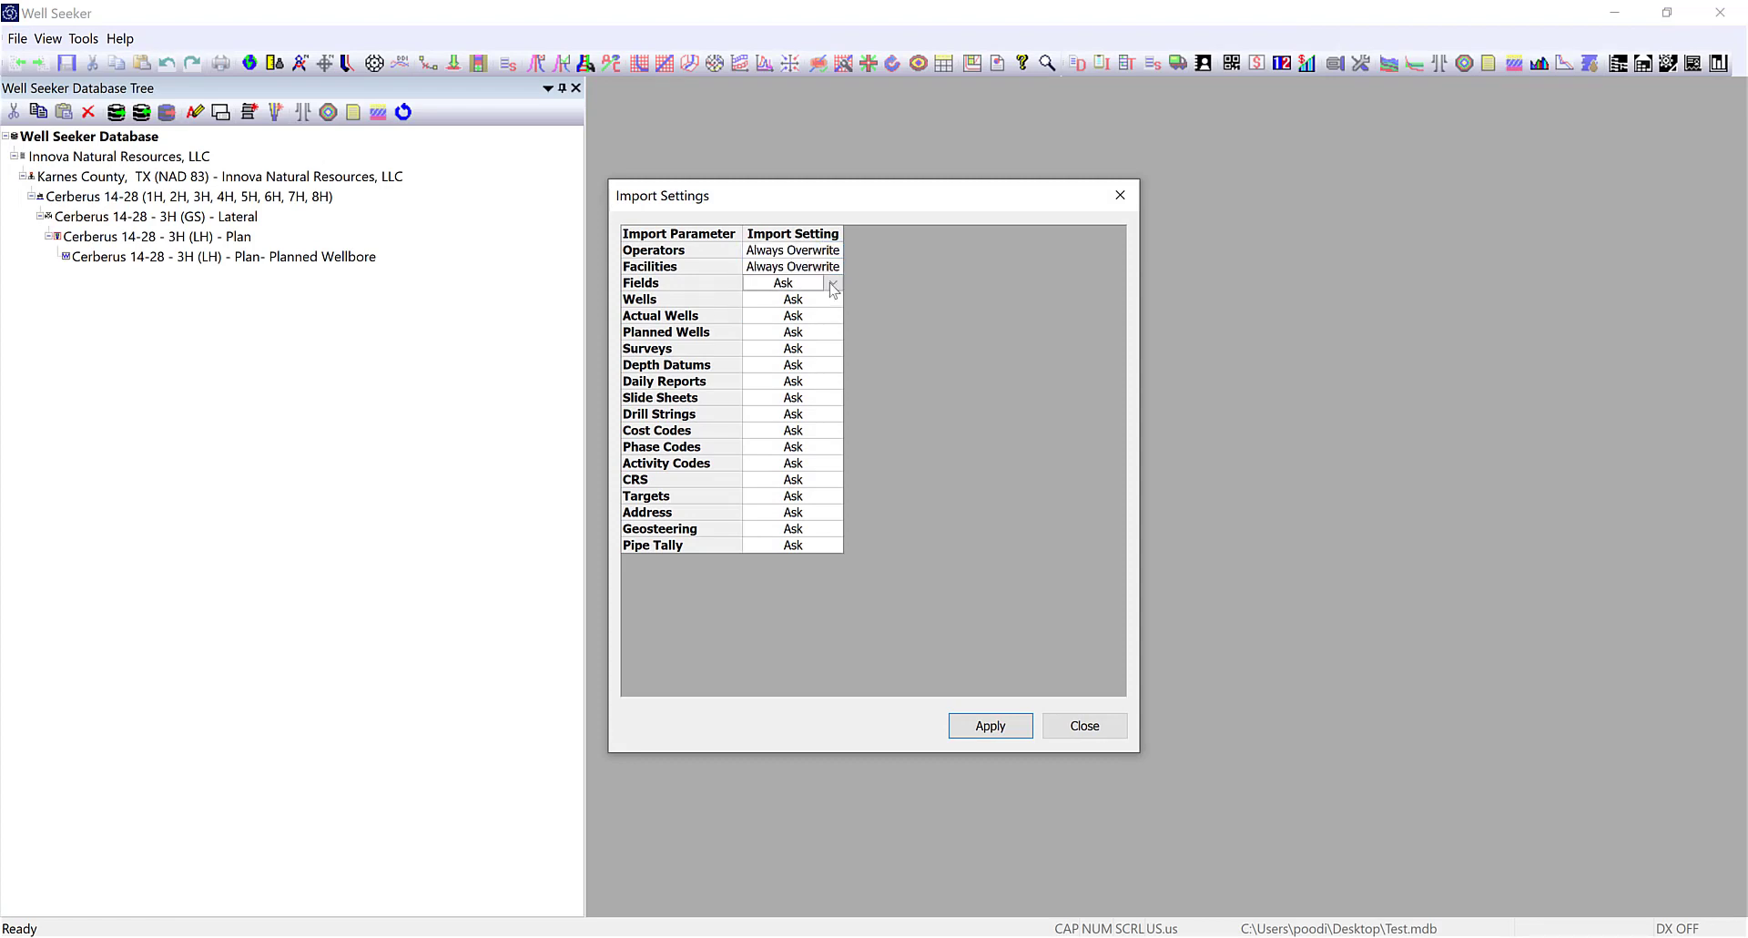
{"action": "left_click", "coordinate": [832, 283]}
{"action": "left_click", "coordinate": [832, 315]}
{"action": "left_click", "coordinate": [835, 301]}
{"action": "left_click", "coordinate": [835, 300]}
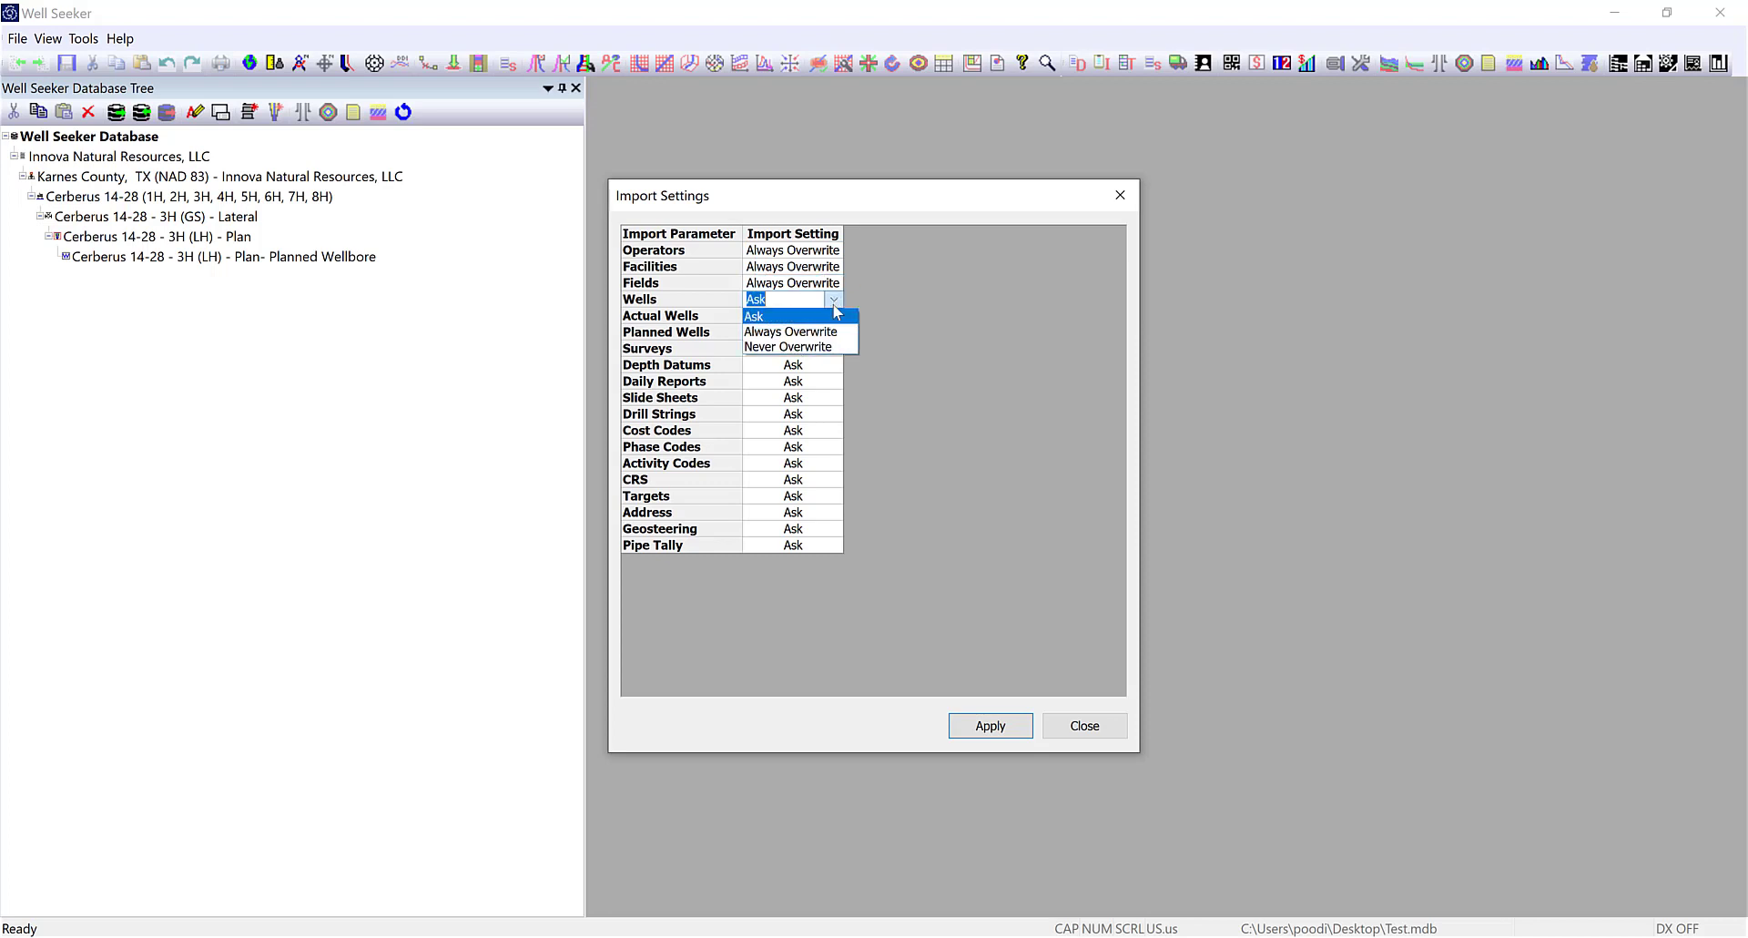
{"action": "left_click", "coordinate": [839, 331]}
Set the Actual Wells and Planned Wells import parameters to Always Overwrite.
{"action": "left_click", "coordinate": [834, 316]}
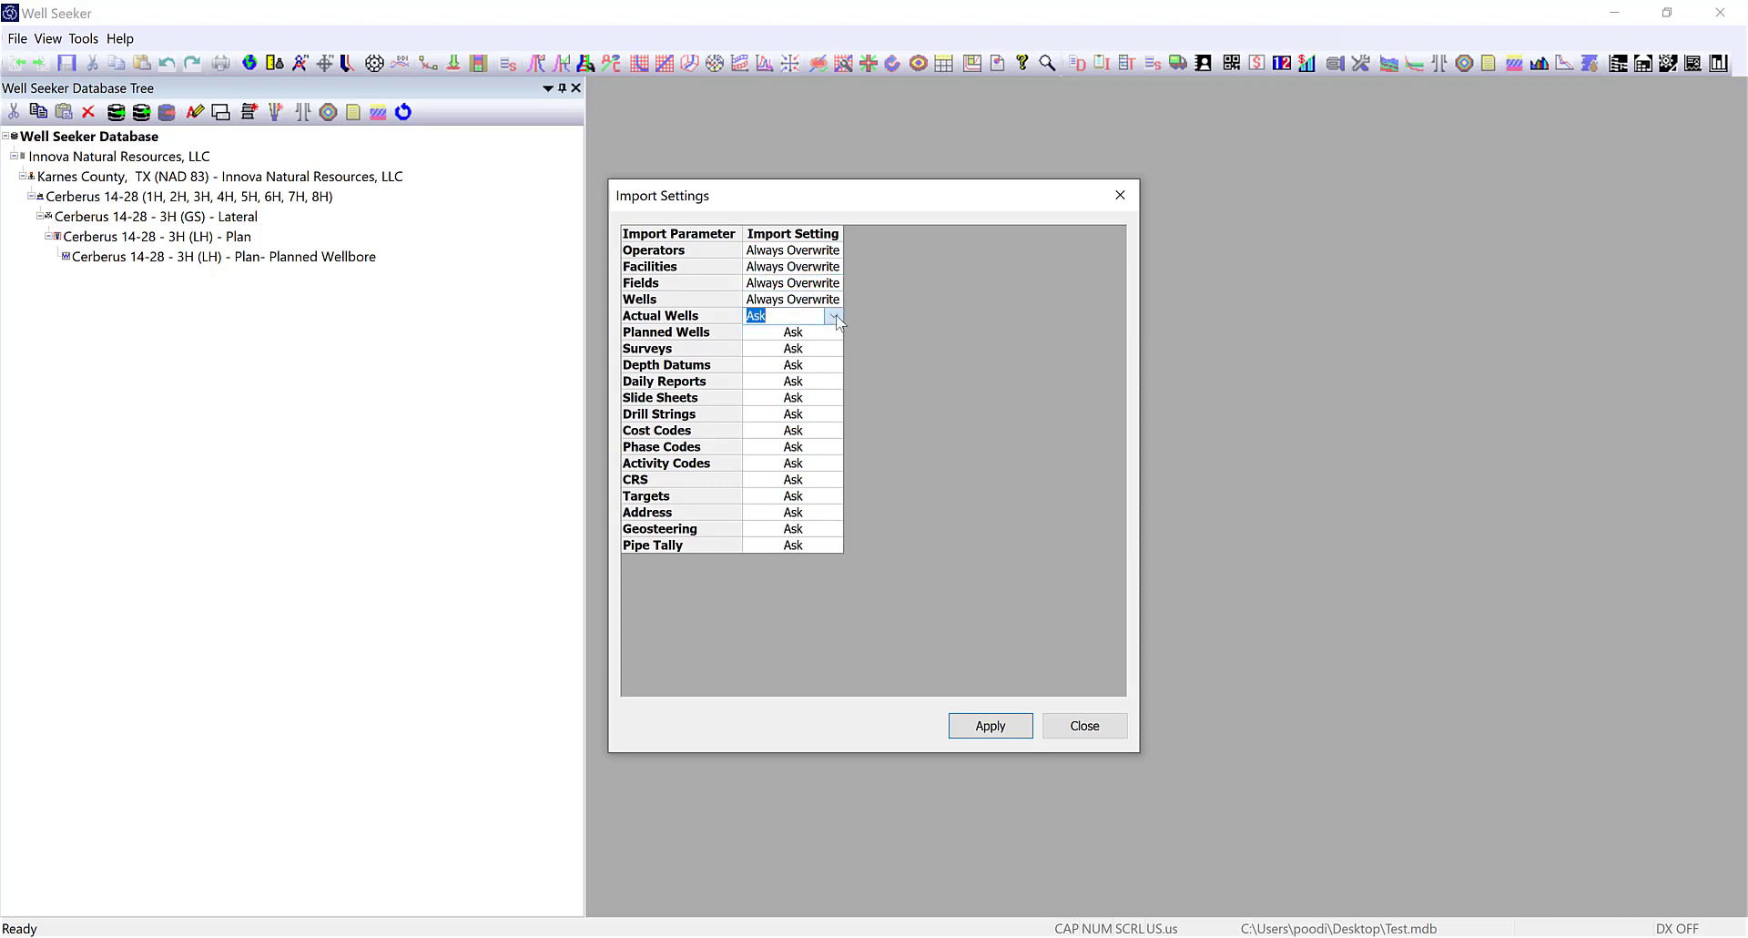
{"action": "left_click", "coordinate": [835, 316]}
{"action": "left_click", "coordinate": [832, 348]}
{"action": "left_click", "coordinate": [835, 332]}
{"action": "left_click", "coordinate": [835, 332]}
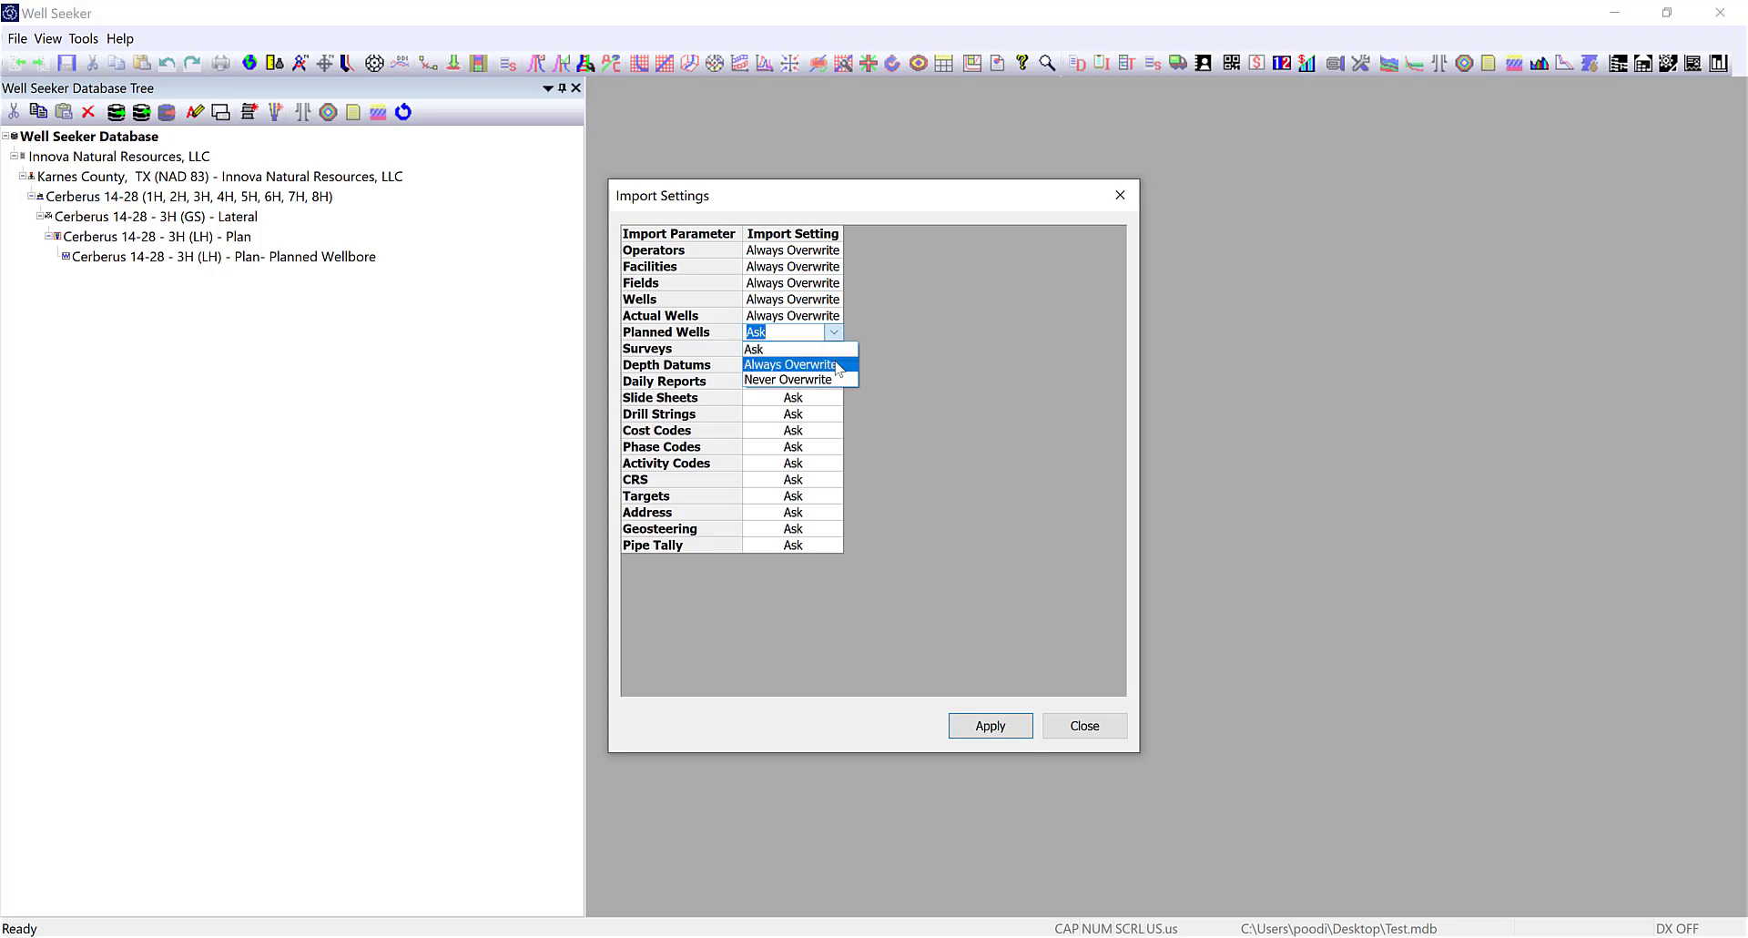
{"action": "left_click", "coordinate": [836, 364]}
Set the Surveys, Depth Datums and Daily Reports import parameters to Always Overwrite.
{"action": "left_click", "coordinate": [836, 348]}
{"action": "left_click", "coordinate": [836, 349]}
{"action": "left_click", "coordinate": [835, 380]}
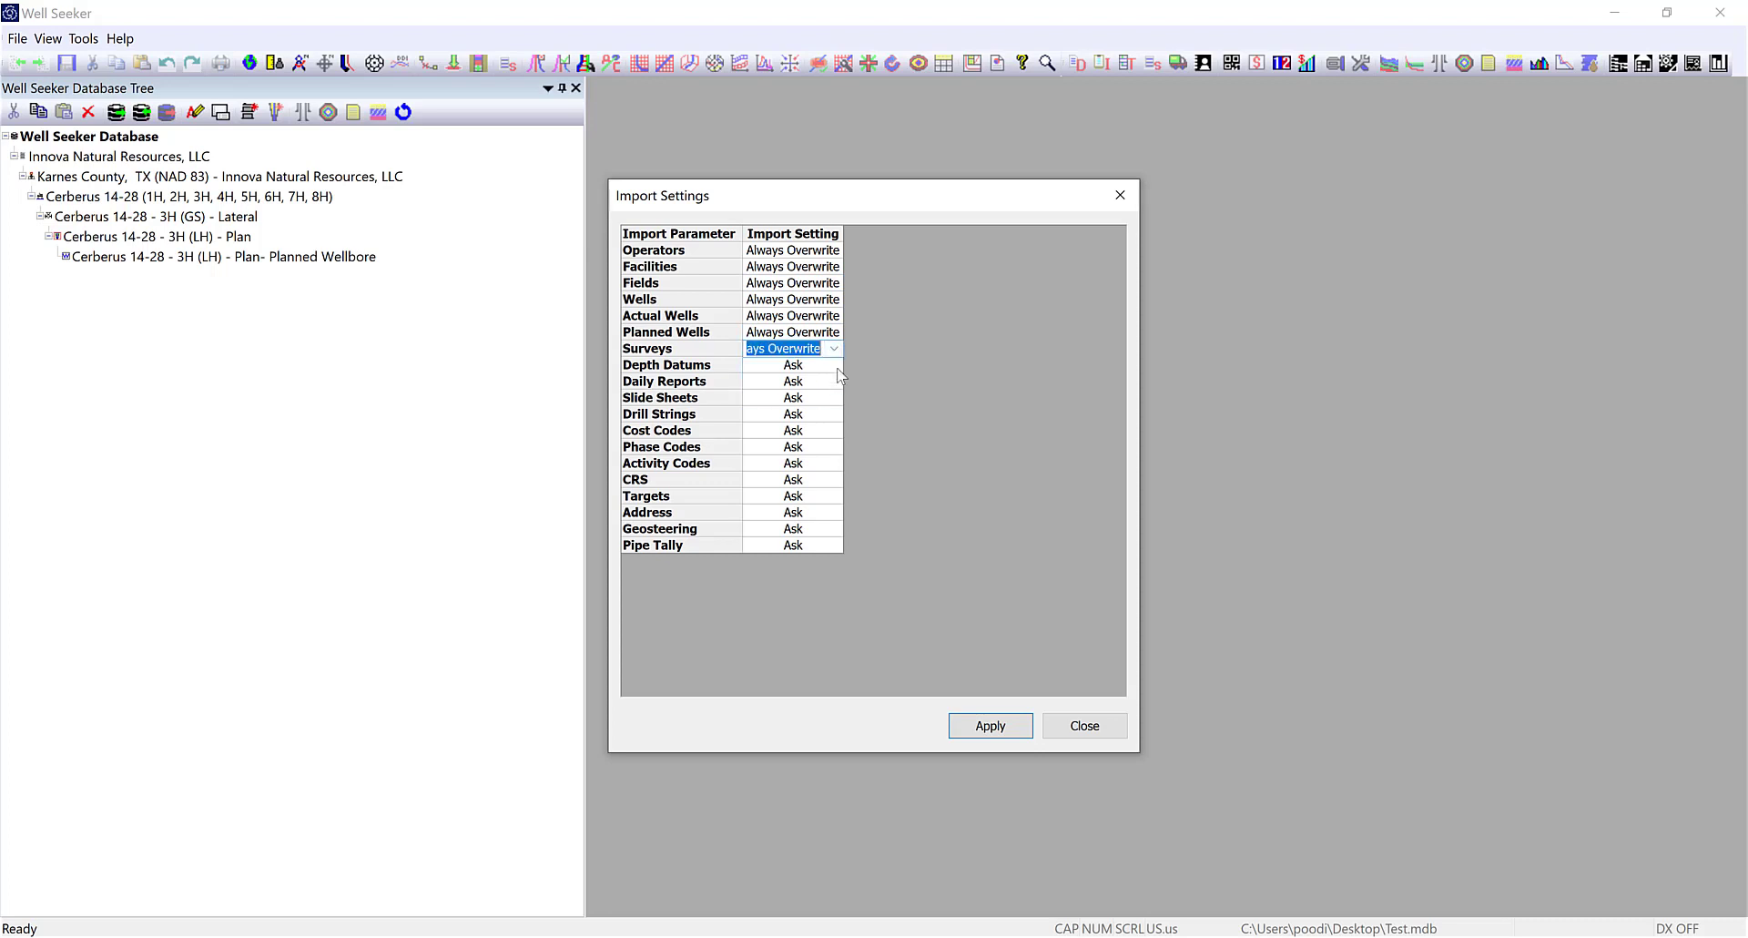
{"action": "left_click", "coordinate": [838, 365]}
{"action": "left_click", "coordinate": [838, 365]}
{"action": "left_click", "coordinate": [835, 383]}
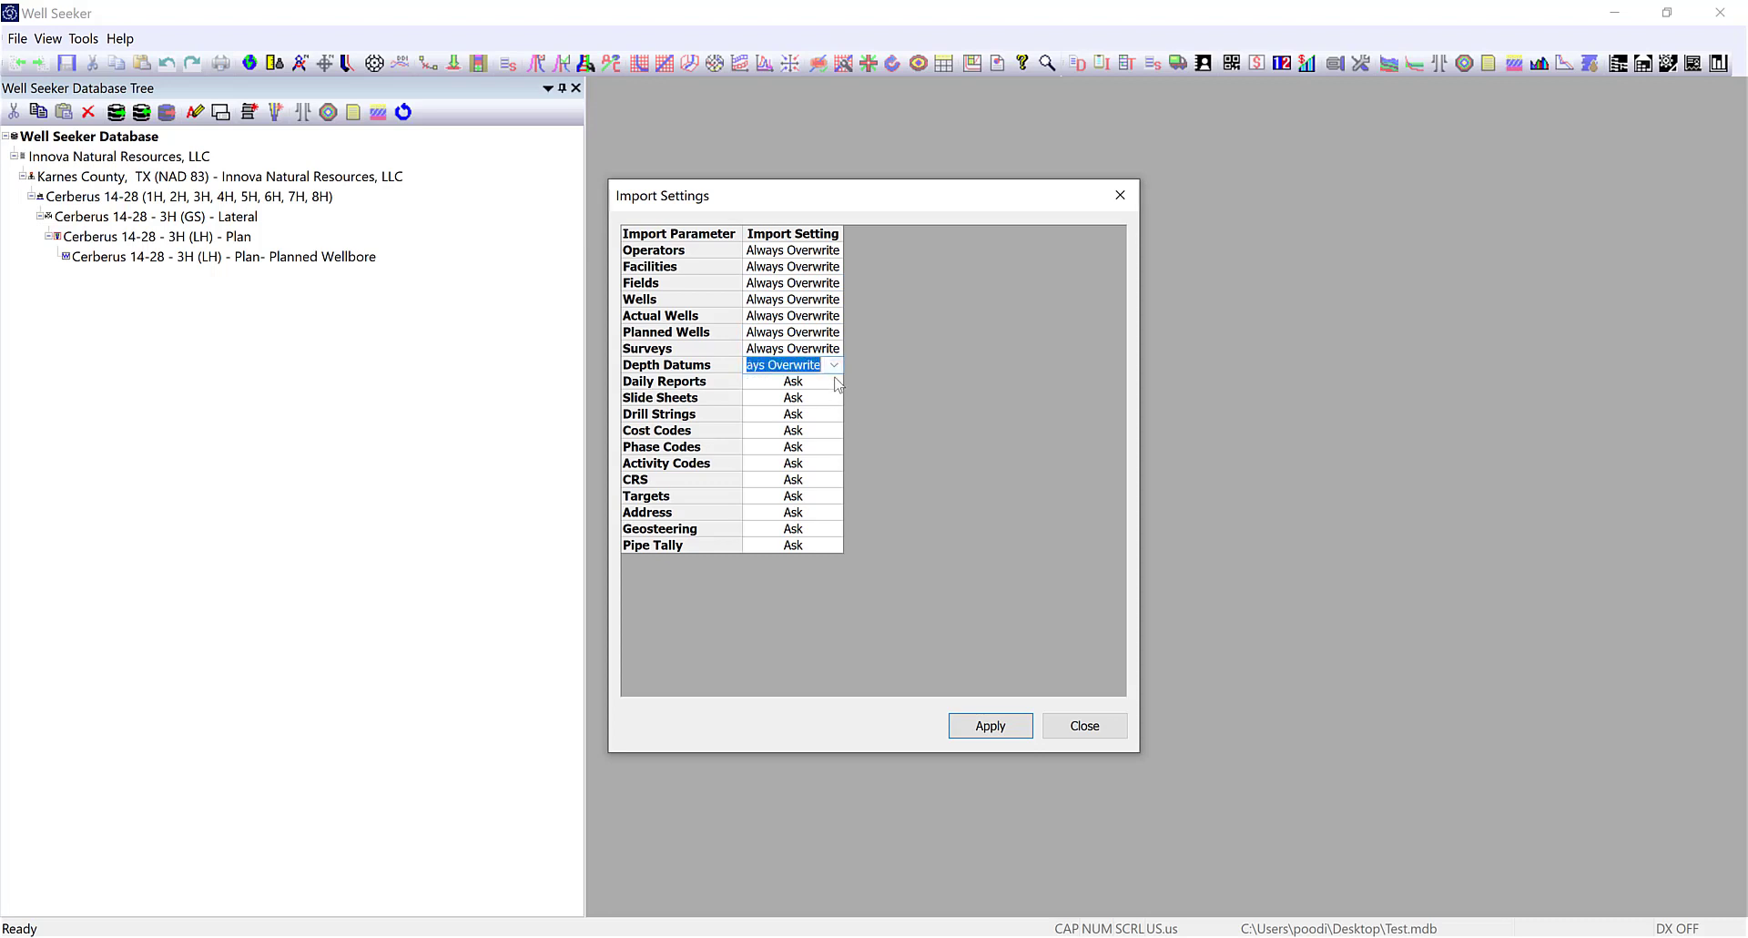
{"action": "left_click", "coordinate": [835, 385]}
{"action": "left_click", "coordinate": [833, 381]}
{"action": "left_click", "coordinate": [836, 413]}
Set the Slide Sheets and Drill Strings import parameters to Always Overwrite.
{"action": "left_click", "coordinate": [836, 398]}
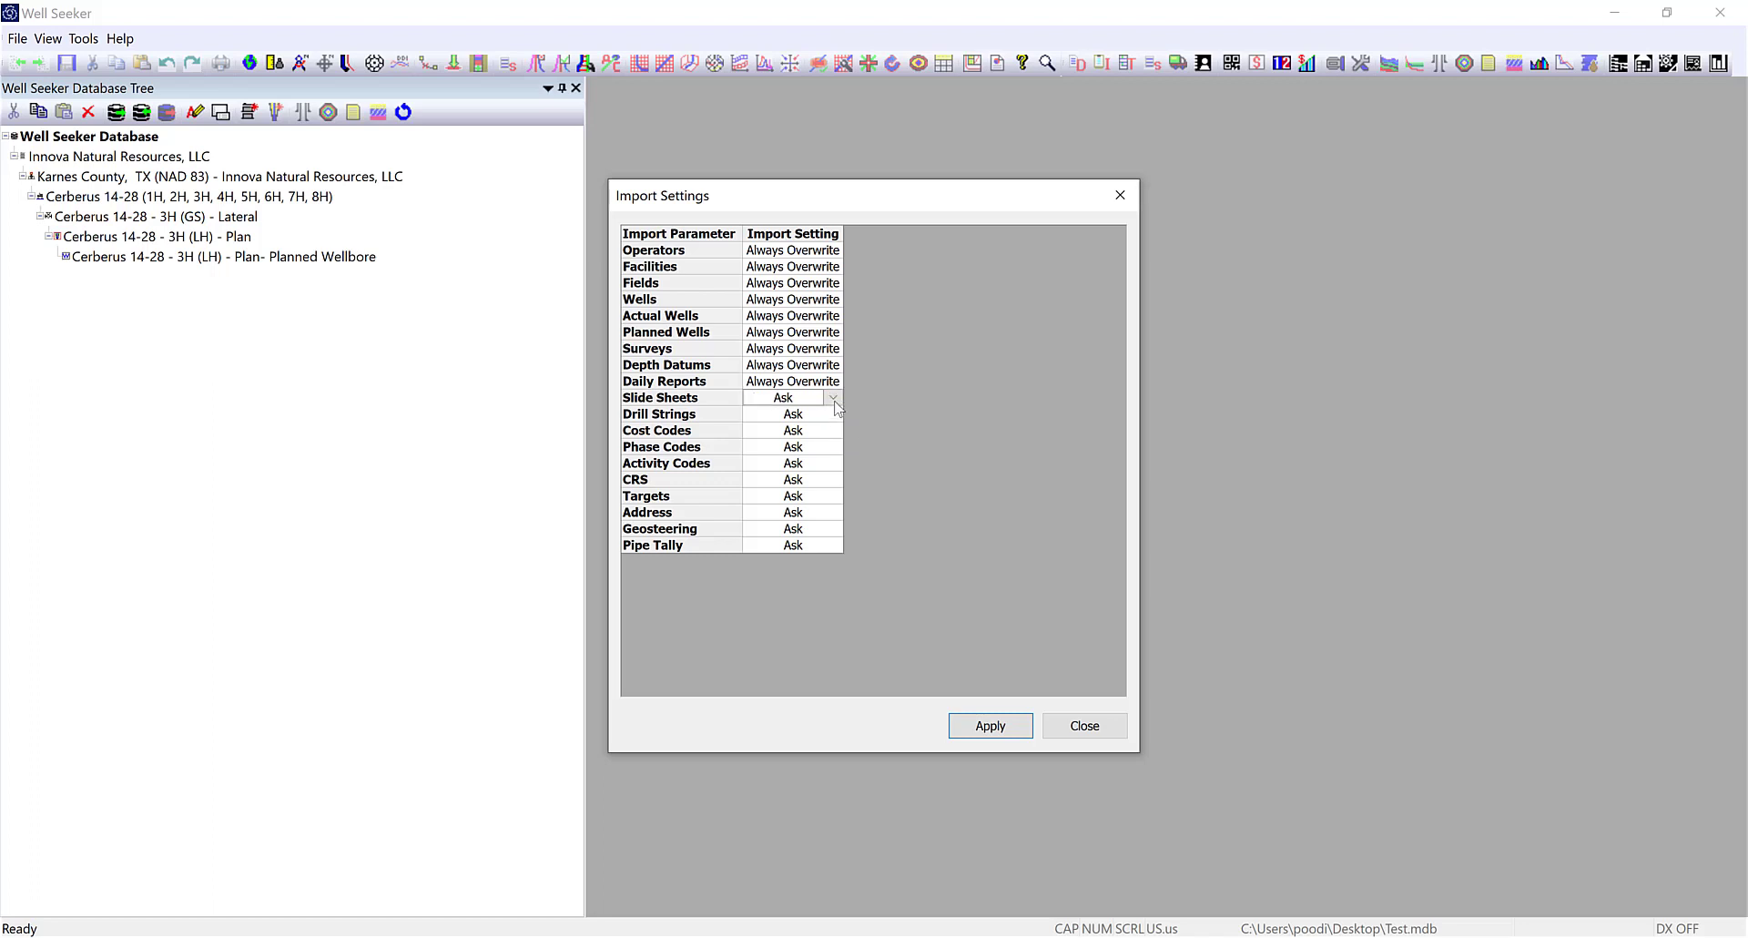
{"action": "left_click", "coordinate": [833, 398]}
{"action": "left_click", "coordinate": [836, 430]}
{"action": "left_click", "coordinate": [836, 414]}
{"action": "left_click", "coordinate": [833, 415]}
{"action": "left_click", "coordinate": [830, 446]}
Set the Cost Codes, Phase Codes and Activity Codes import parameters to Always Overwrite.
{"action": "left_click", "coordinate": [833, 430]}
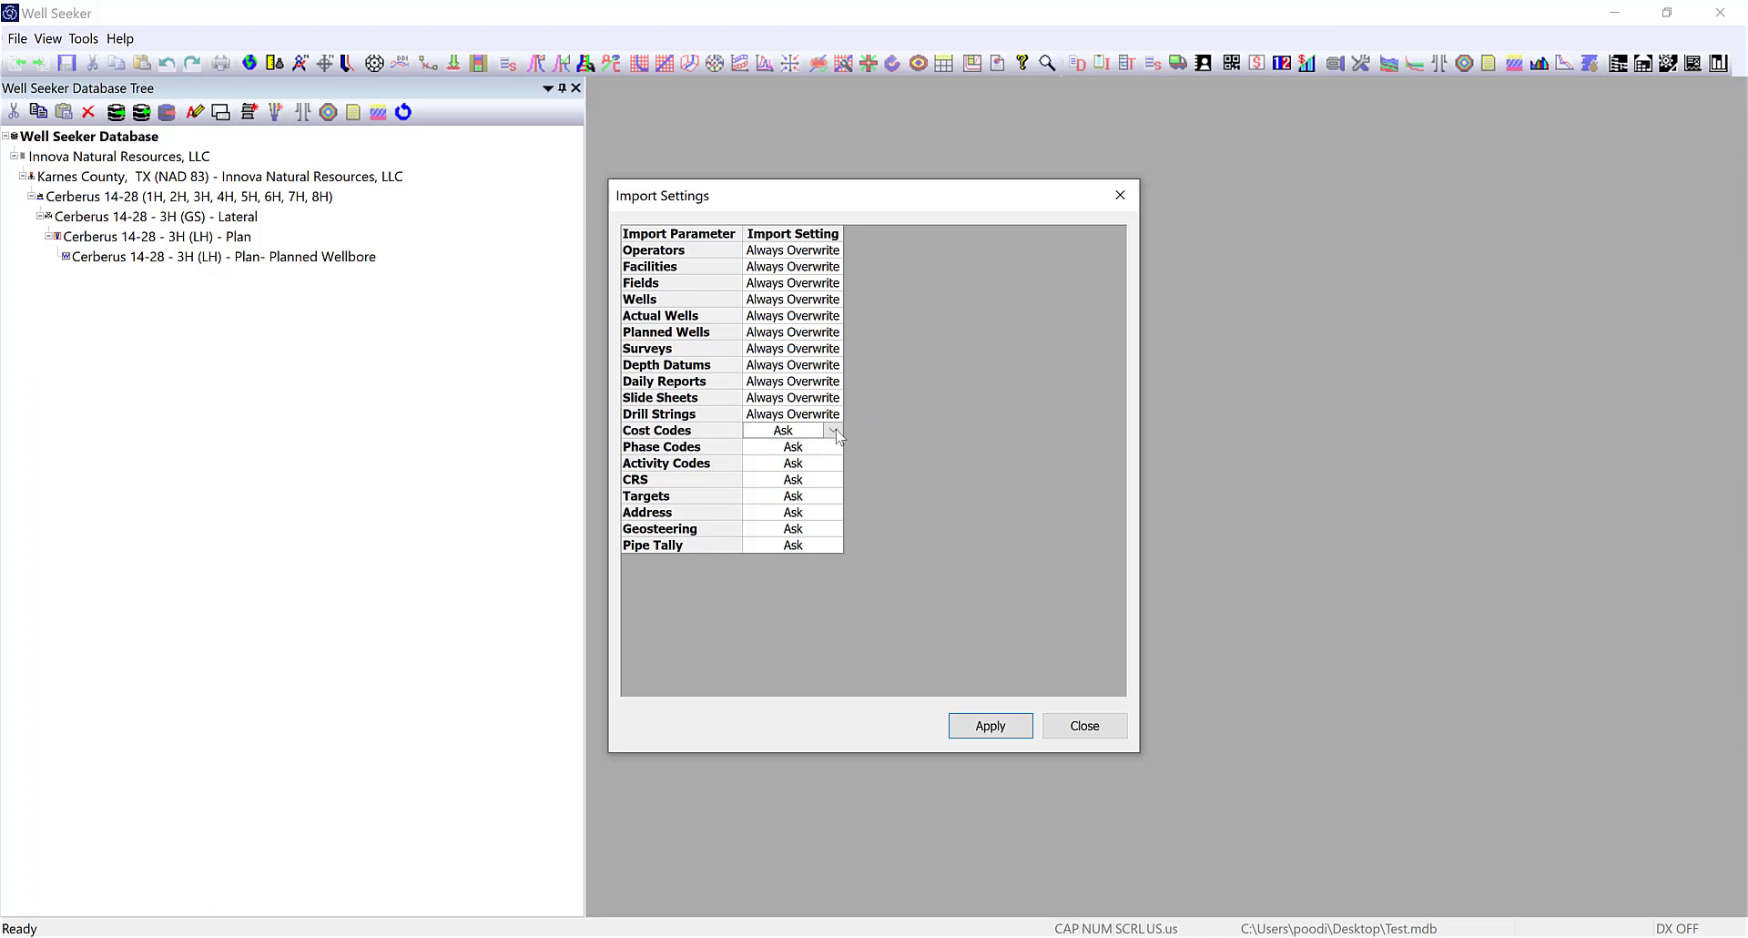
{"action": "left_click", "coordinate": [833, 431]}
{"action": "left_click", "coordinate": [828, 462]}
{"action": "left_click", "coordinate": [833, 447]}
{"action": "left_click", "coordinate": [833, 447]}
{"action": "left_click", "coordinate": [830, 479]}
{"action": "left_click", "coordinate": [833, 463]}
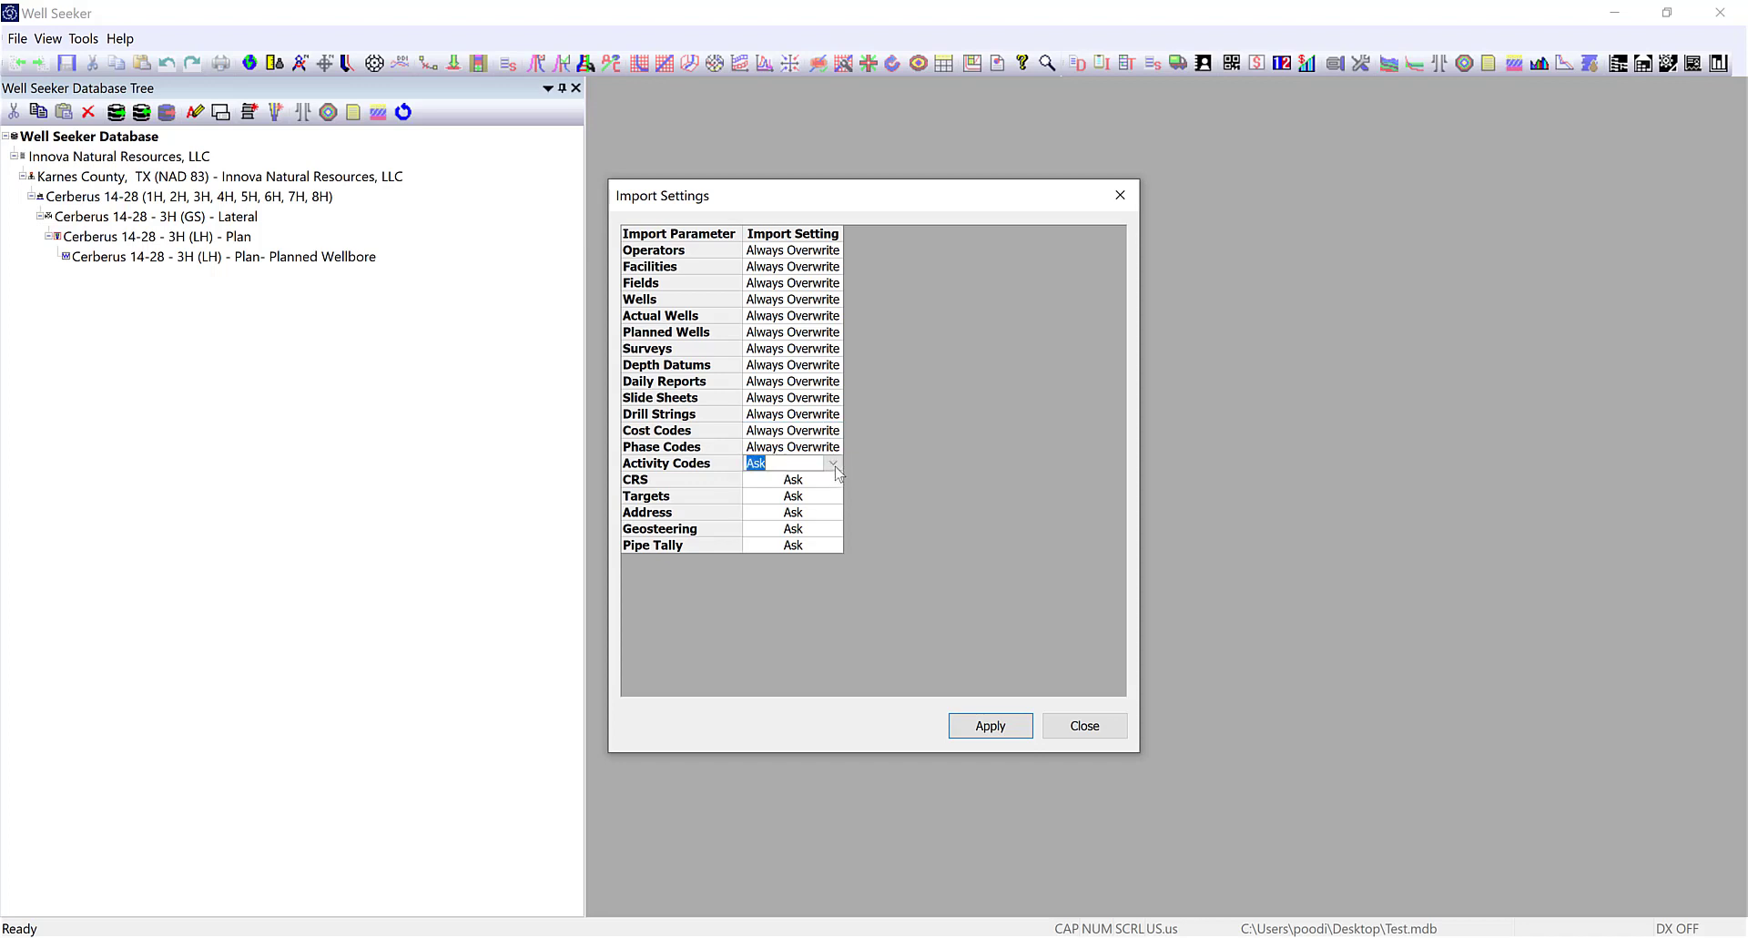
{"action": "left_click", "coordinate": [833, 463]}
{"action": "left_click", "coordinate": [830, 496]}
Set the CRS, Targets and Address import parameters to Always Overwrite.
{"action": "left_click", "coordinate": [832, 481]}
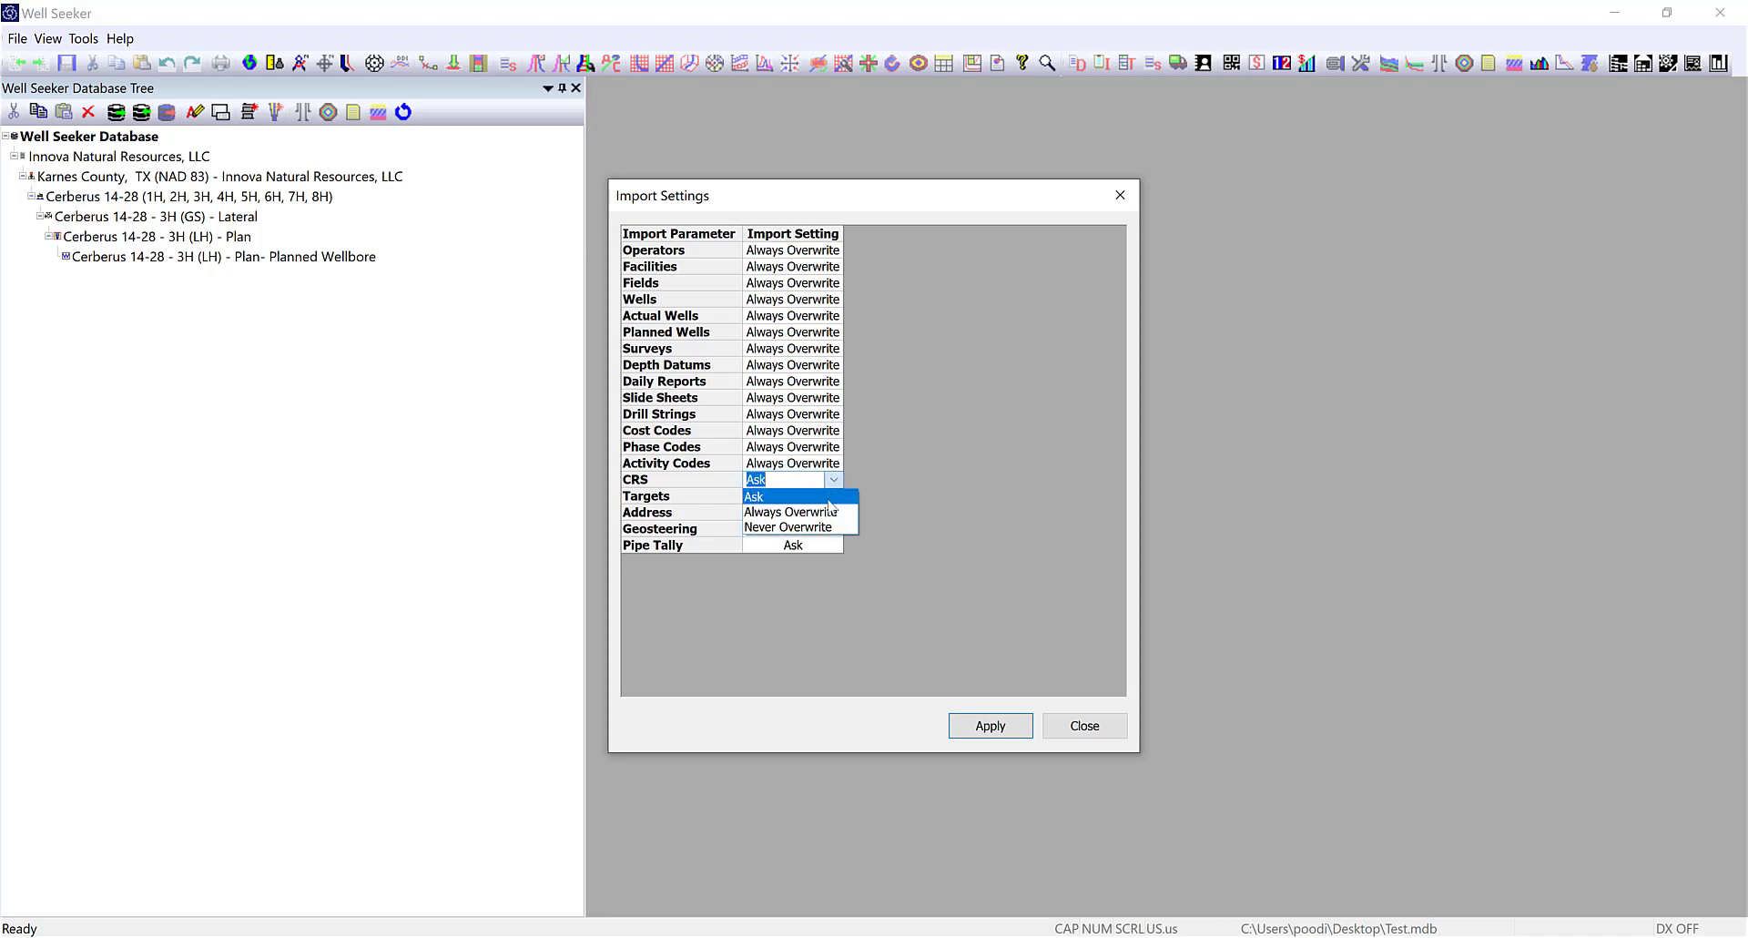
{"action": "left_click", "coordinate": [831, 509]}
{"action": "left_click", "coordinate": [836, 498]}
{"action": "left_click", "coordinate": [834, 496]}
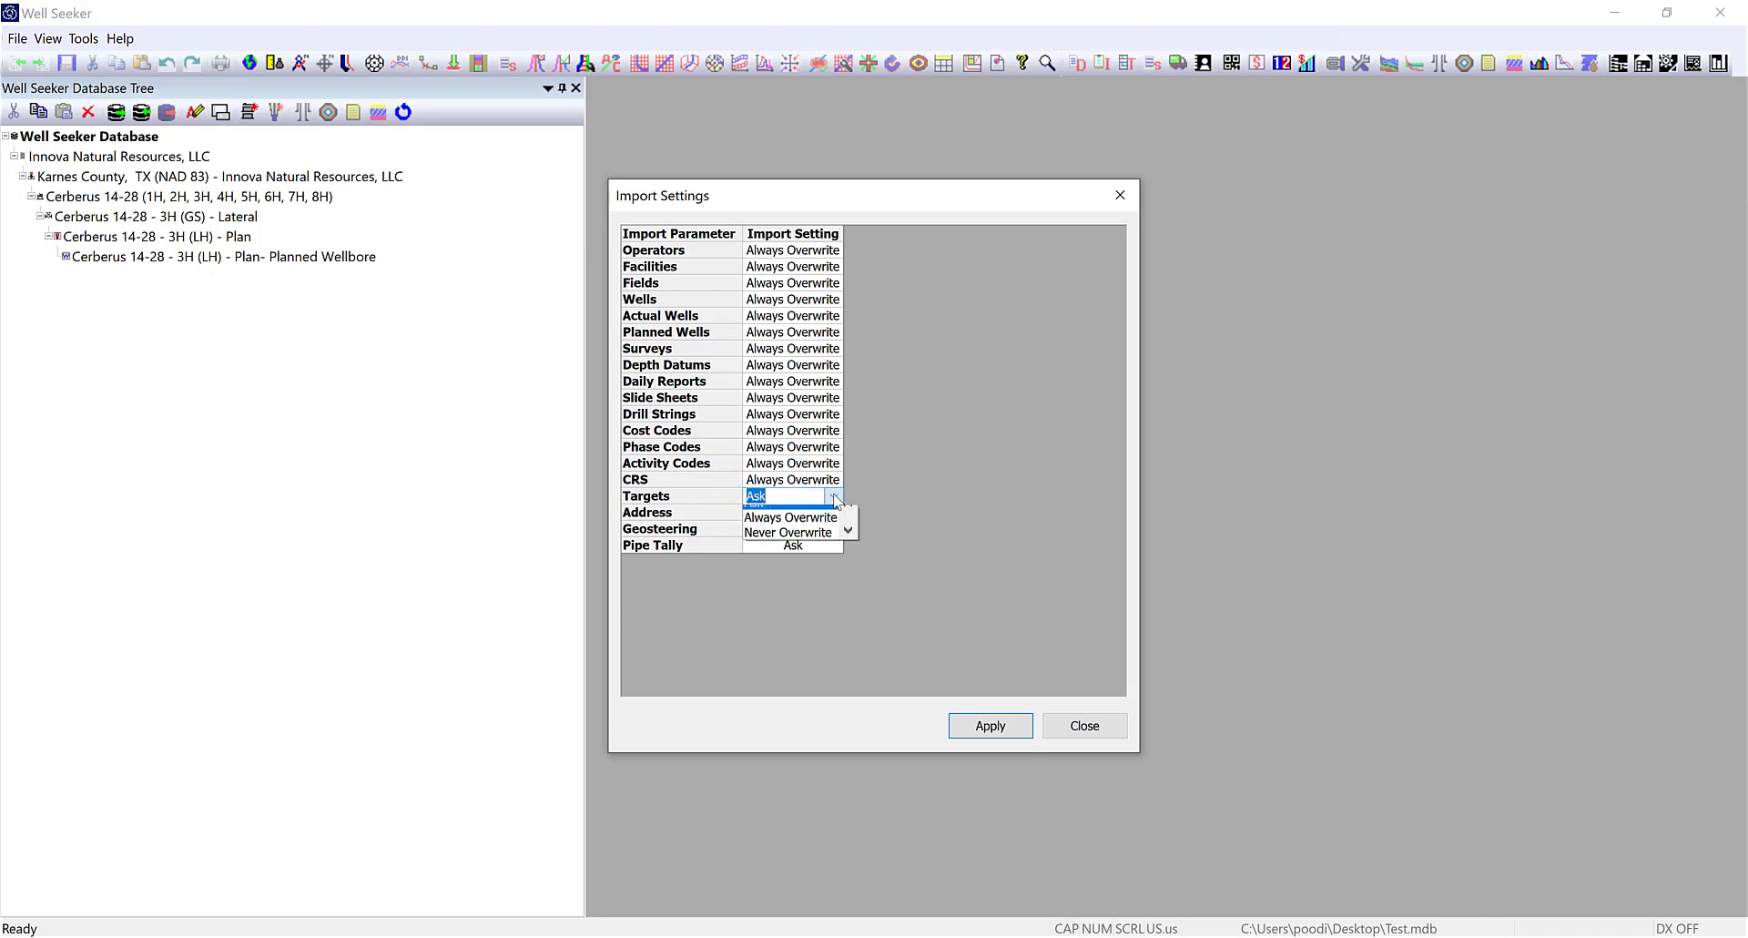
{"action": "left_click", "coordinate": [829, 530]}
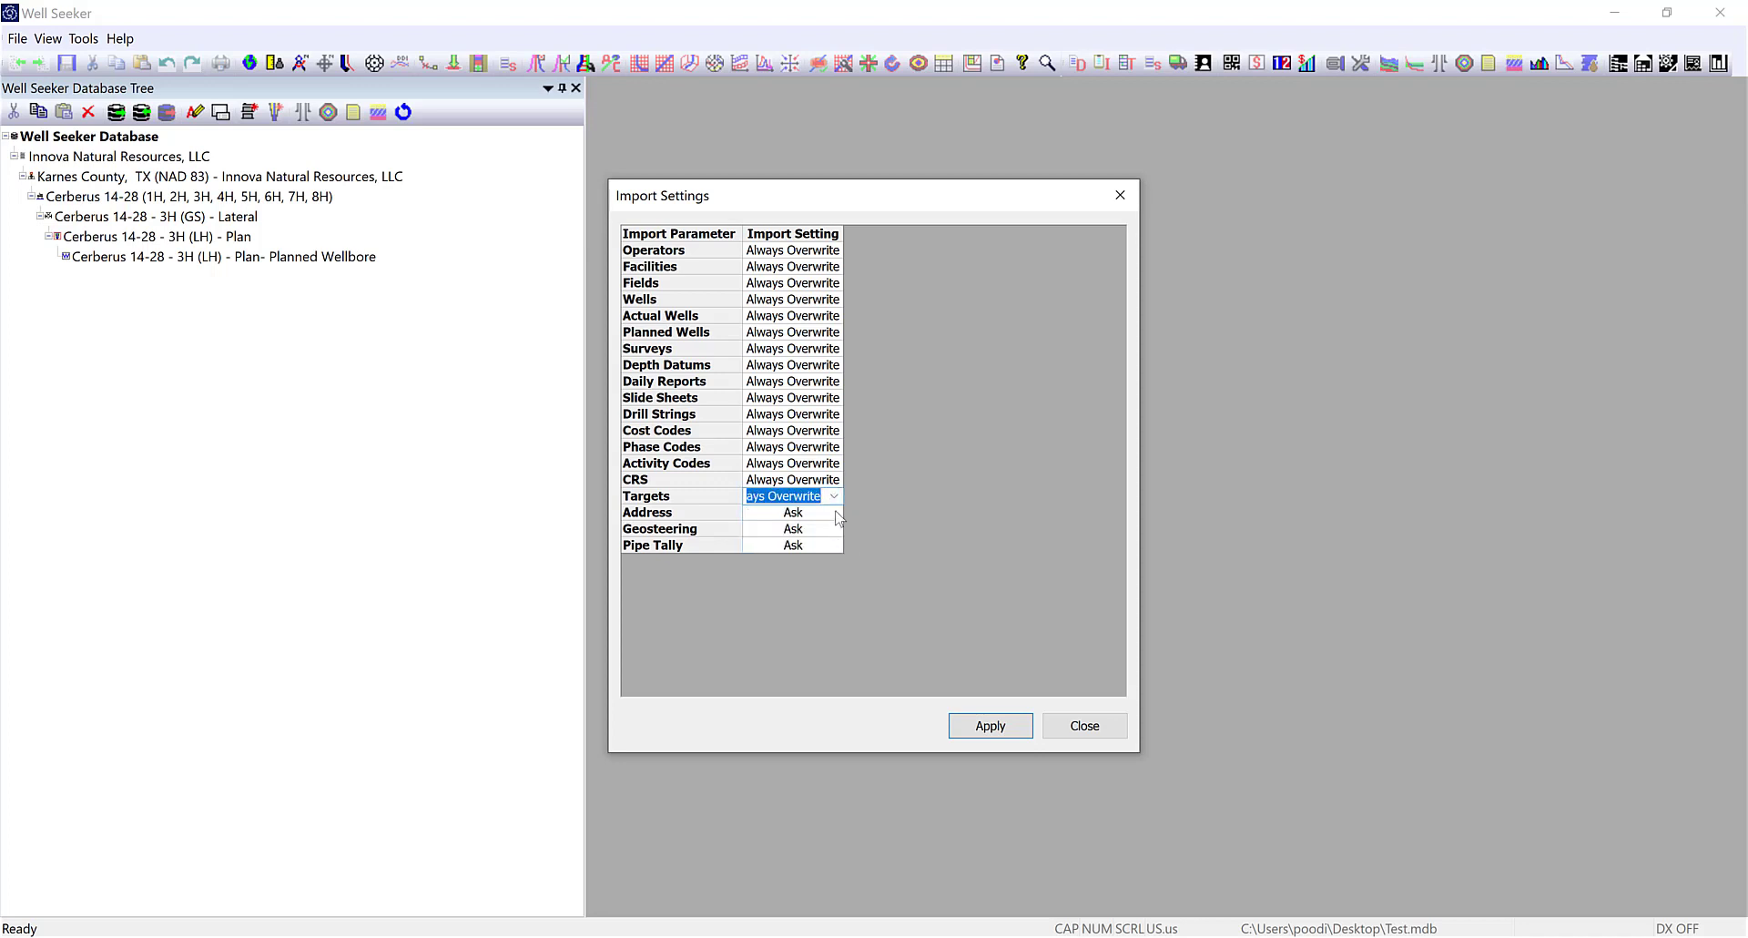
{"action": "left_click", "coordinate": [834, 513]}
{"action": "left_click", "coordinate": [834, 513]}
{"action": "left_click", "coordinate": [824, 545]}
Set Geosteering and Pipe Tally to Always Overwrite, then apply the import settings and close them.
{"action": "left_click", "coordinate": [834, 529]}
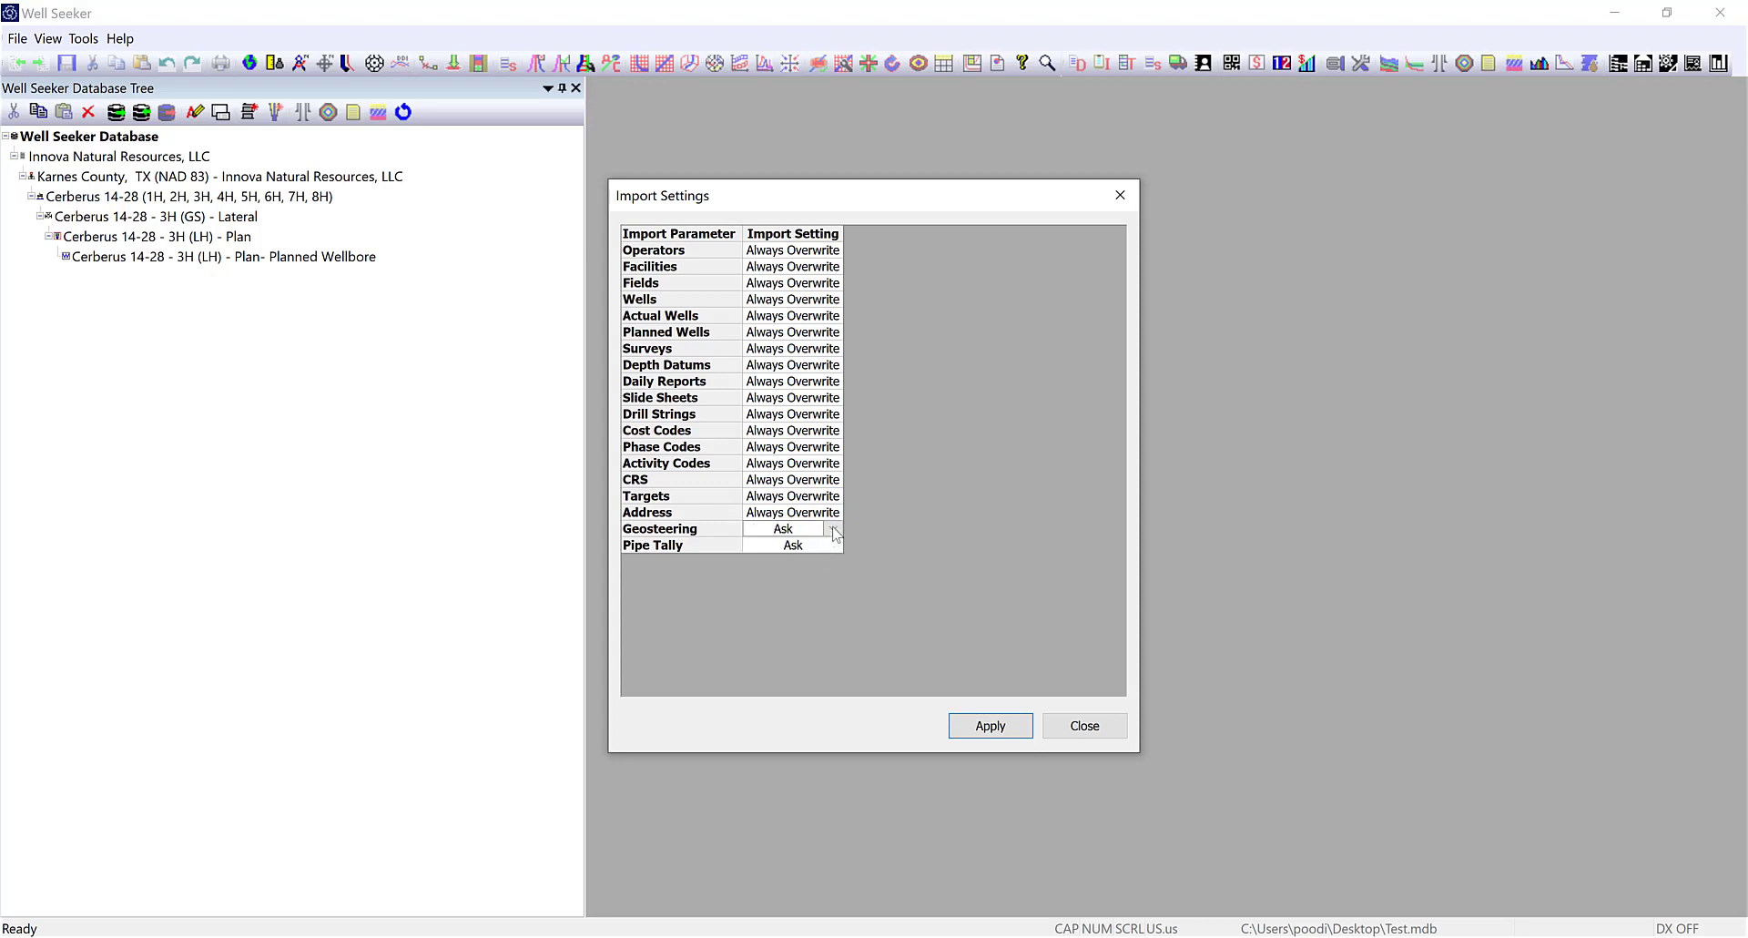
{"action": "left_click", "coordinate": [834, 529]}
{"action": "left_click", "coordinate": [825, 561]}
{"action": "left_click", "coordinate": [834, 544]}
{"action": "left_click", "coordinate": [834, 544]}
{"action": "left_click", "coordinate": [817, 577]}
{"action": "left_click", "coordinate": [861, 533]}
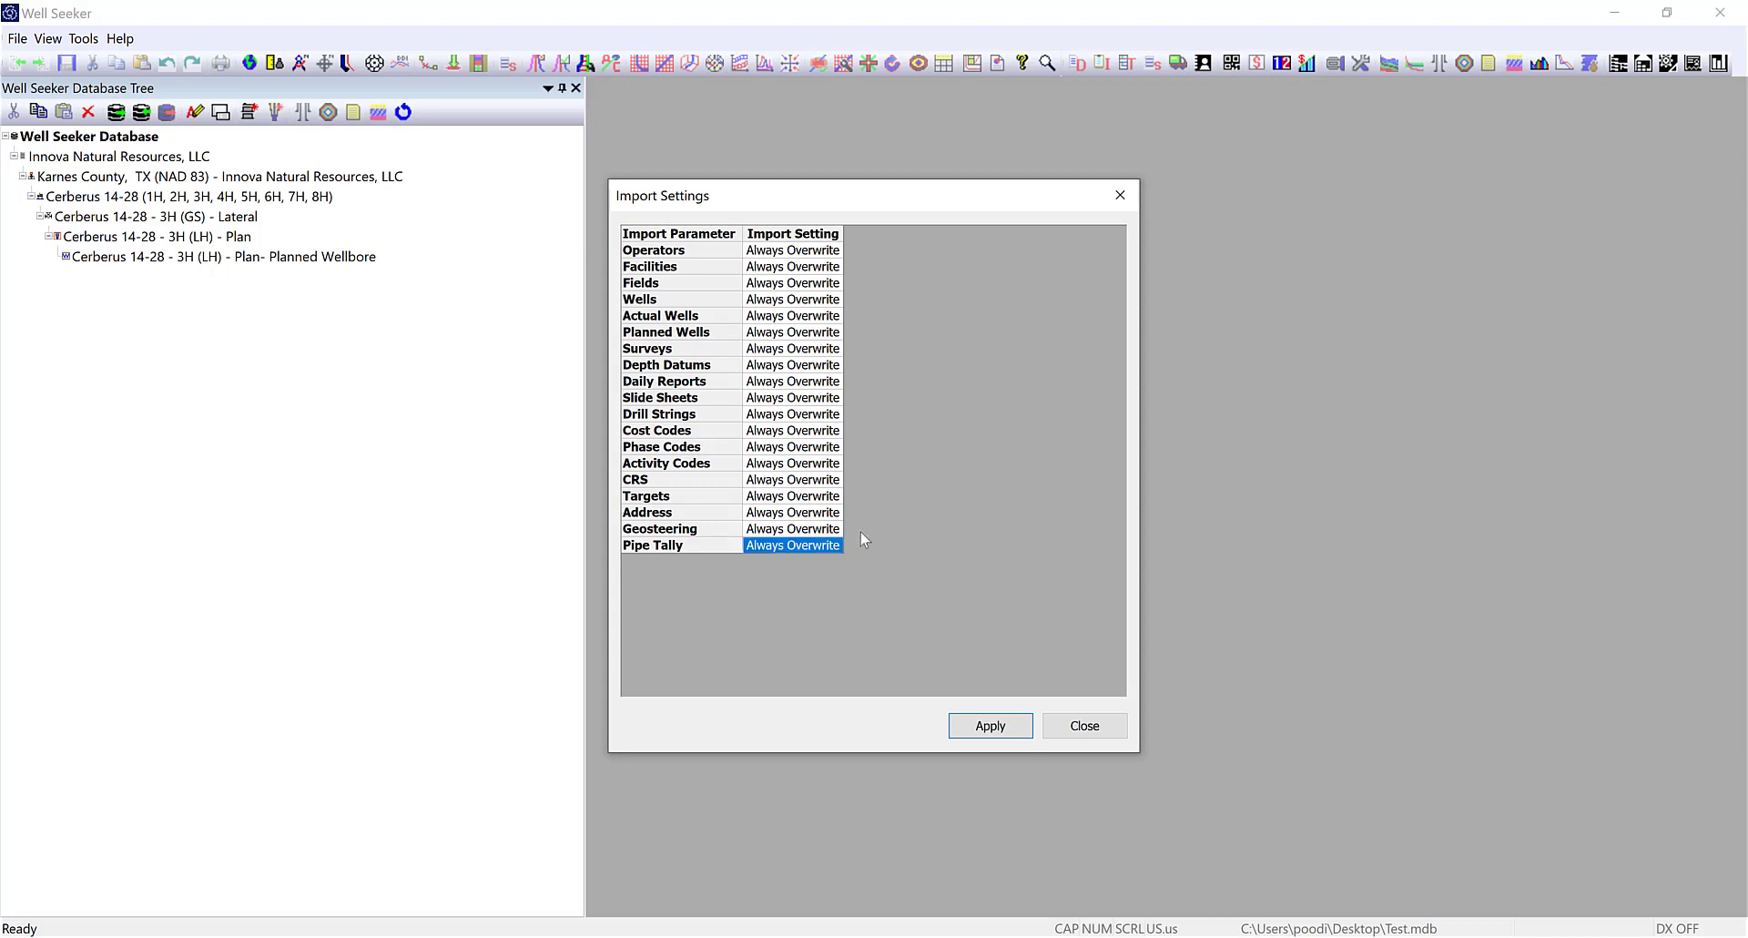
{"action": "left_click", "coordinate": [998, 733]}
{"action": "left_click", "coordinate": [1084, 726]}
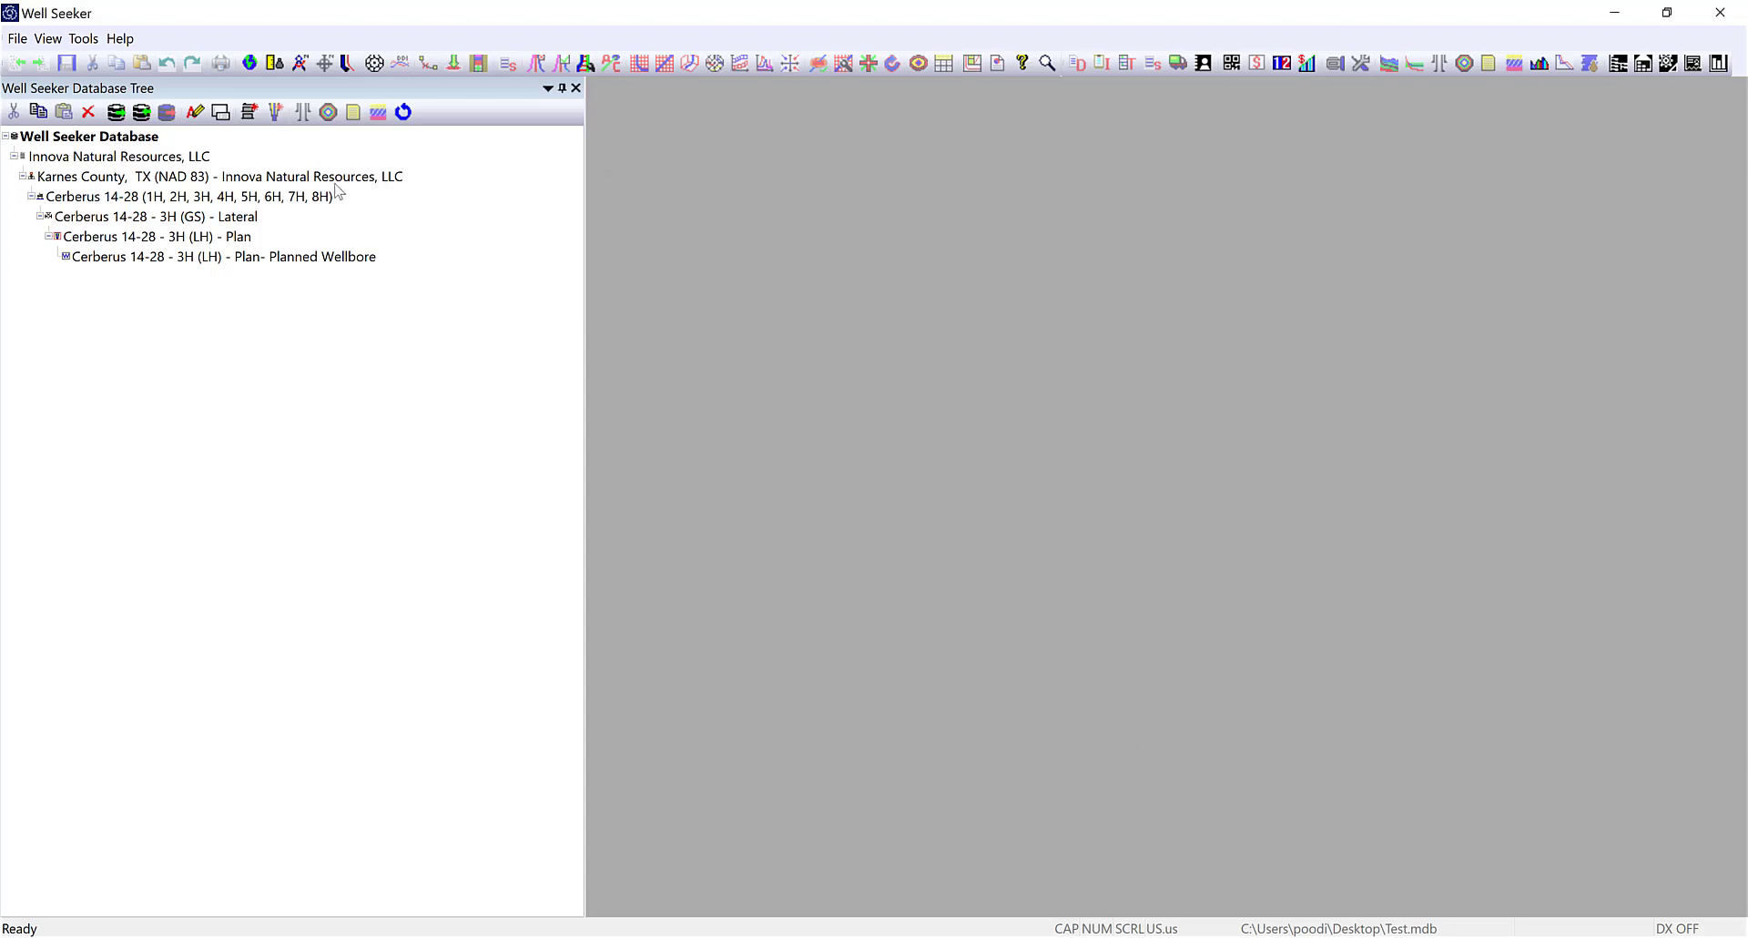
Import the Cerberus 14-28 - 3H (LH) - Plan_Export_1_4_2021 @ 14_2.mdb file into the Well Seeker Database root.
{"action": "mouse_move", "coordinate": [138, 230]}
{"action": "right_click", "coordinate": [80, 138]}
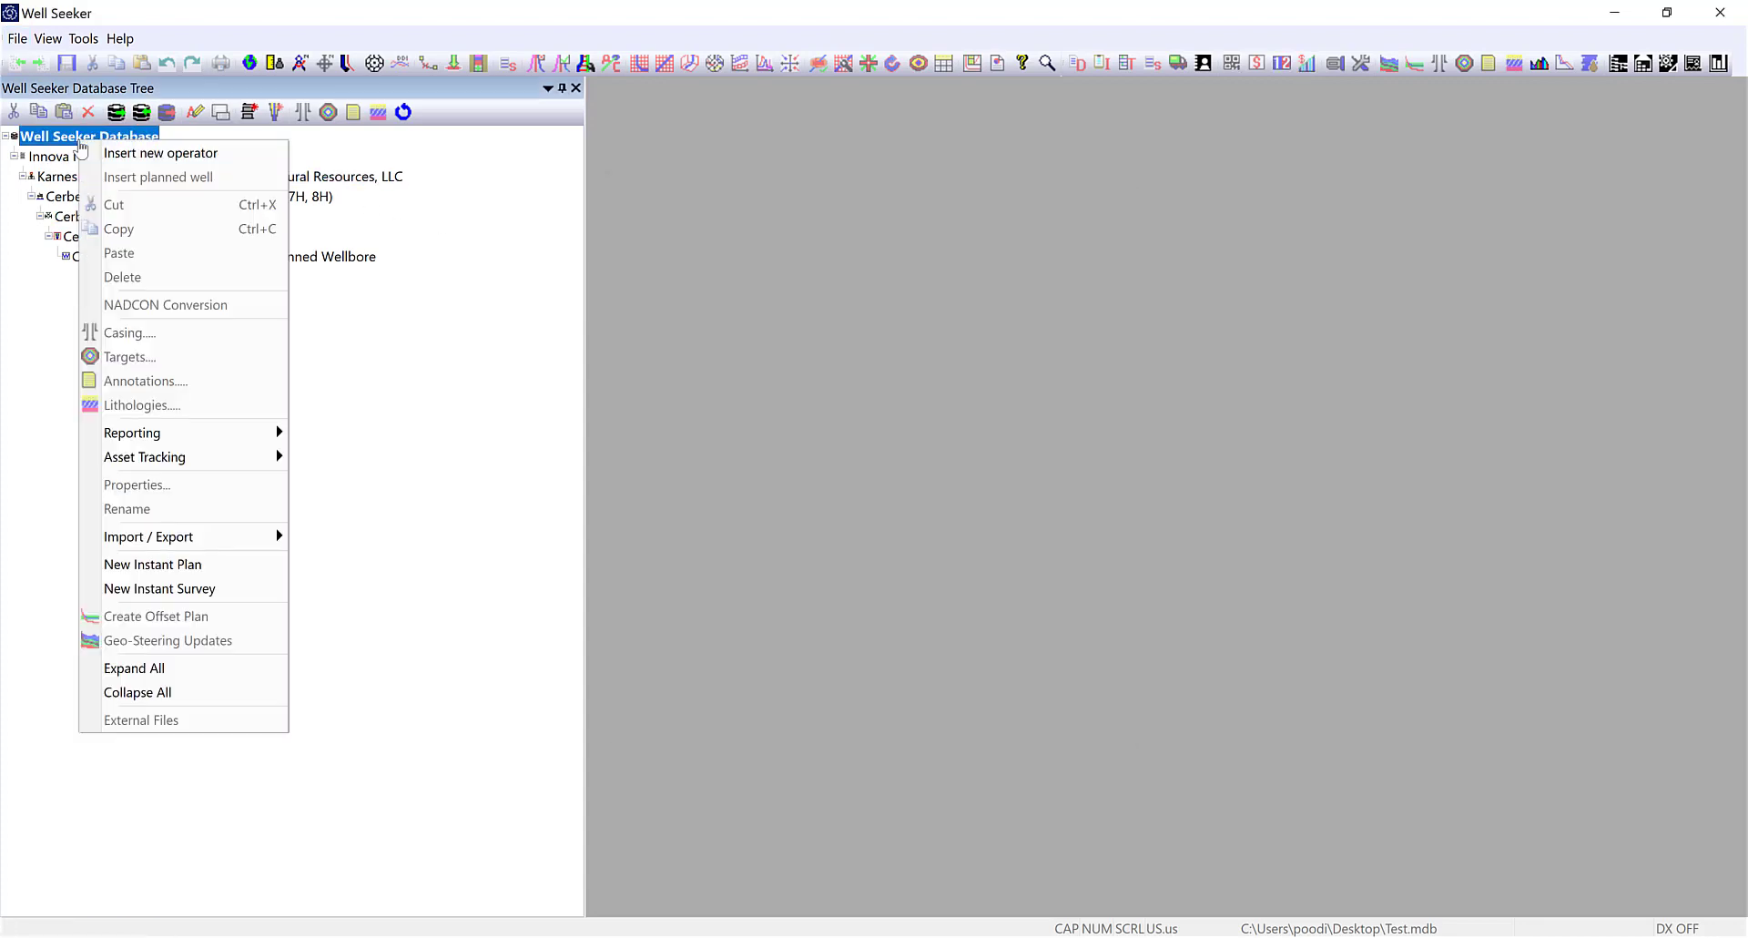
{"action": "mouse_move", "coordinate": [146, 537]}
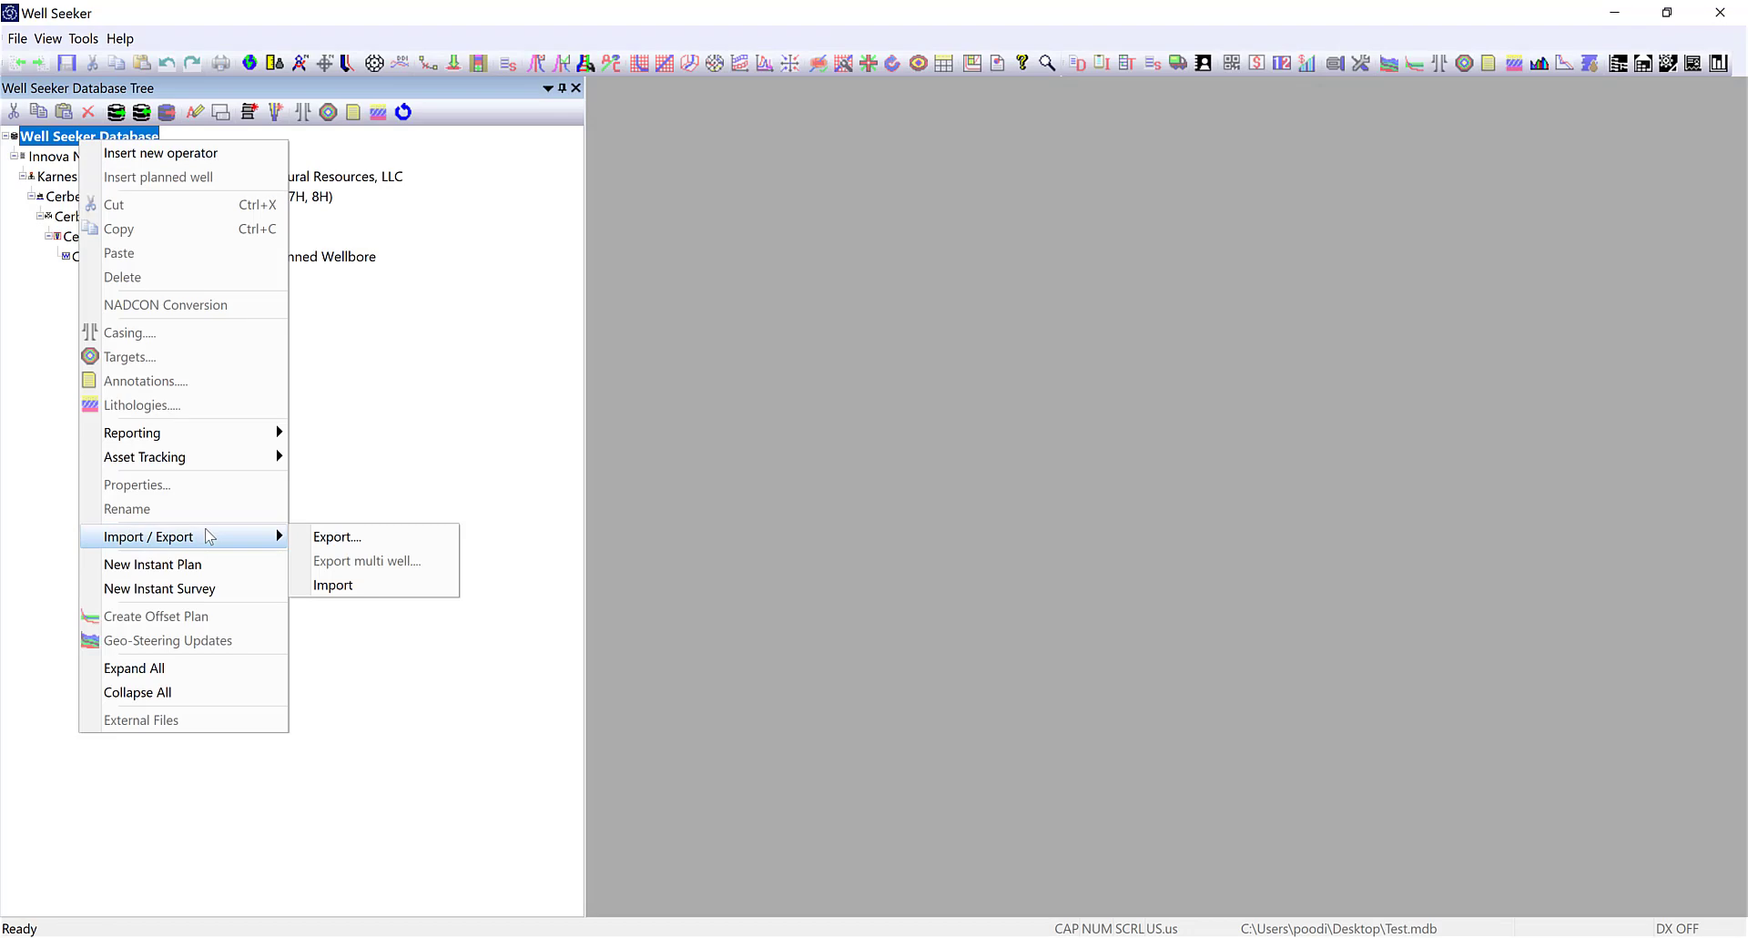
{"action": "left_click", "coordinate": [351, 582]}
{"action": "left_click", "coordinate": [910, 438]}
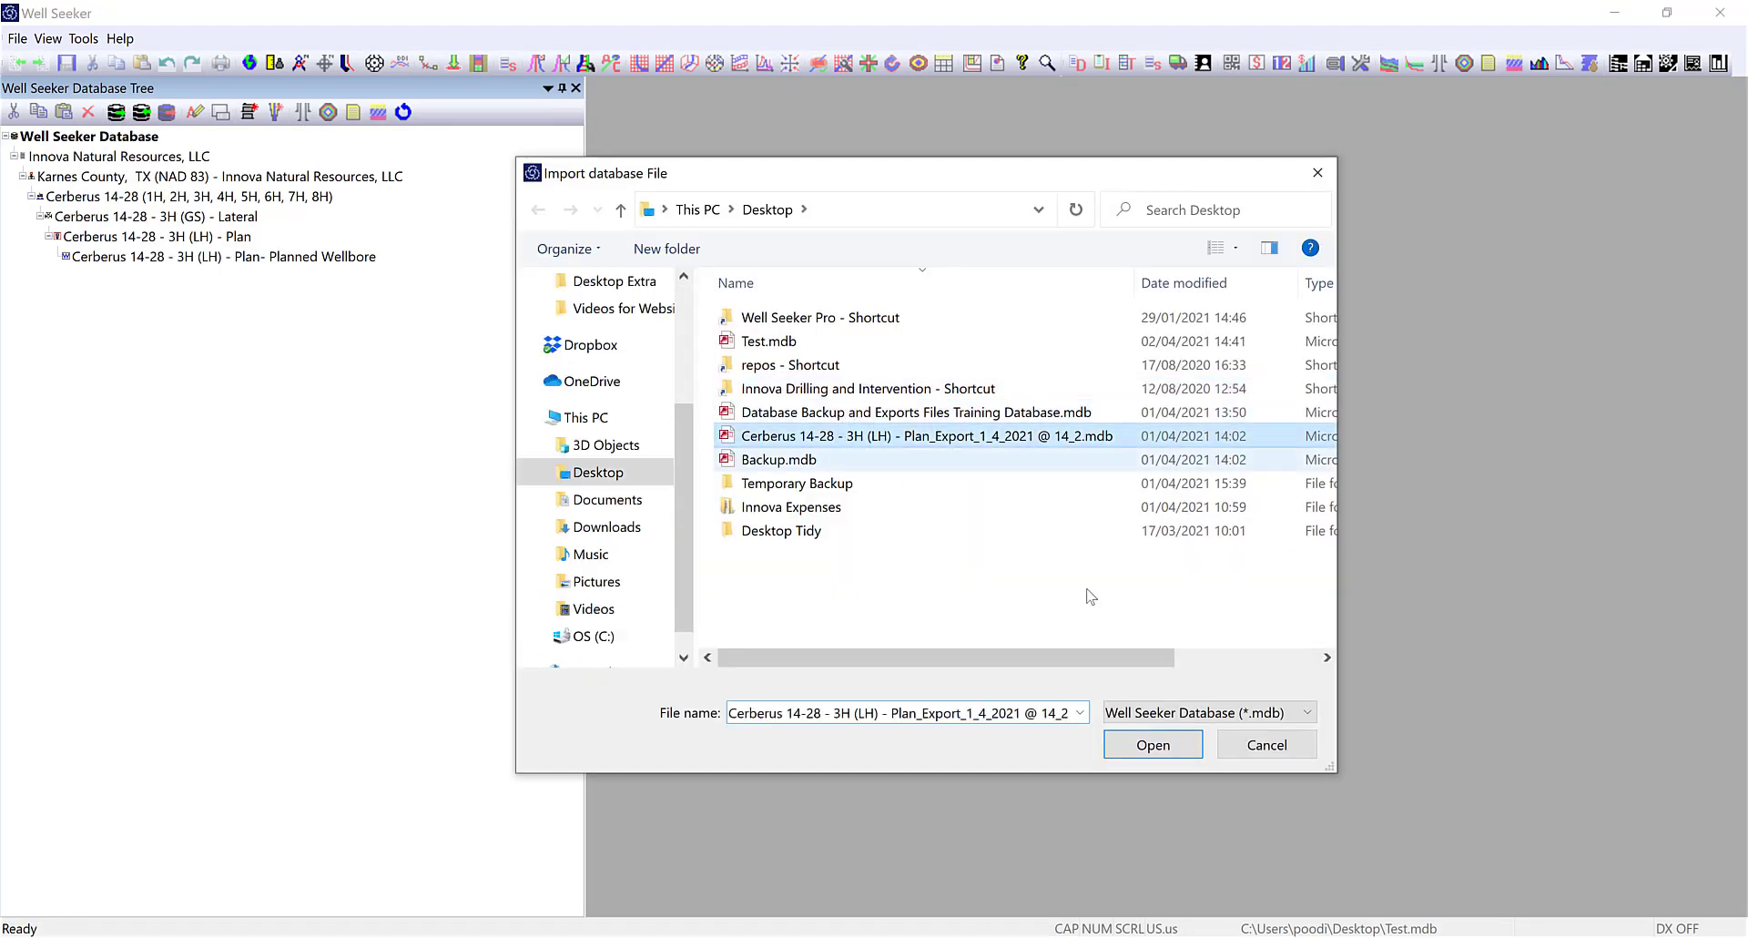
{"action": "left_click", "coordinate": [1152, 745]}
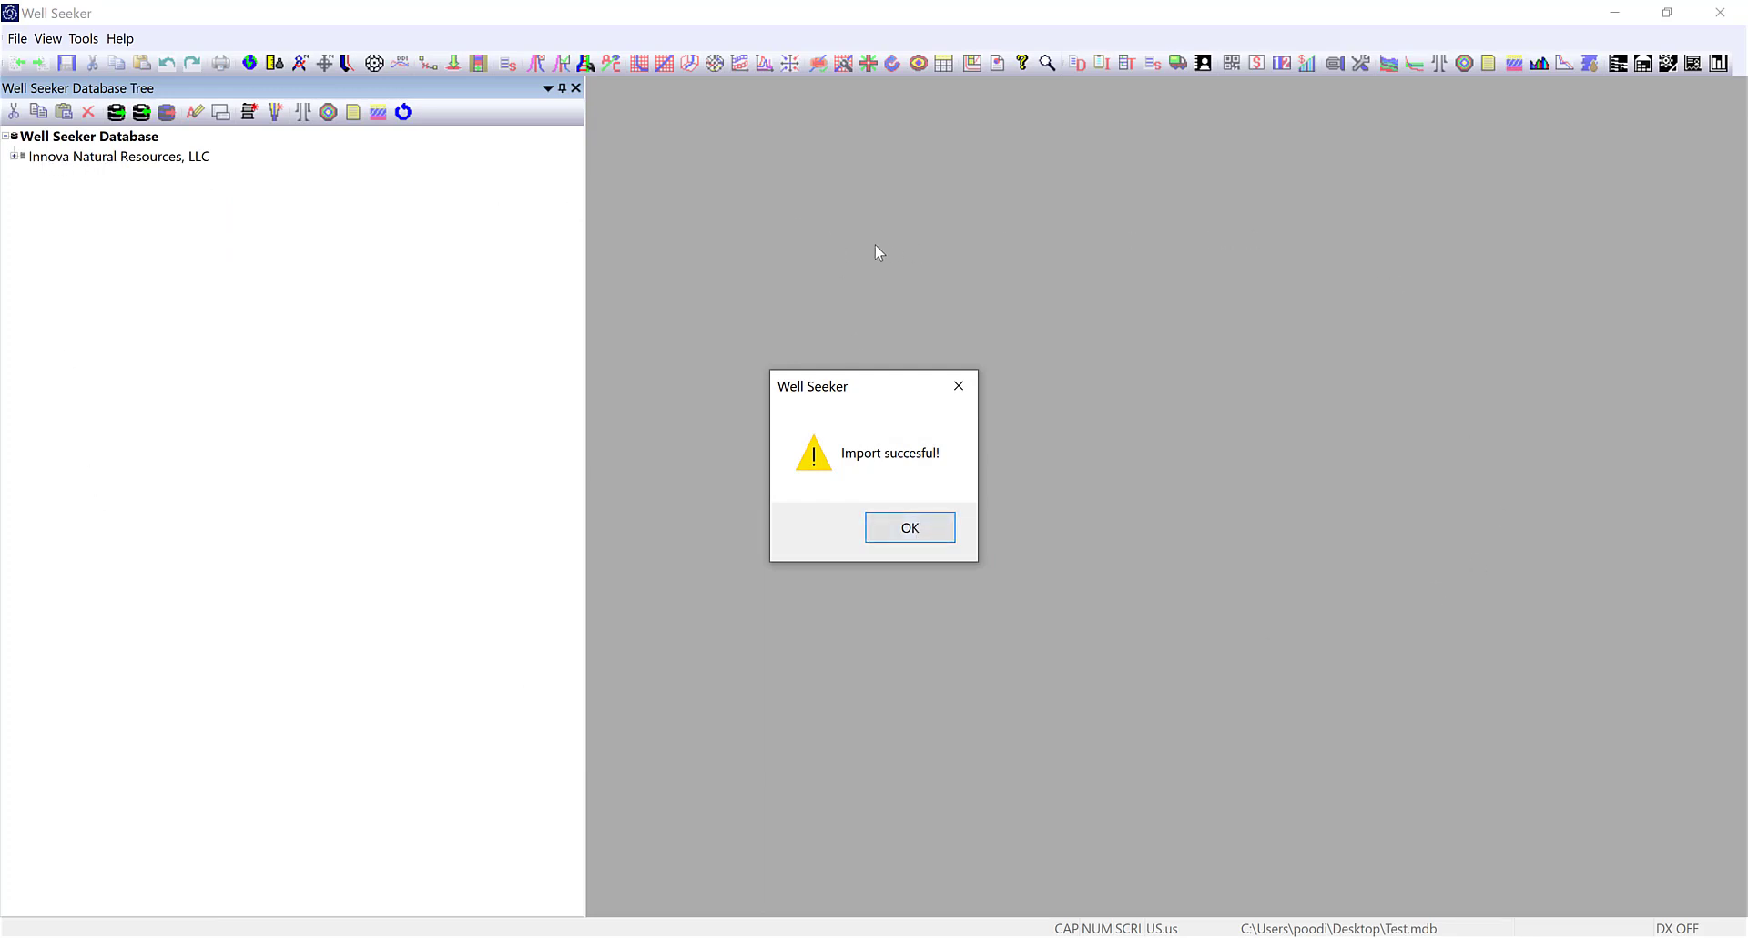
{"action": "left_click", "coordinate": [925, 532]}
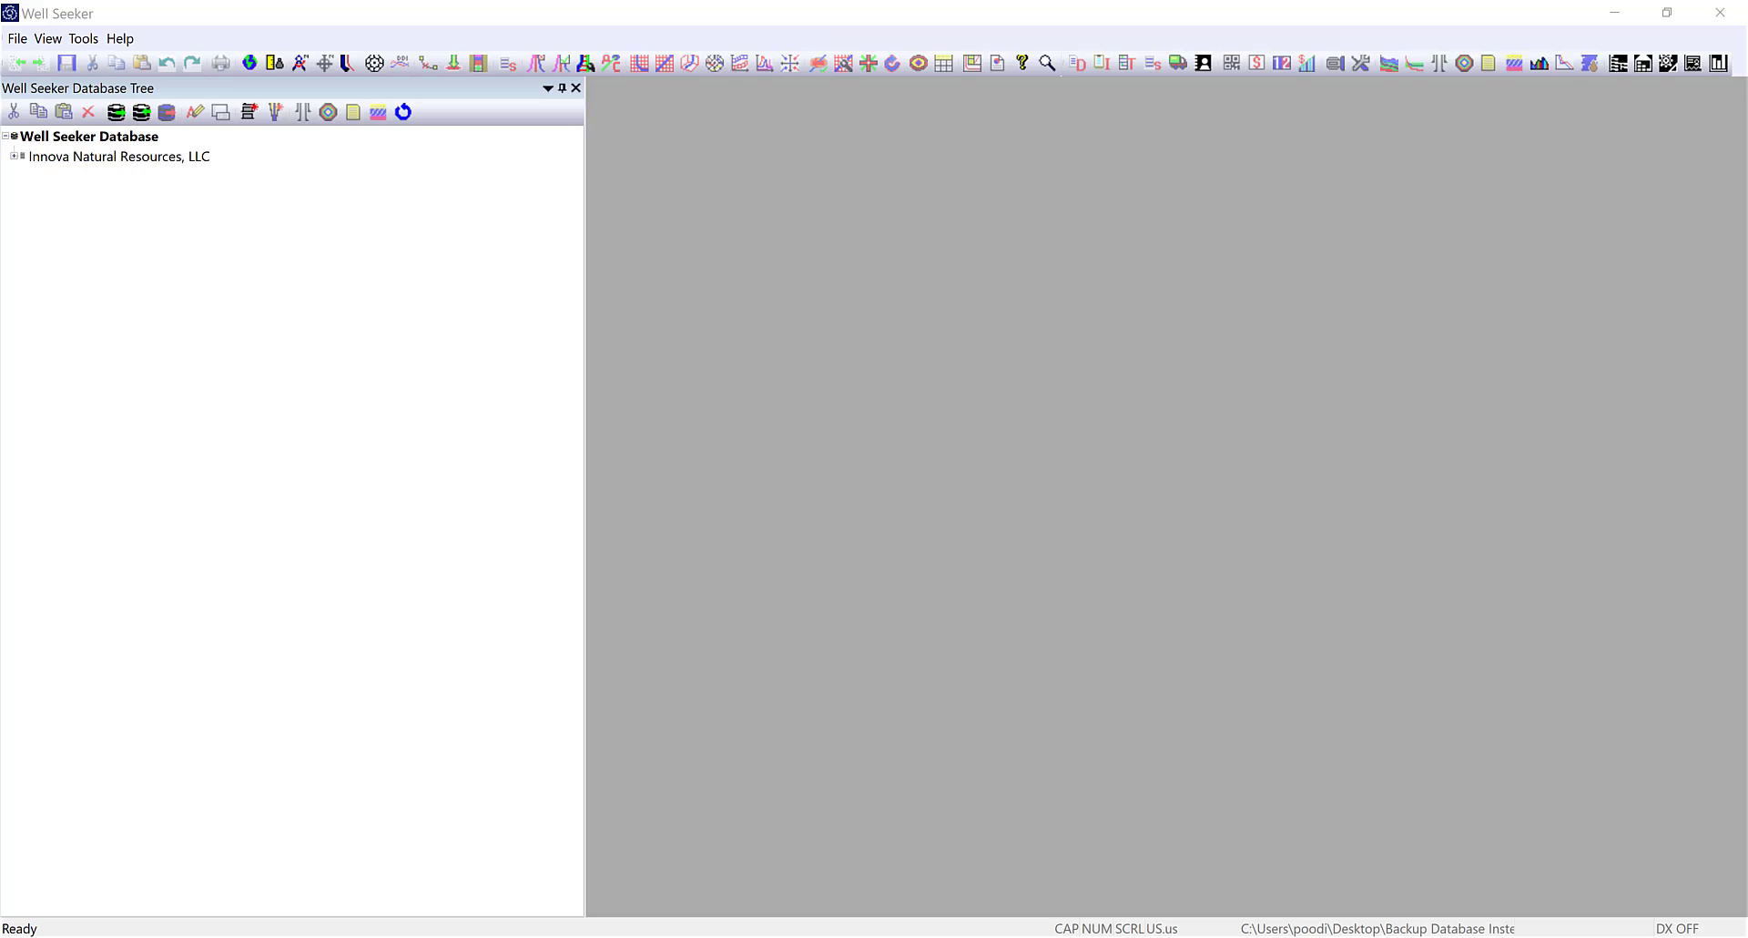
Minimize Well Seeker to reveal the desktop and locate the Example.edm.xml file.
{"action": "left_click", "coordinate": [1614, 12]}
{"action": "left_click", "coordinate": [247, 287]}
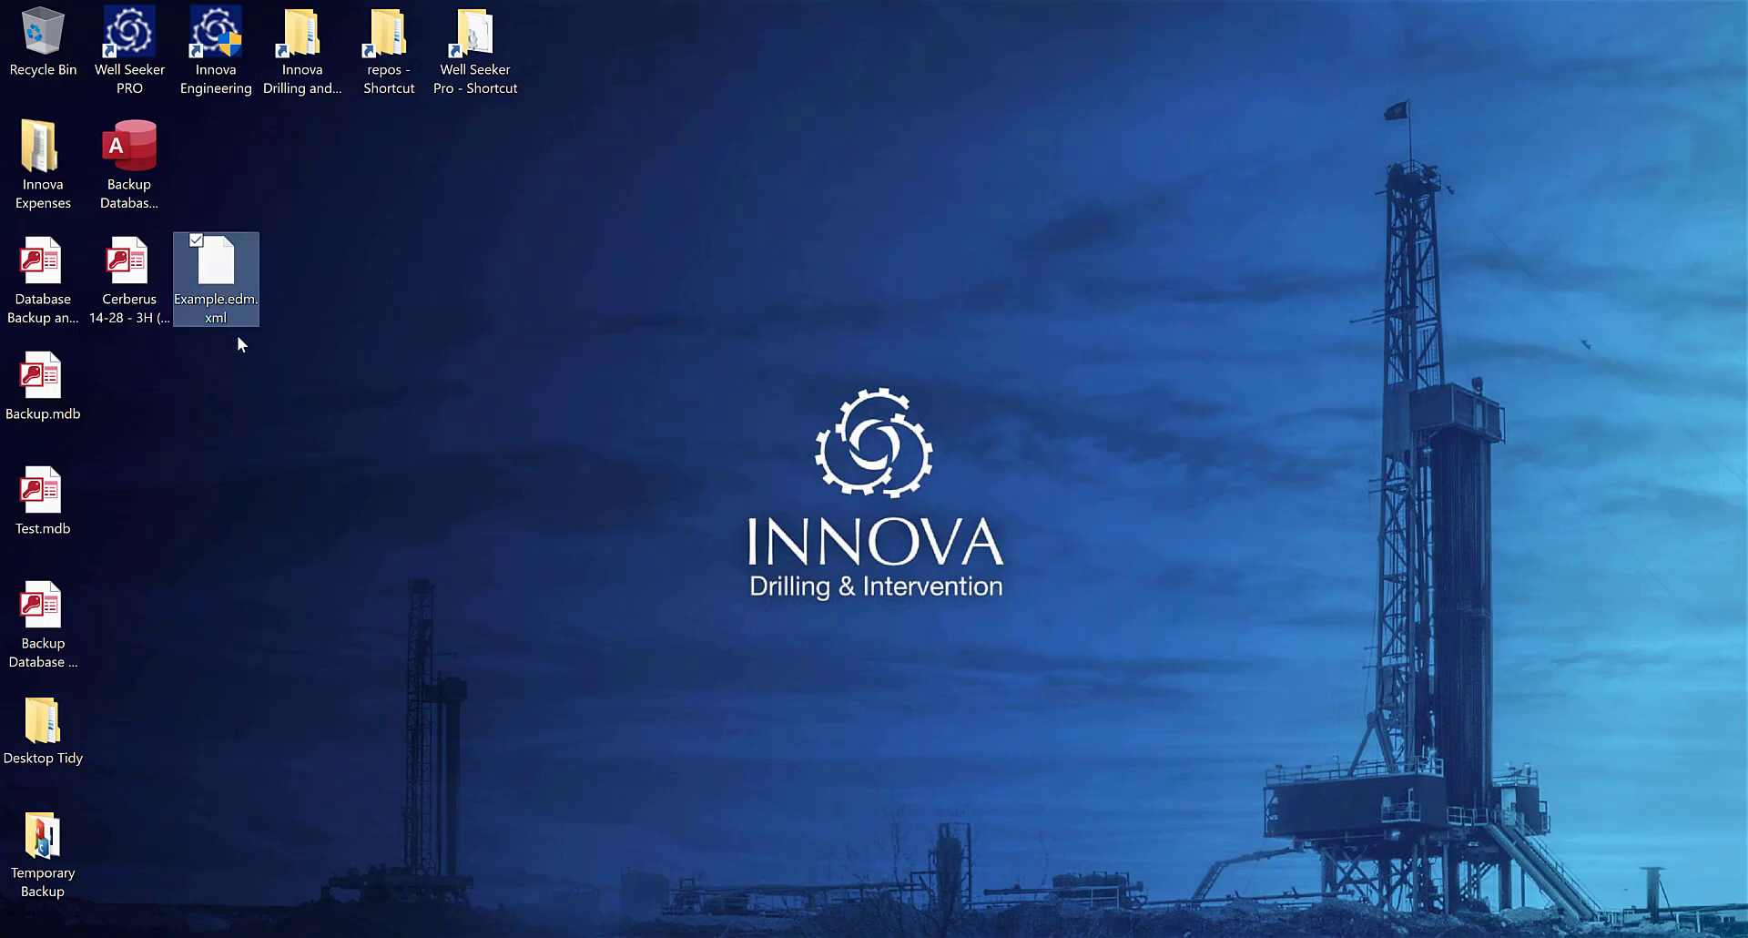
{"action": "mouse_move", "coordinate": [246, 310]}
{"action": "left_click", "coordinate": [275, 259]}
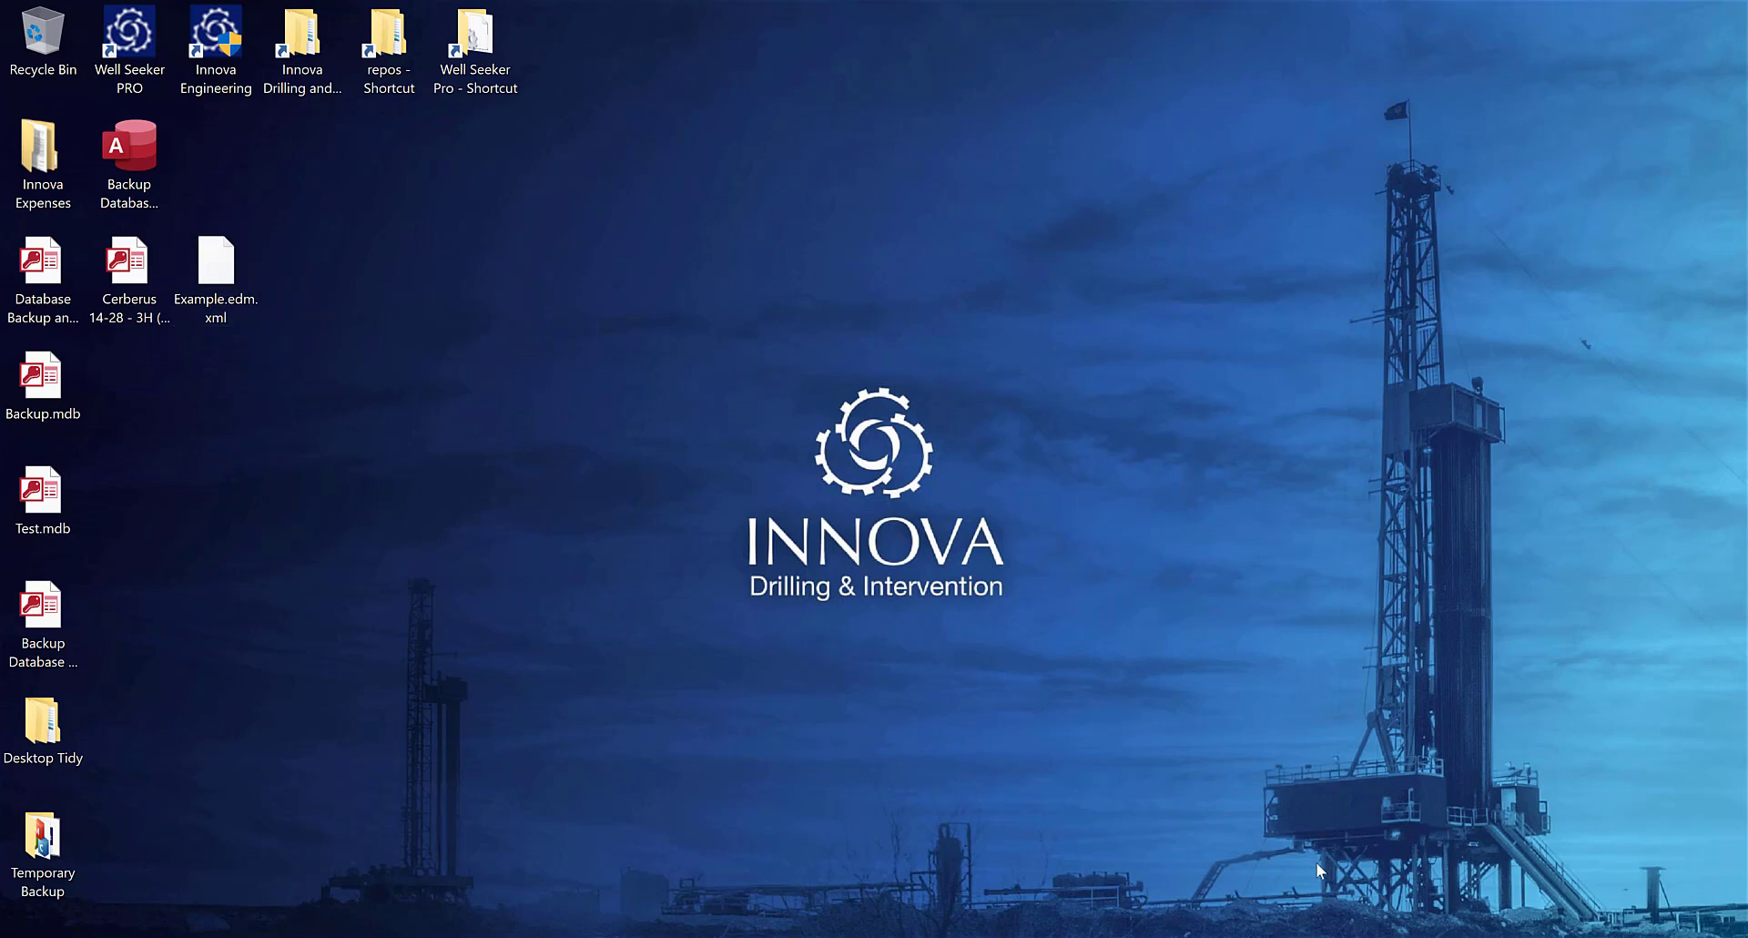
Switch back to Well Seeker and view the Import / Export options for the Well Seeker Database root.
{"action": "mouse_move", "coordinate": [1233, 937]}
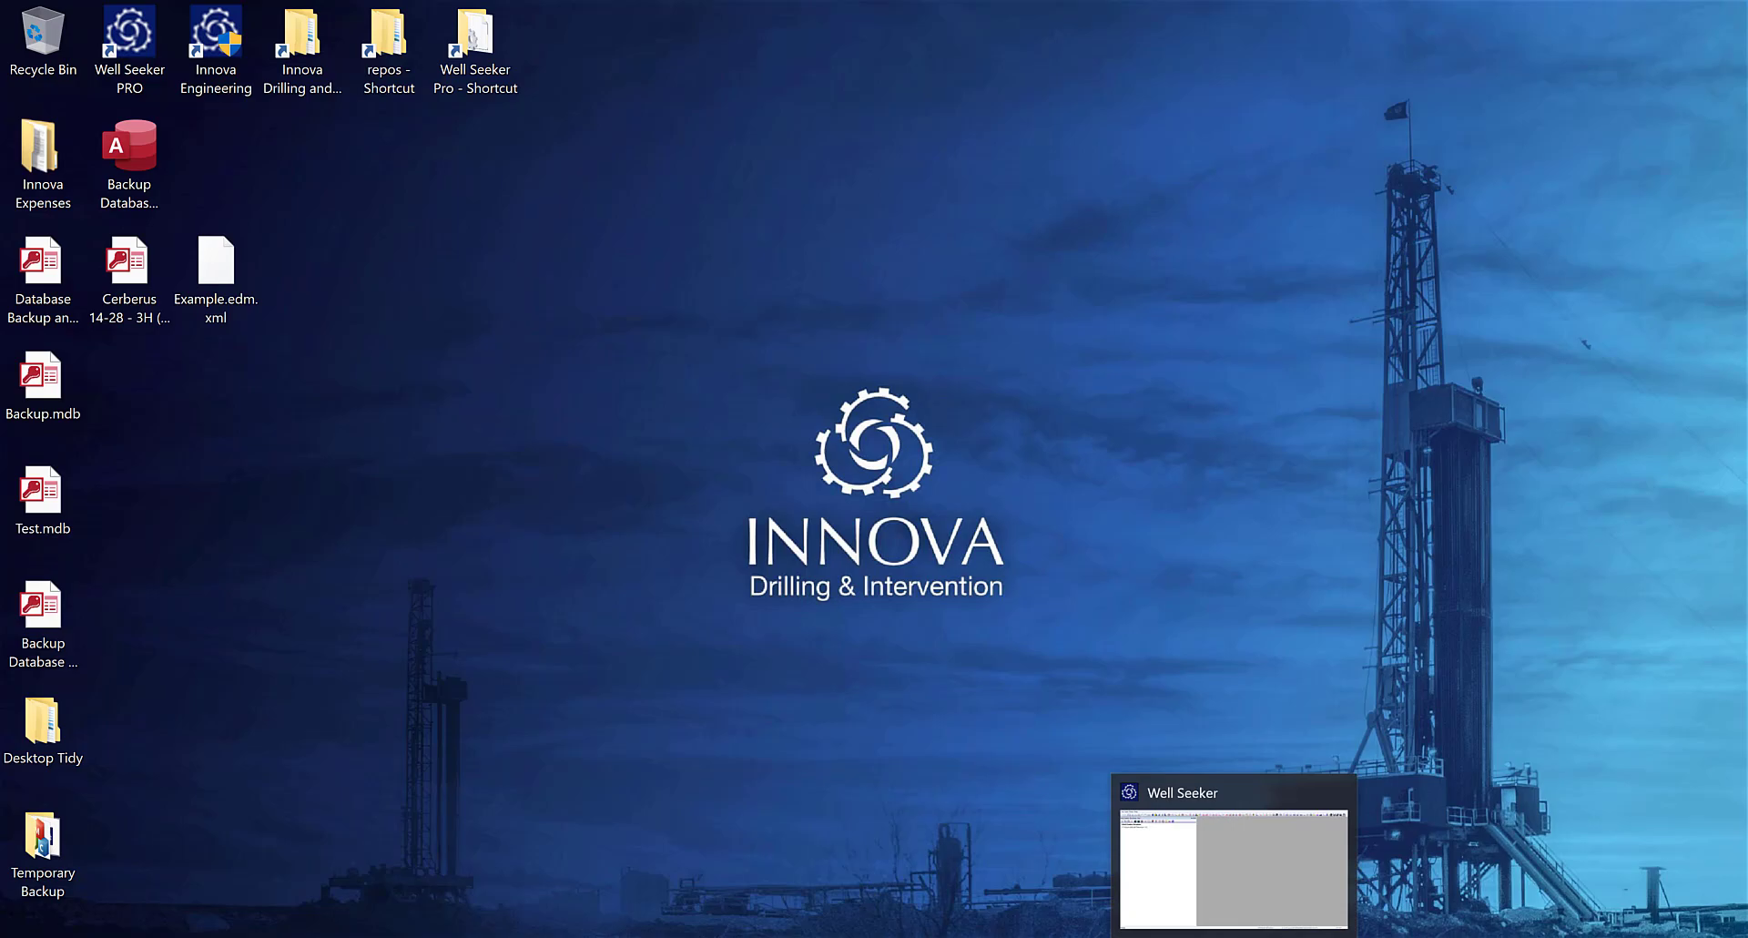
{"action": "left_click", "coordinate": [1319, 824]}
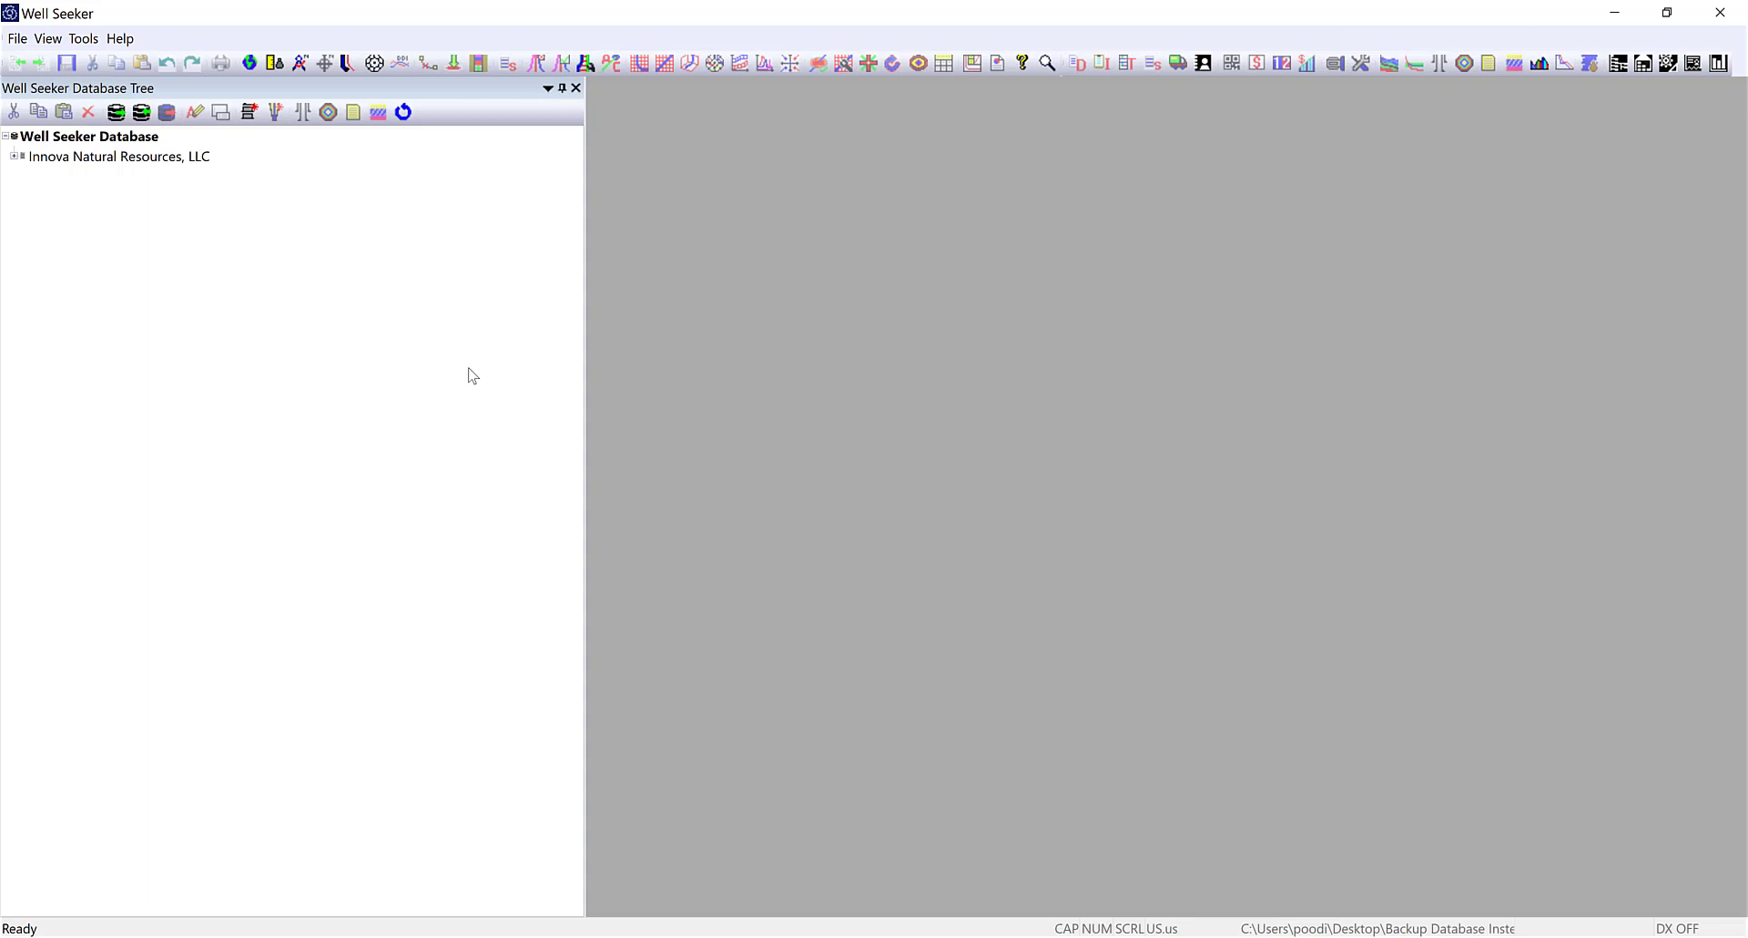
{"action": "right_click", "coordinate": [85, 136]}
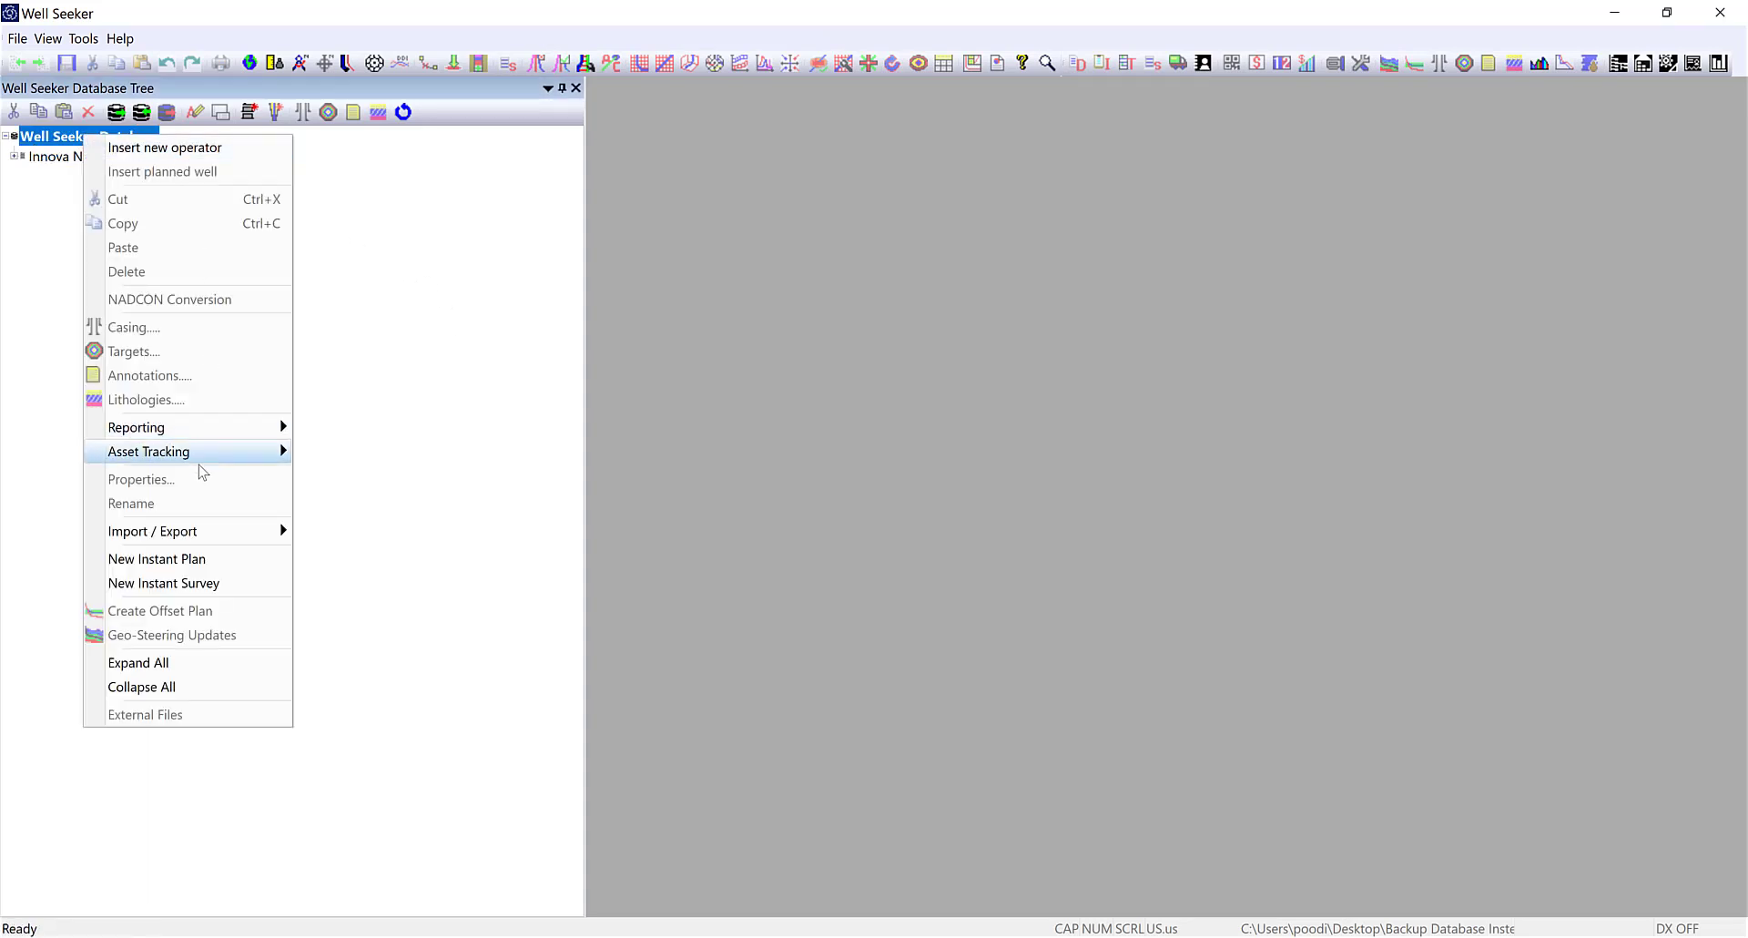
{"action": "mouse_move", "coordinate": [158, 537]}
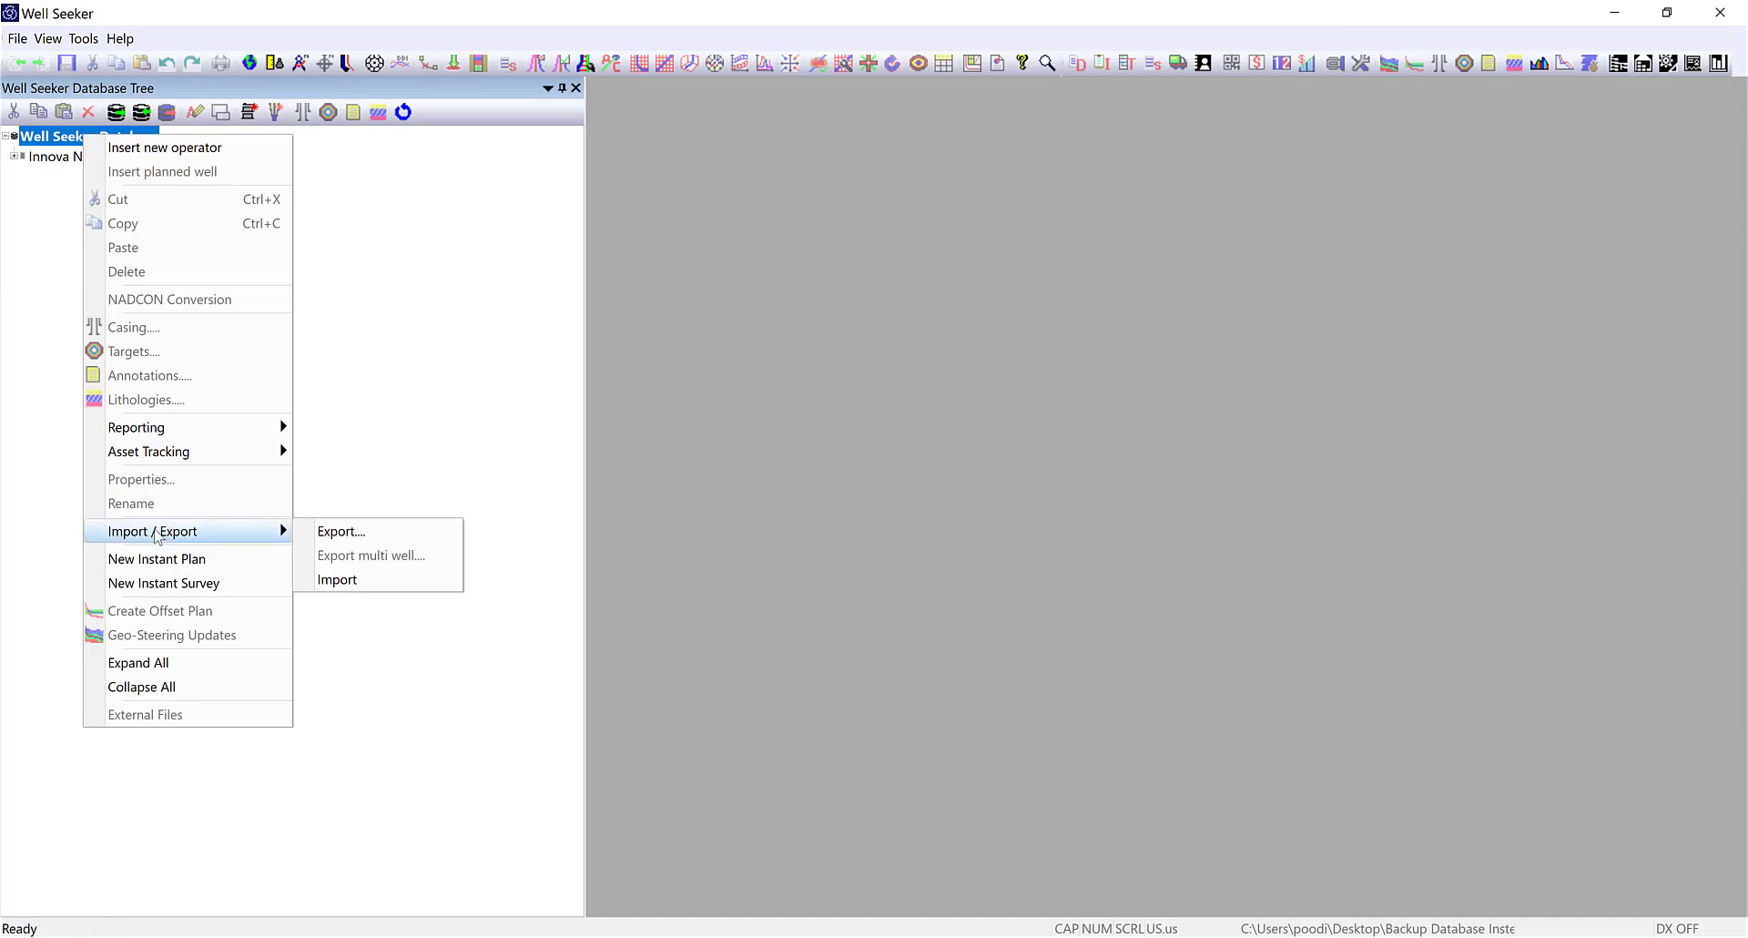
{"action": "left_click", "coordinate": [514, 348]}
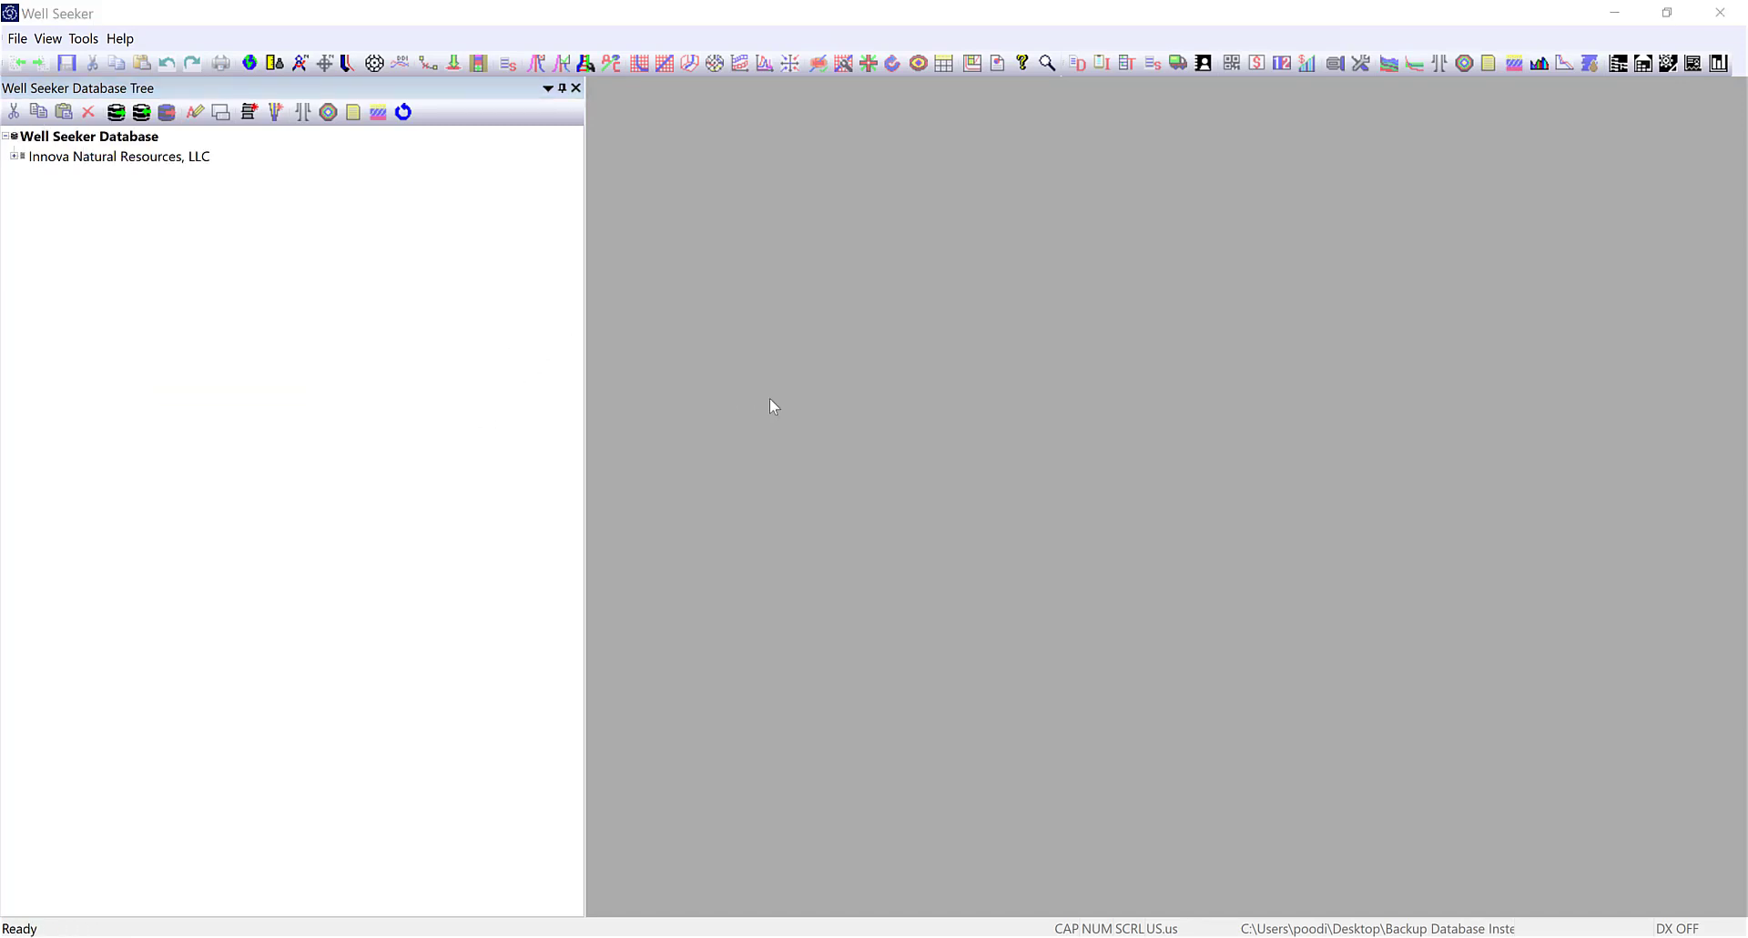
Apply the Compass Import Settings with all target, lease line, co-ordinate, survey tool, naming convention and well plan options enabled.
{"action": "left_click", "coordinate": [17, 39]}
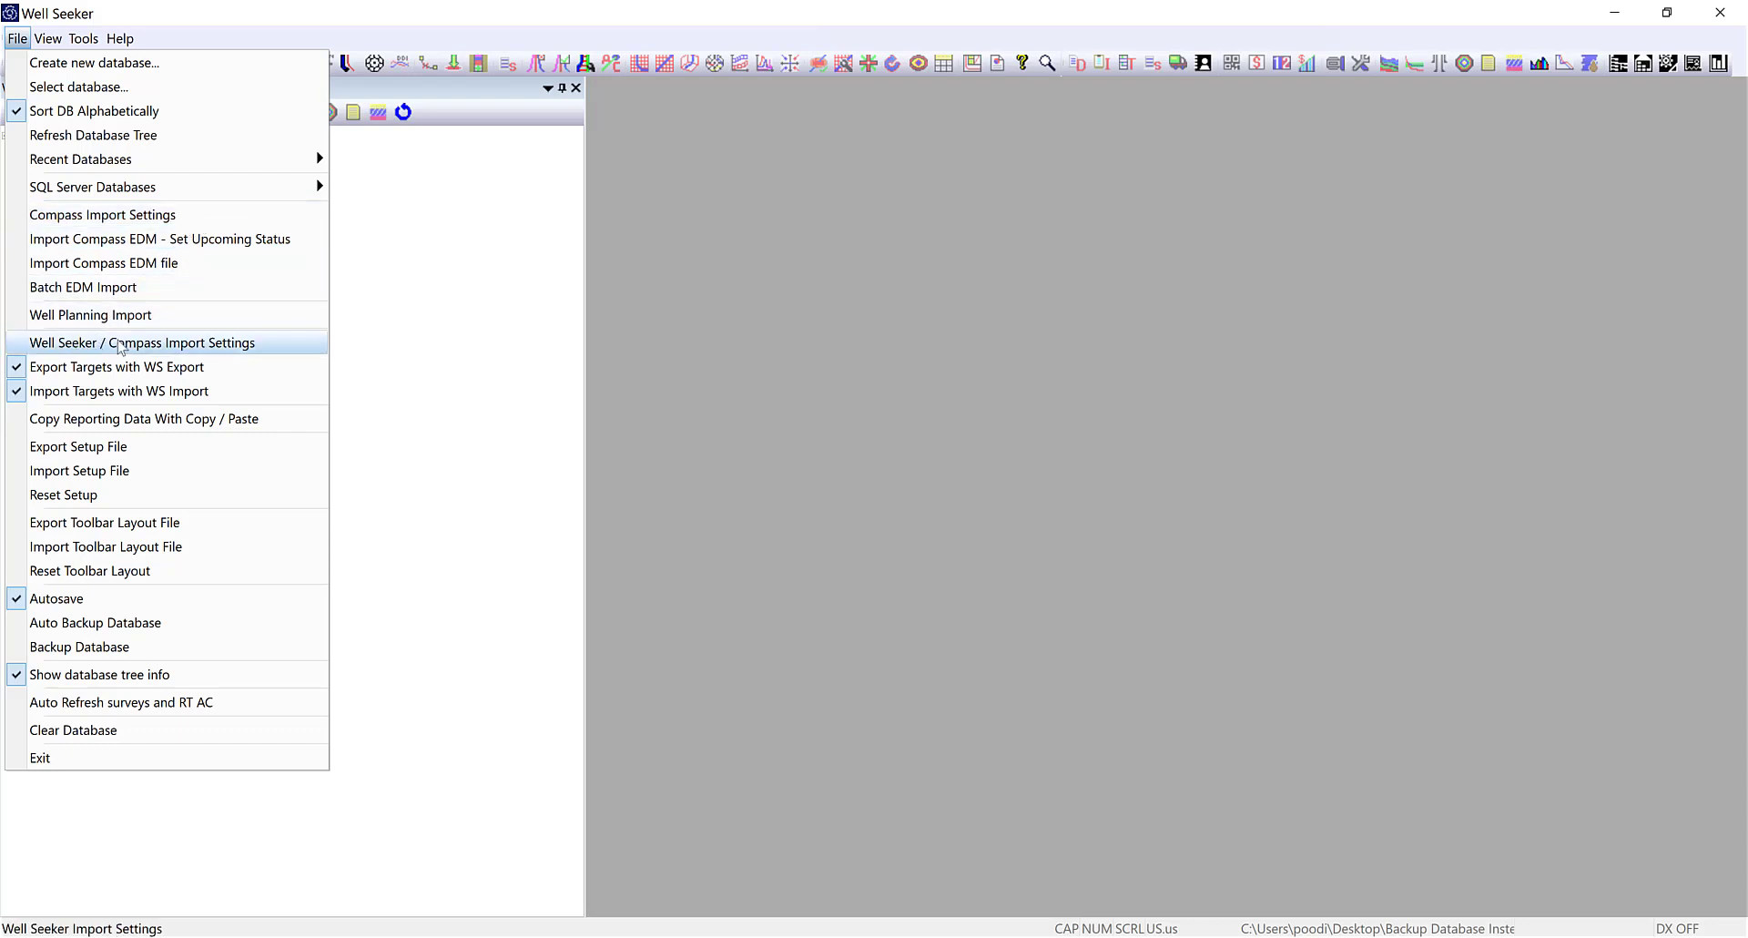
{"action": "left_click", "coordinate": [25, 218]}
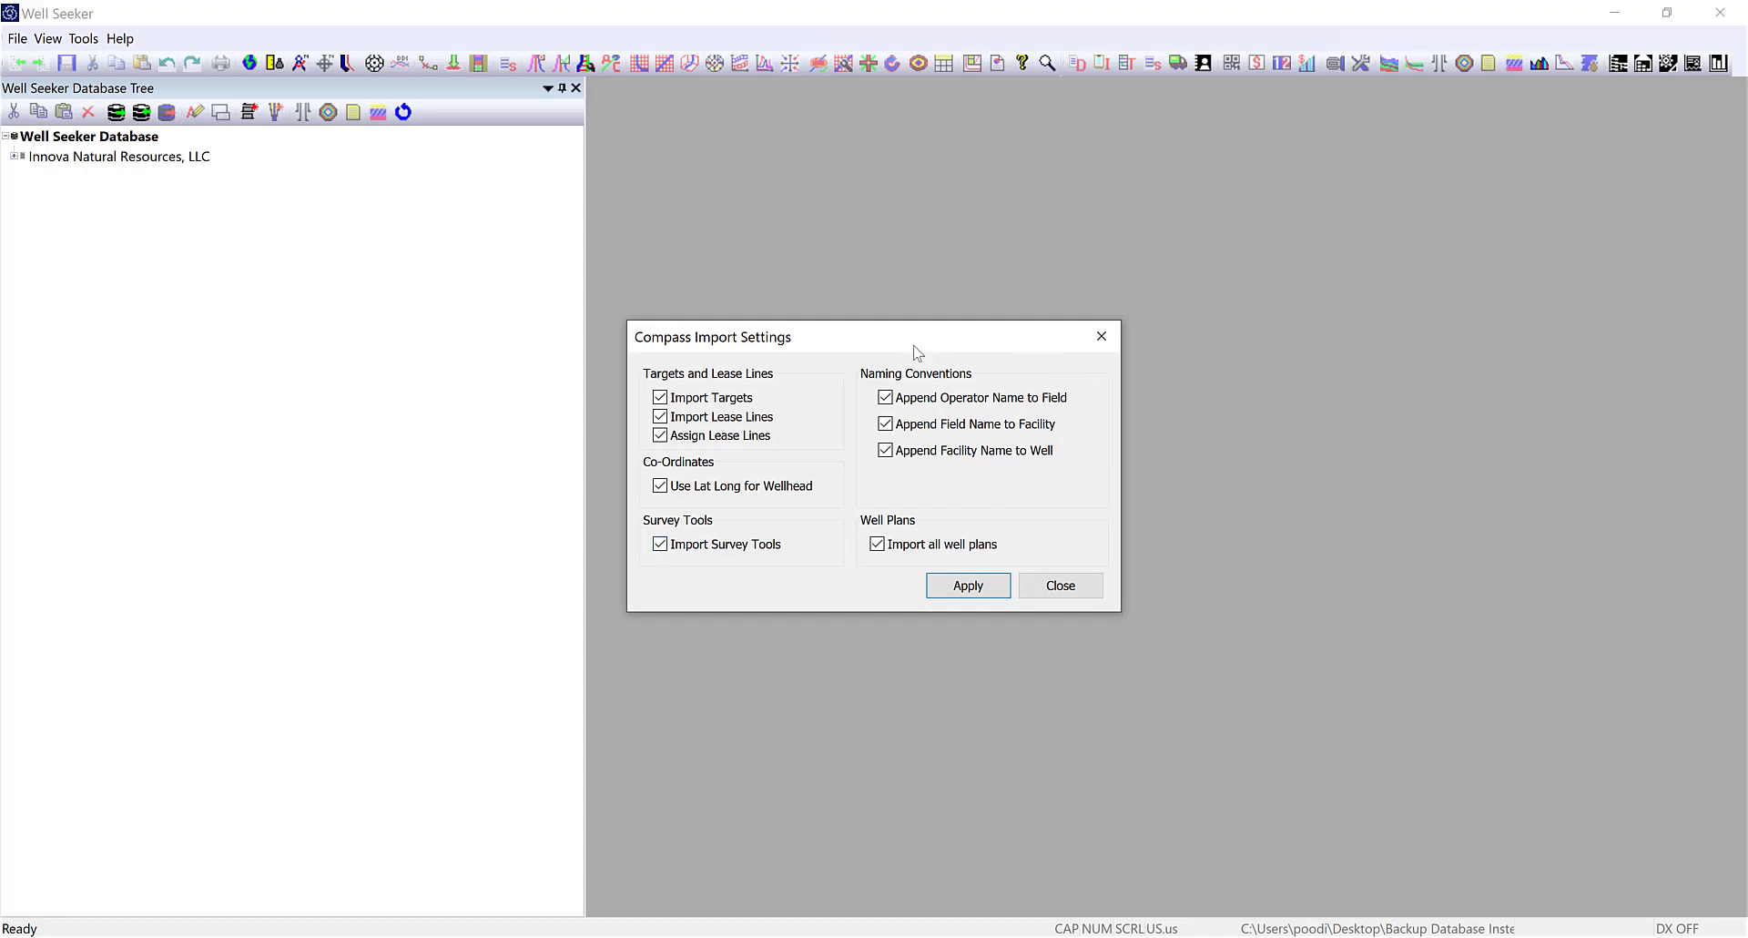
{"action": "left_click", "coordinate": [969, 587]}
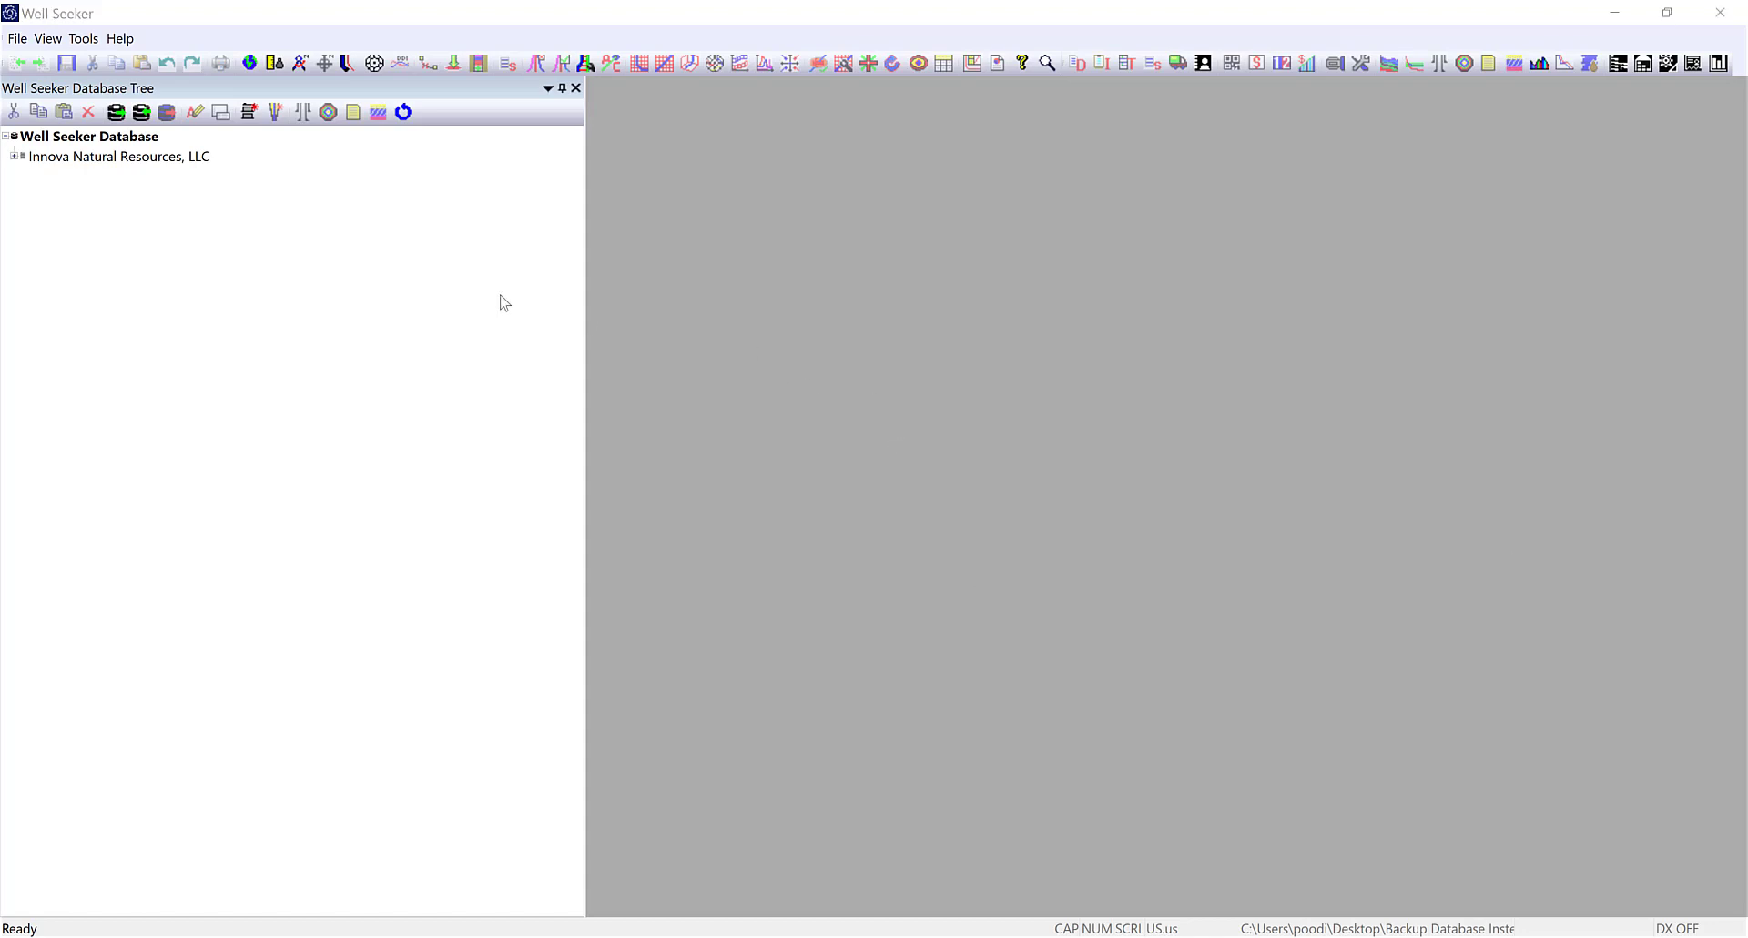
Create a new database named Compass Import Test on the Desktop.
{"action": "left_click", "coordinate": [16, 39]}
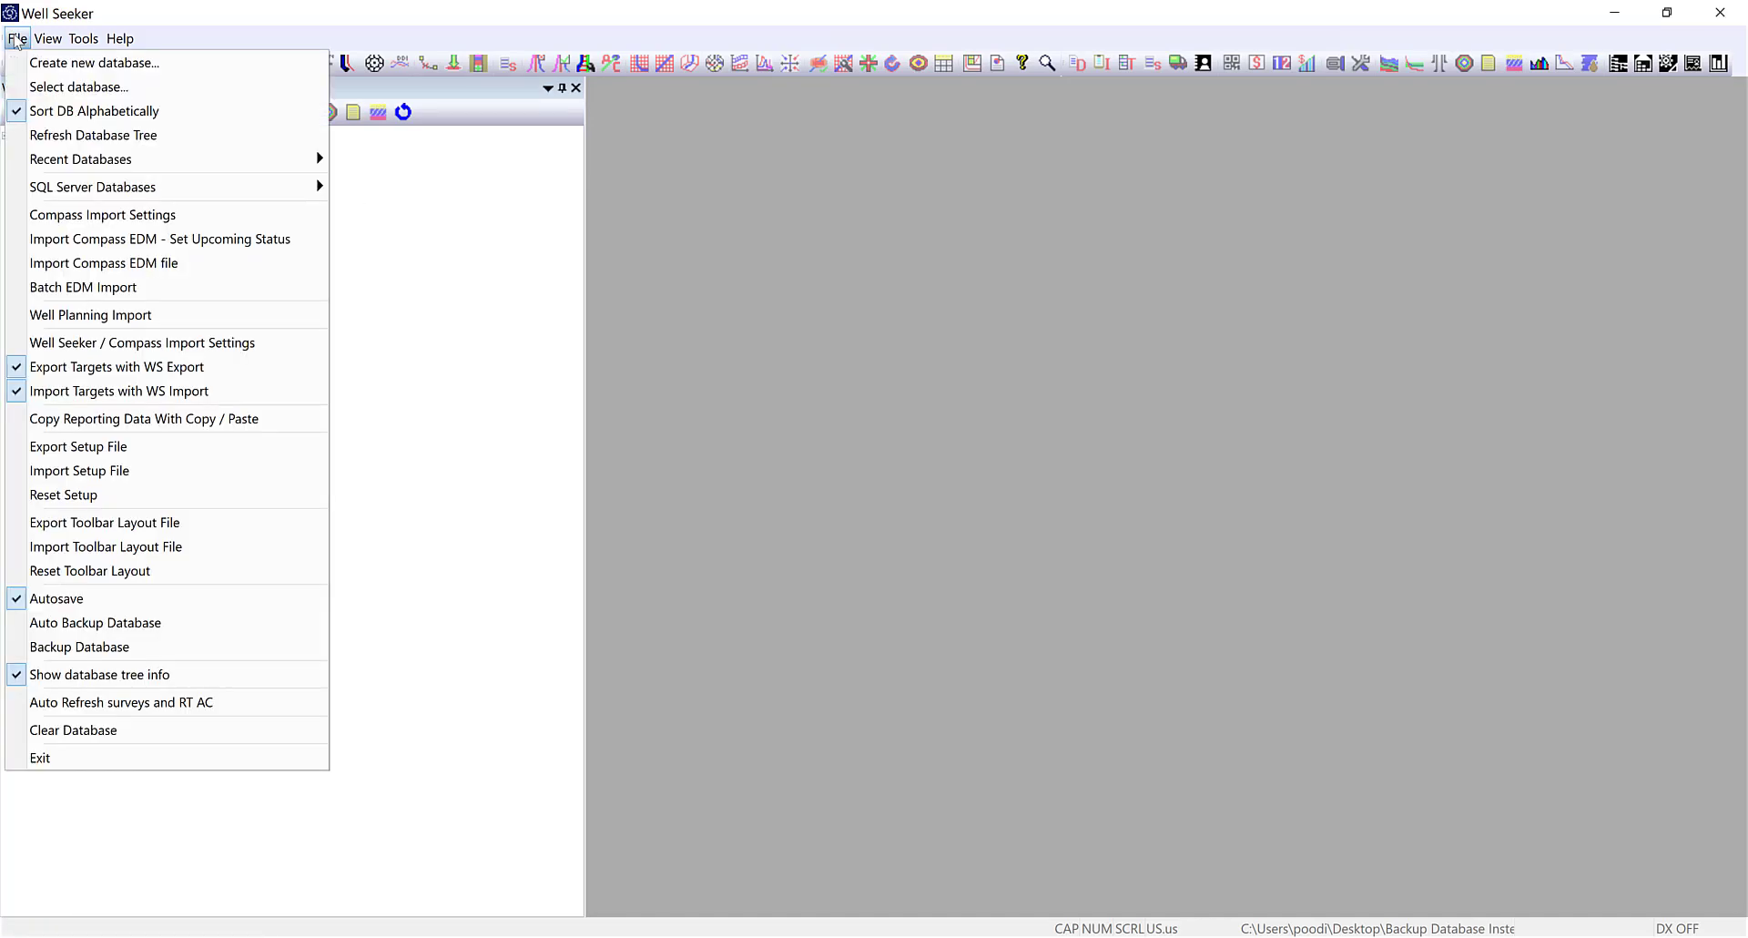
{"action": "left_click", "coordinate": [24, 63]}
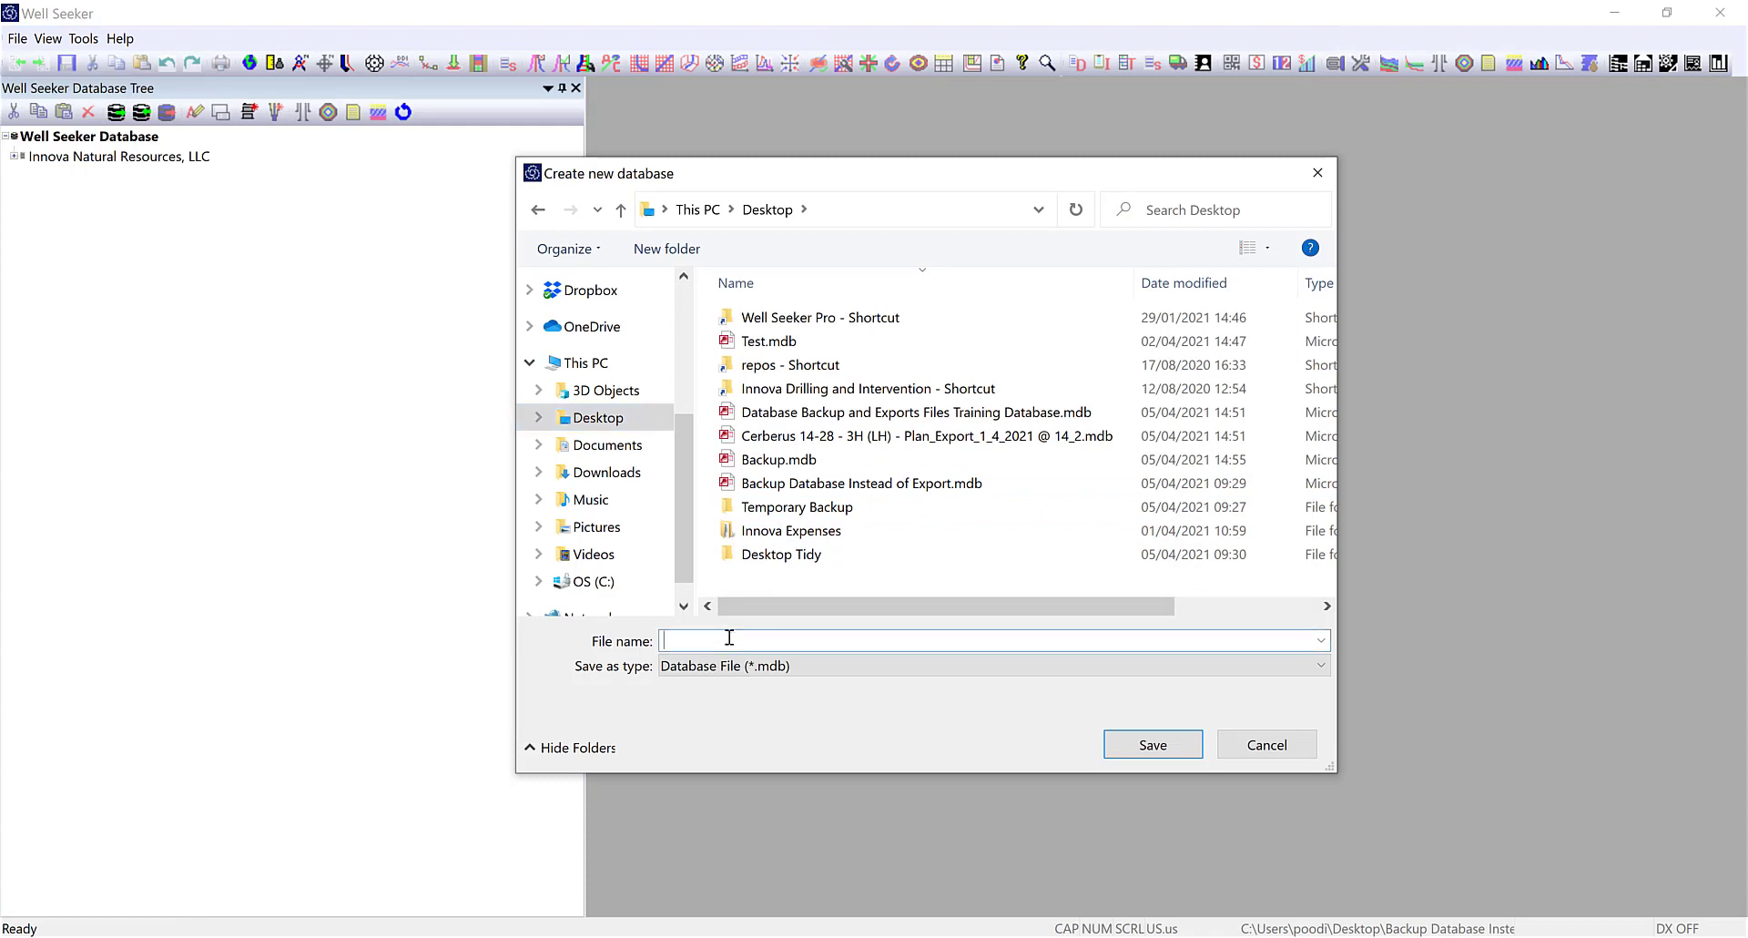
{"action": "type", "text": "Comap"}
{"action": "key", "text": "BackSpace"}
{"action": "key", "text": "BackSpace"}
{"action": "key", "text": "BackSpace"}
{"action": "type", "text": "pass Import Test"}
{"action": "left_click", "coordinate": [1152, 745]}
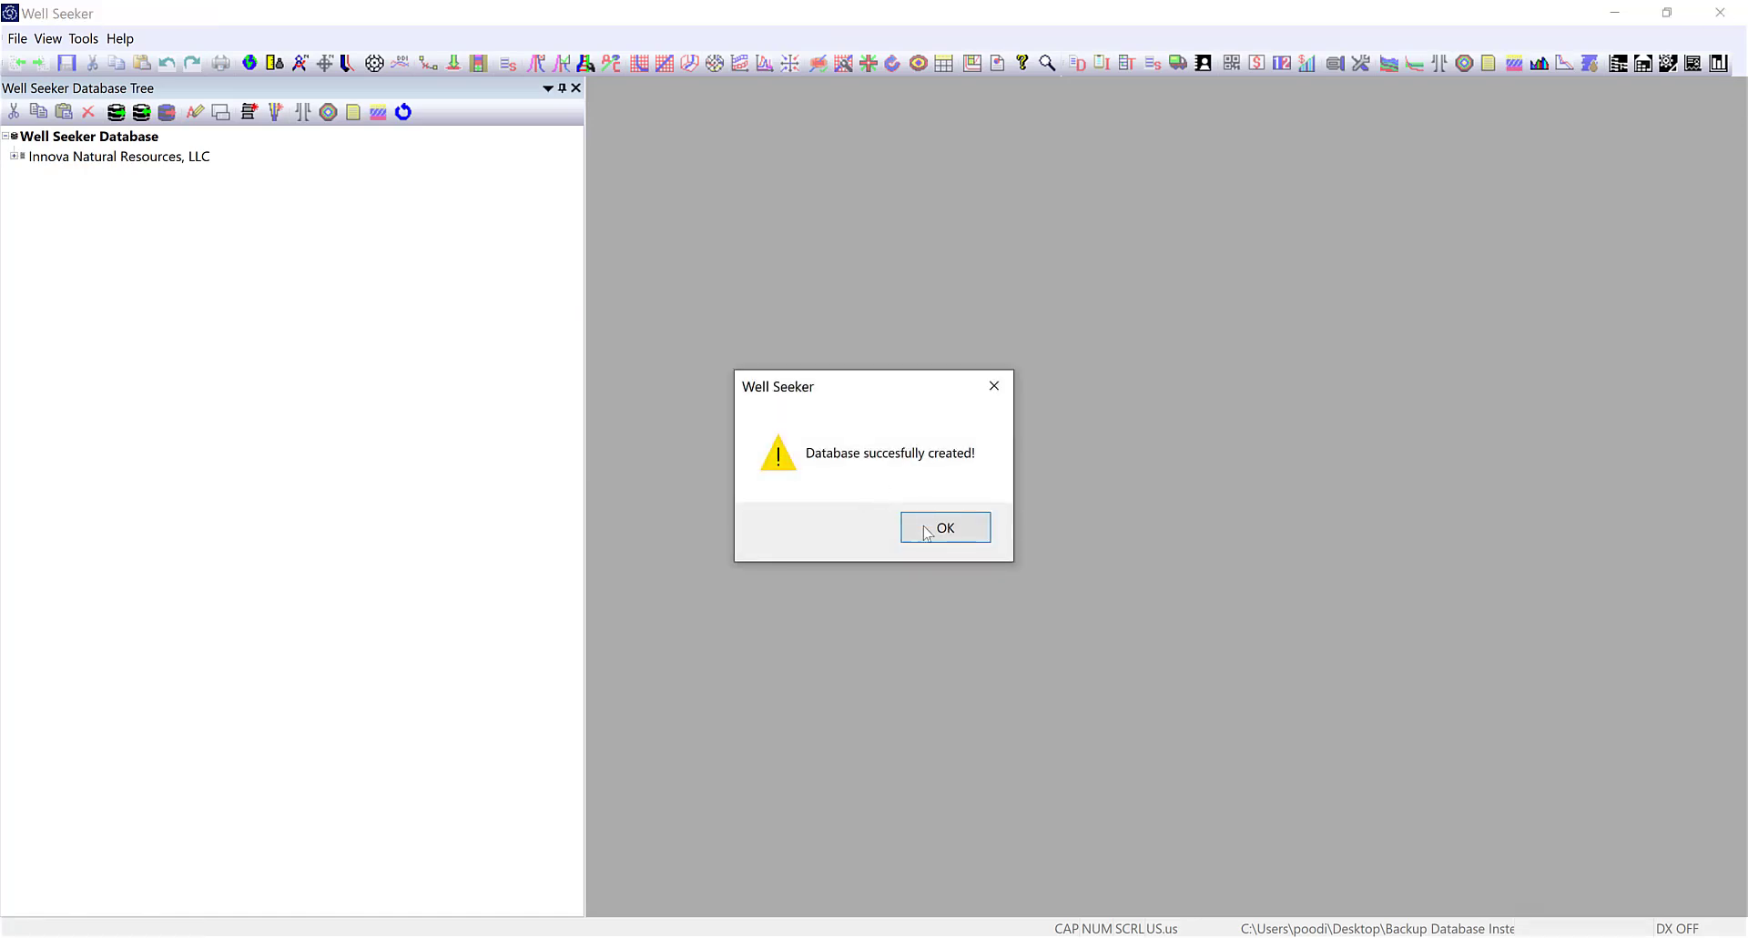
{"action": "left_click", "coordinate": [932, 534]}
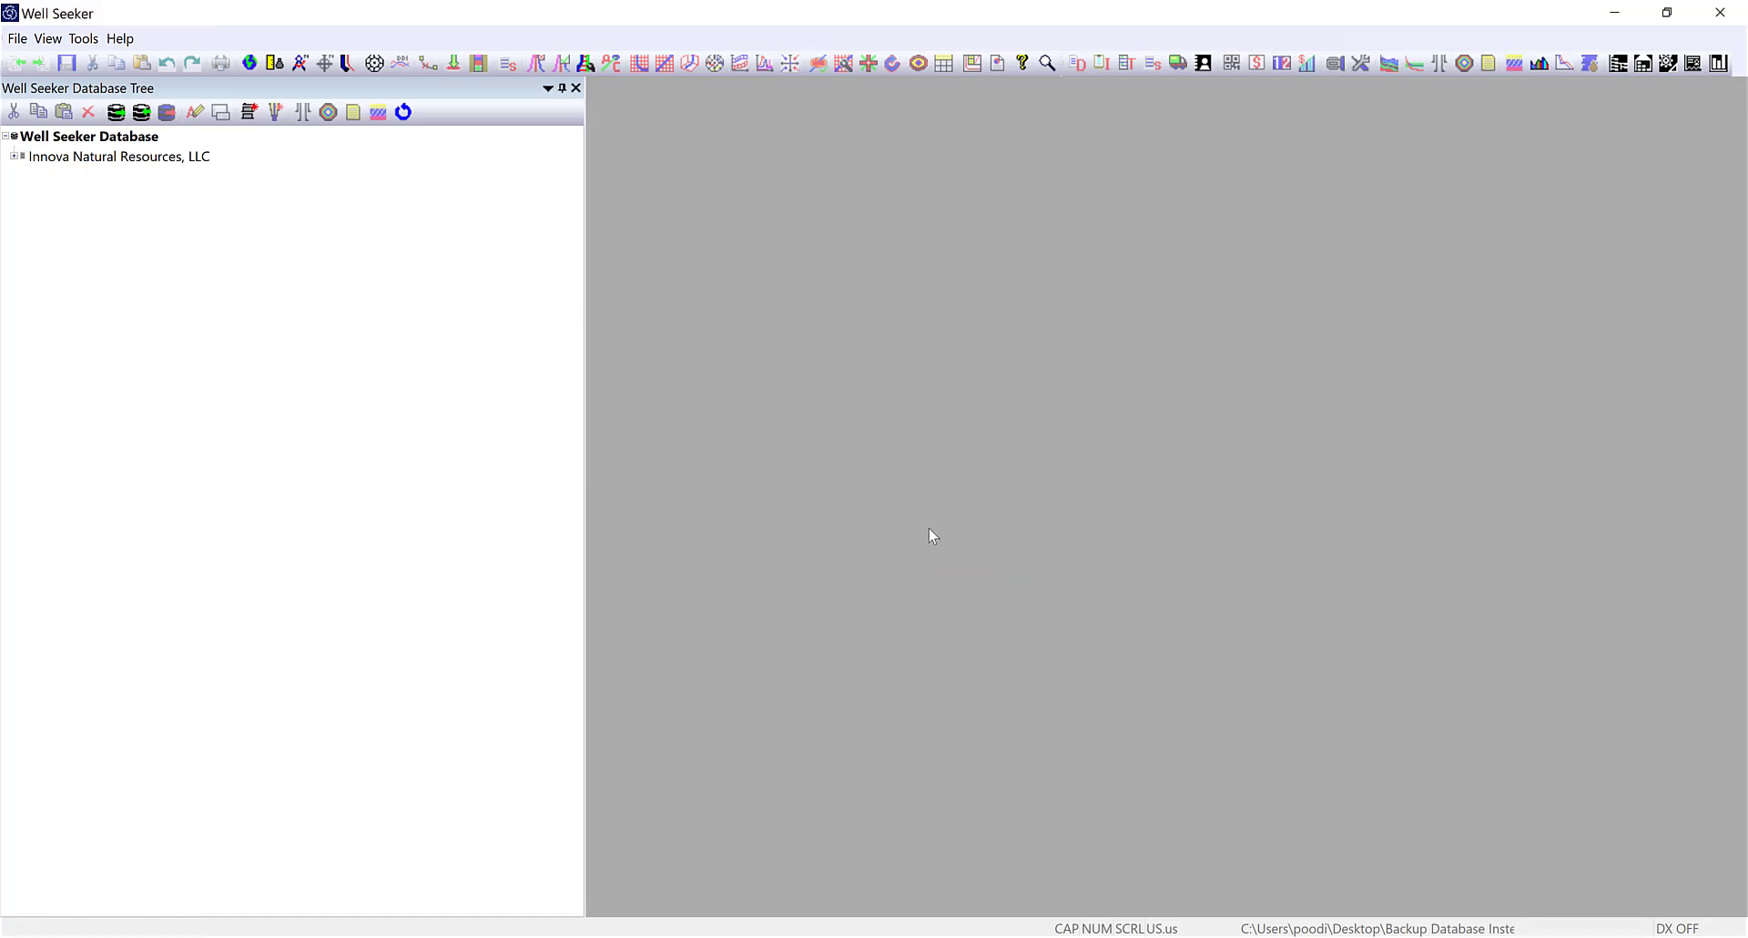
Open Compass Import Test.mdb from the Desktop as the active database.
{"action": "left_click", "coordinate": [18, 38]}
{"action": "left_click", "coordinate": [51, 91]}
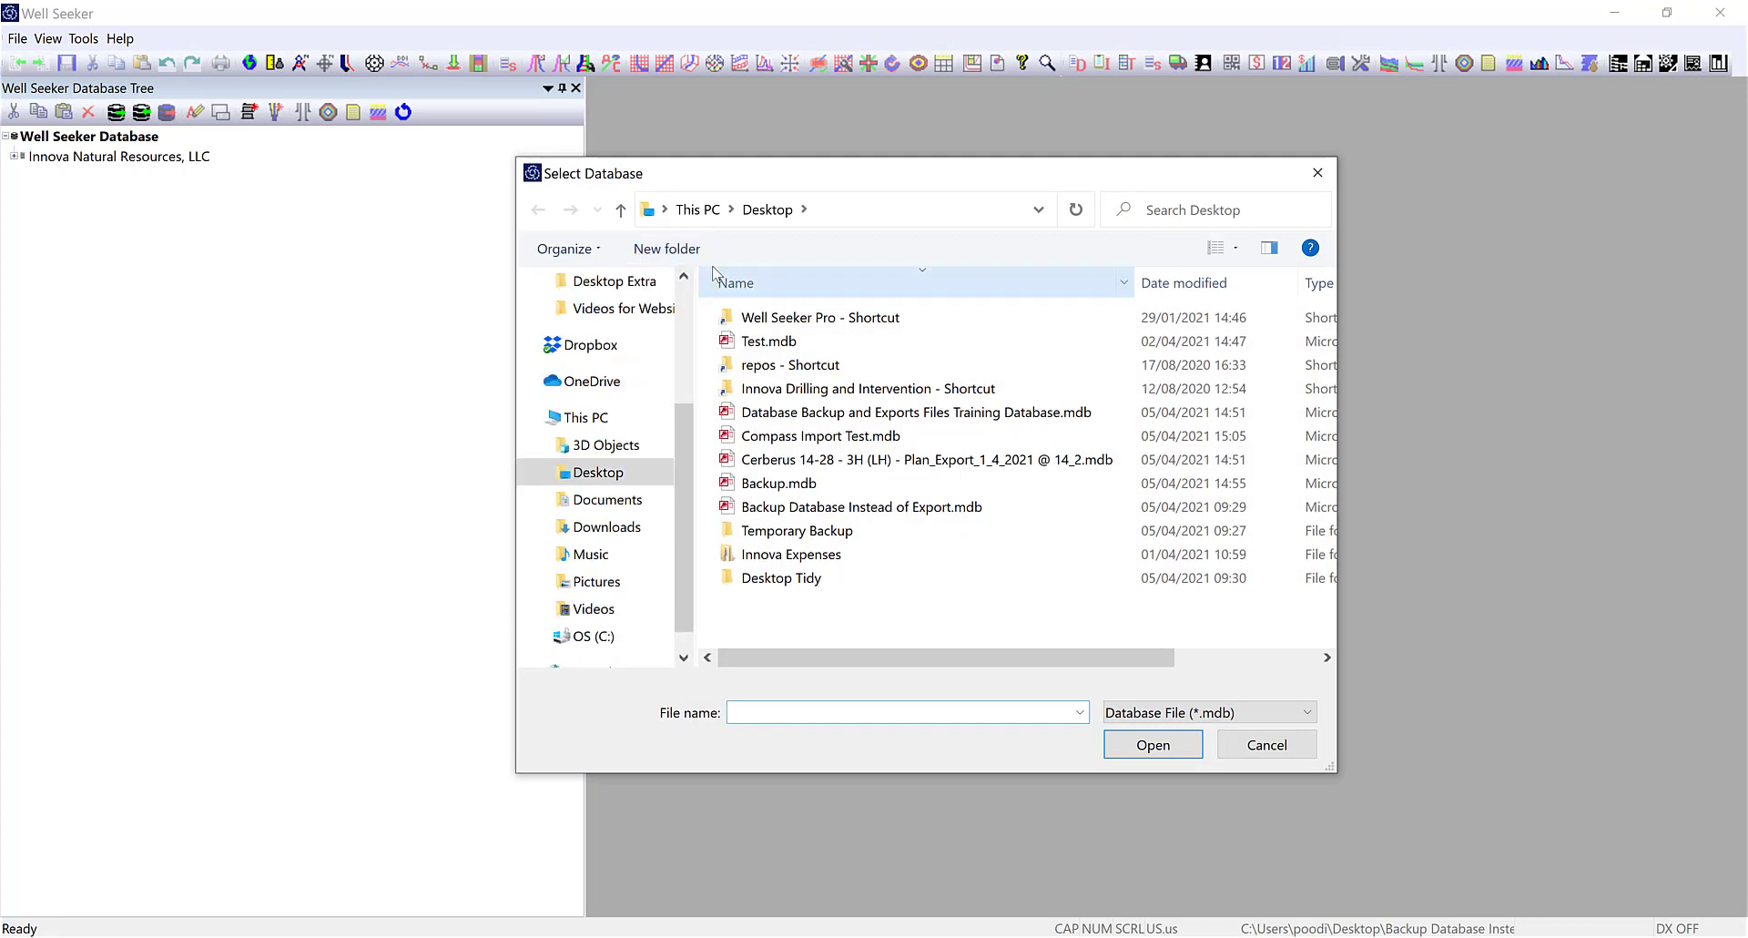
{"action": "left_click", "coordinate": [810, 437]}
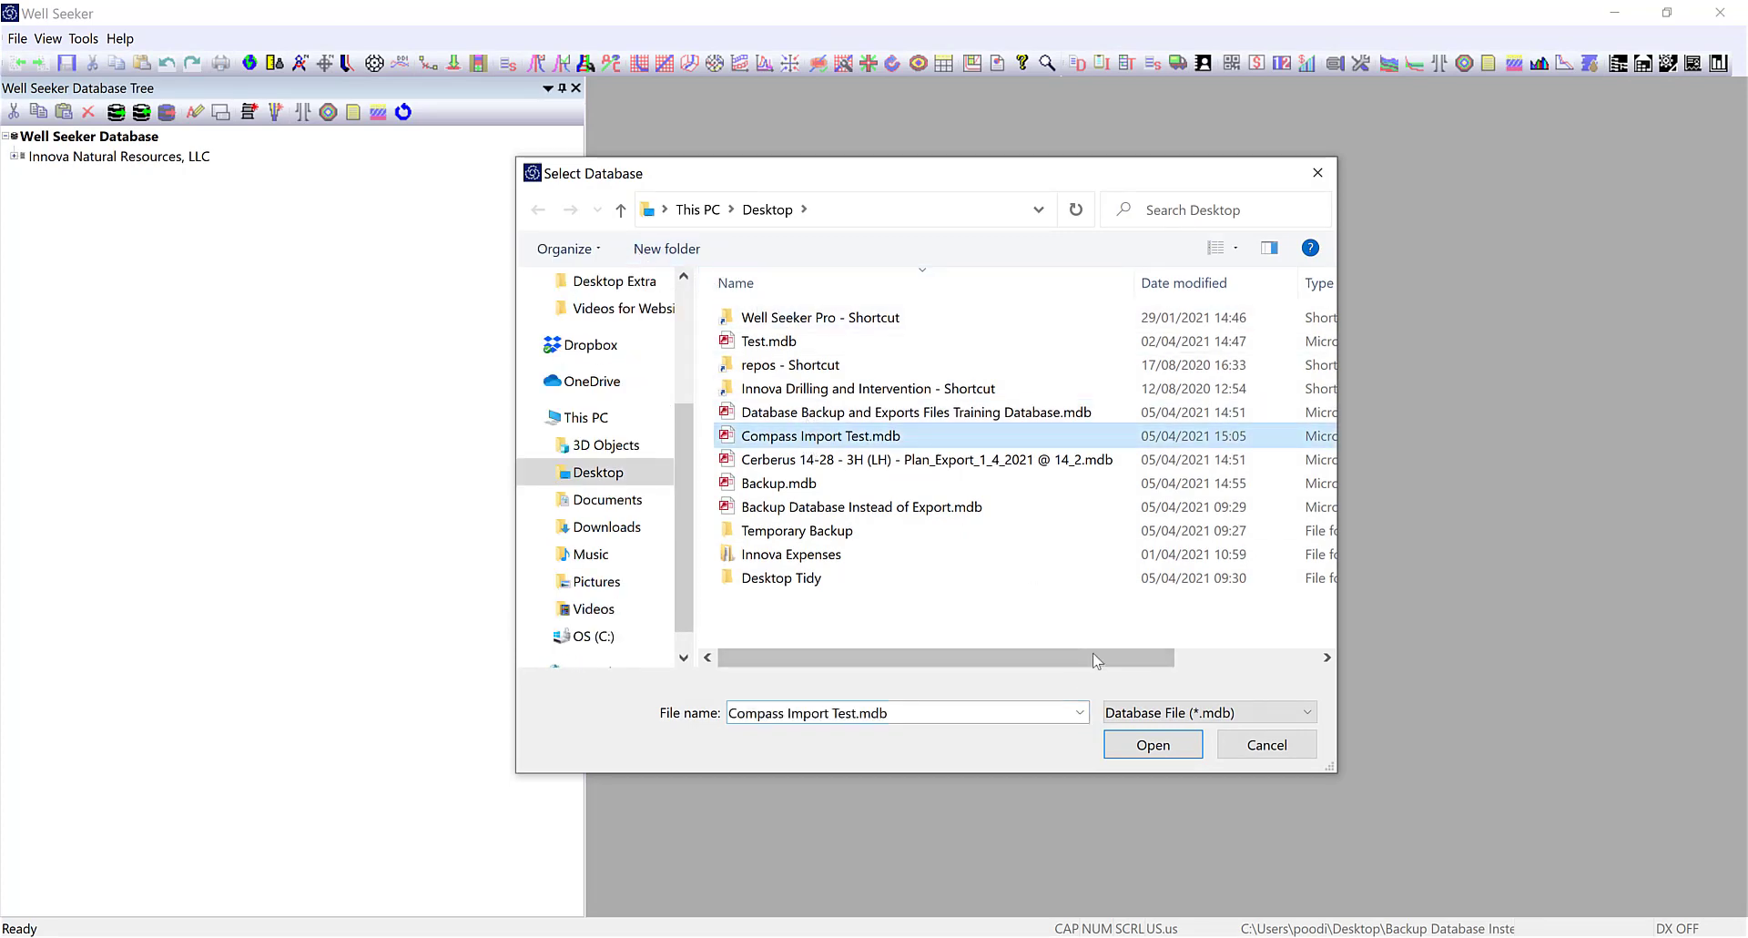
{"action": "left_click", "coordinate": [1193, 751]}
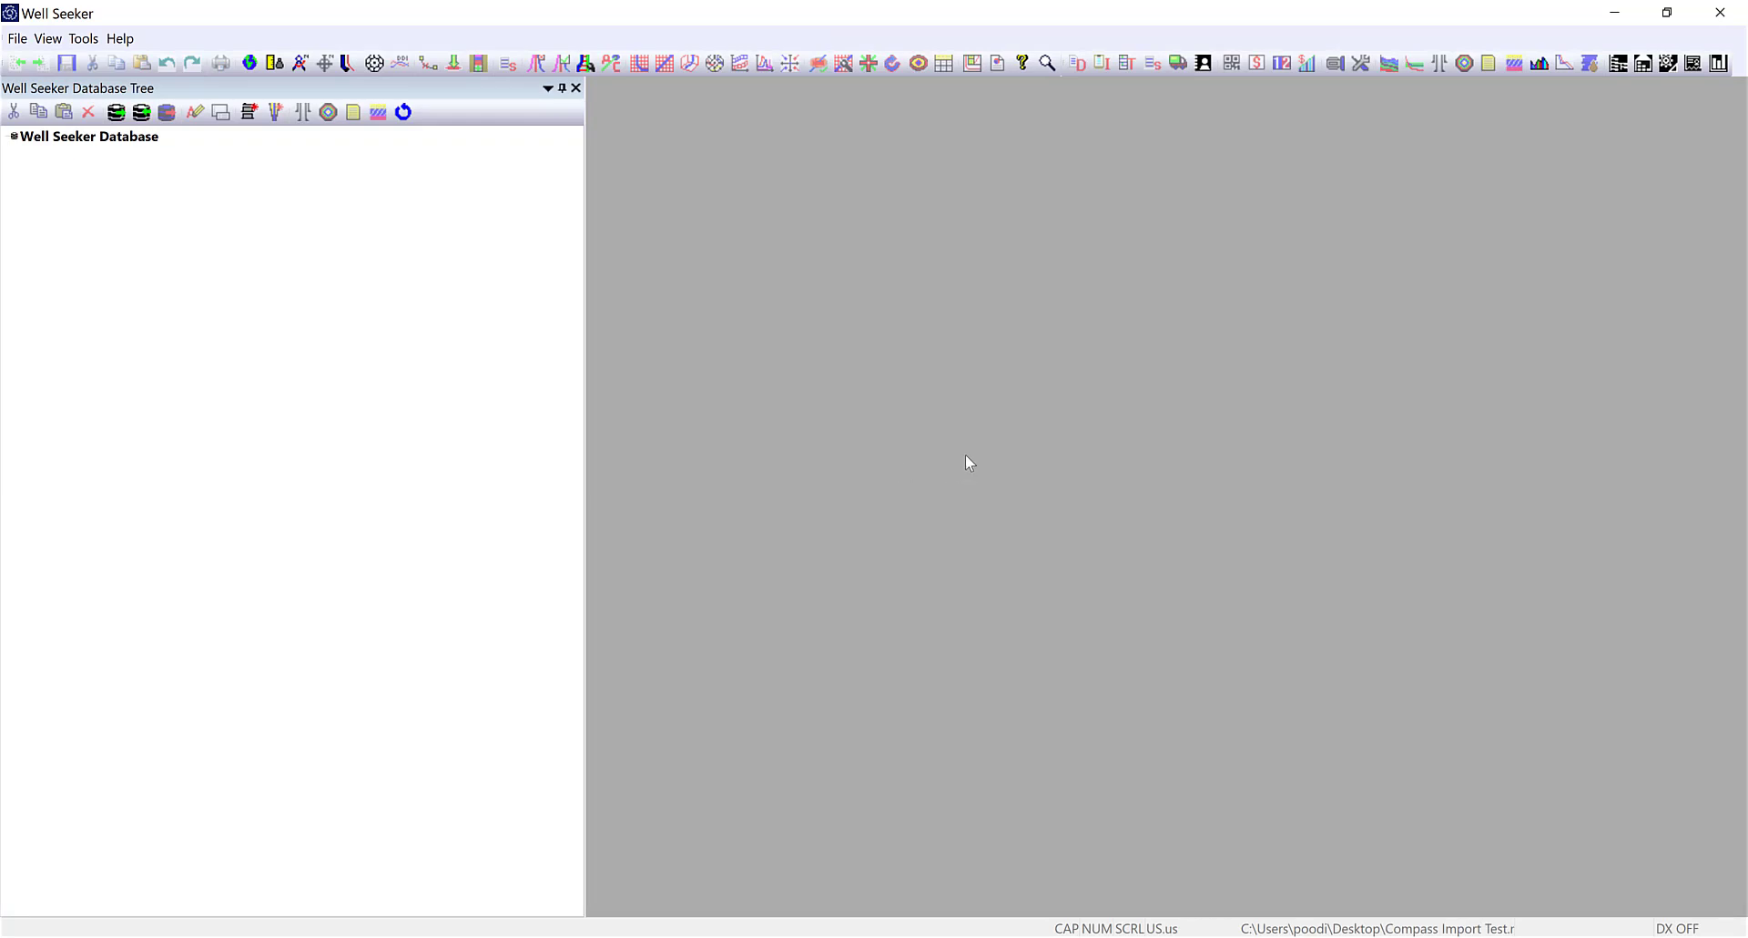
{"action": "left_click", "coordinate": [18, 38]}
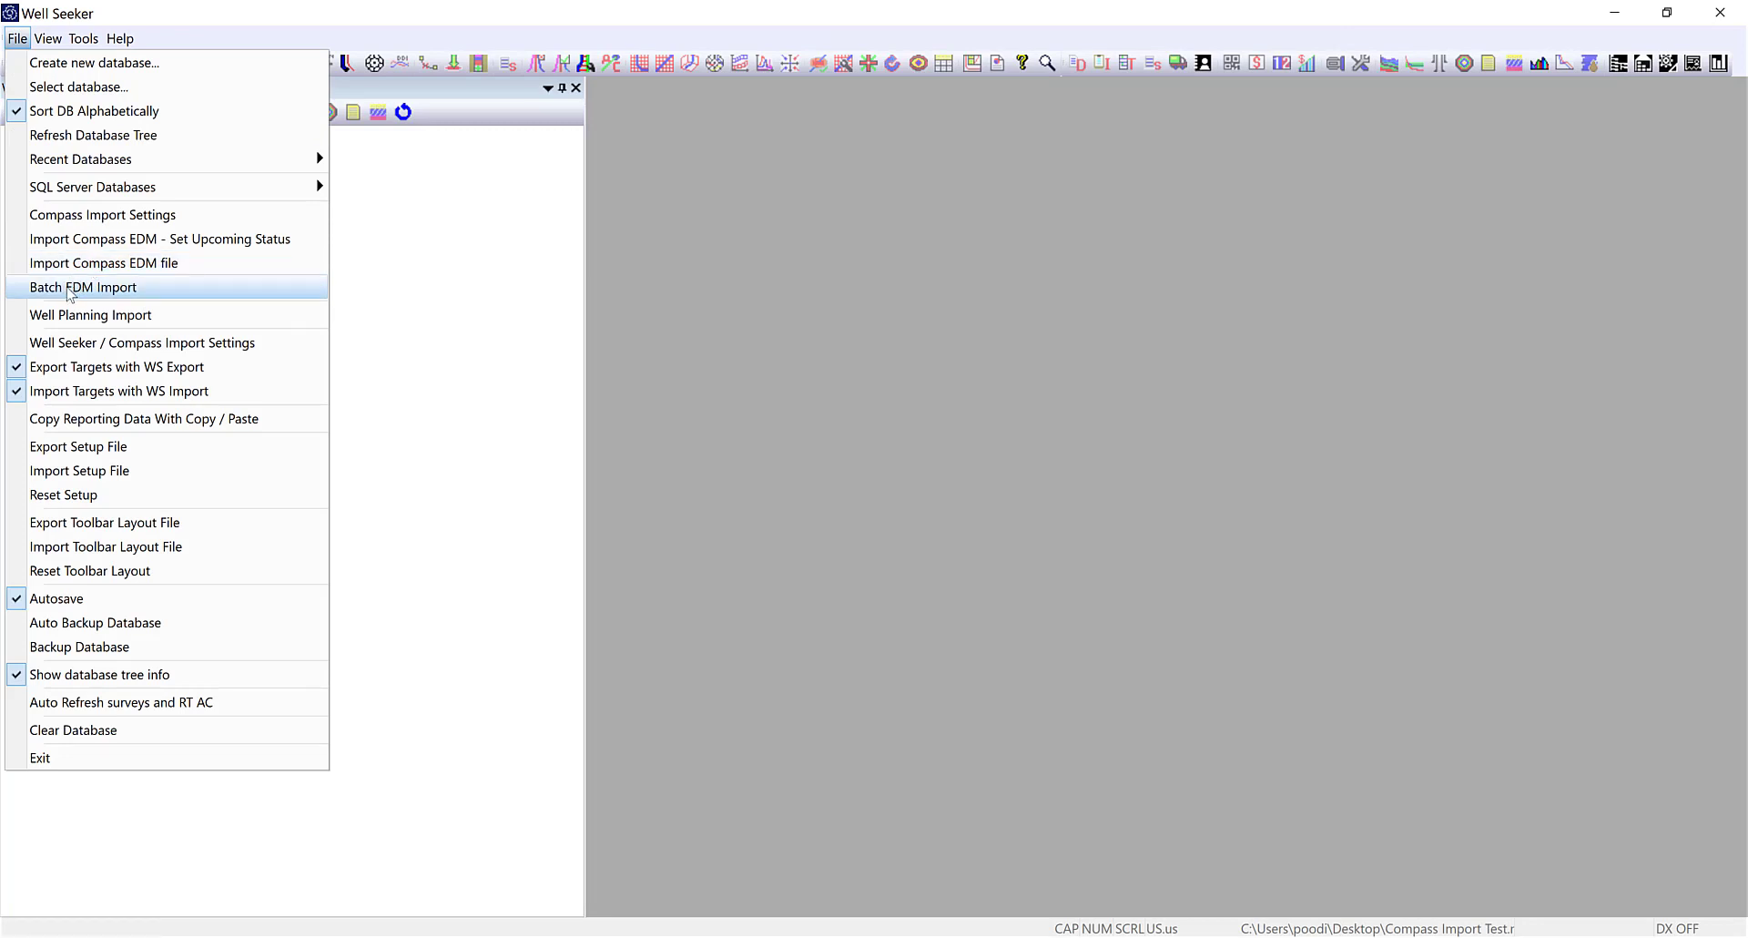
{"action": "left_click", "coordinate": [118, 288]}
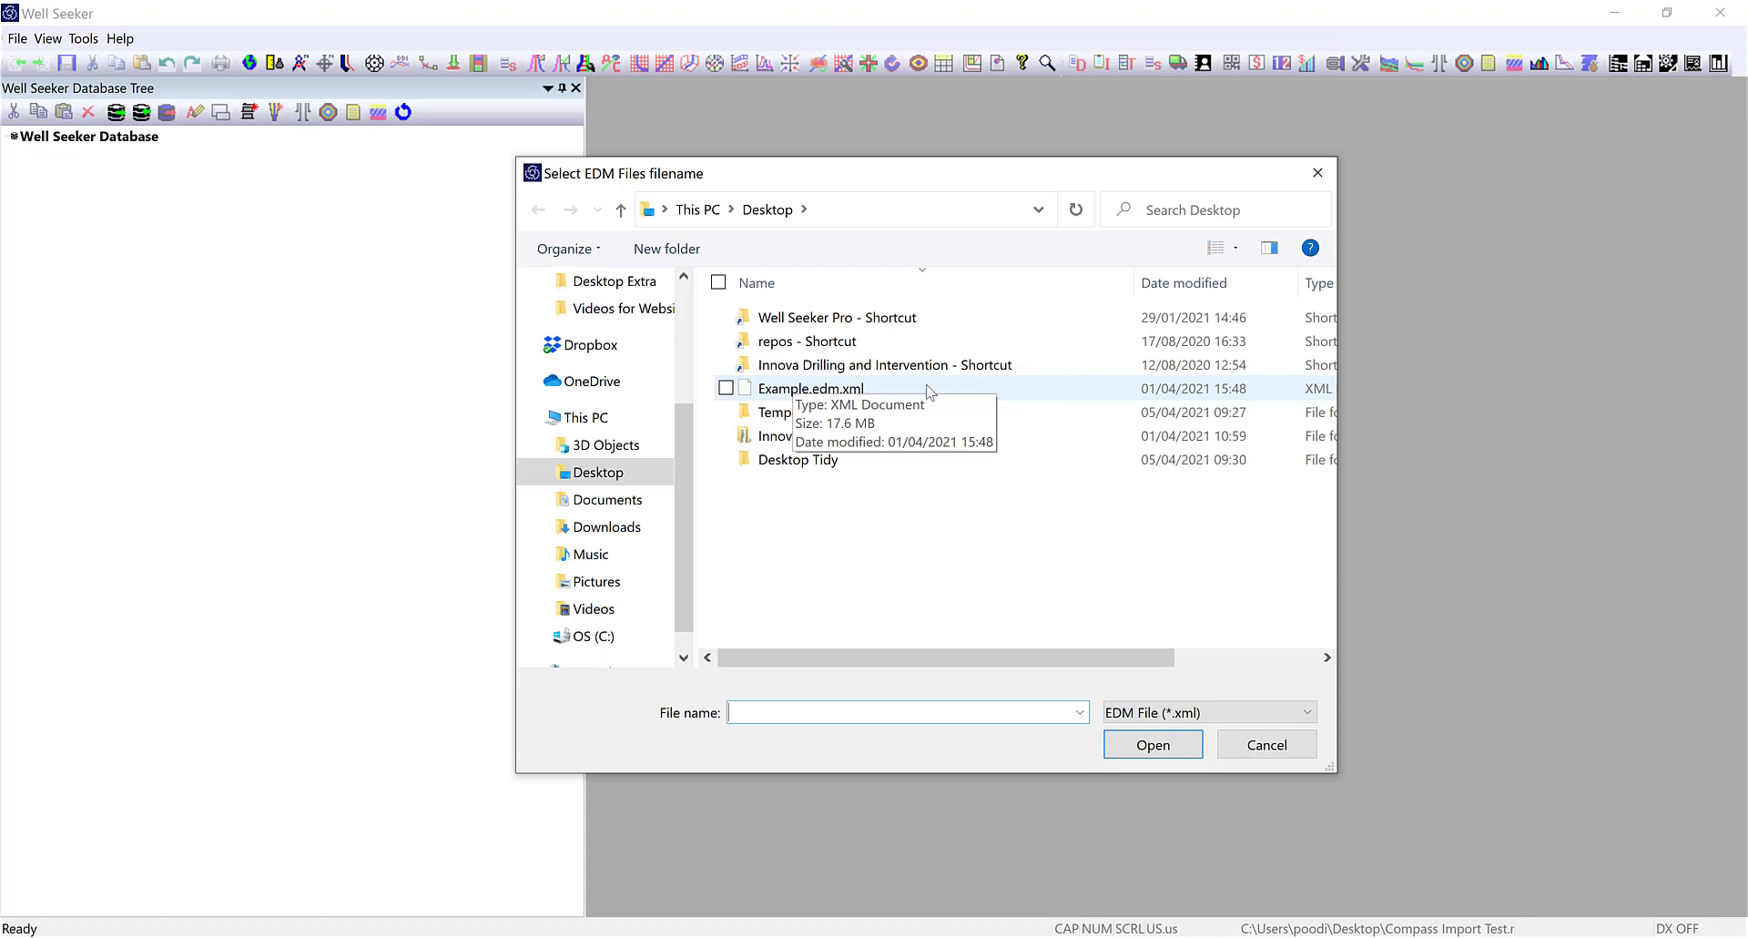
{"action": "left_click", "coordinate": [852, 389]}
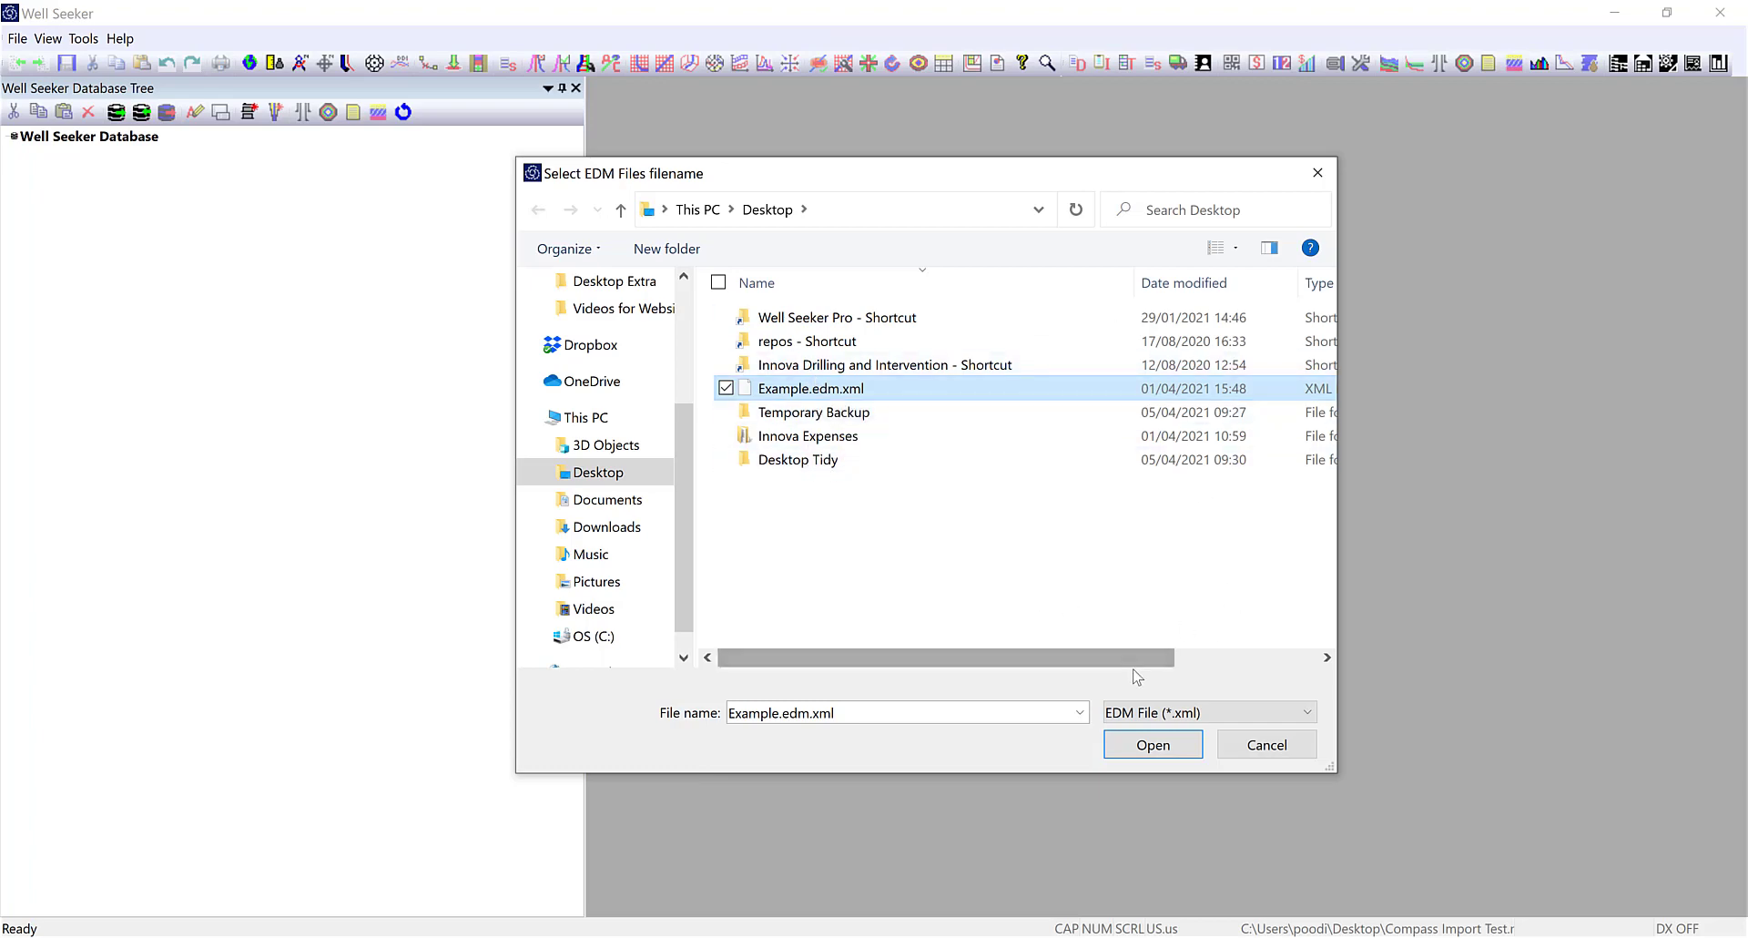
{"action": "left_click", "coordinate": [1273, 748]}
Import the Compass EDM file Example.edm.xml from the Desktop into the open database.
{"action": "left_click", "coordinate": [17, 38]}
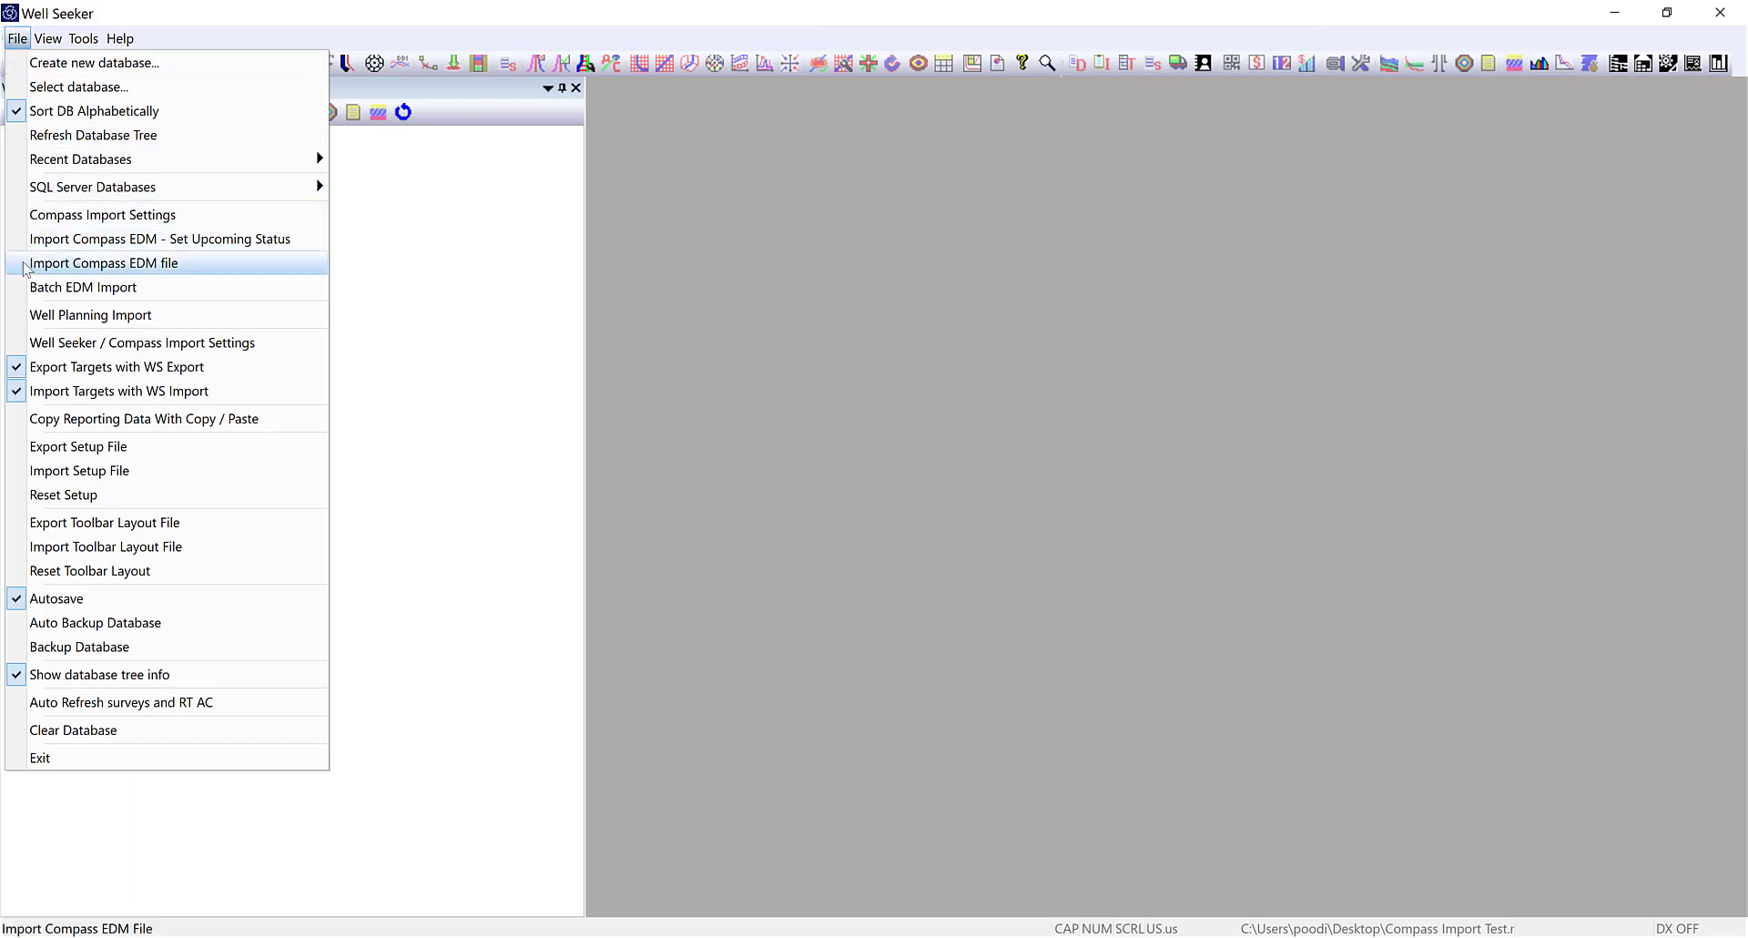
{"action": "left_click", "coordinate": [189, 269]}
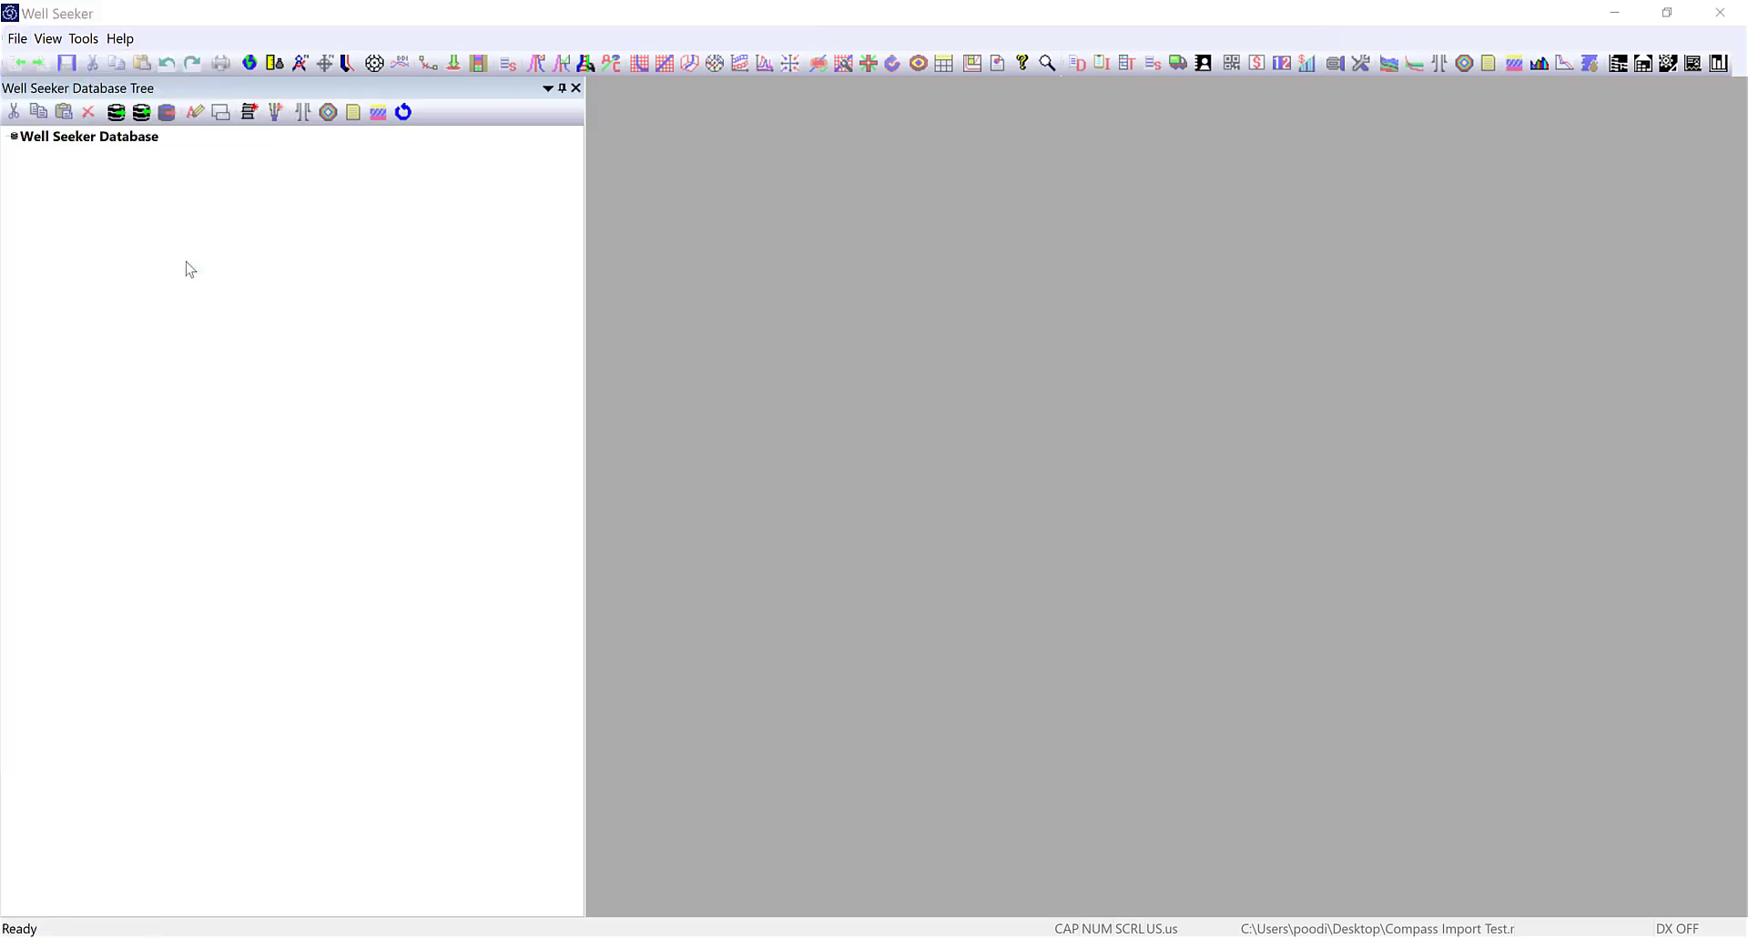
{"action": "left_click", "coordinate": [780, 392]}
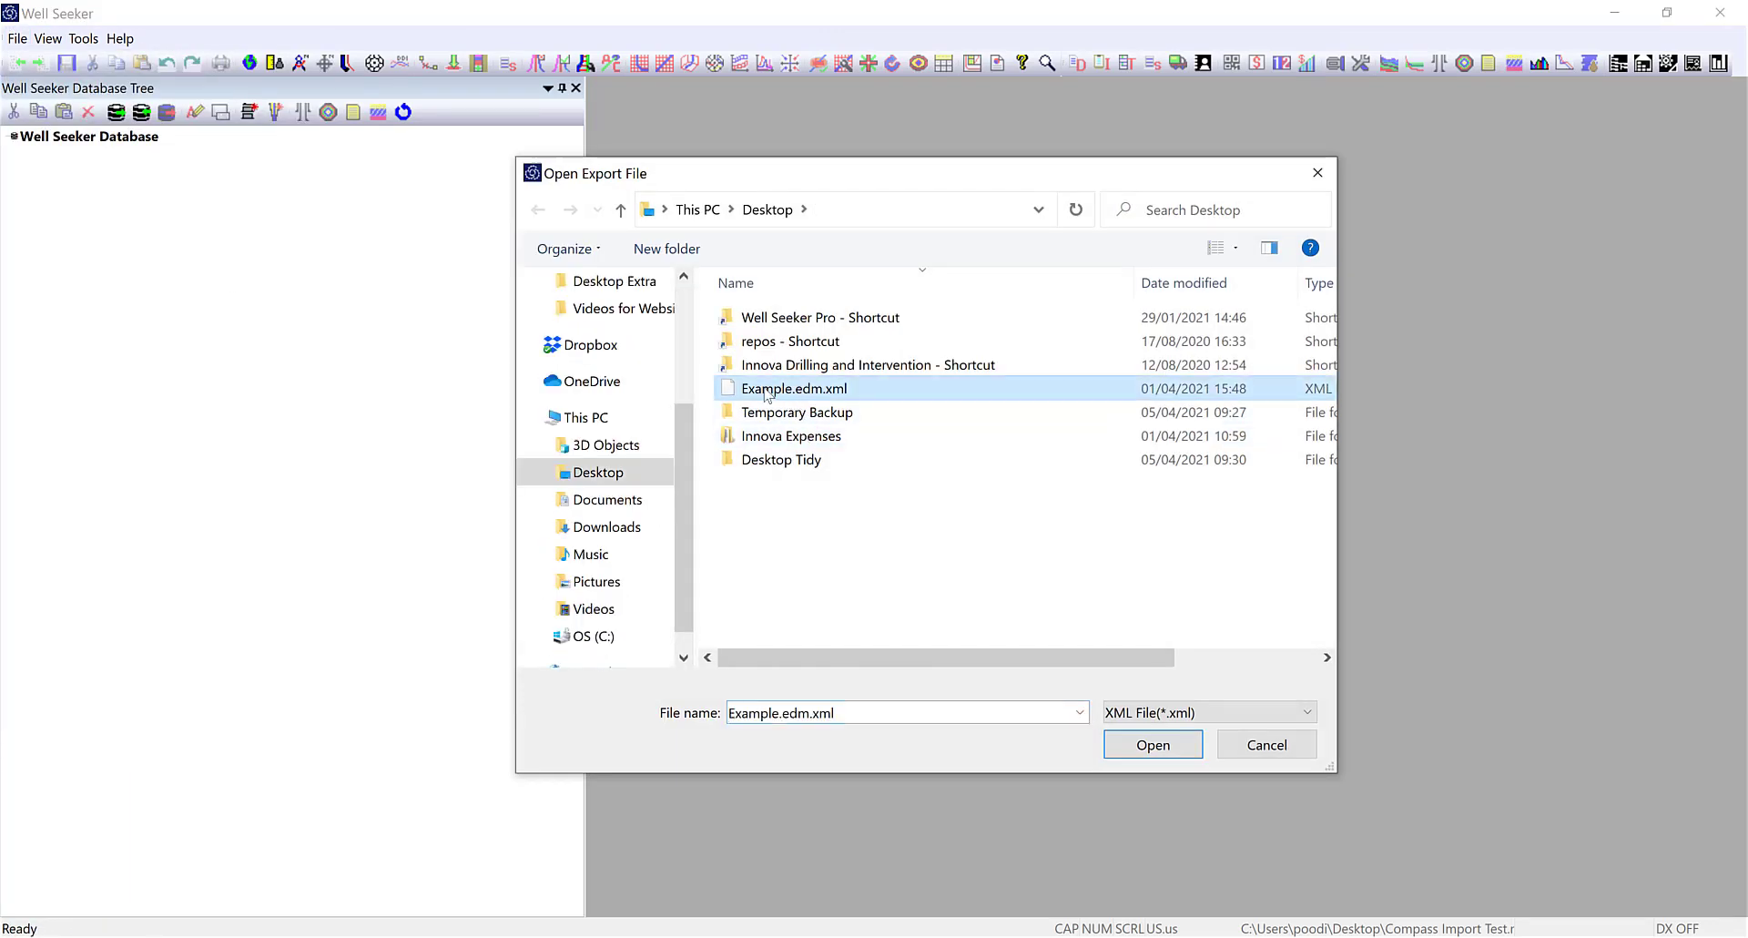
{"action": "left_click", "coordinate": [1153, 744]}
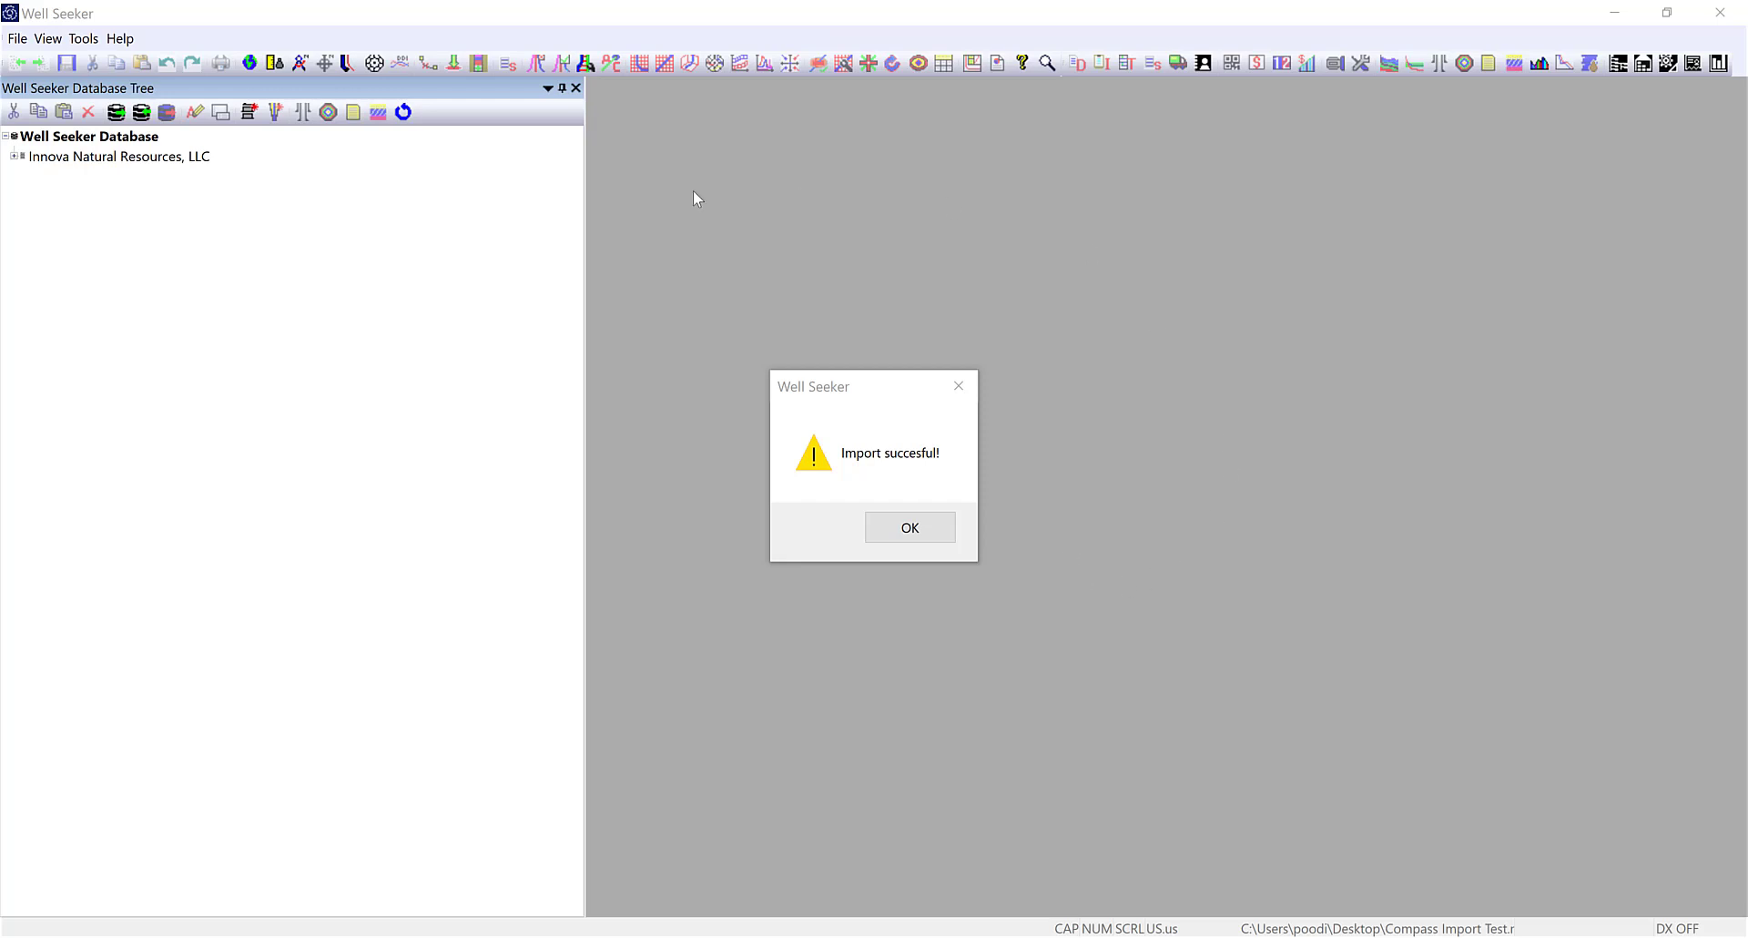
{"action": "left_click", "coordinate": [920, 527]}
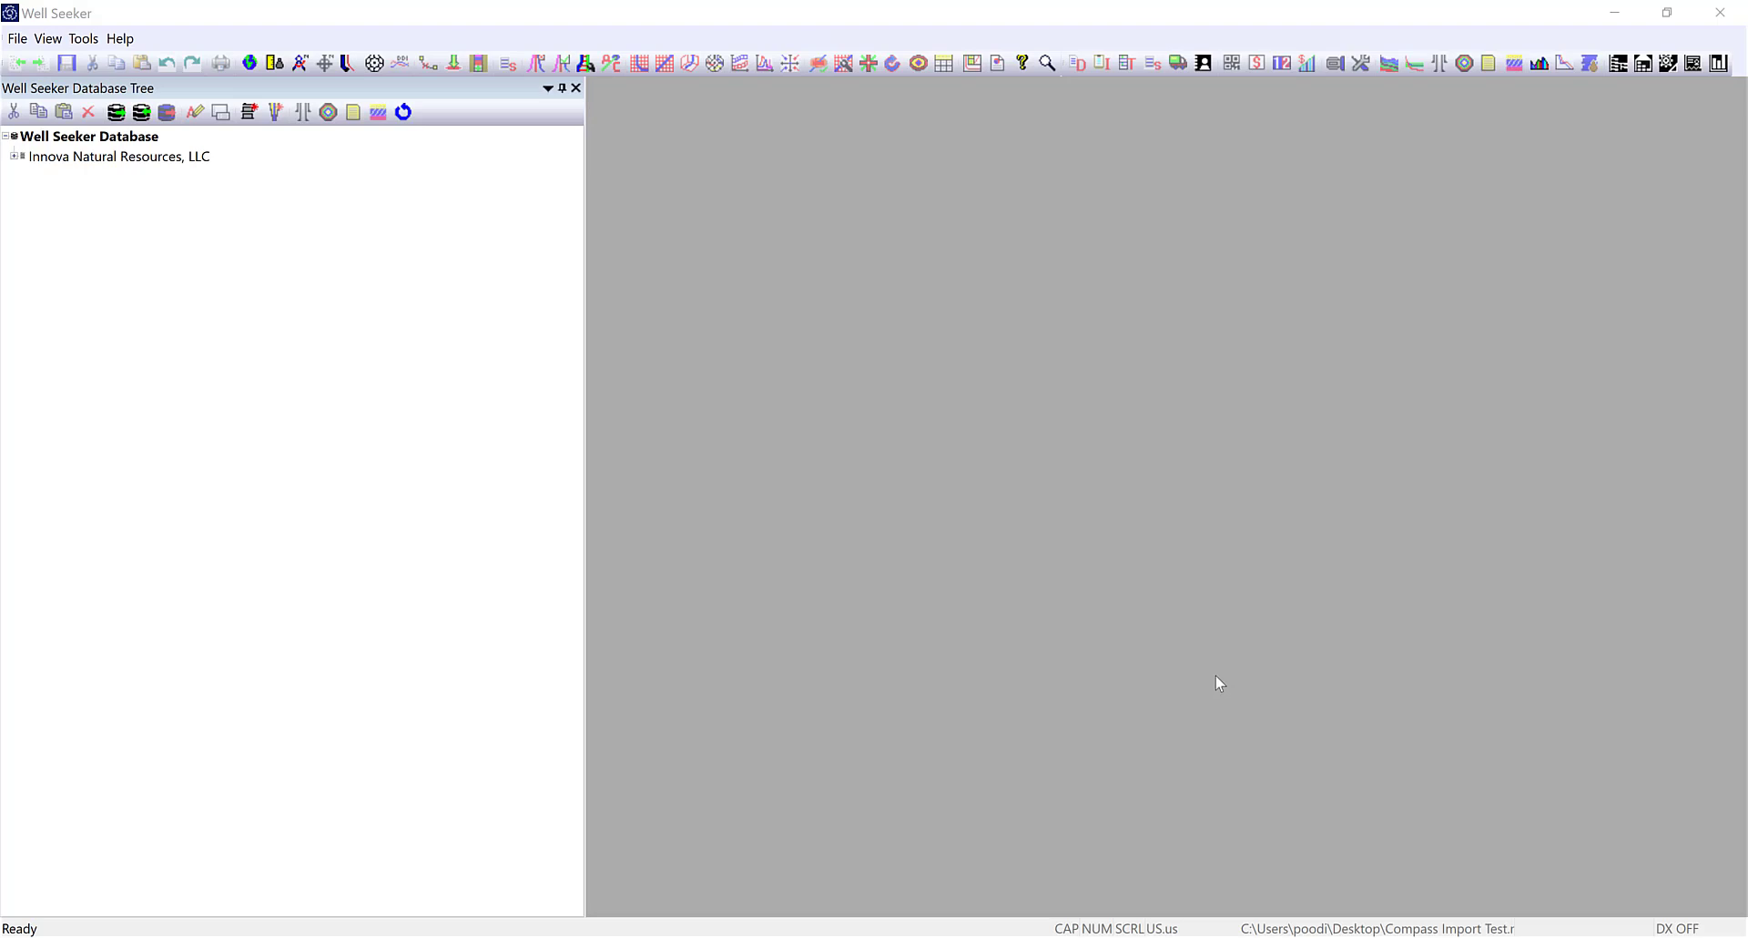
Expand the imported Innova Natural Resources, LLC hierarchy and open the Cerberus 14-28 - 3H (LH) - Plan.
{"action": "left_click", "coordinate": [13, 156]}
{"action": "left_click", "coordinate": [15, 157]}
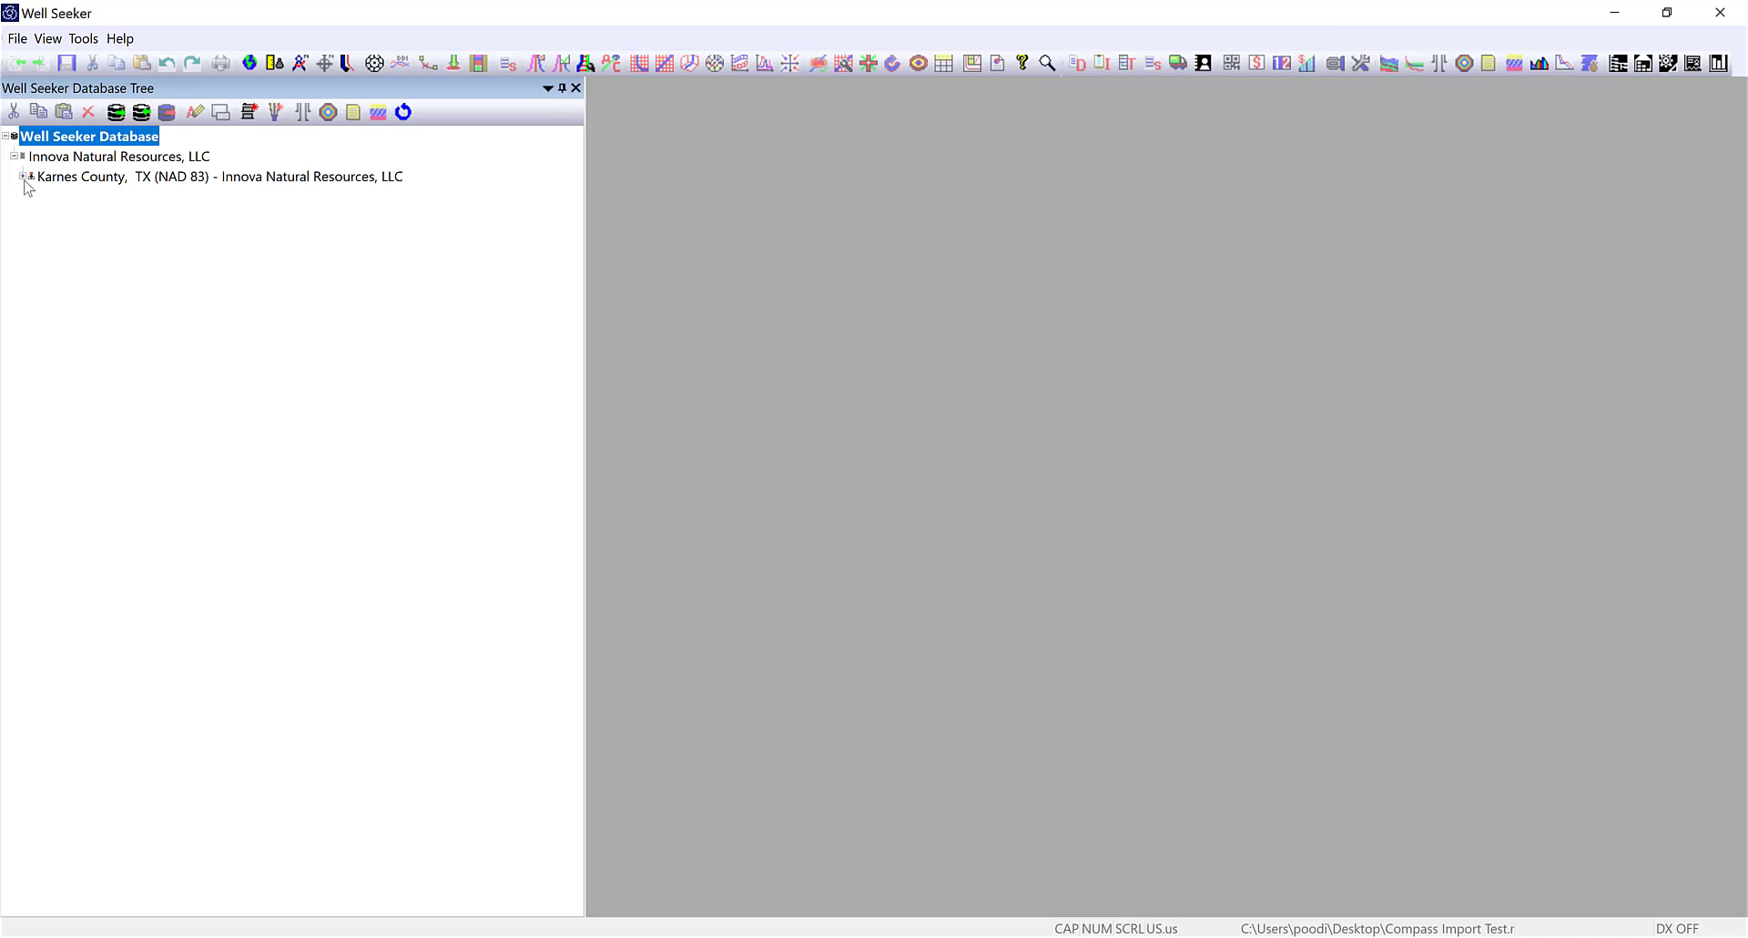
{"action": "left_click", "coordinate": [22, 177]}
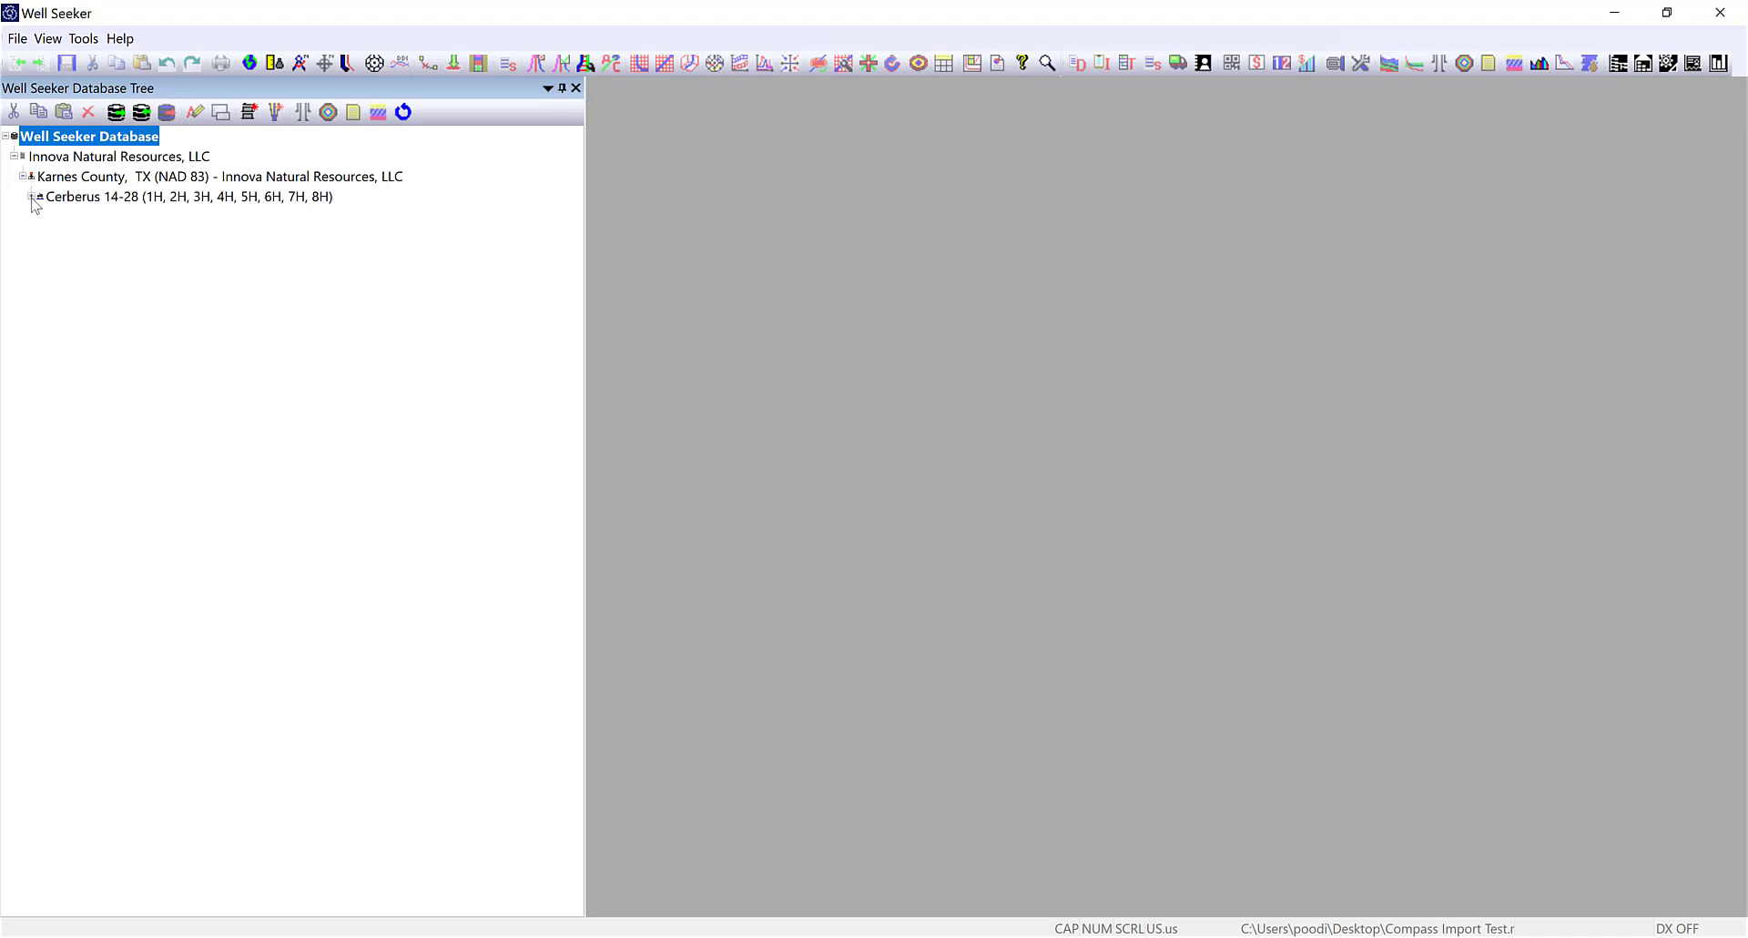
{"action": "left_click", "coordinate": [30, 197]}
{"action": "left_click", "coordinate": [40, 216]}
{"action": "left_click", "coordinate": [49, 237]}
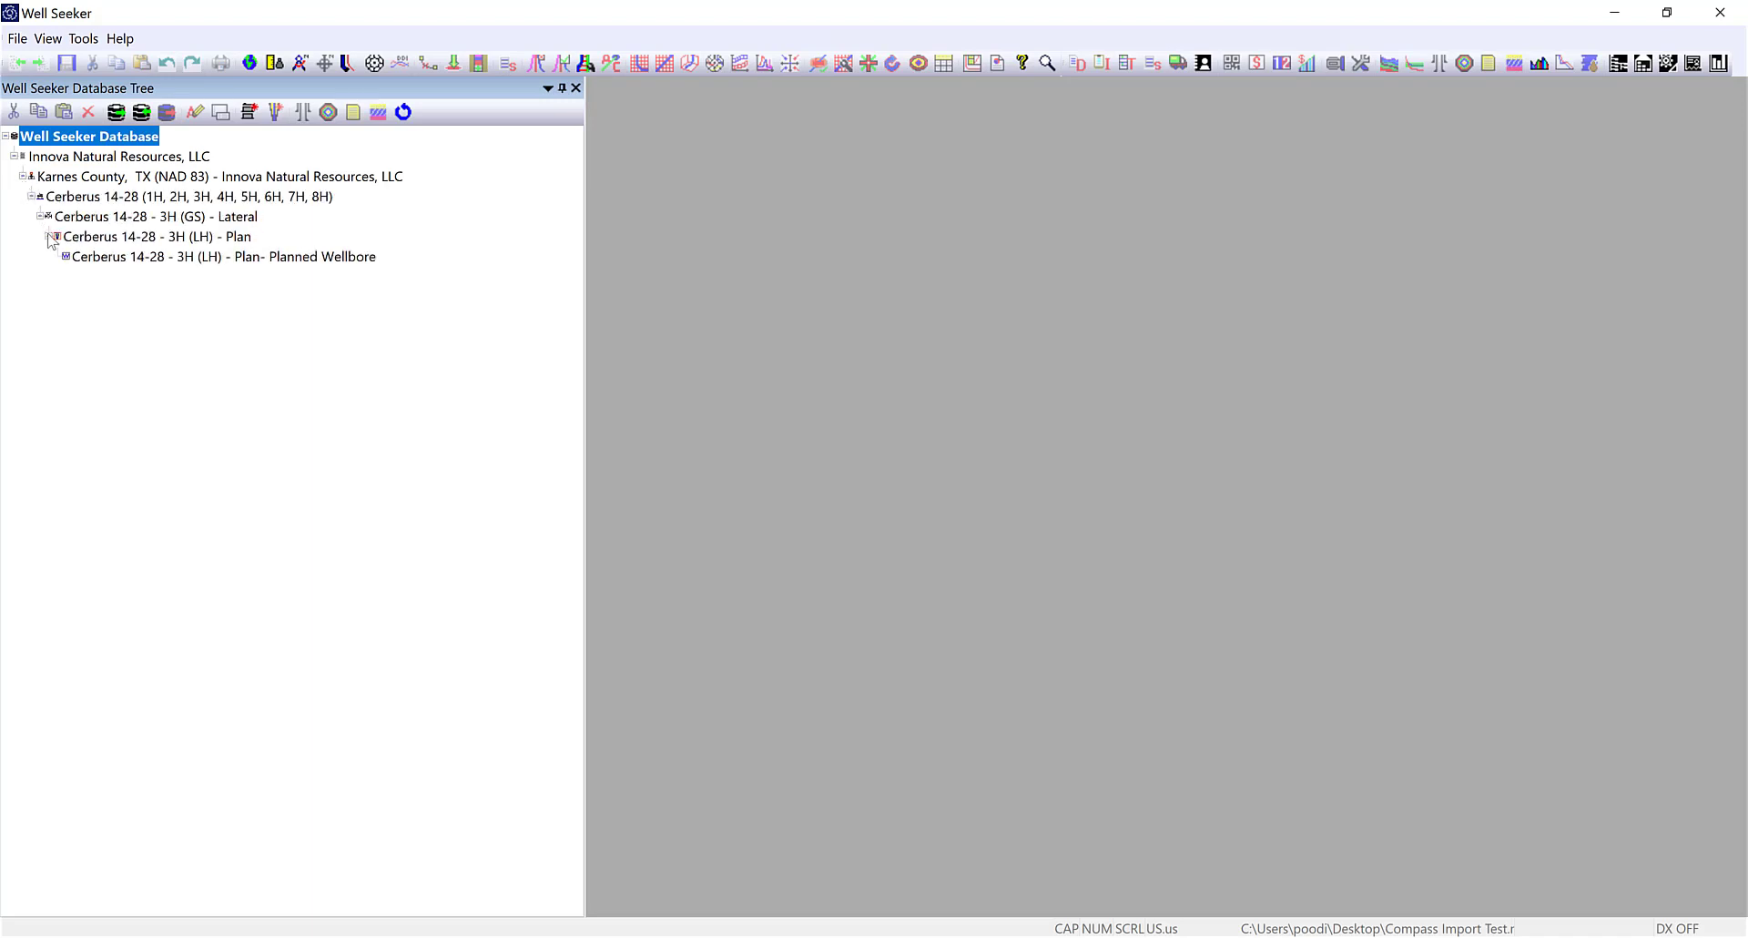
{"action": "double_click", "coordinate": [232, 238]}
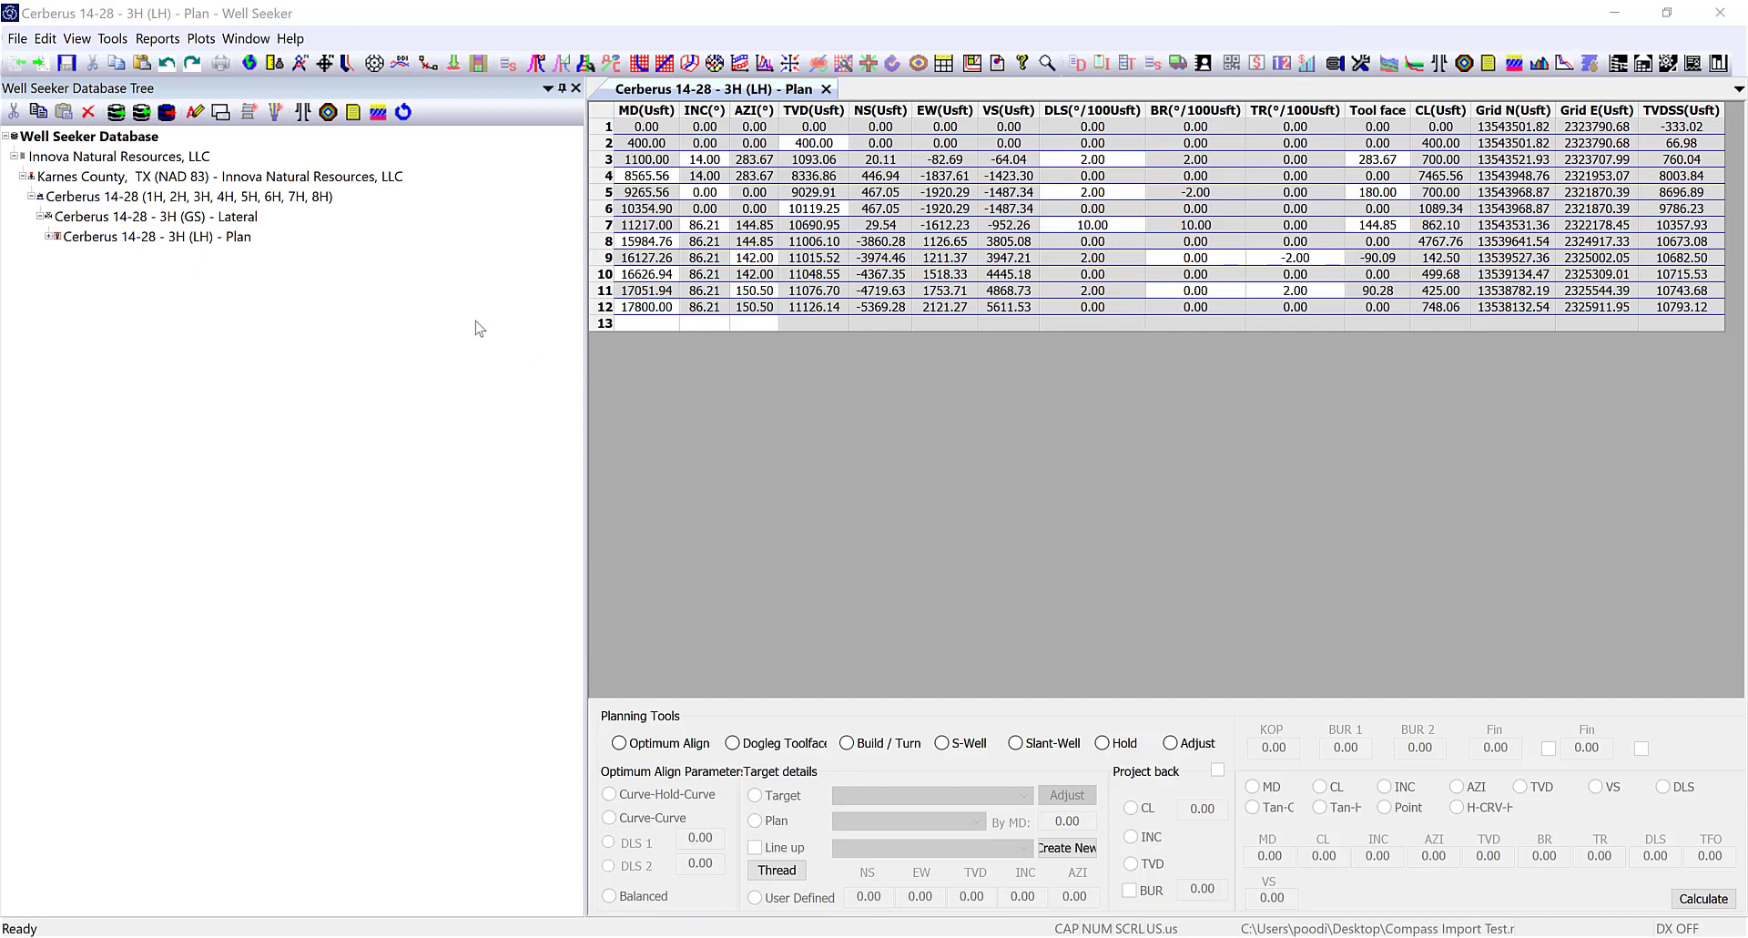
Review the operator properties of Innova Natural Resources, LLC, including the anti-collision settings, and exit without saving.
{"action": "left_click", "coordinate": [52, 161]}
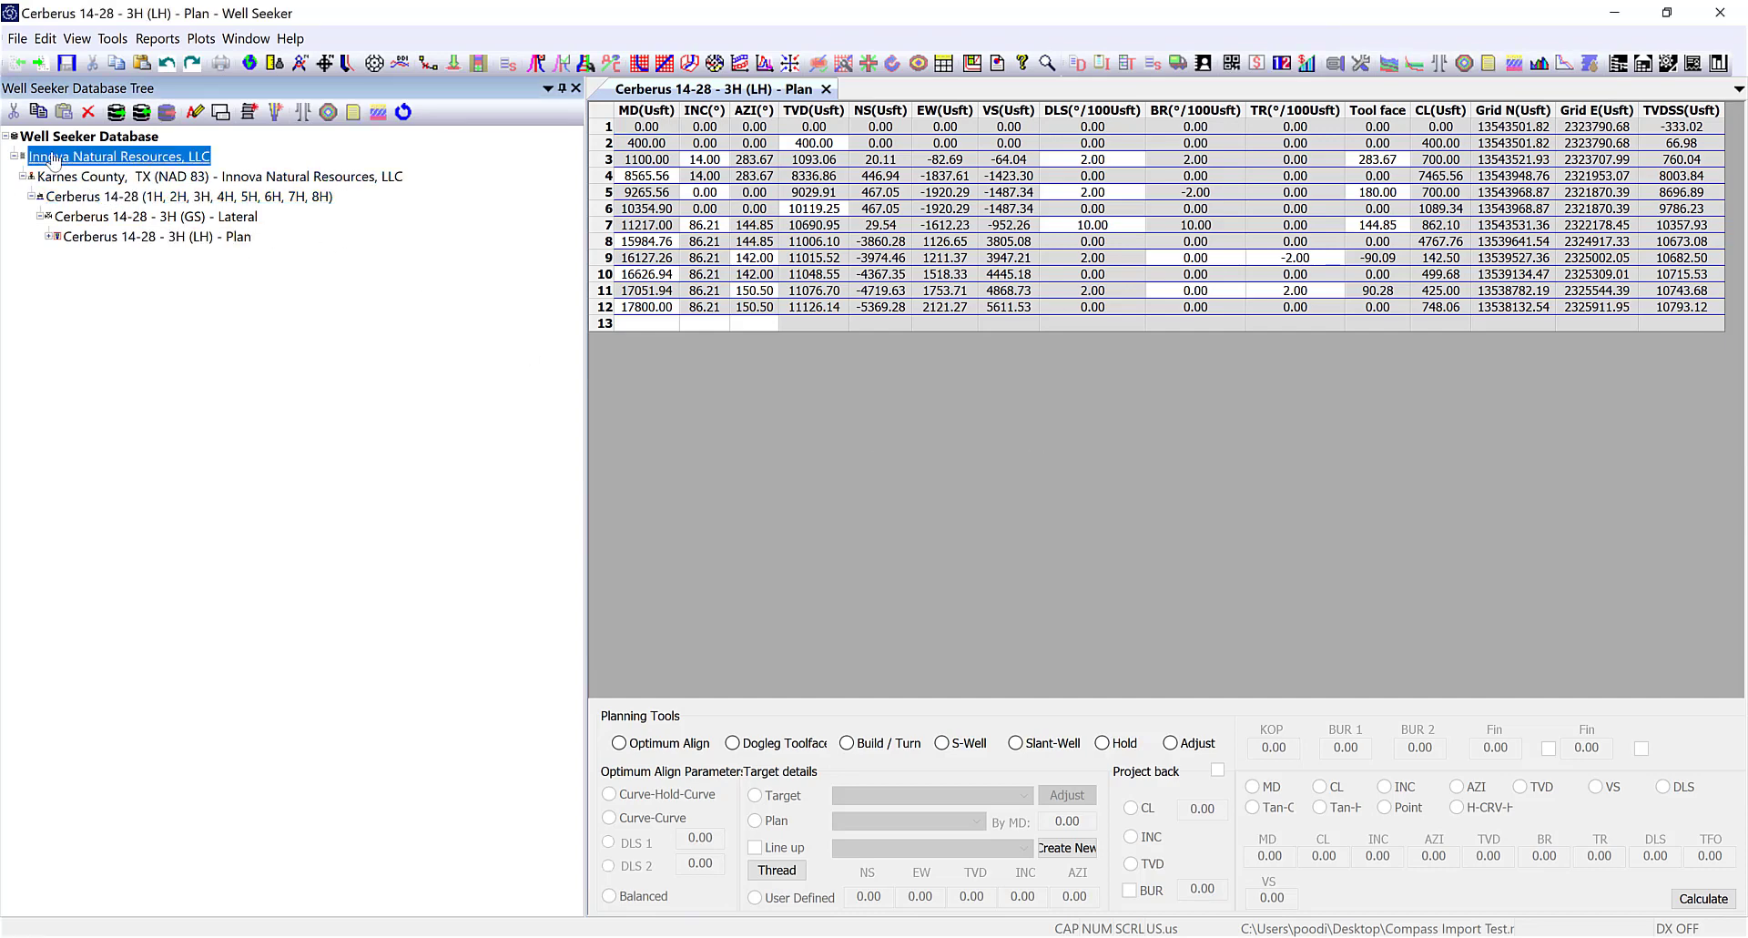
{"action": "left_click", "coordinate": [222, 113]}
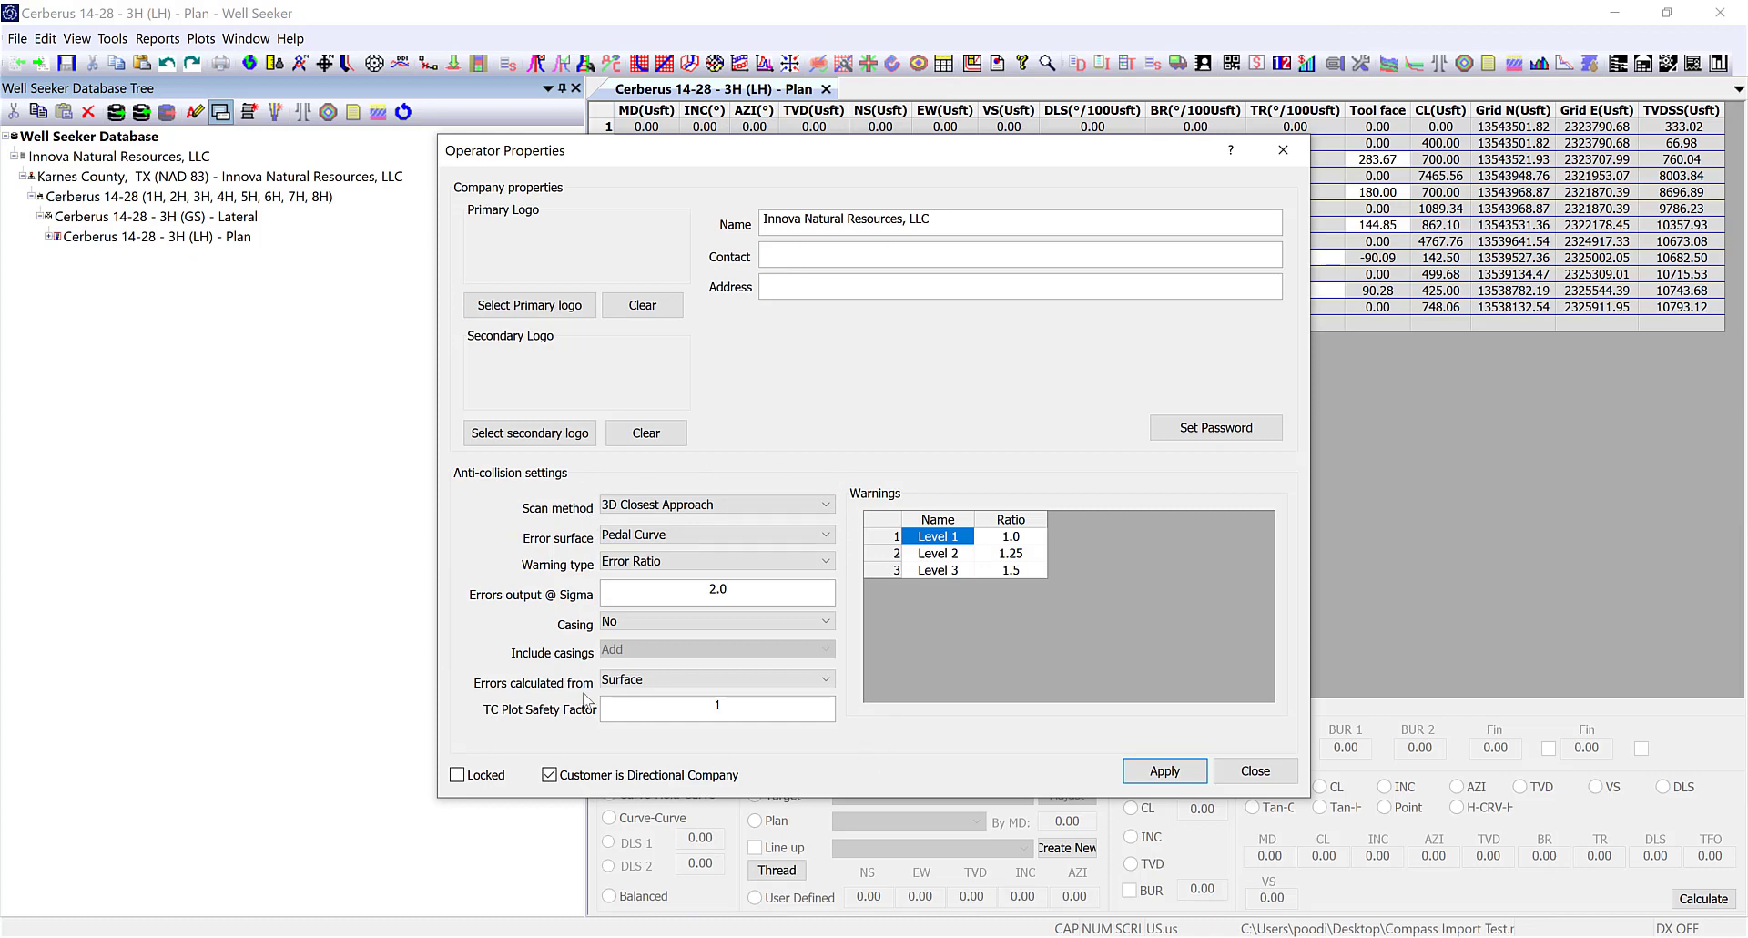
{"action": "left_click", "coordinate": [1244, 769]}
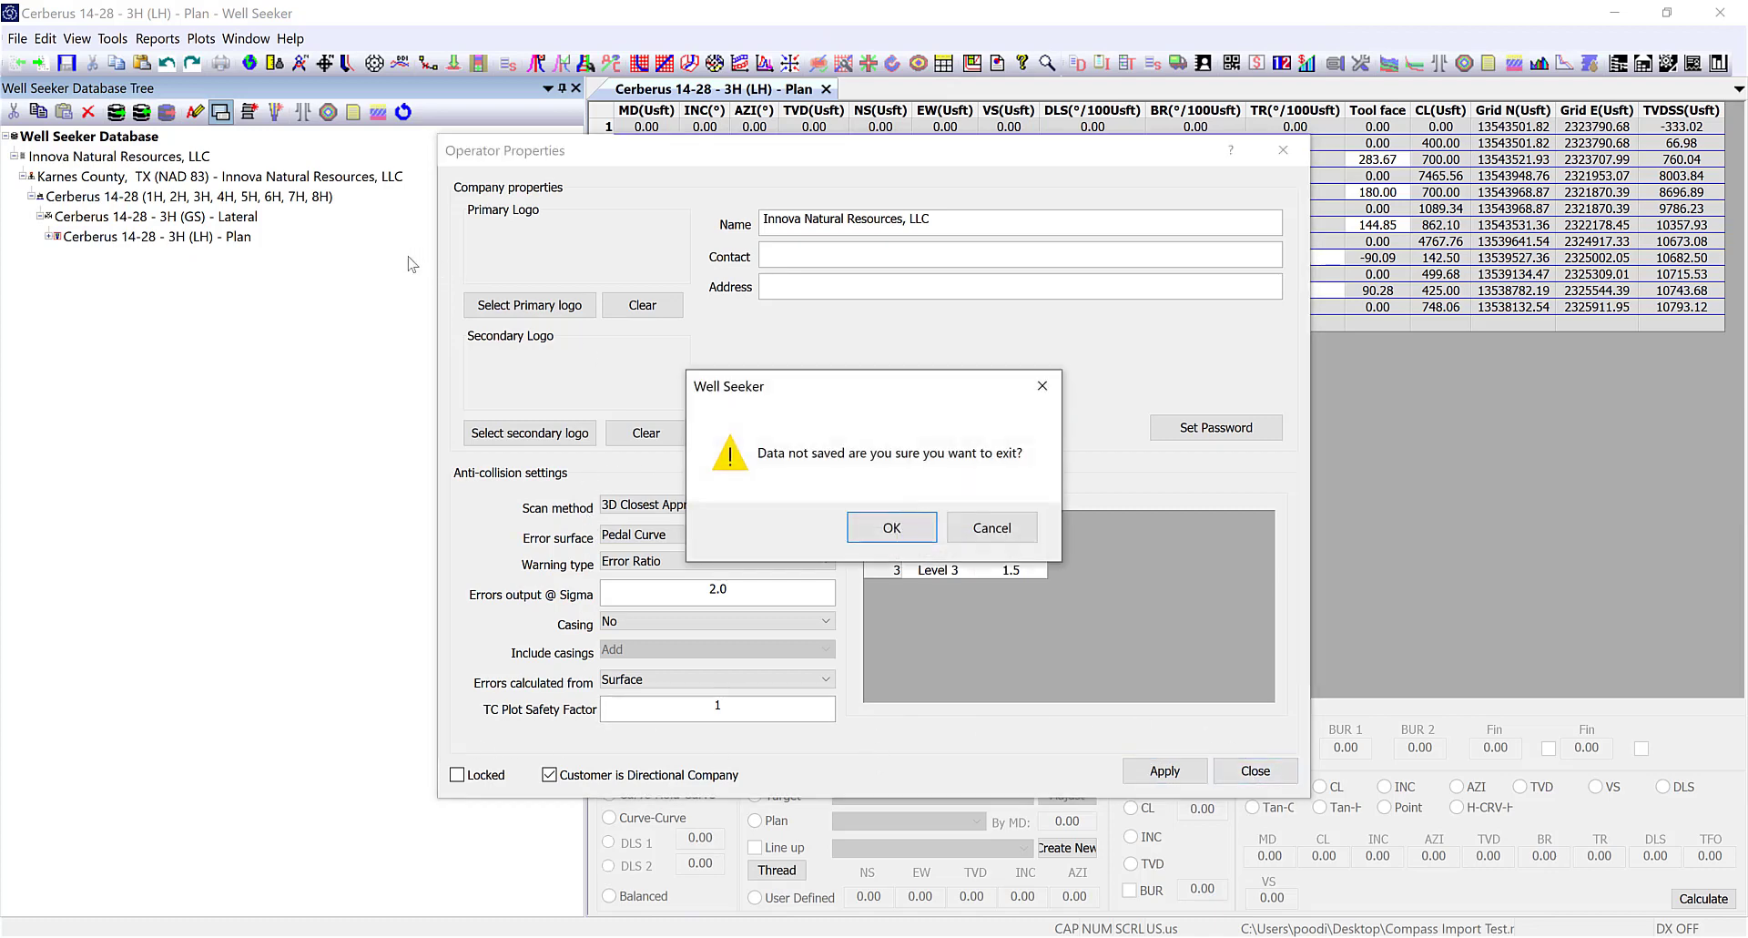
{"action": "left_click", "coordinate": [897, 532]}
Review the mapping grid, local grid, reference point and vertical datum in the Karnes County, TX (NAD 83) field properties.
{"action": "left_click", "coordinate": [218, 197]}
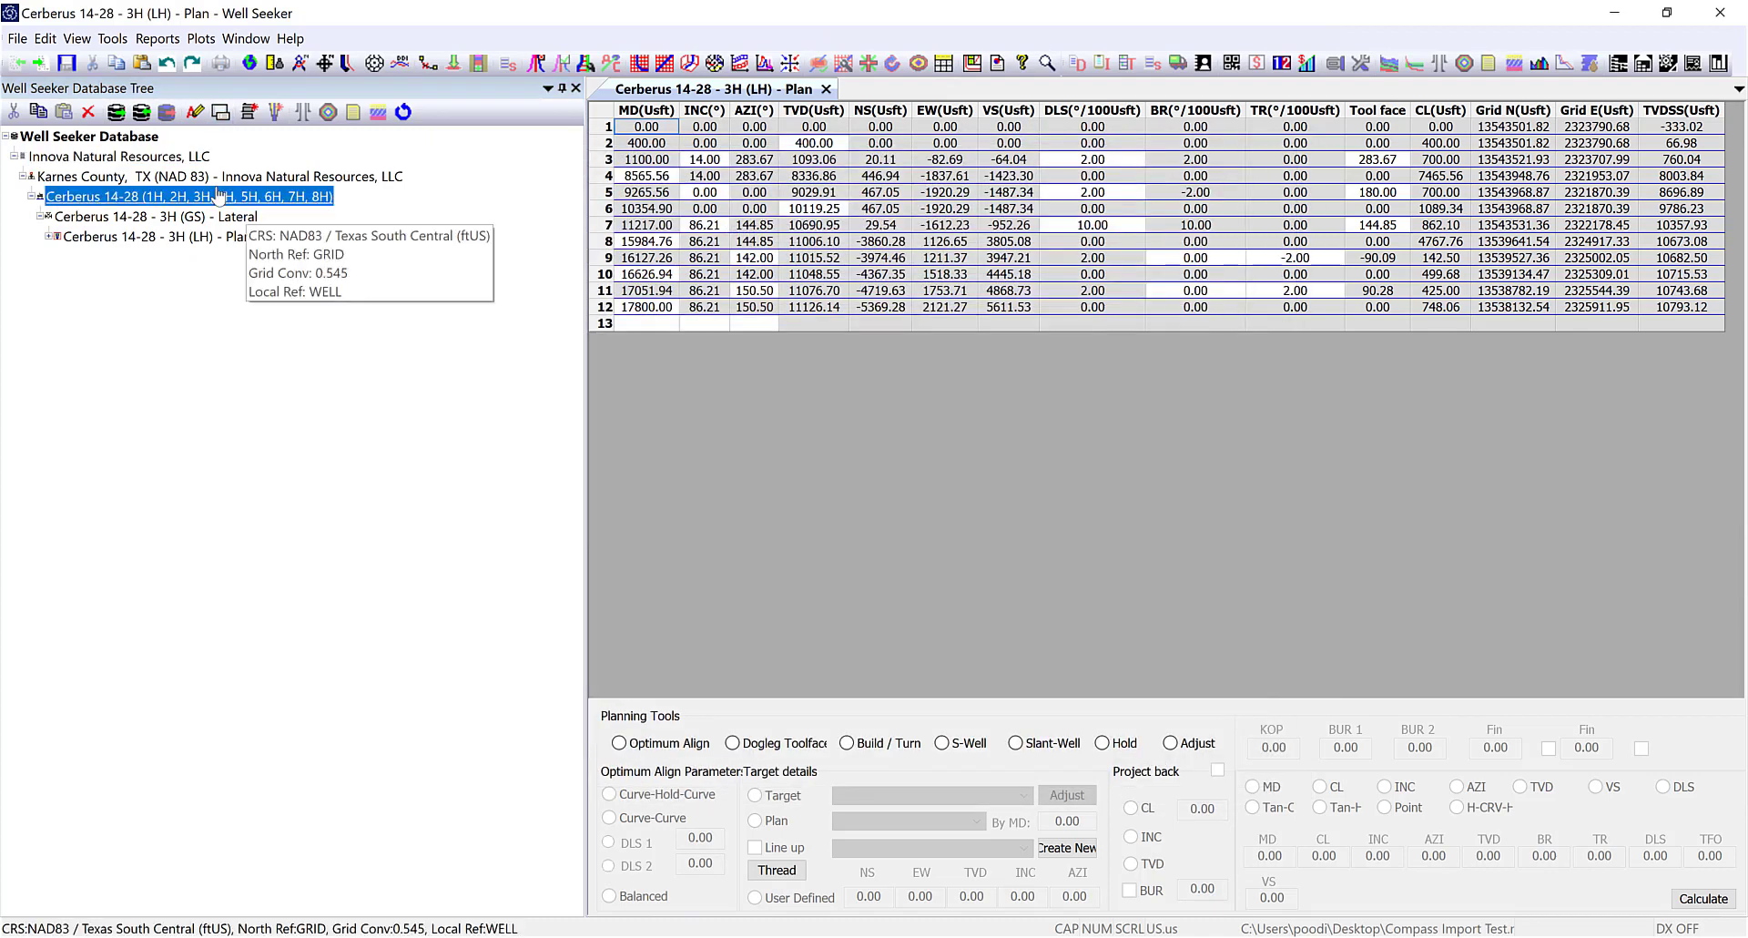
{"action": "left_click", "coordinate": [205, 175]}
{"action": "left_click", "coordinate": [222, 112]}
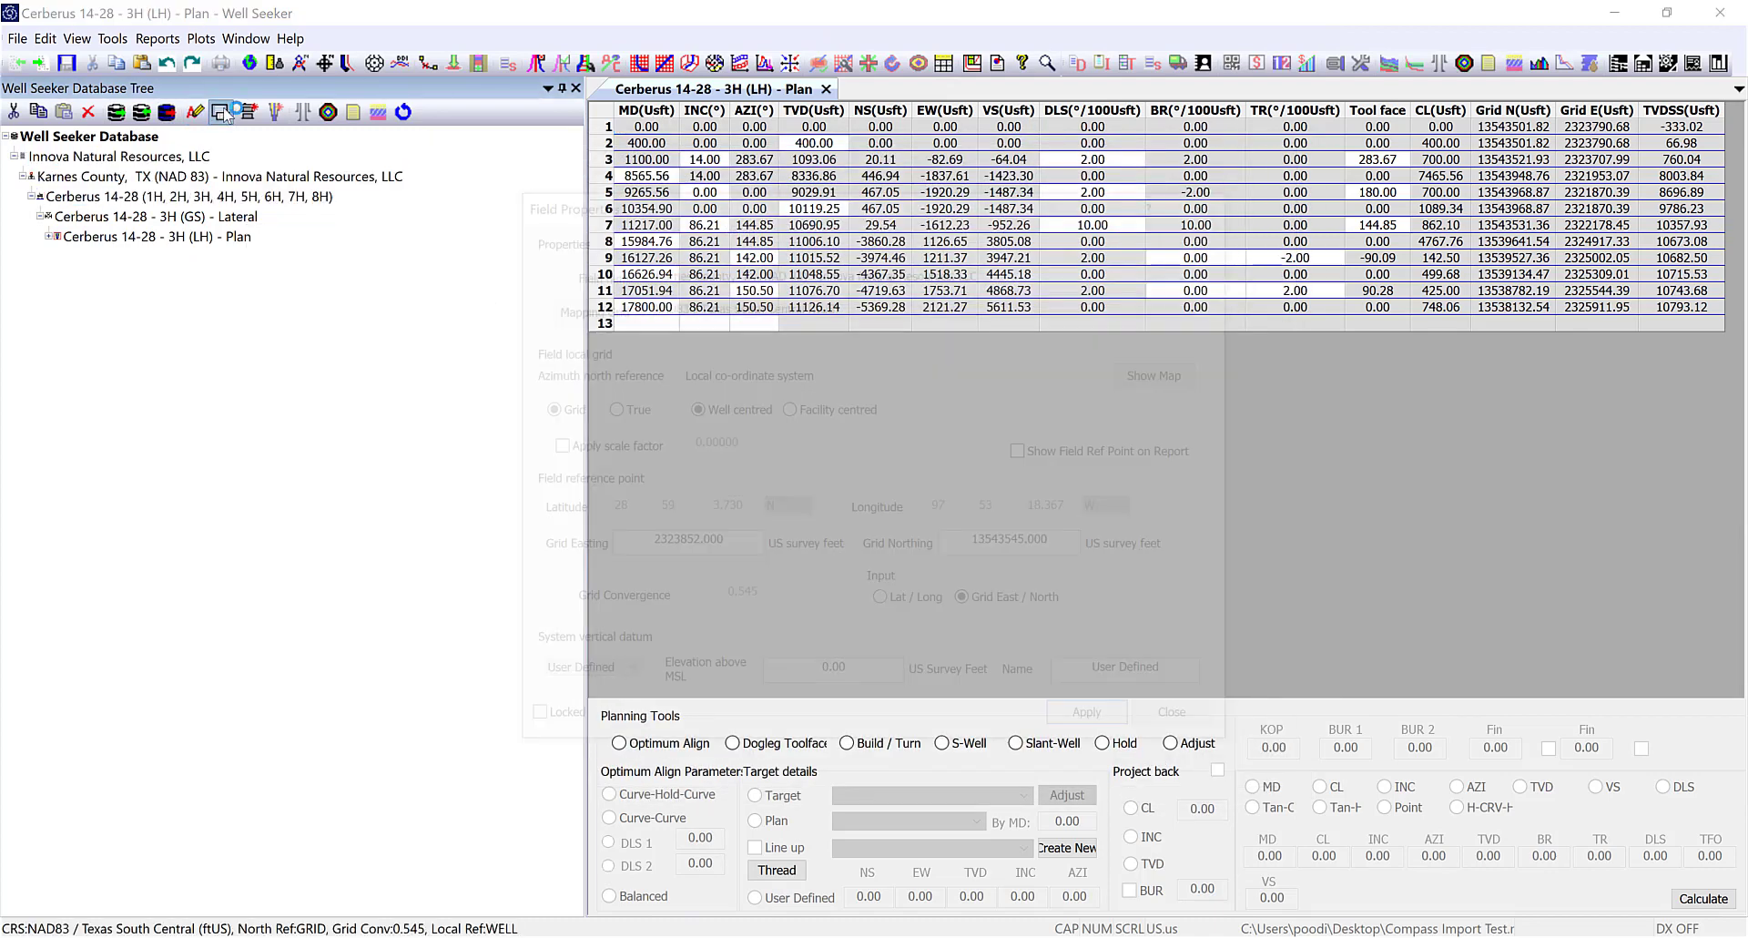
{"action": "left_click_drag", "start_coordinate": [984, 208], "coordinate": [1219, 416]}
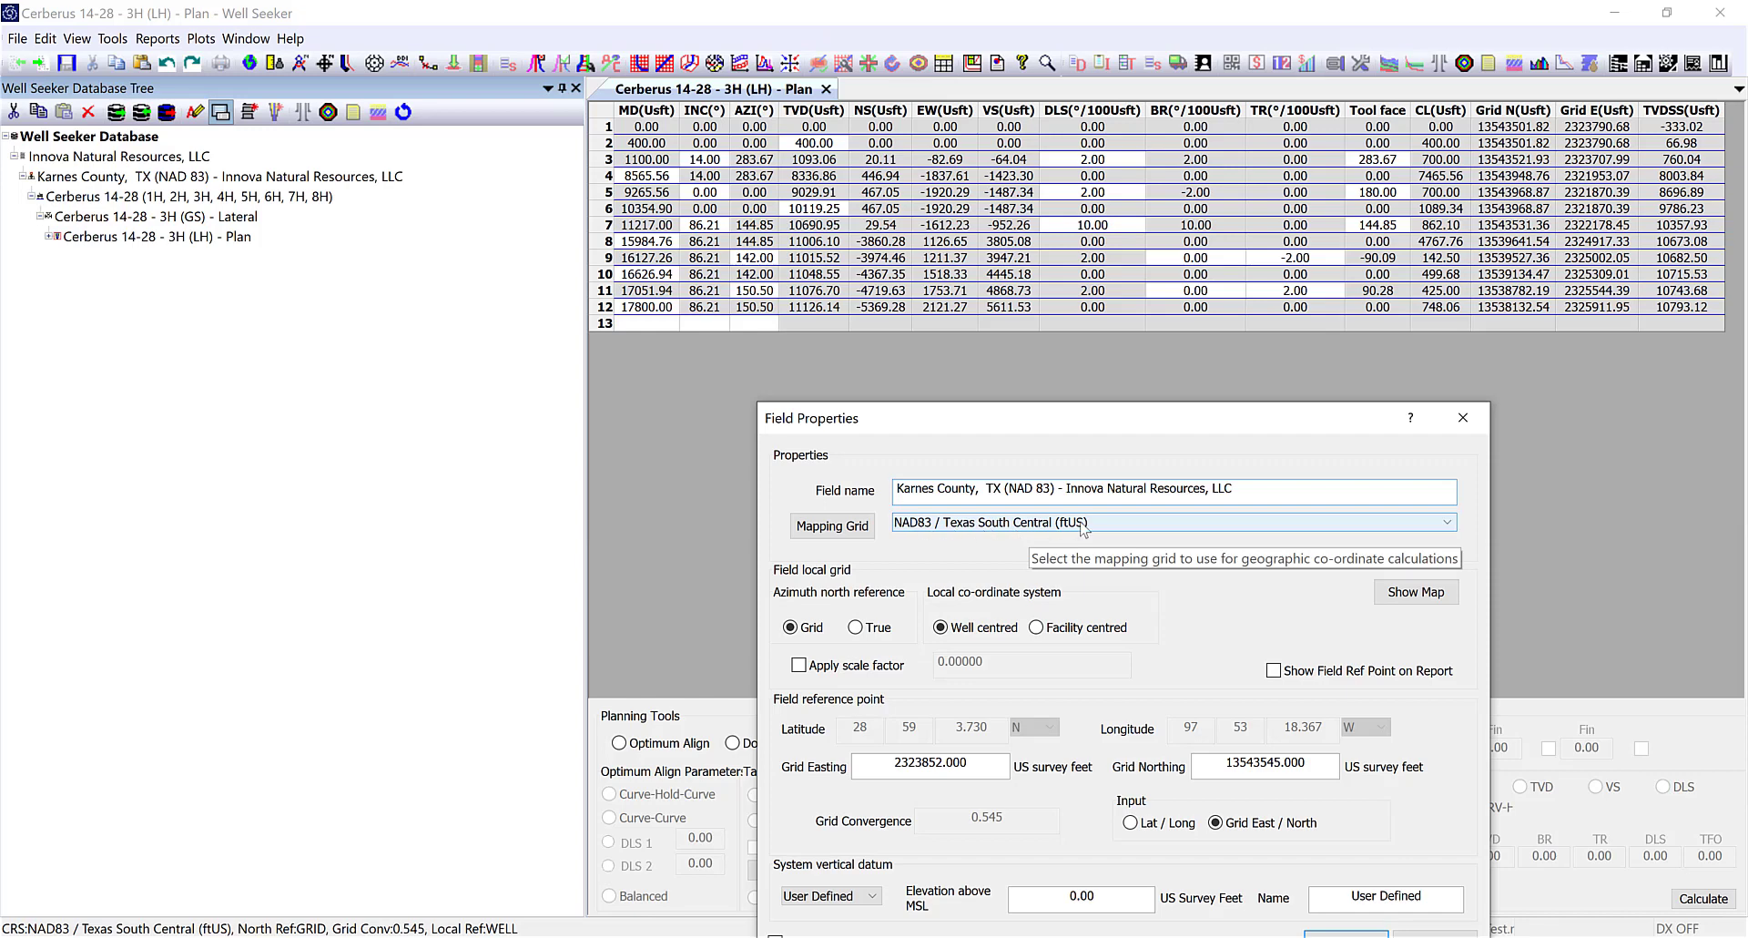
{"action": "left_click_drag", "start_coordinate": [1109, 420], "coordinate": [1031, 362]}
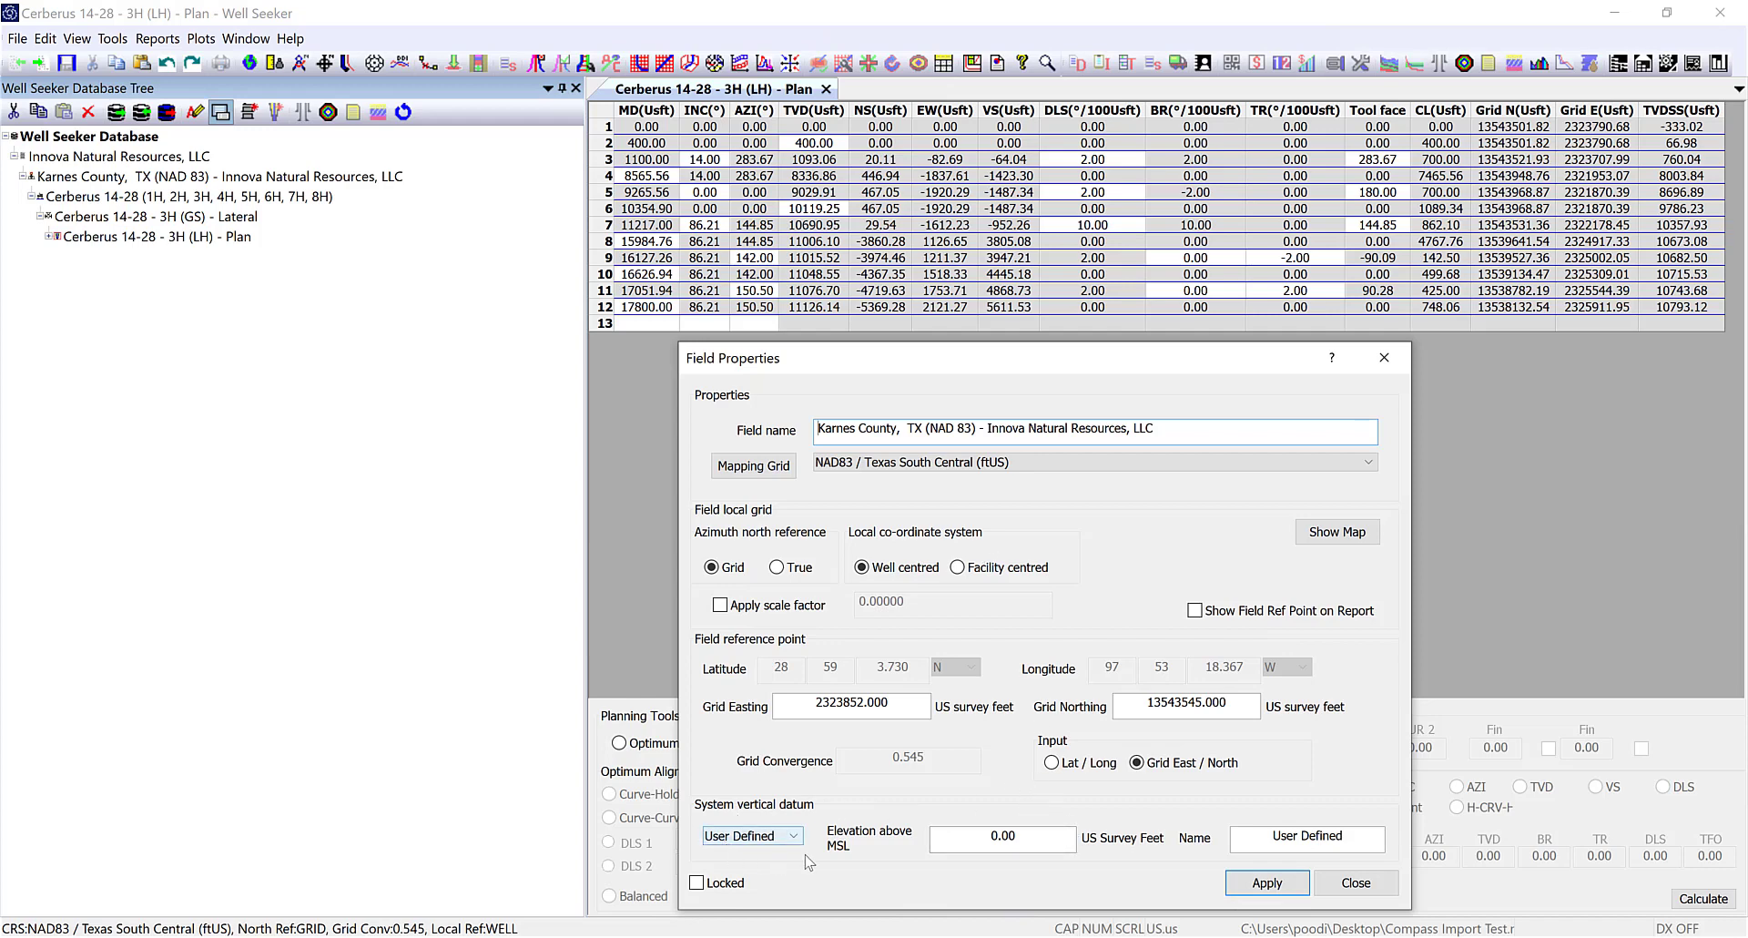
{"action": "left_click", "coordinate": [1355, 883]}
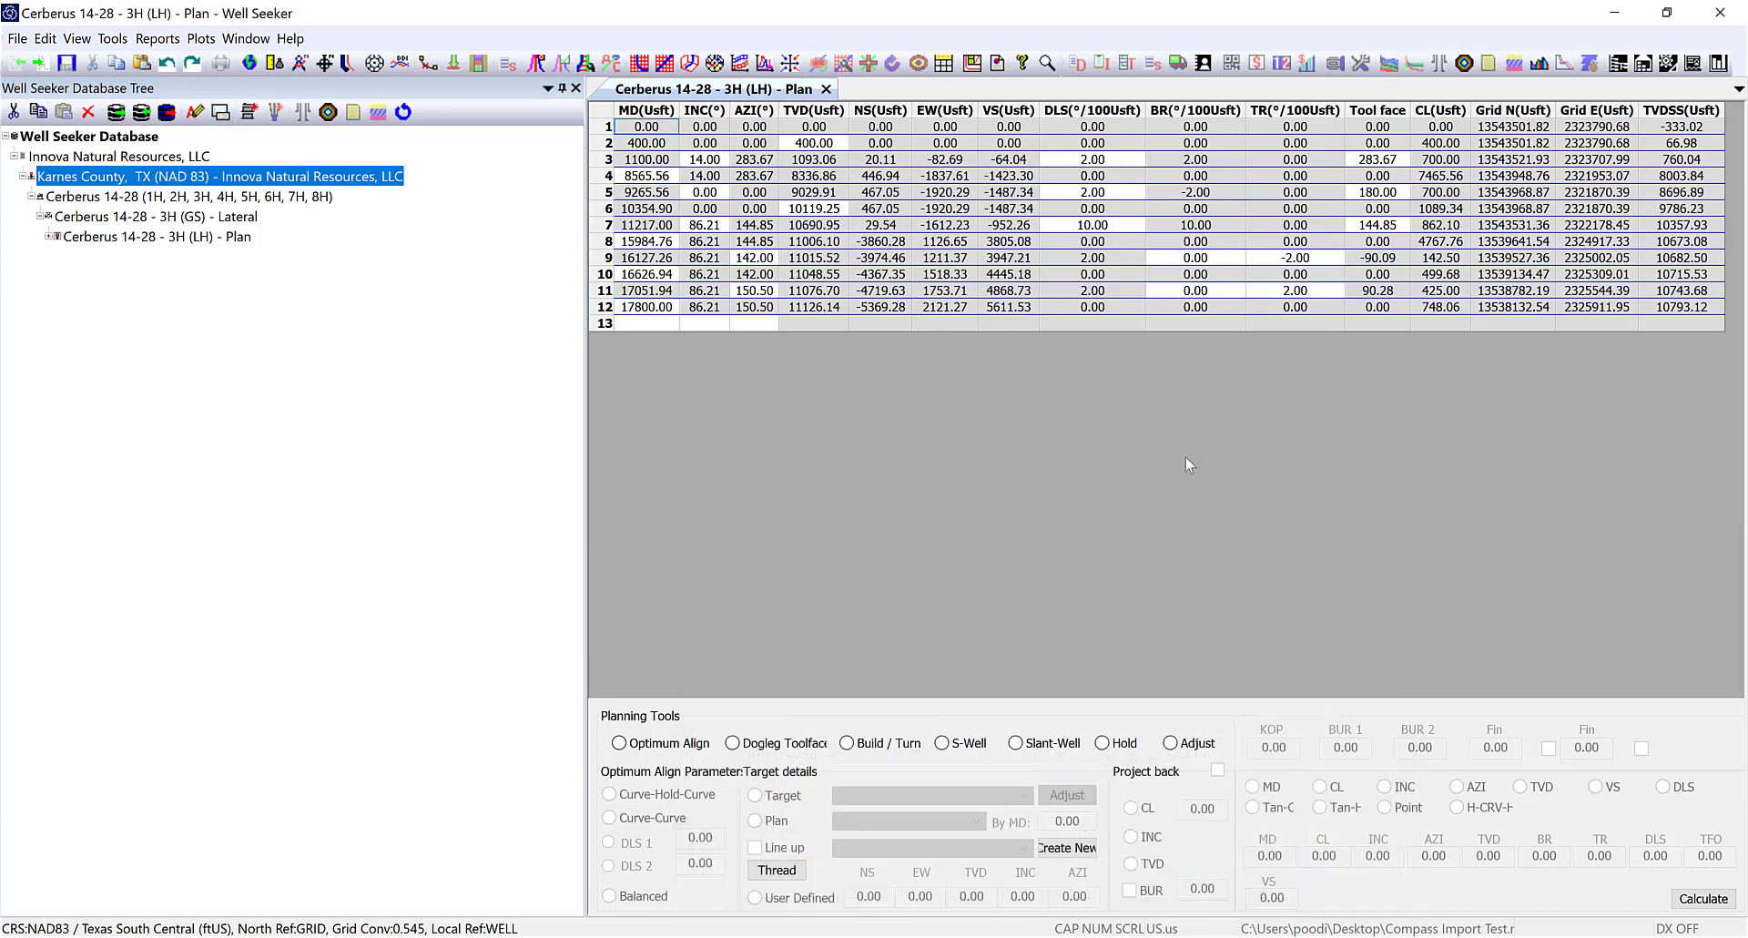
Review the facility properties of Cerberus 14-28 (1H, 2H, 3H, 4H, 5H, 6H, 7H, 8H), including its reference point and location uncertainty.
{"action": "left_click", "coordinate": [234, 197]}
{"action": "left_click", "coordinate": [220, 113]}
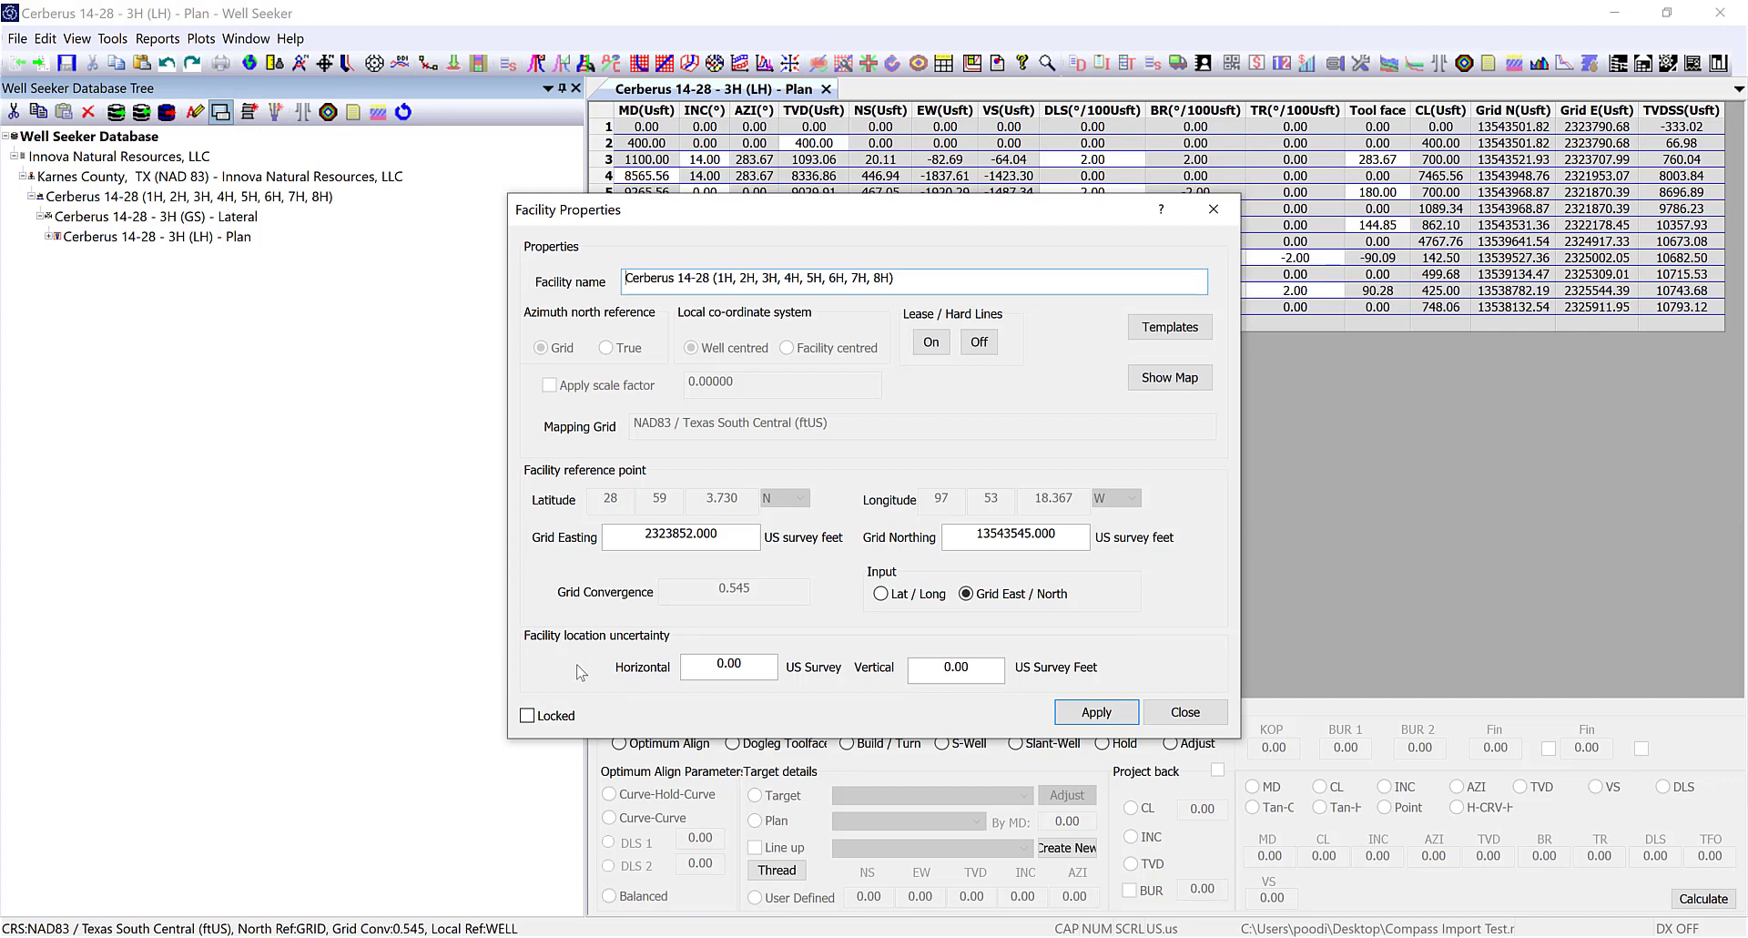
{"action": "left_click", "coordinate": [1224, 721]}
Review the well properties of Cerberus 14-28 - 3H (GS) - Lateral, including the wellhead location and depth reference.
{"action": "key", "text": "Down"}
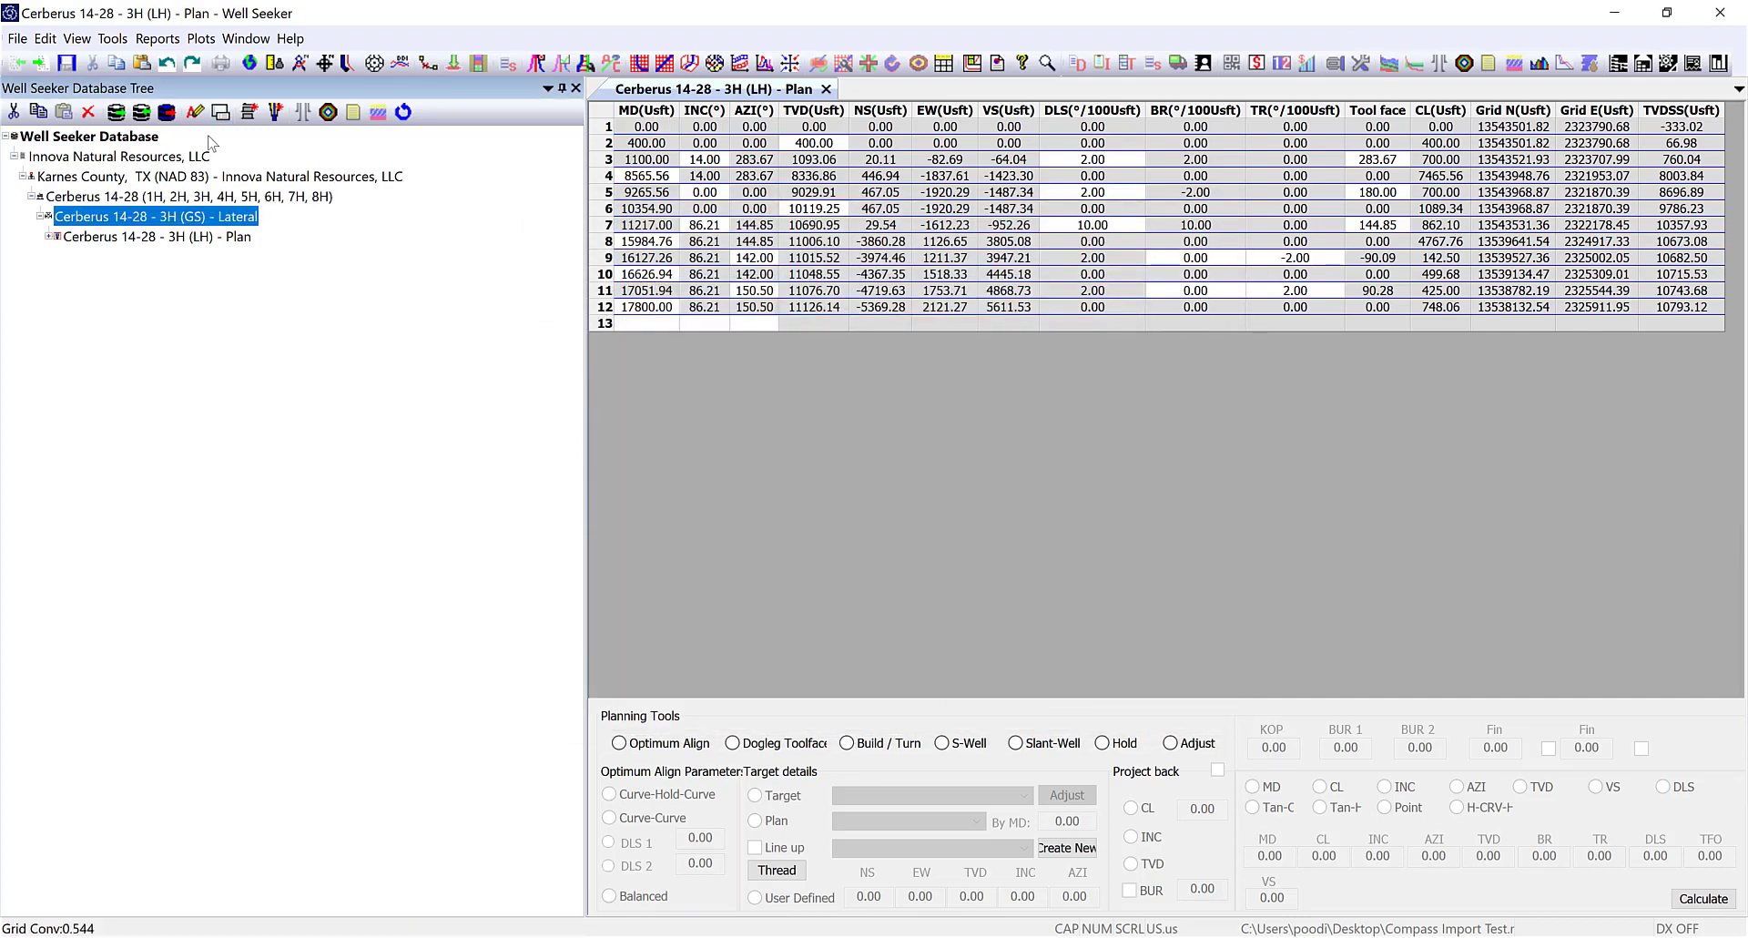
{"action": "left_click", "coordinate": [220, 111]}
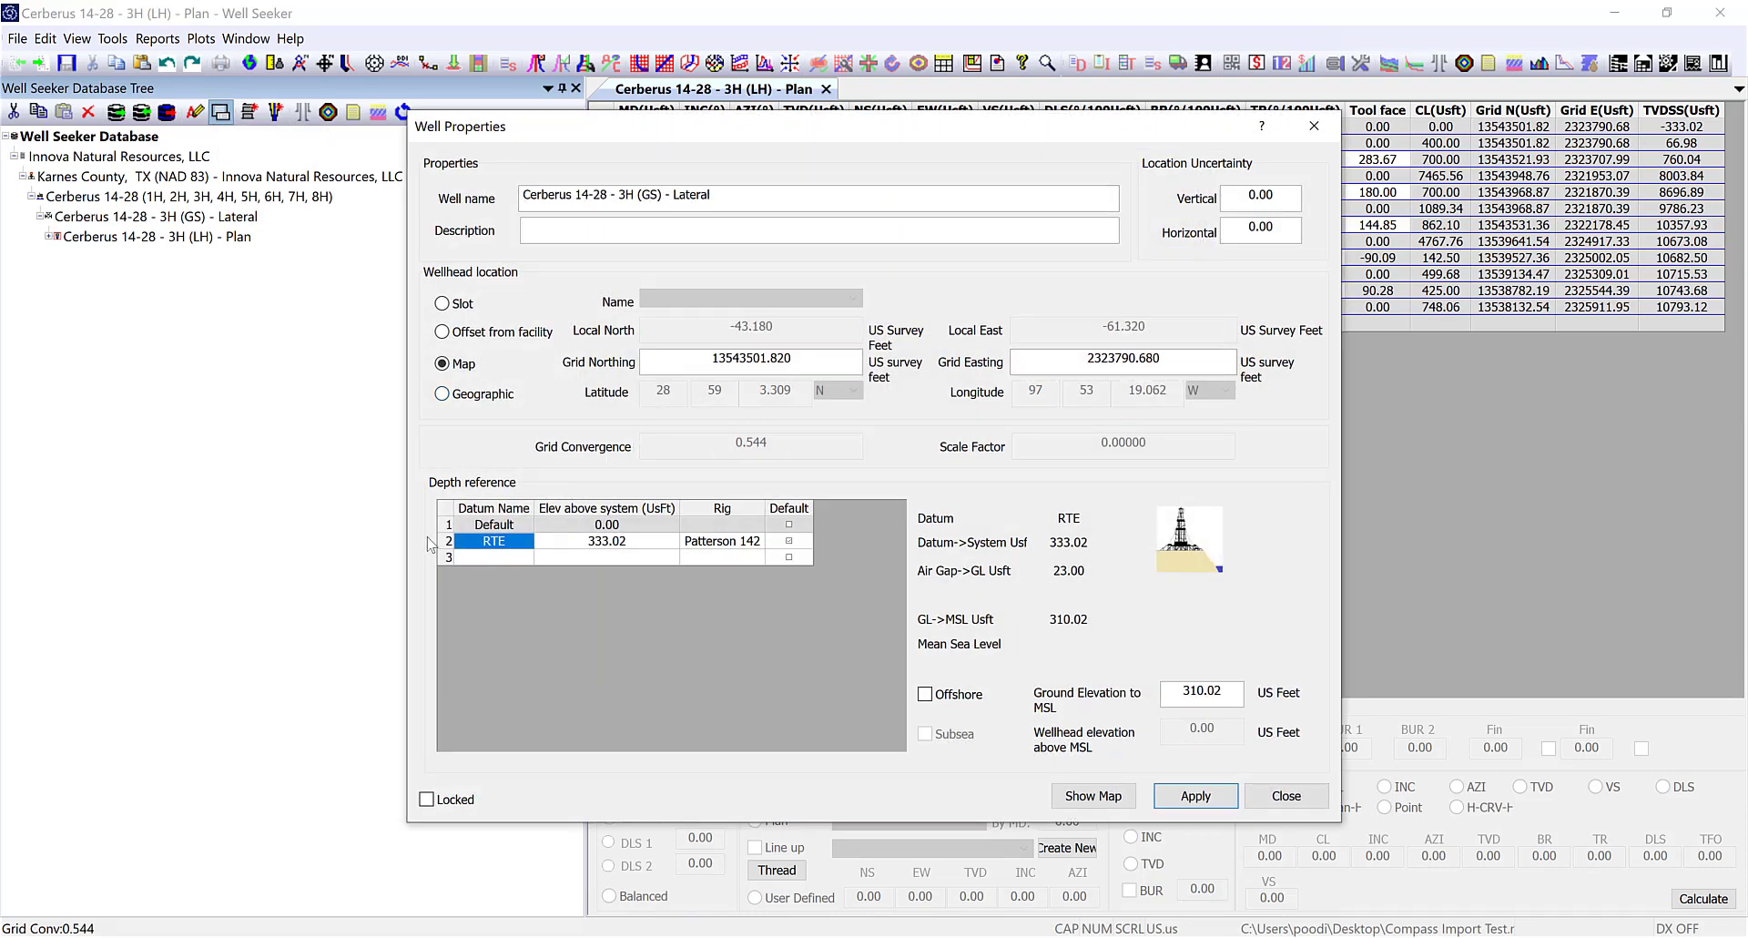
{"action": "left_click", "coordinate": [1285, 796]}
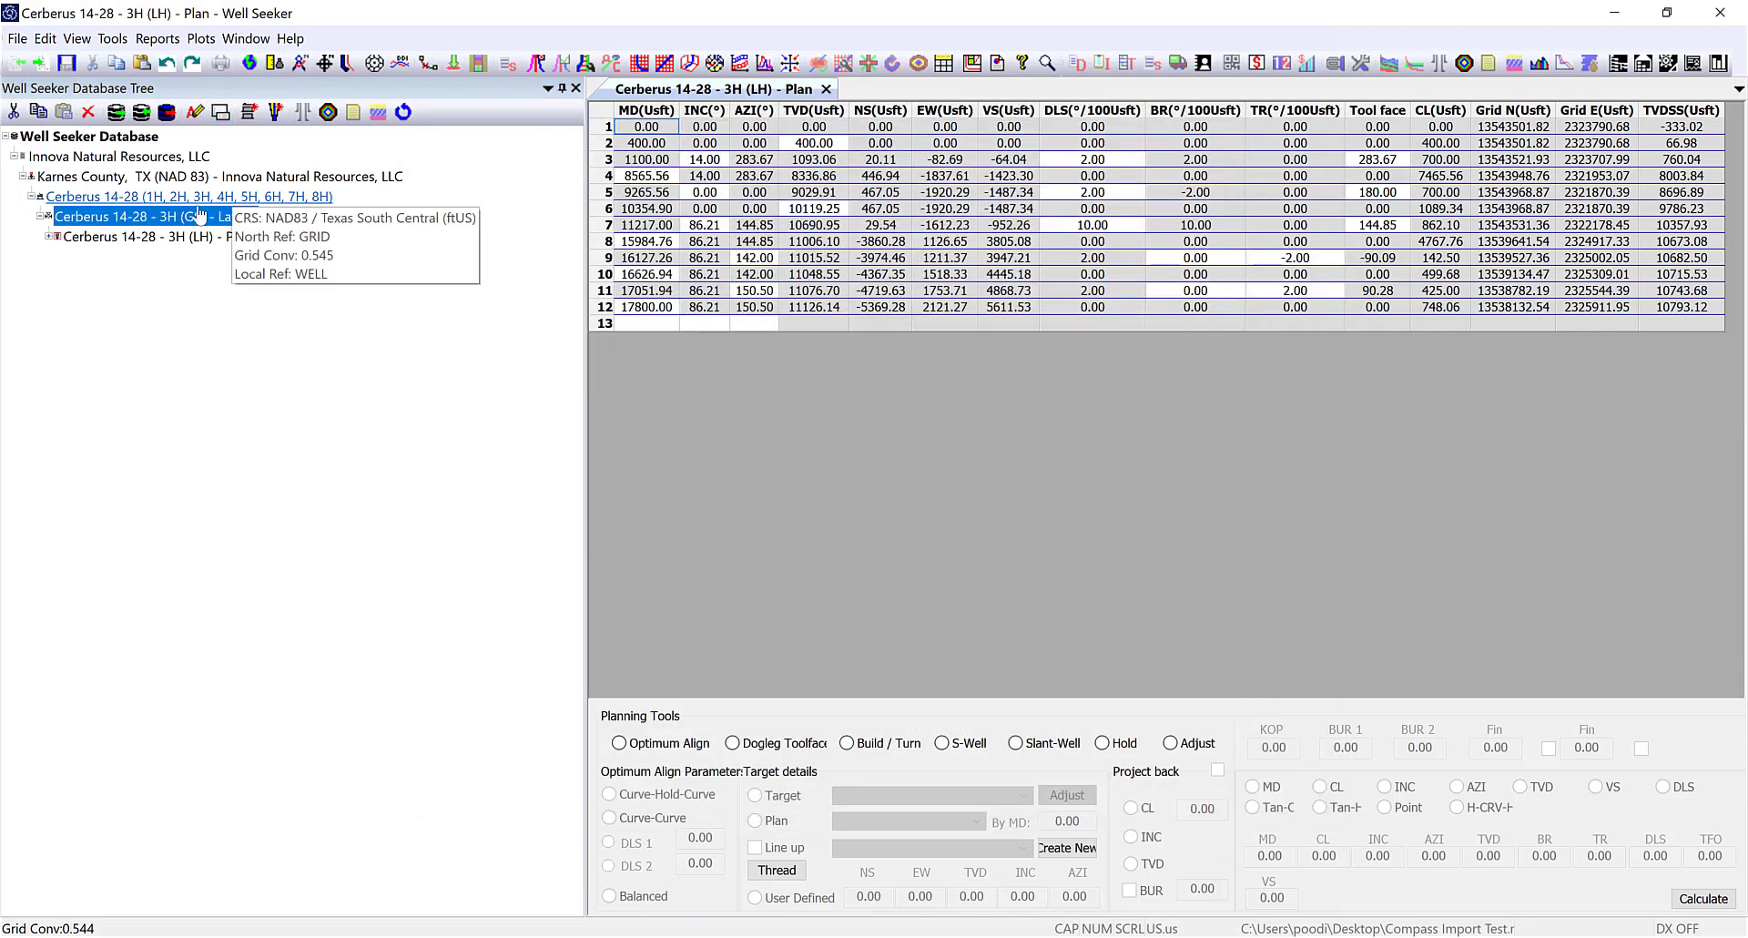
Review the plan properties of Cerberus 14-28 - 3H (LH) - Plan, including vertical section, magnetics, survey program and tie-on.
{"action": "left_click", "coordinate": [79, 239]}
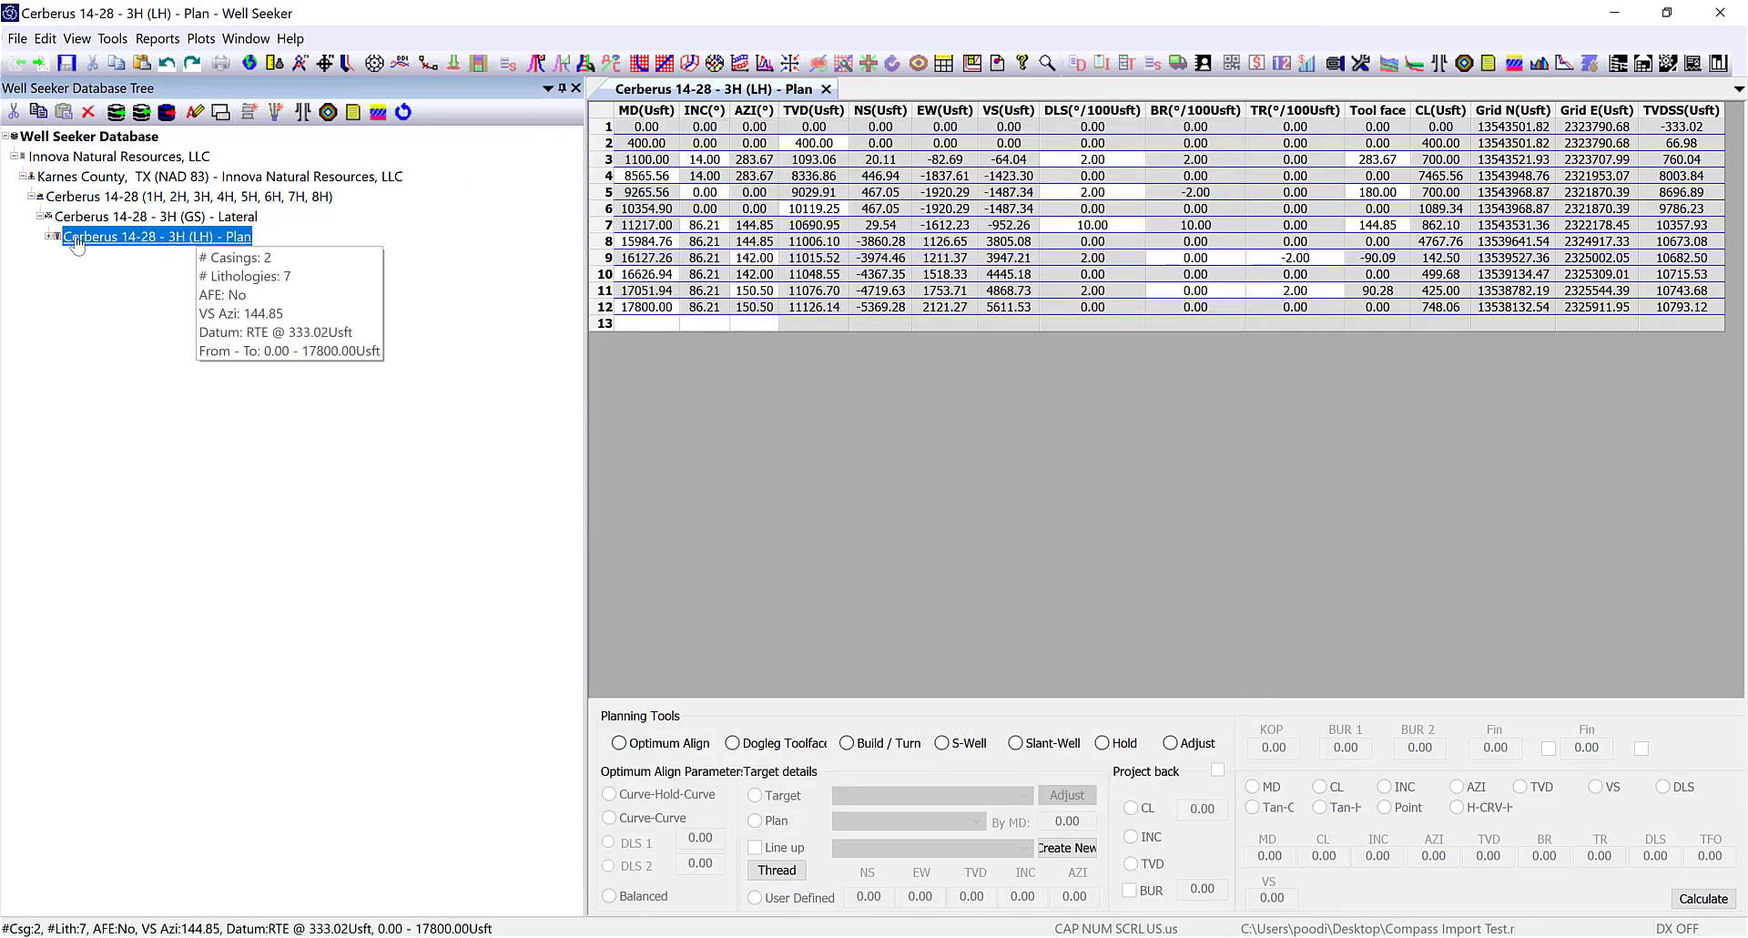
{"action": "left_click", "coordinate": [221, 113]}
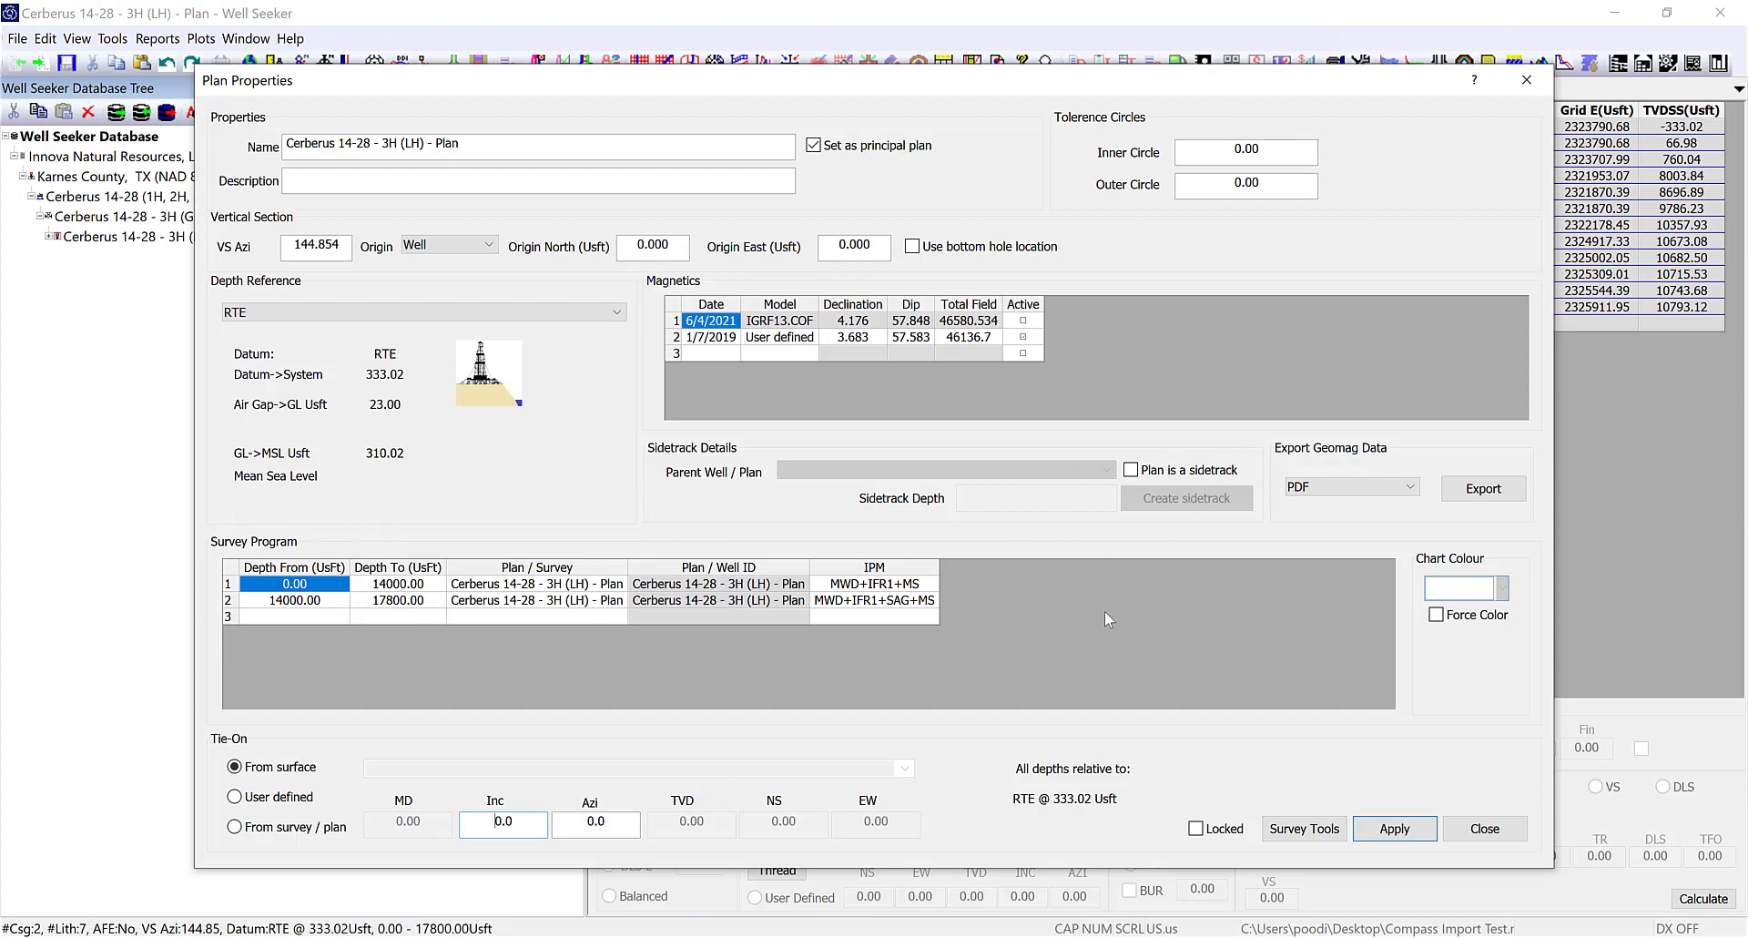
{"action": "left_click", "coordinate": [1484, 828]}
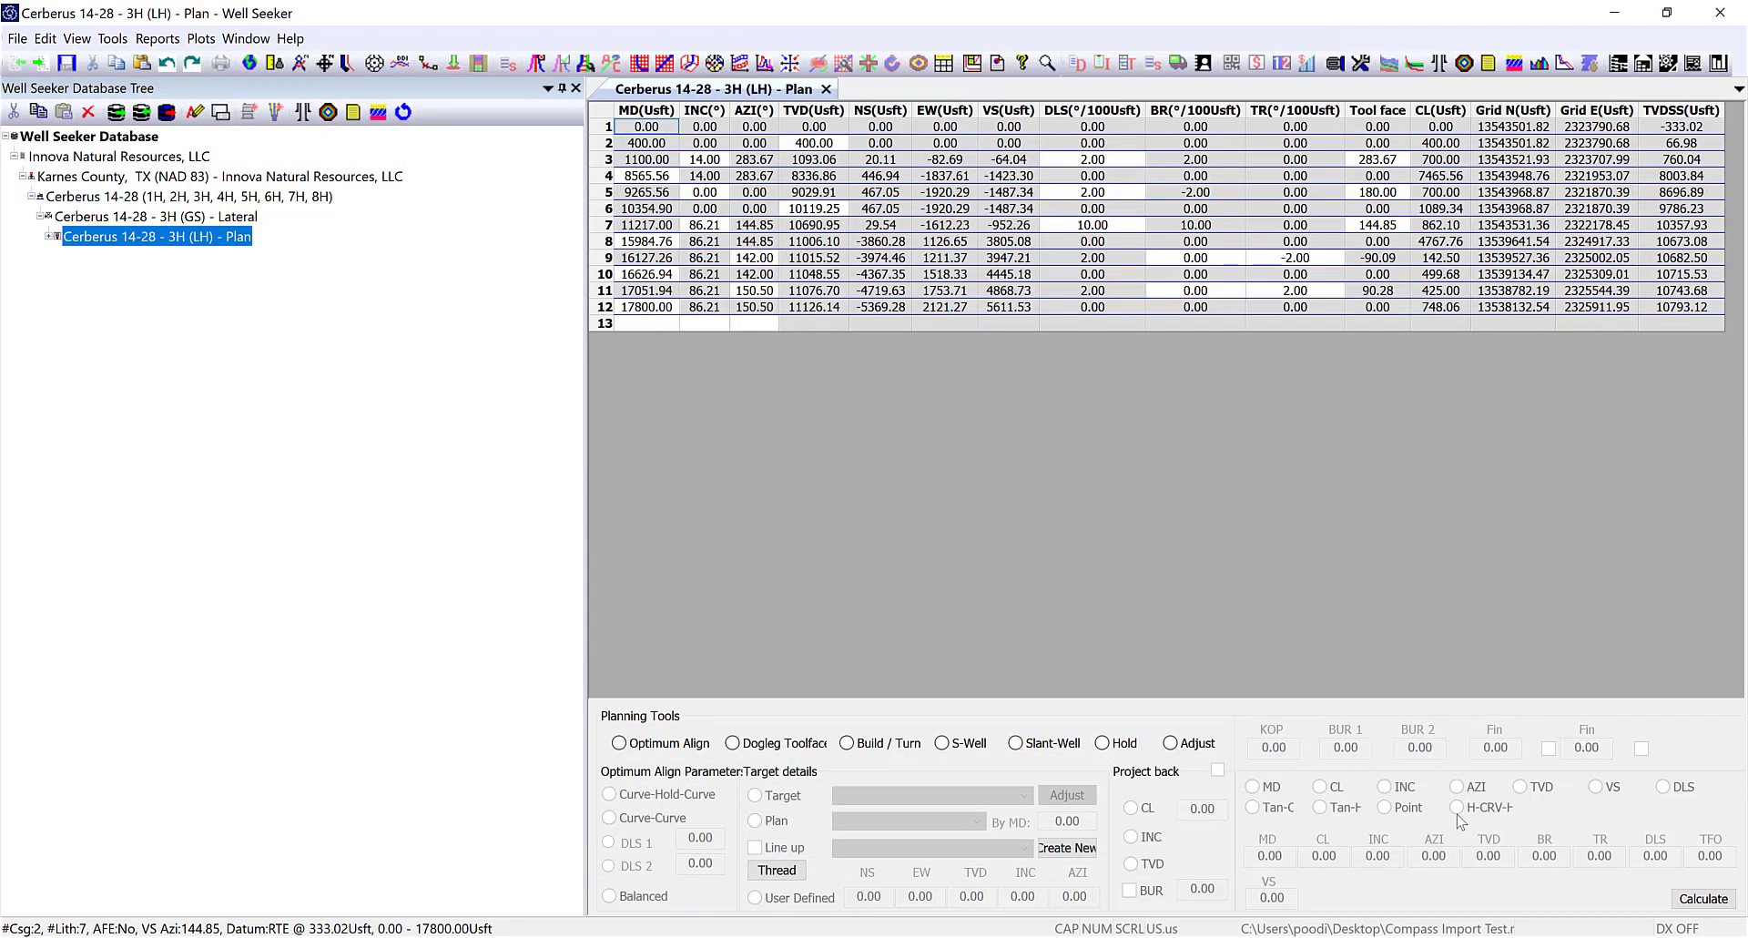
Recheck the datum and ground elevation in the well properties of Cerberus 14-28 - 3H (GS) - Lateral.
{"action": "left_click", "coordinate": [188, 216]}
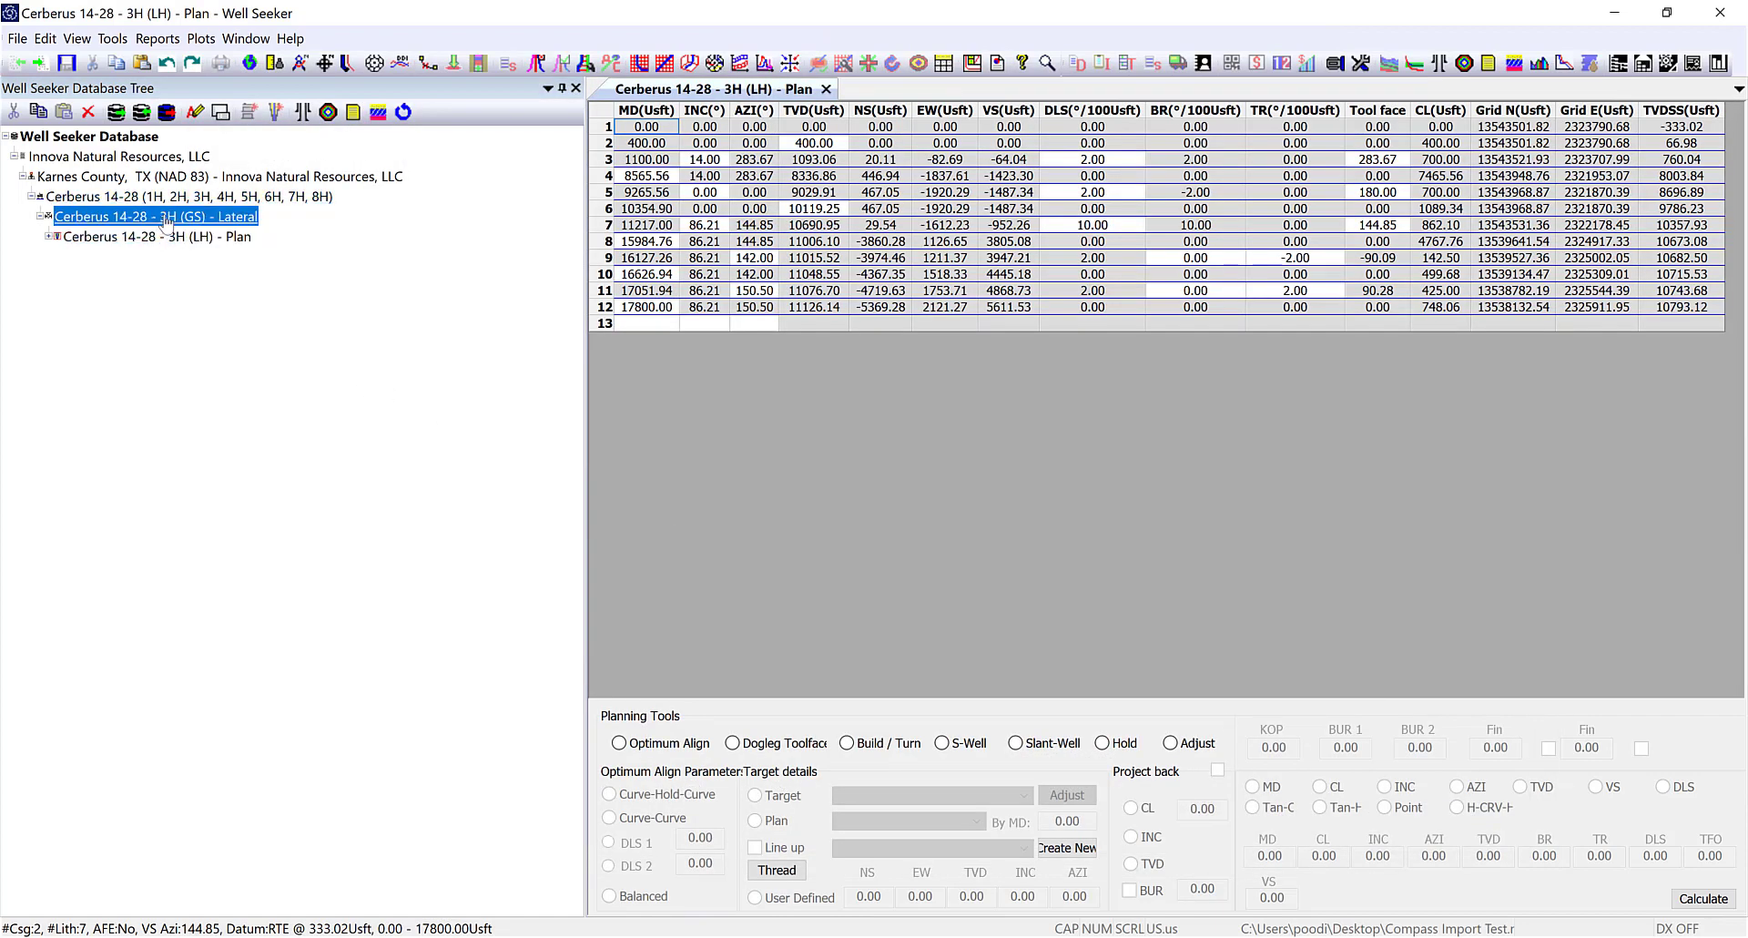
{"action": "left_click", "coordinate": [219, 111]}
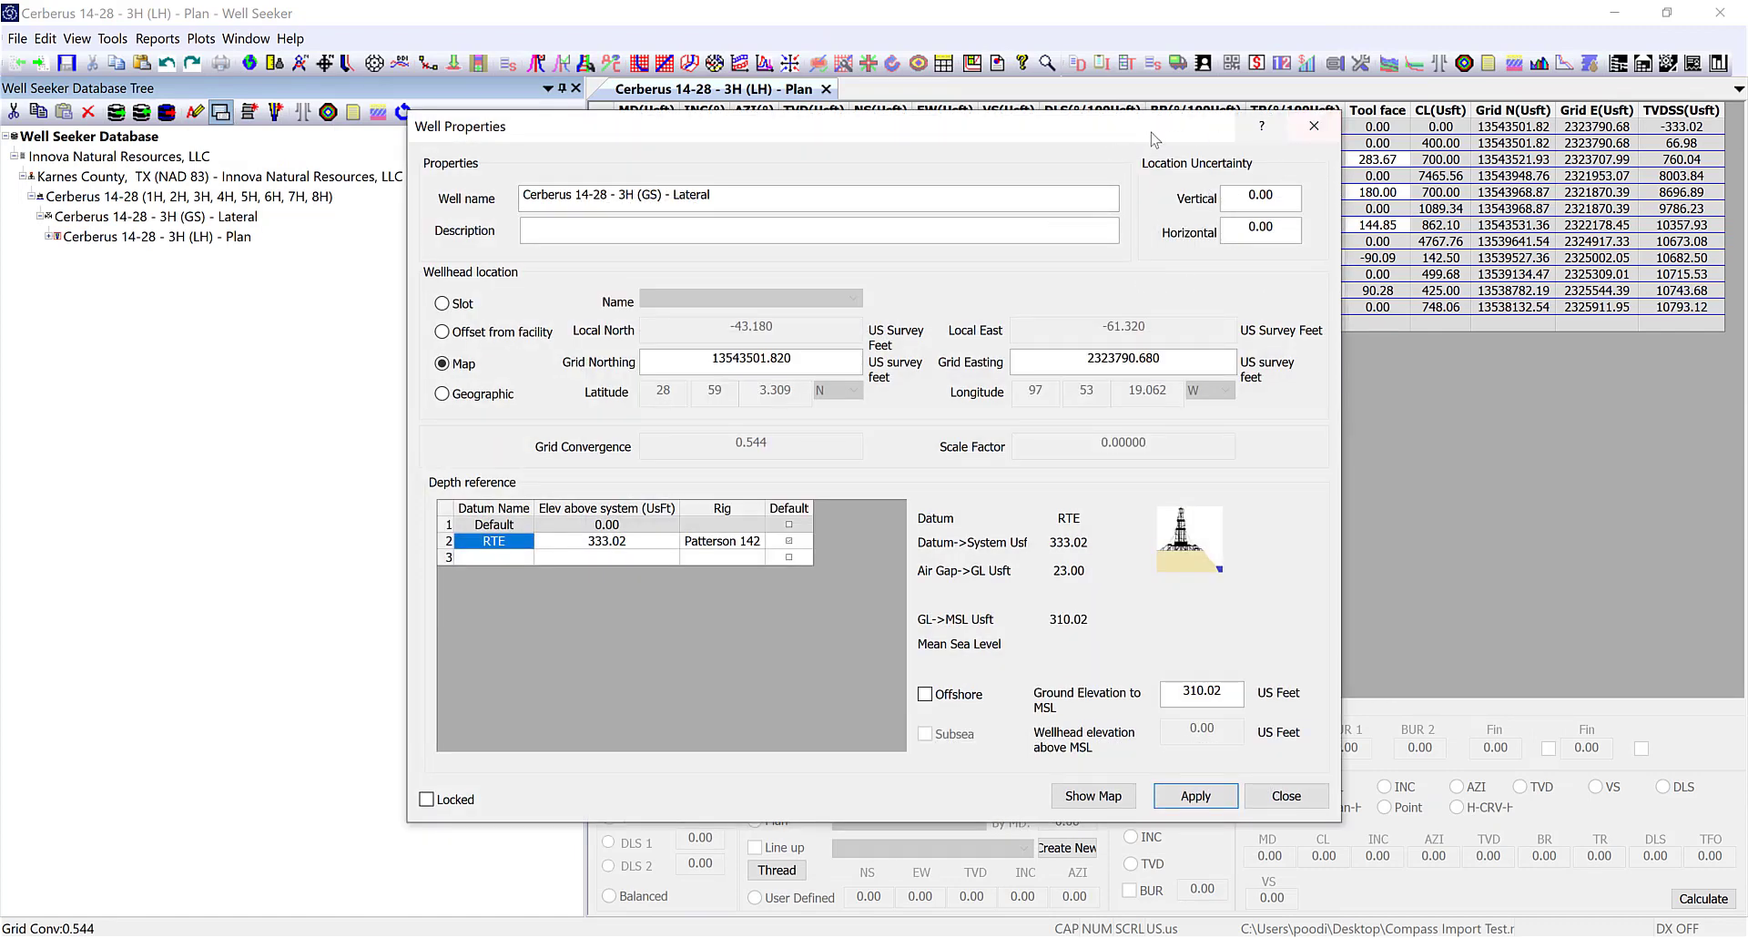
{"action": "left_click", "coordinate": [1314, 125]}
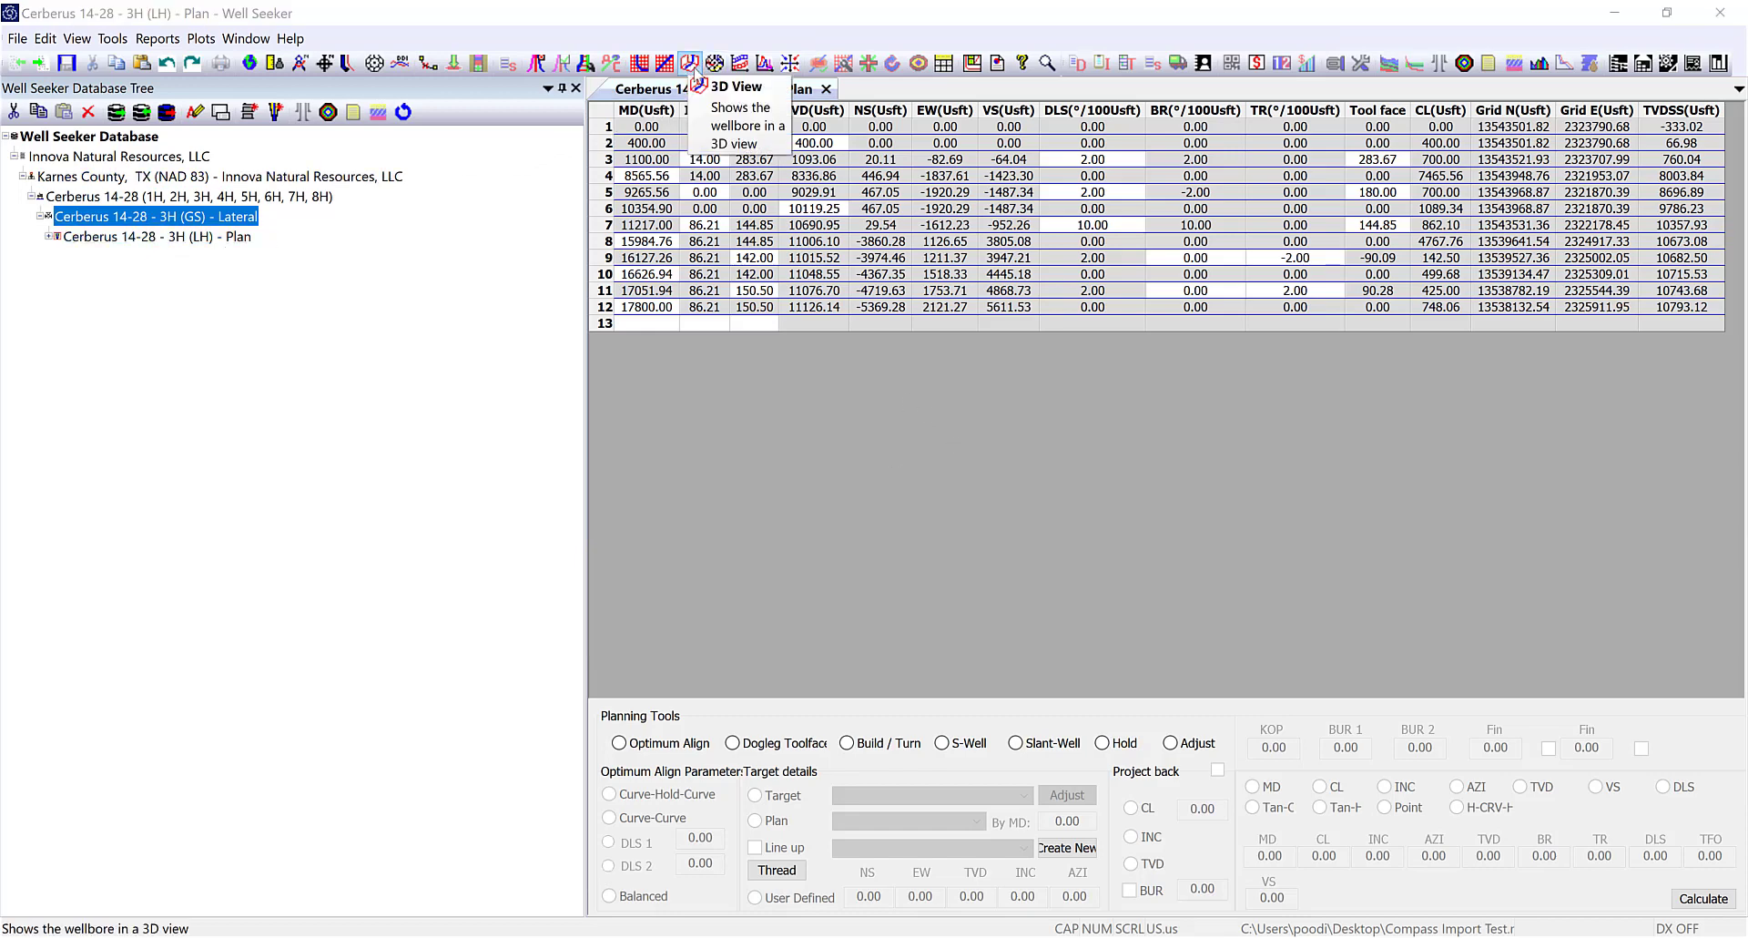
Inspect the section view of Cerberus 14-28 - 3H (LH) - Plan, close it and open the plan view instead.
{"action": "left_click", "coordinate": [641, 62]}
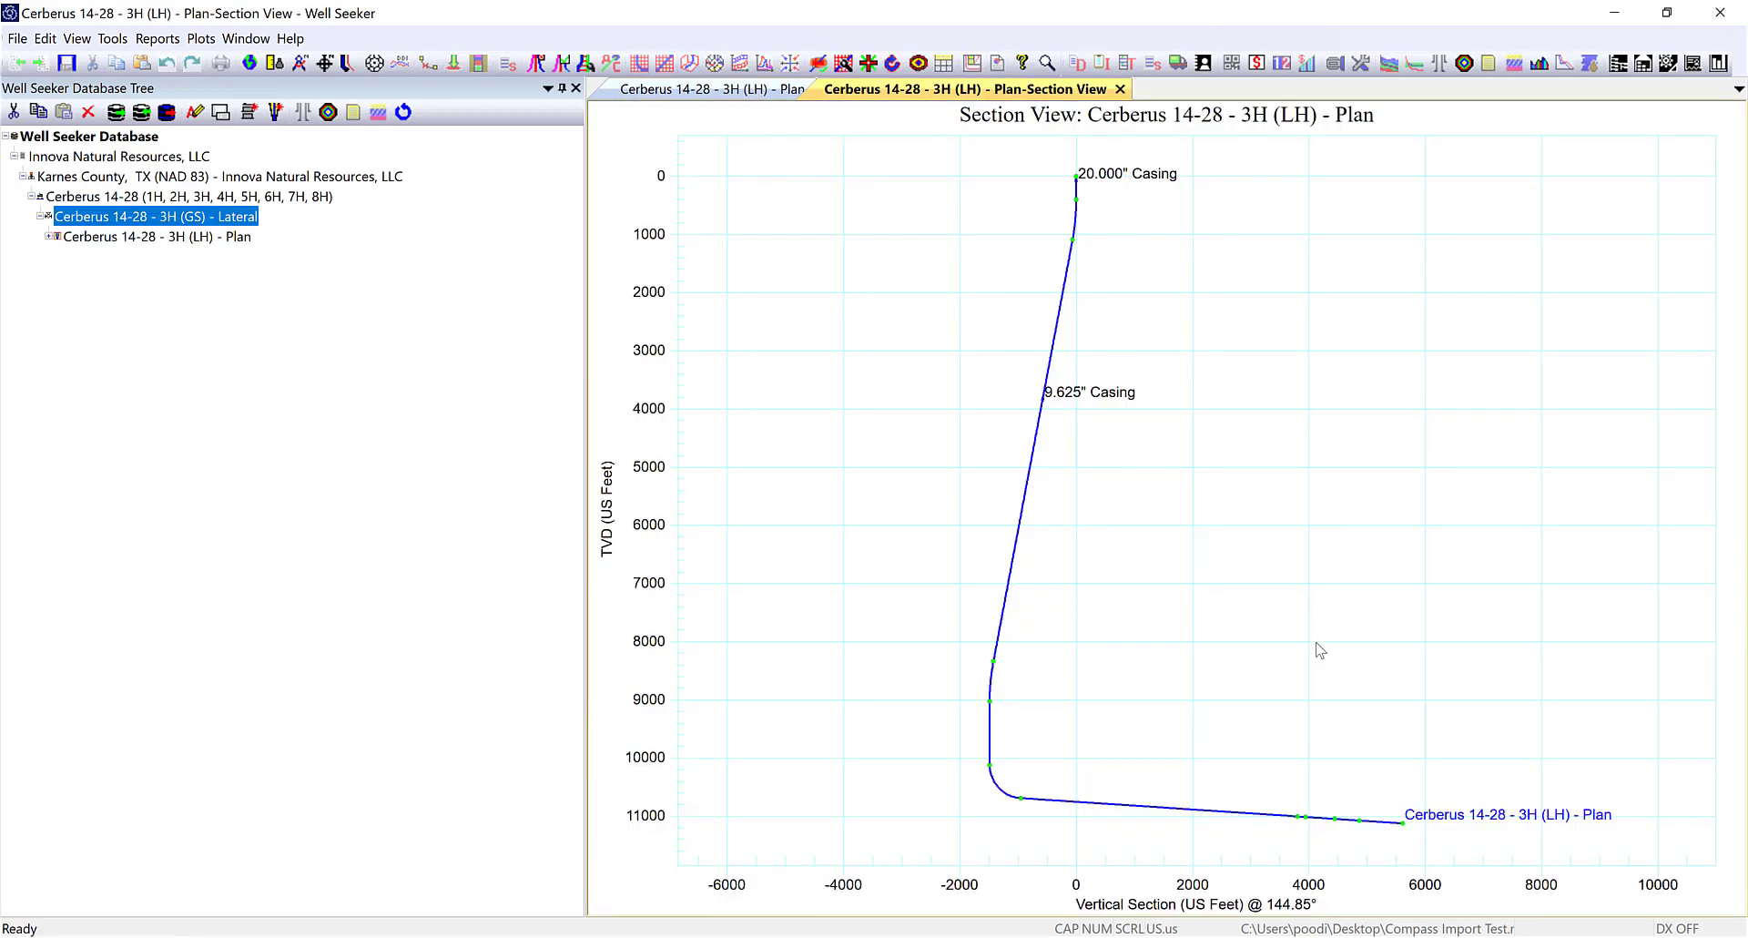
{"action": "left_click", "coordinate": [1121, 89]}
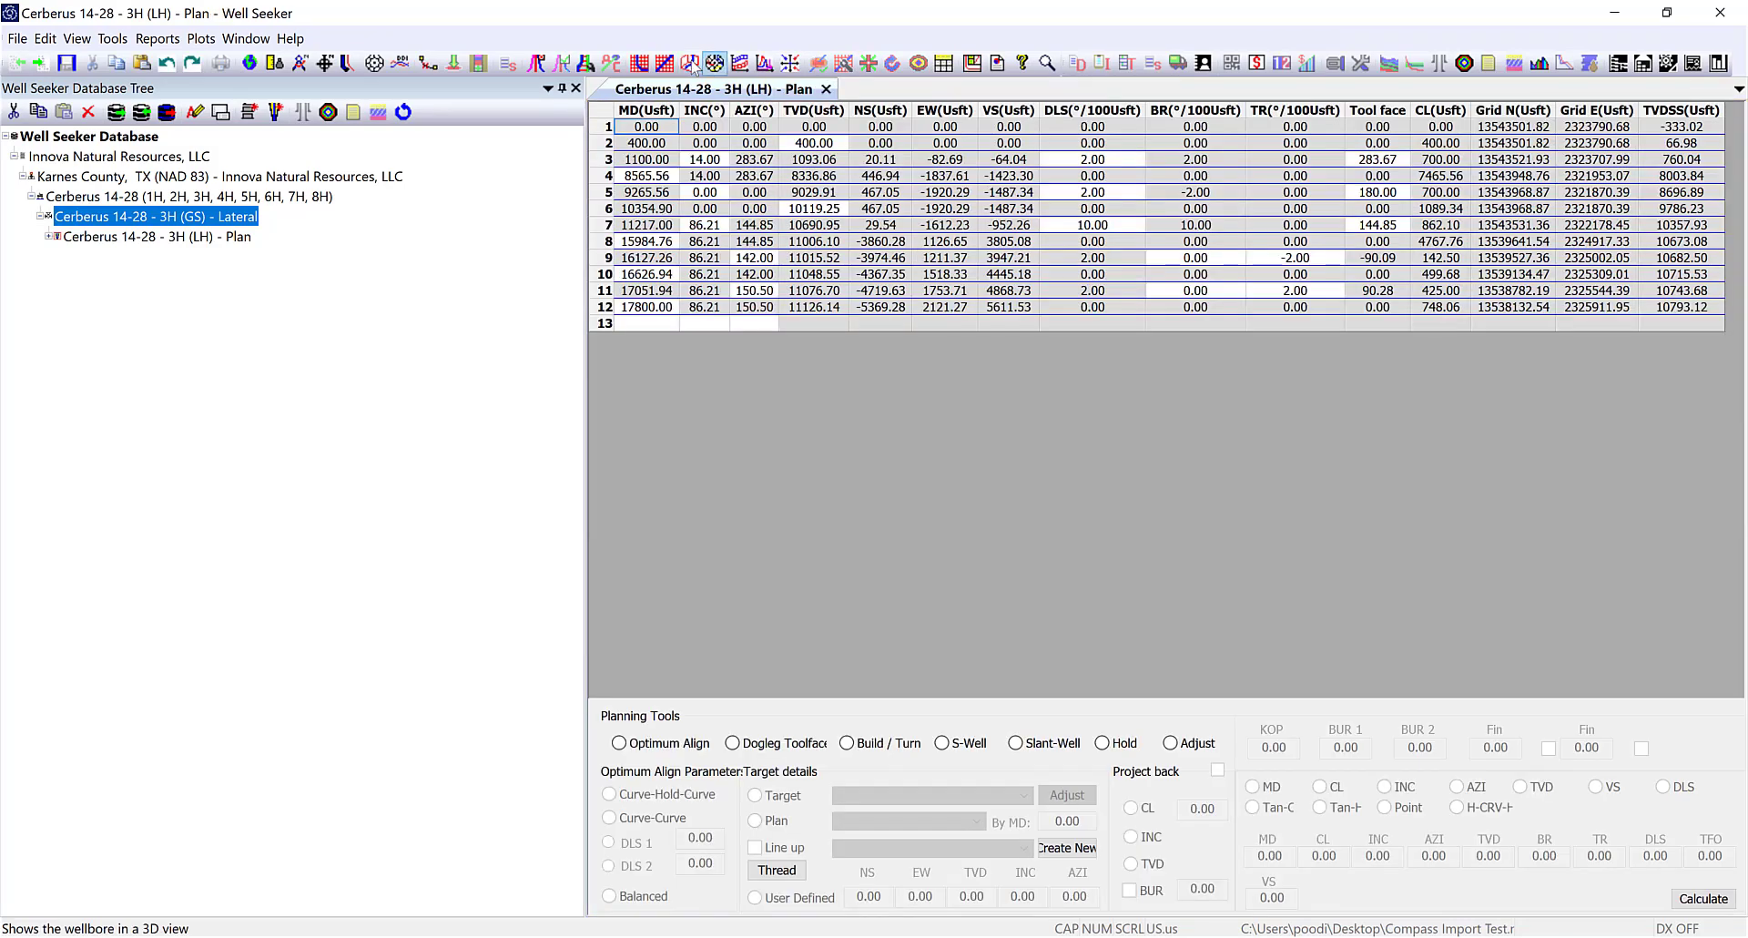
{"action": "left_click", "coordinate": [664, 63]}
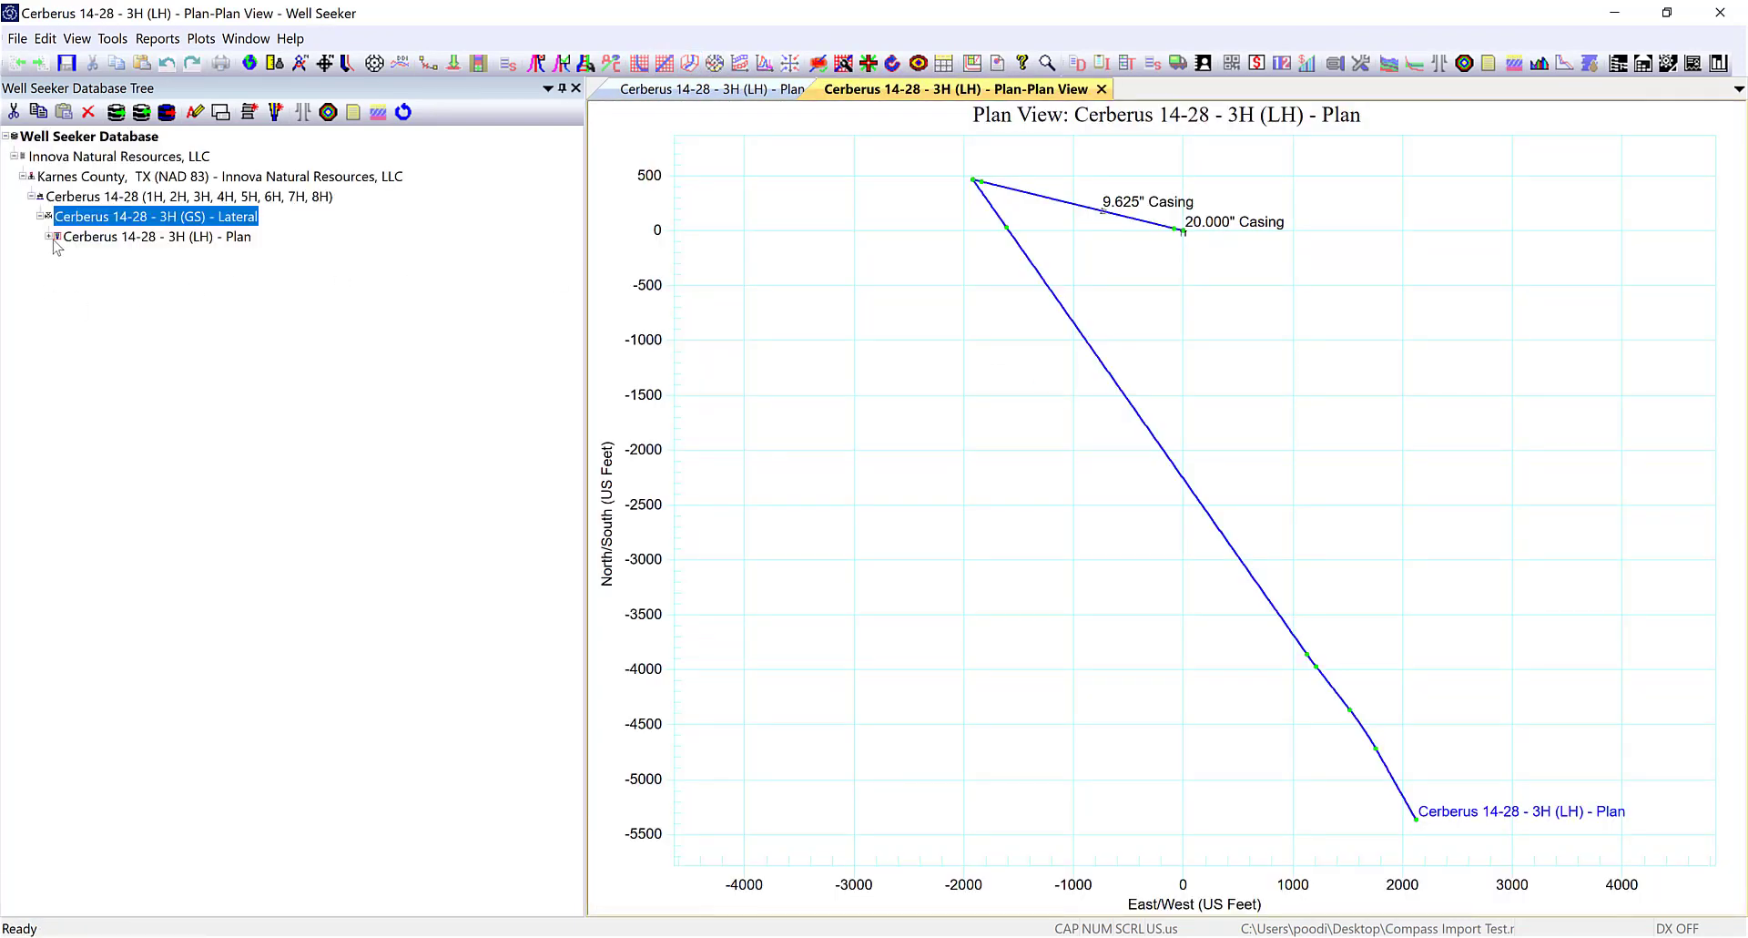
Show the field-level lease lines among the targets of Cerberus 14-28 - 3H (LH) - Plan and assign Lease Line 1 to the plan.
{"action": "left_click", "coordinate": [127, 236]}
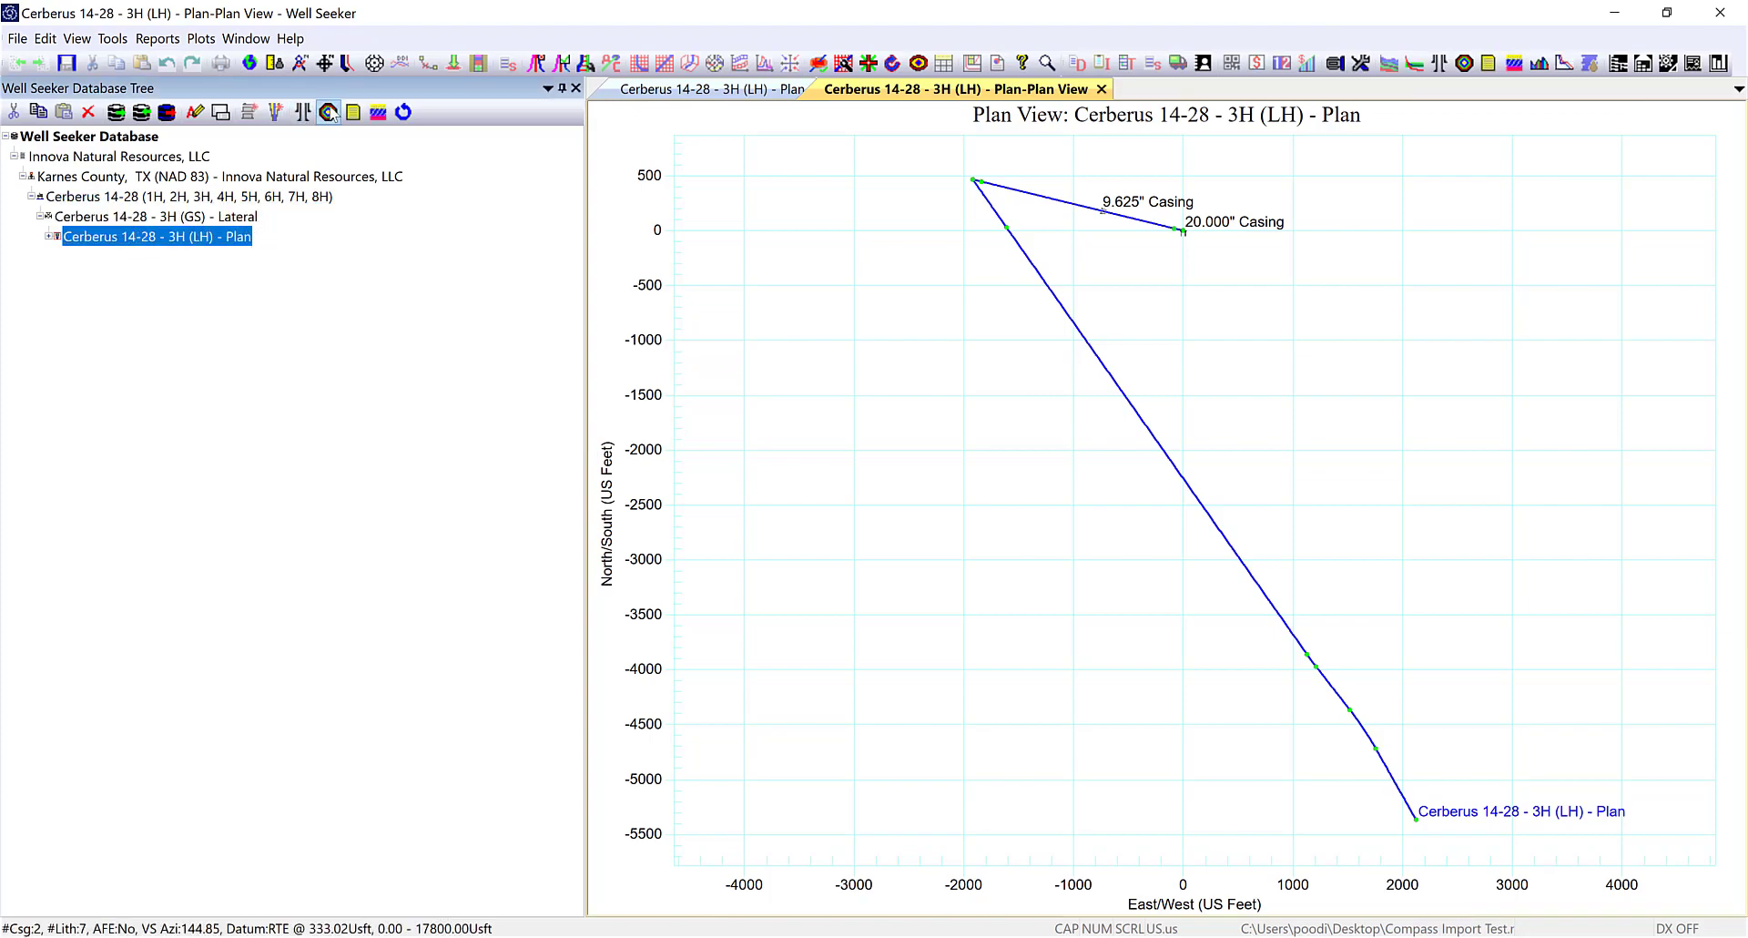
{"action": "left_click", "coordinate": [329, 112]}
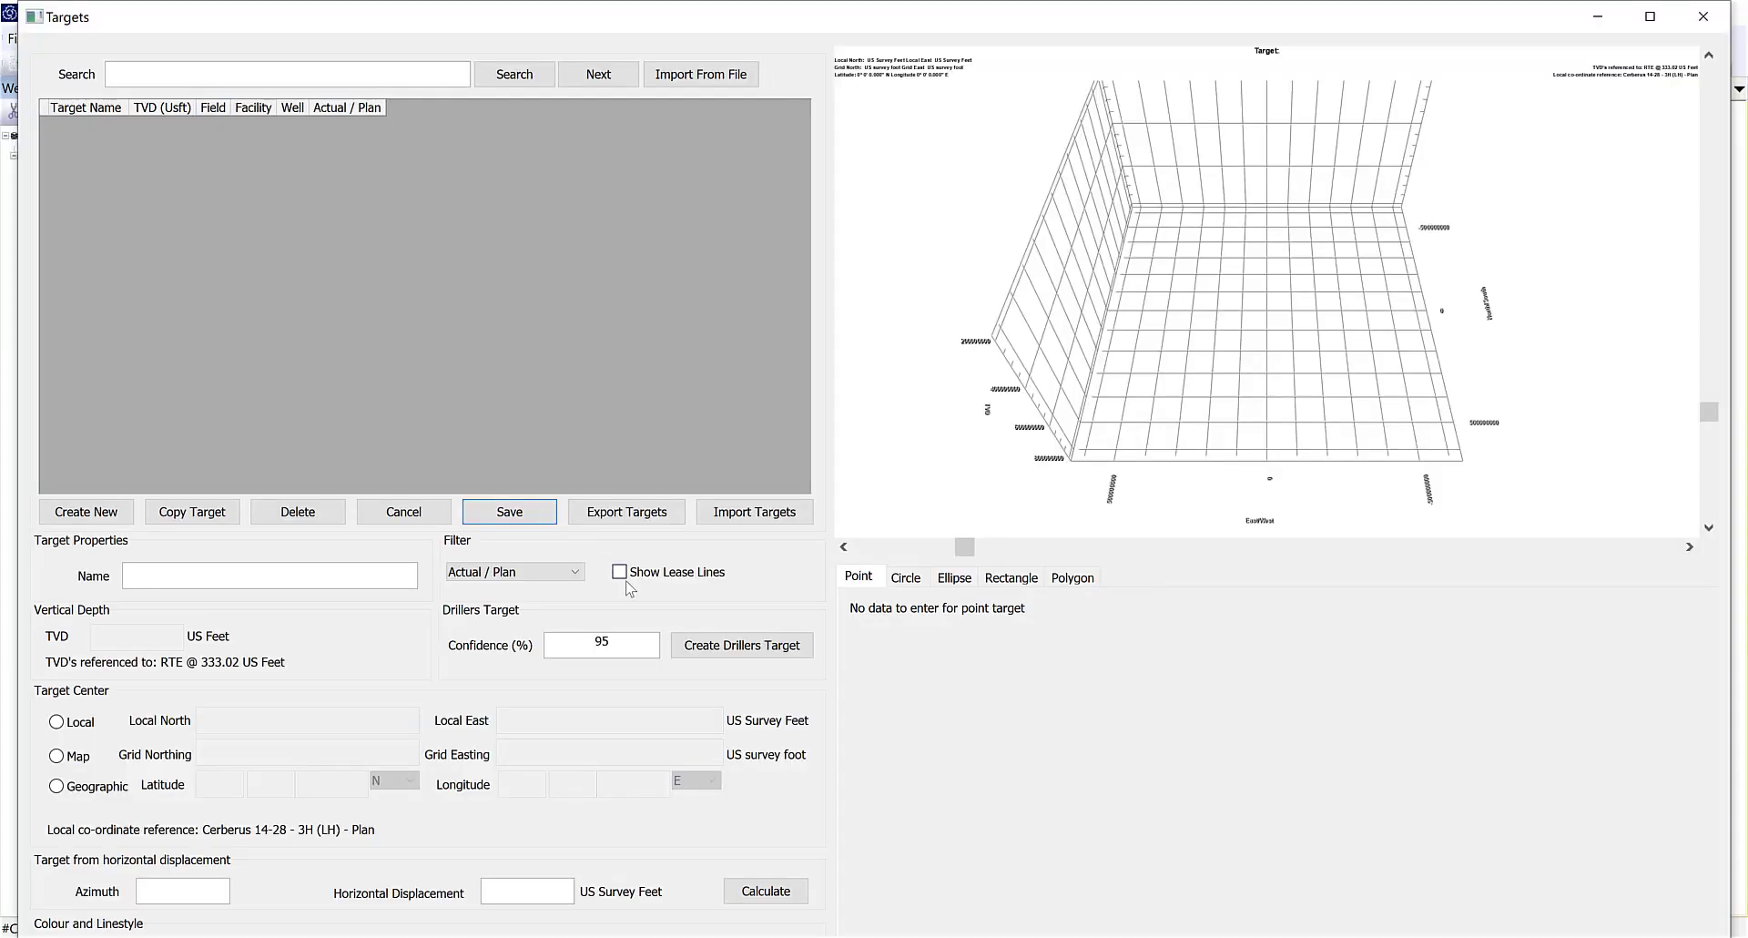
{"action": "left_click", "coordinate": [574, 571]}
{"action": "left_click", "coordinate": [546, 587]}
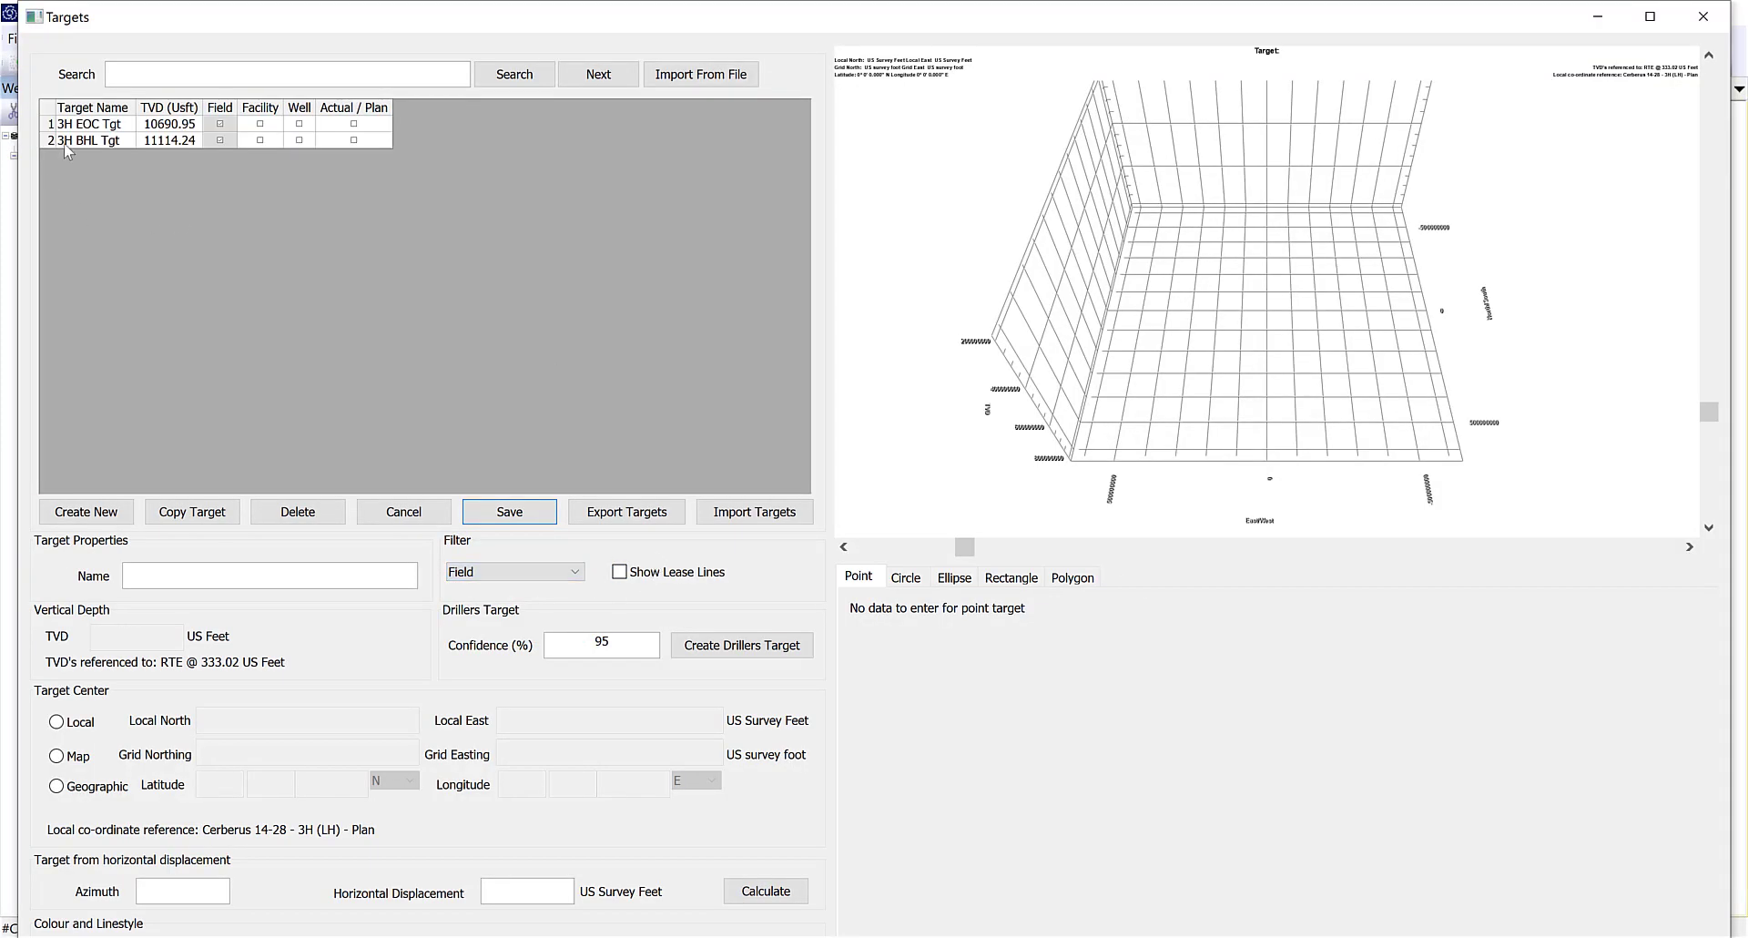
{"action": "left_click", "coordinate": [620, 572]}
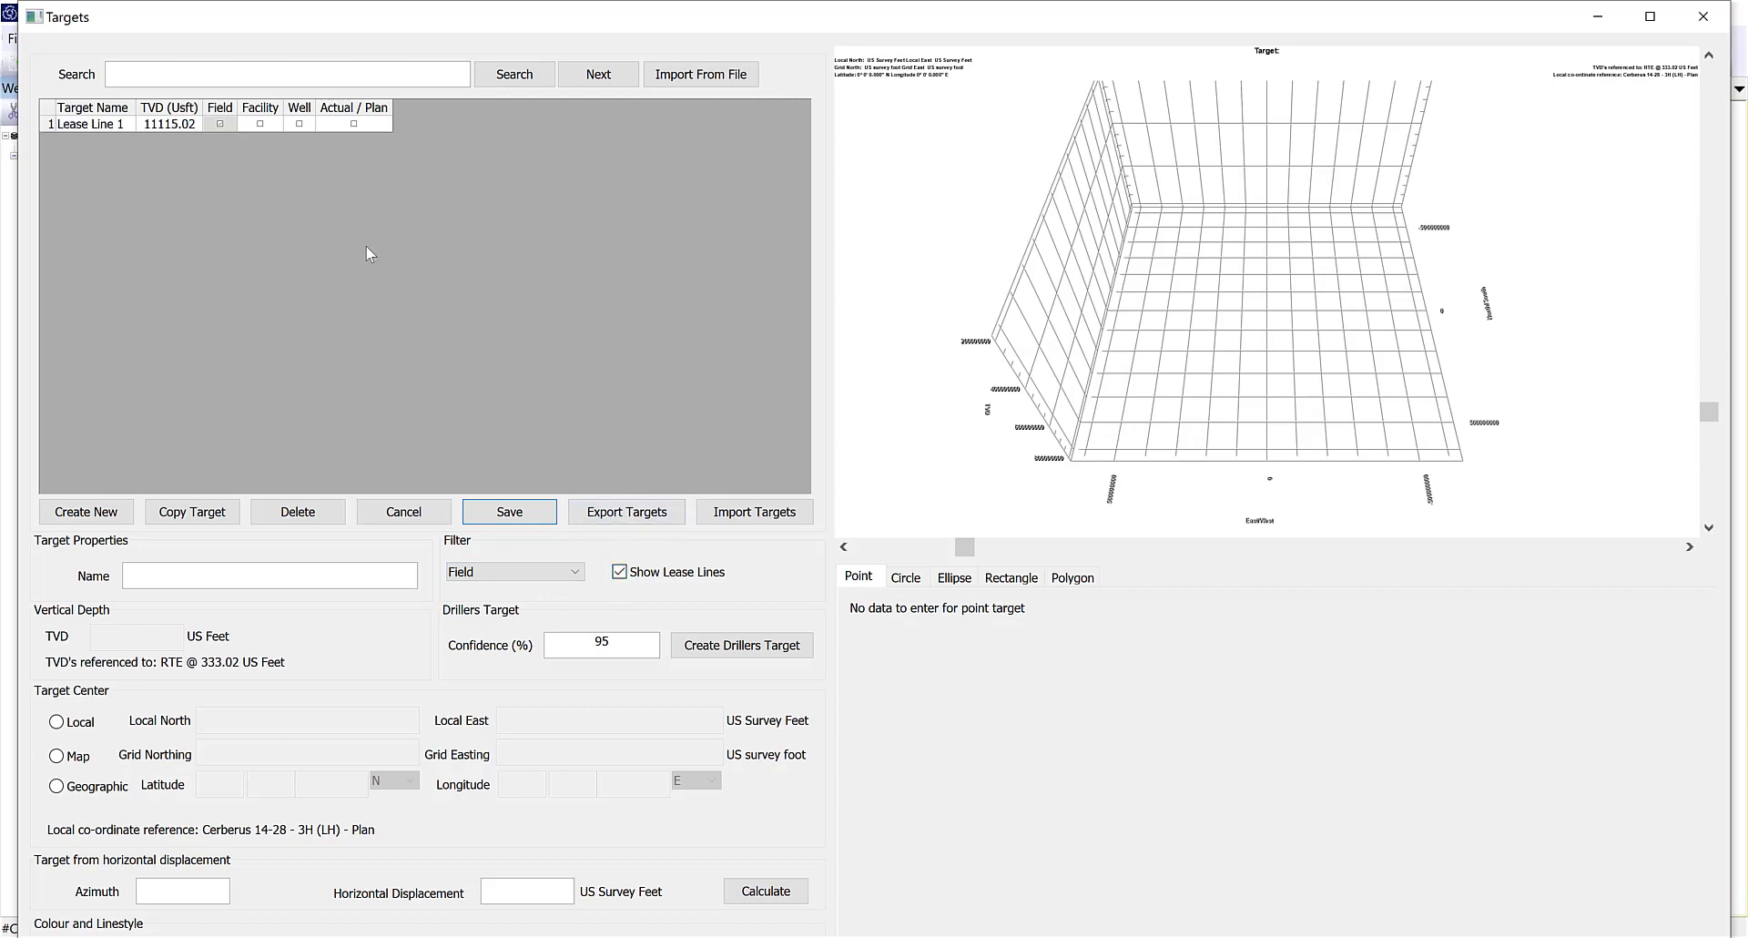
{"action": "left_click", "coordinate": [354, 125]}
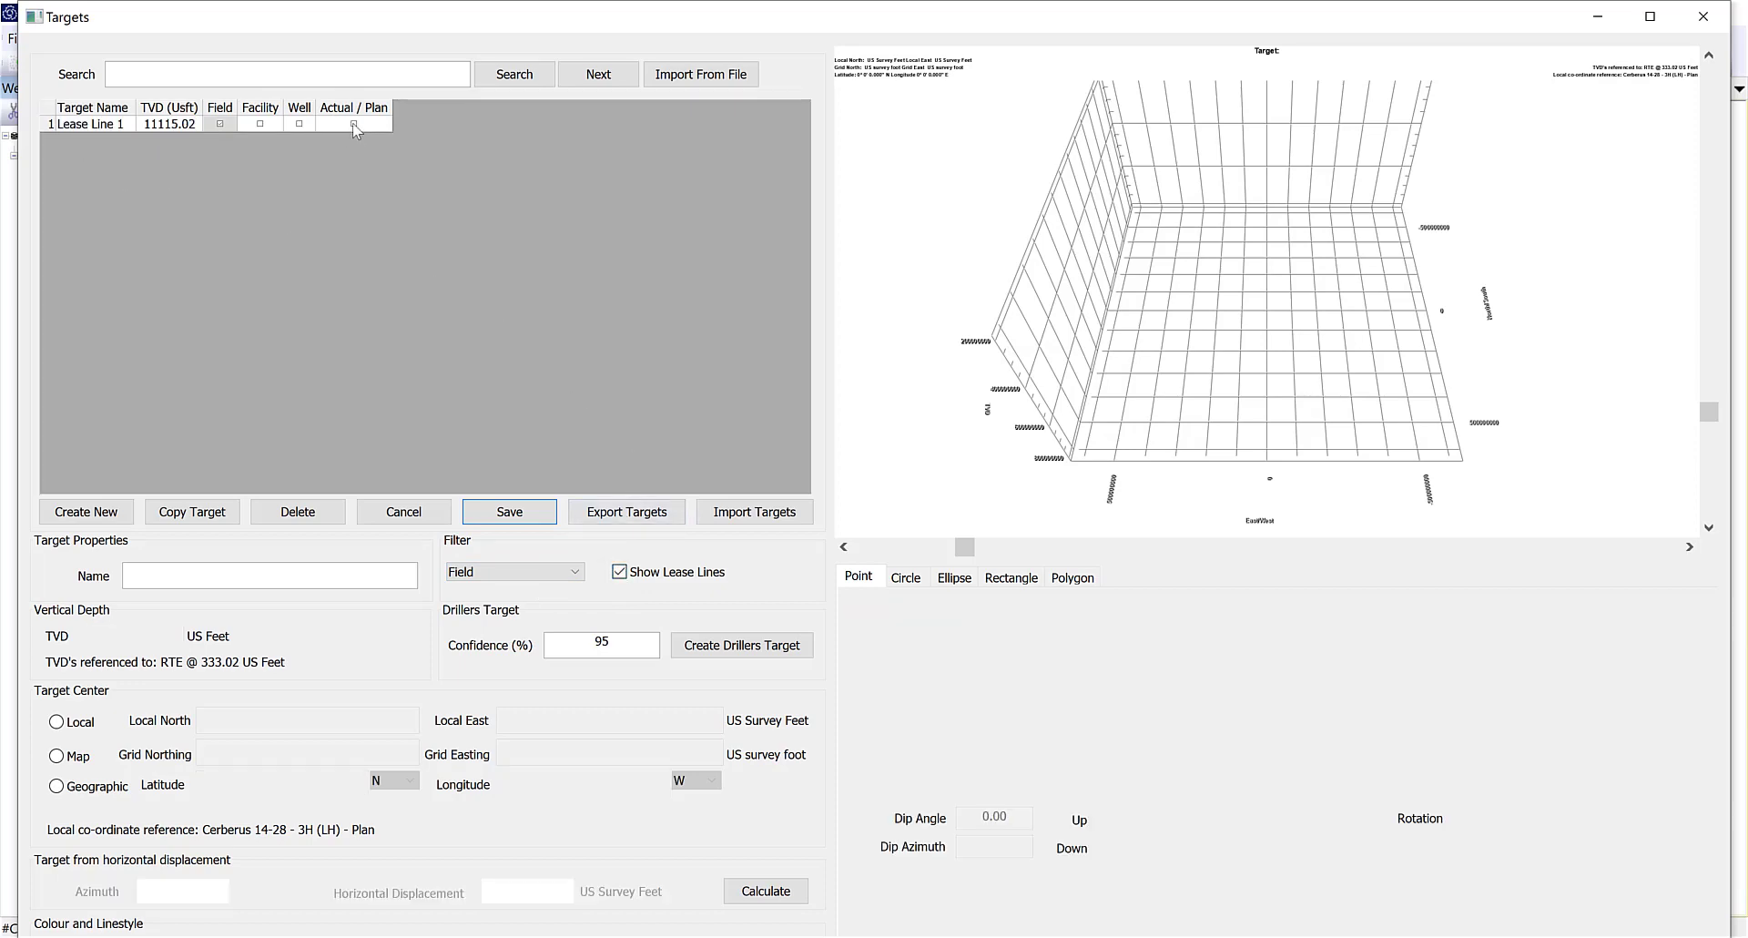
{"action": "left_click", "coordinate": [547, 572]}
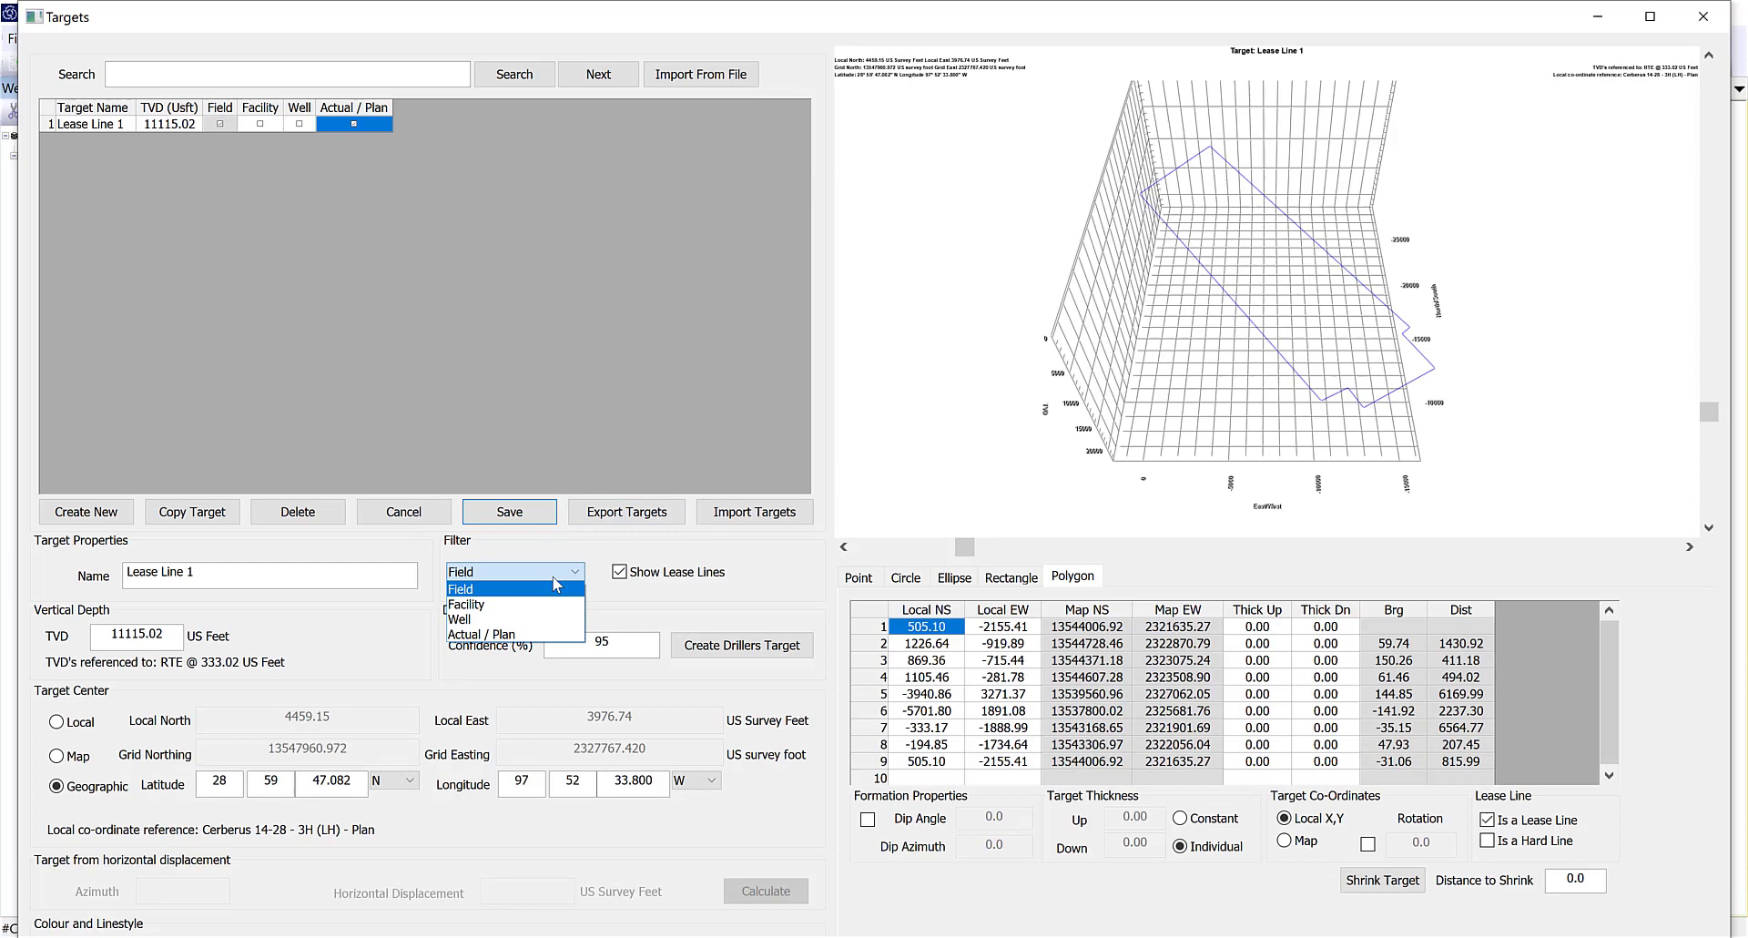
{"action": "left_click", "coordinate": [537, 635]}
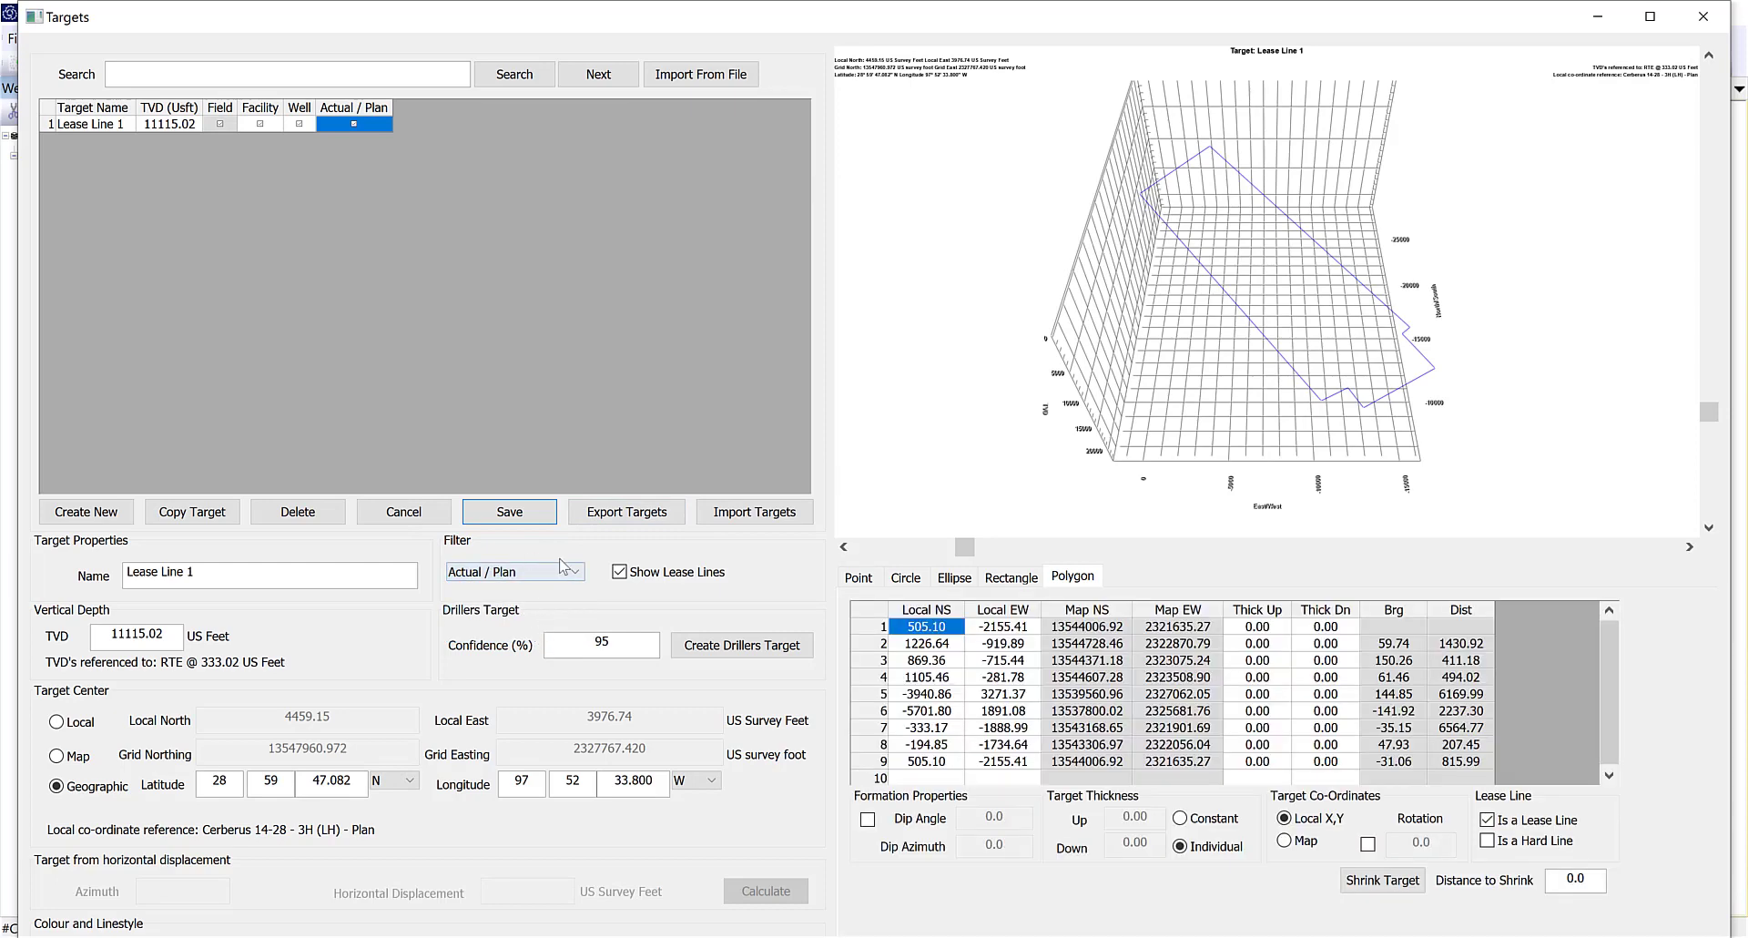
Hide the lease lines, list the field-level targets and assign 3H EOC Tgt and 3H BHL Tgt to the plan, then close the target editor.
{"action": "left_click", "coordinate": [619, 571]}
{"action": "left_click", "coordinate": [583, 571]}
{"action": "left_click", "coordinate": [573, 590]}
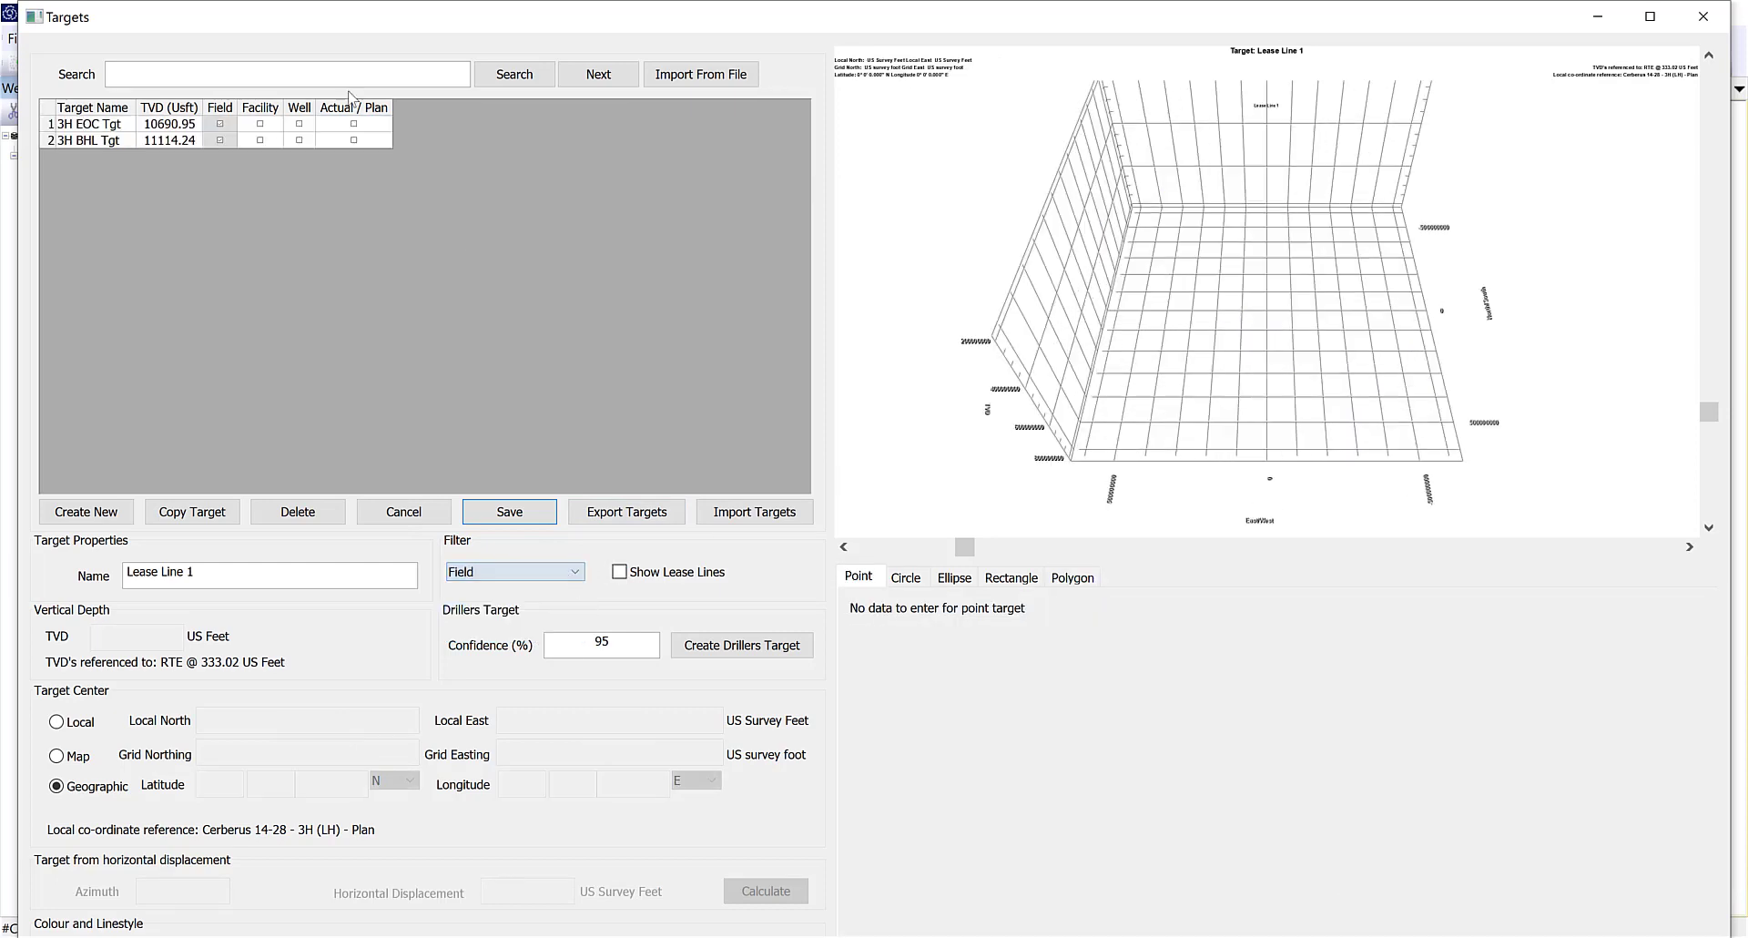
{"action": "left_click", "coordinate": [355, 125]}
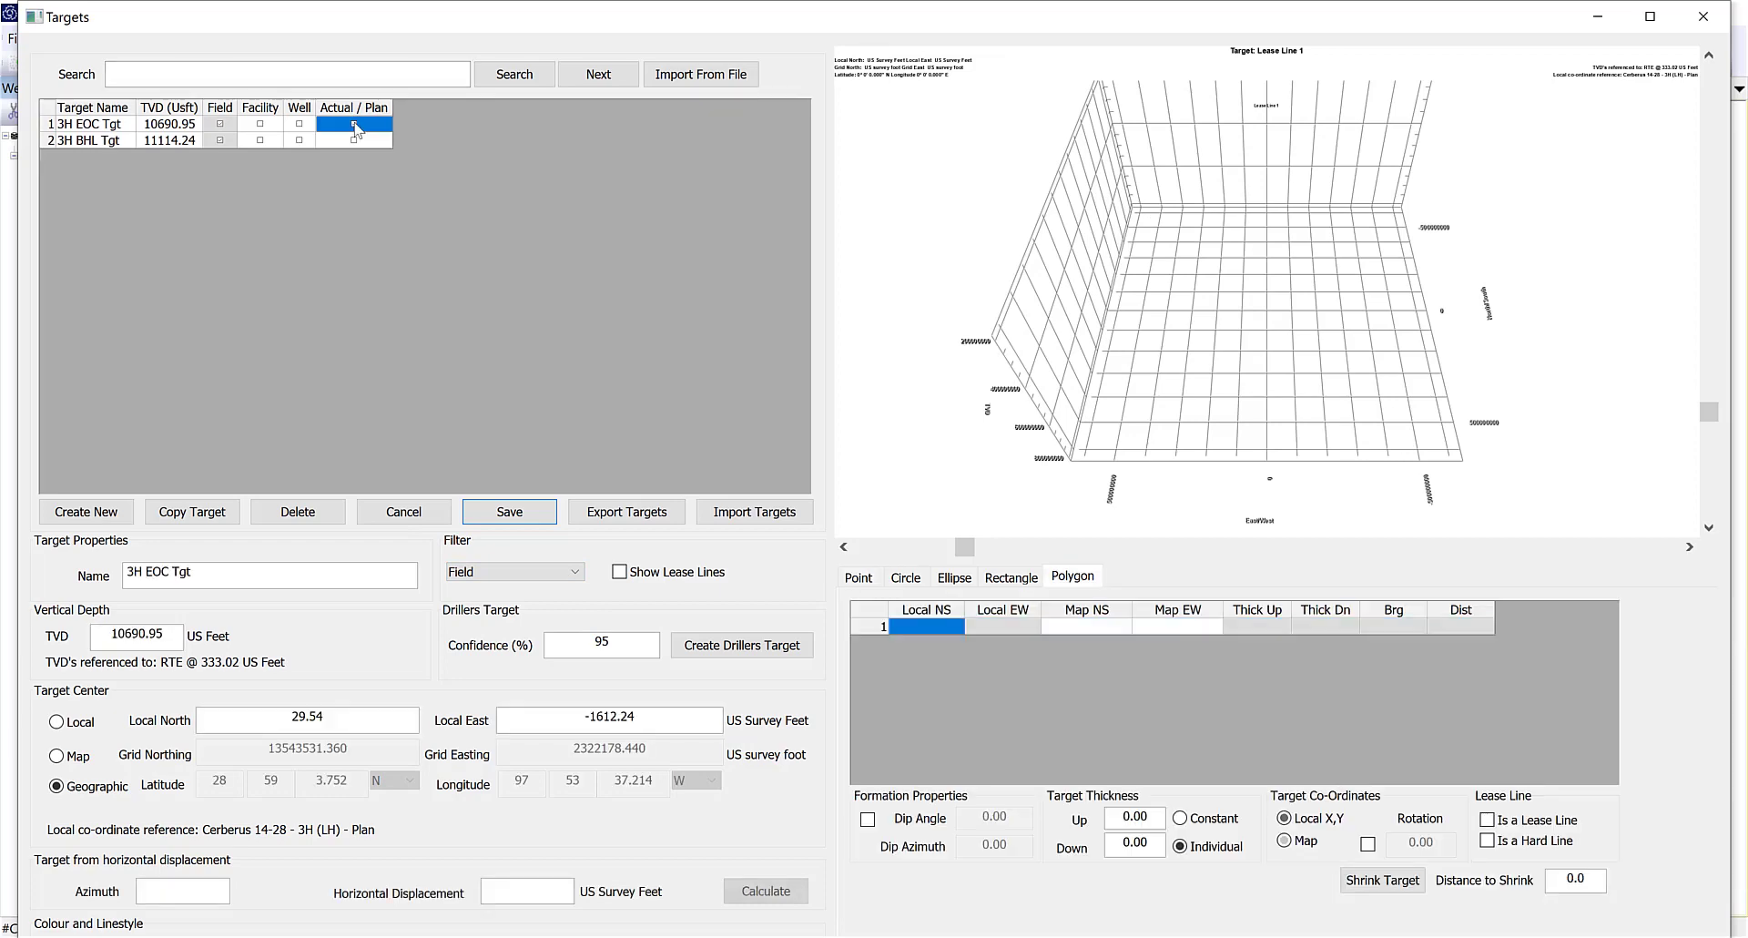
{"action": "left_click", "coordinate": [357, 141]}
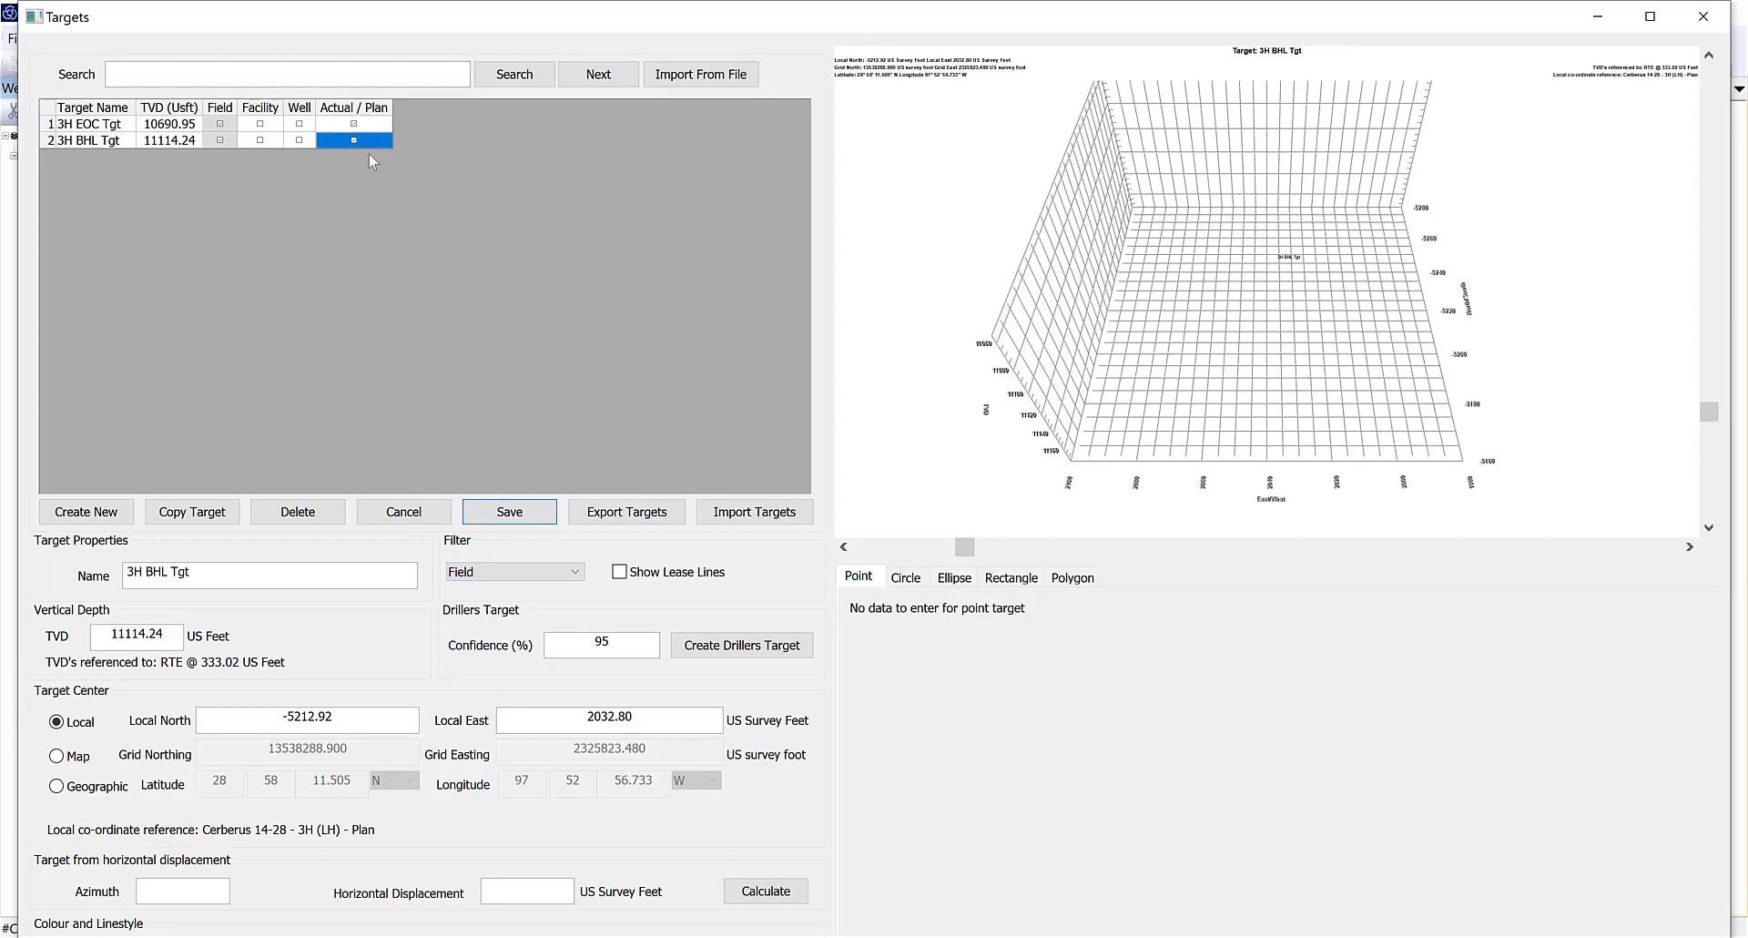
{"action": "left_click", "coordinate": [565, 573]}
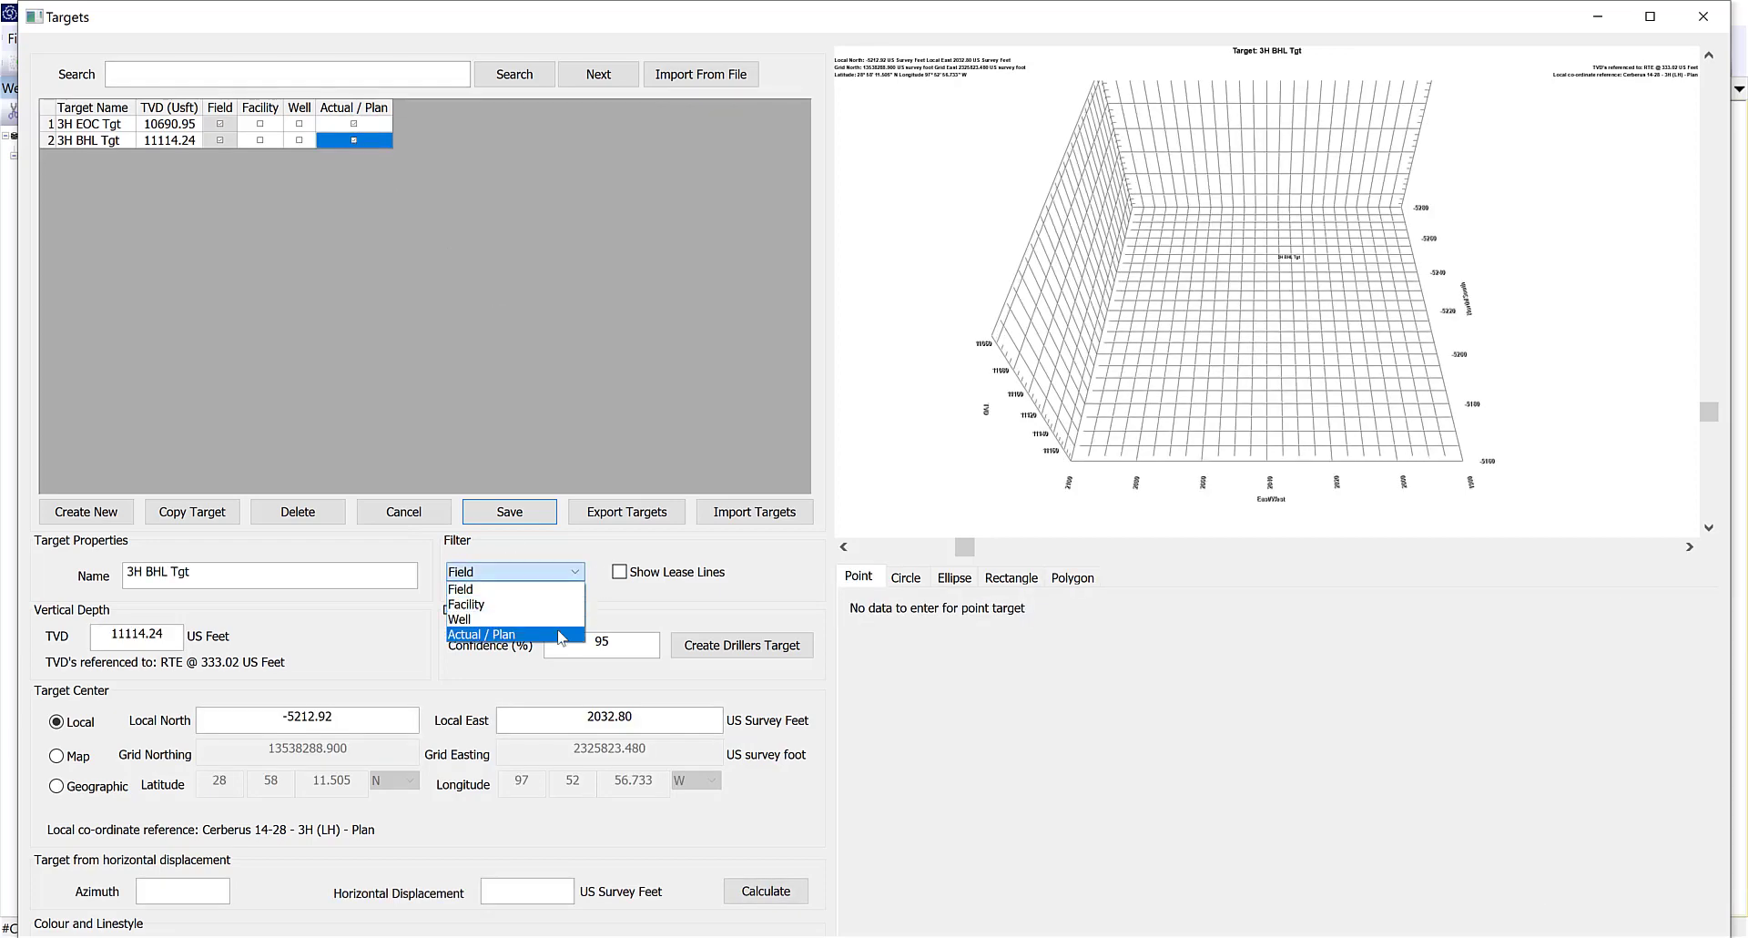
{"action": "left_click", "coordinate": [559, 634]}
{"action": "left_click", "coordinate": [1702, 15]}
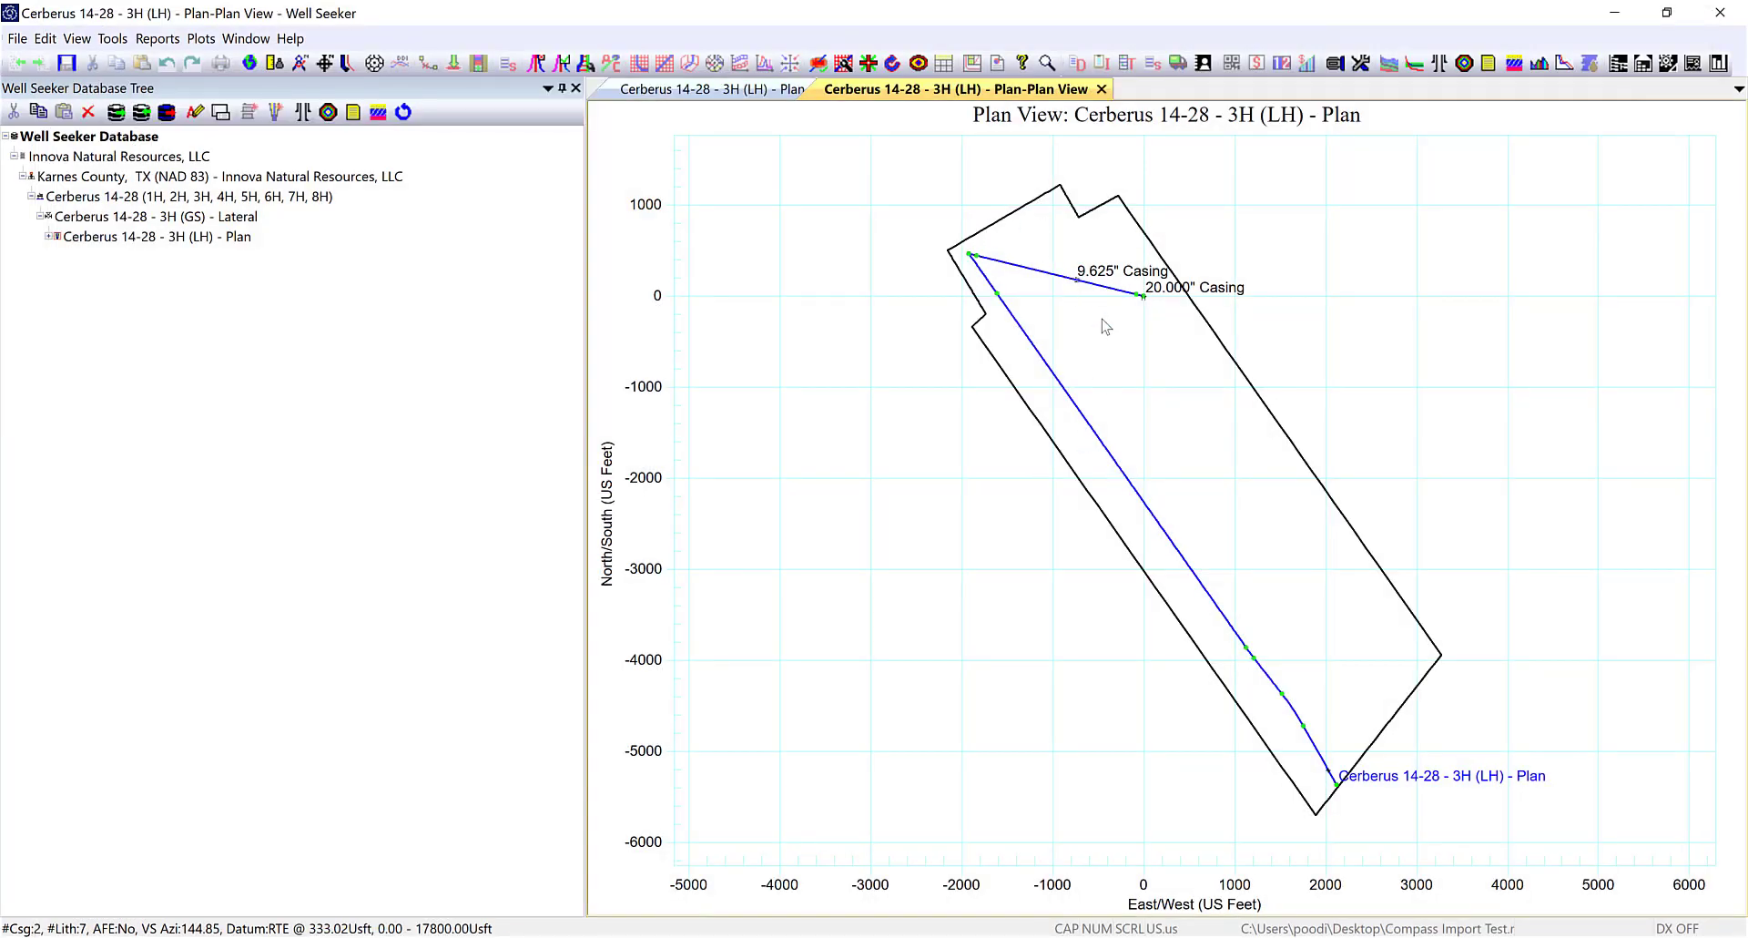
Display the target names in the plan view and move the 3H BHL Tgt and 3H EOC Tgt labels clear of the wellpath.
{"action": "double_click", "coordinate": [1534, 655]}
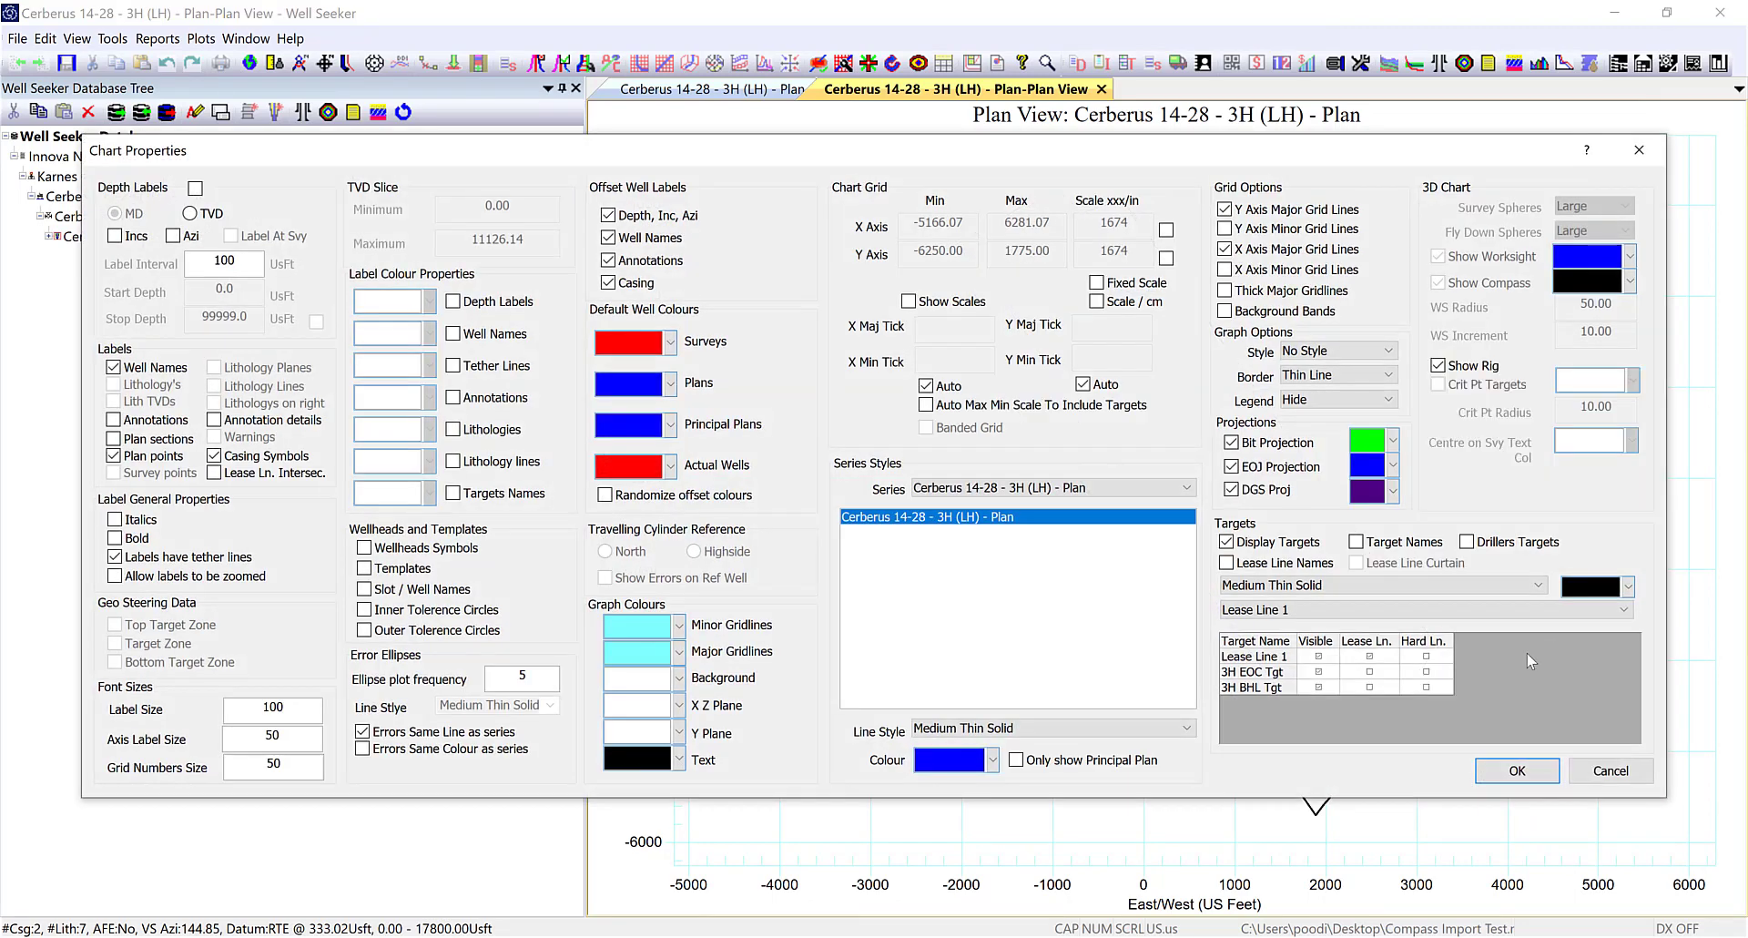
{"action": "left_click", "coordinate": [1356, 542]}
{"action": "left_click", "coordinate": [1509, 772]}
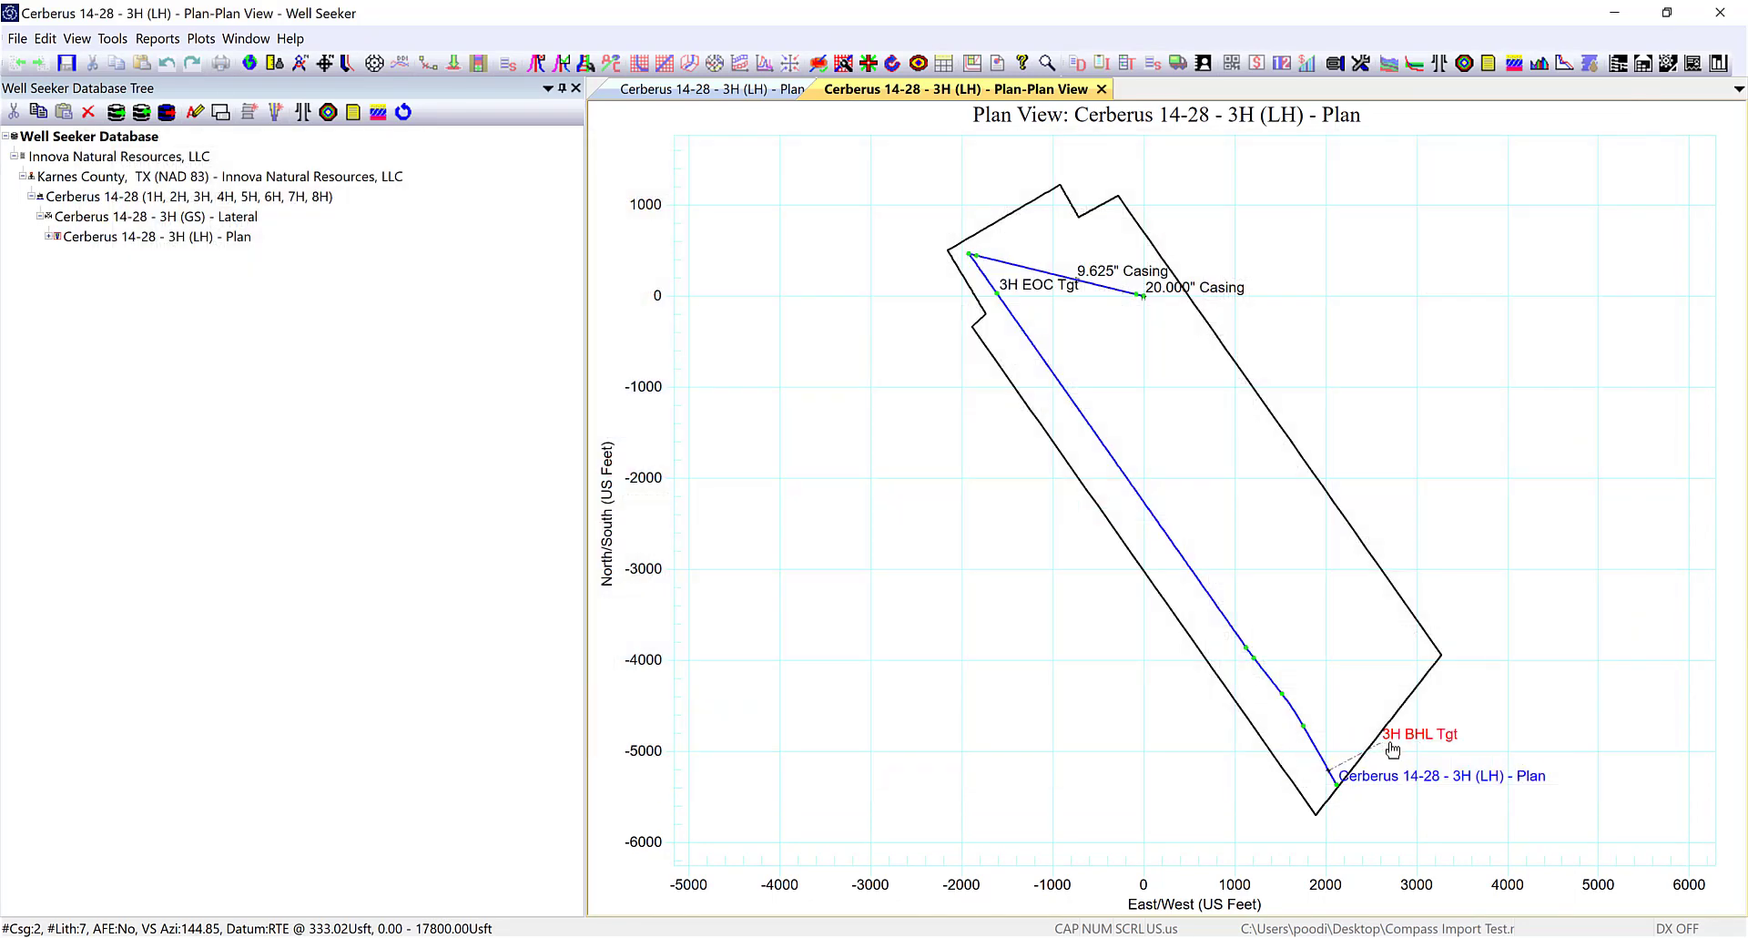
{"action": "left_click_drag", "start_coordinate": [1392, 748], "coordinate": [1420, 746]}
{"action": "left_click_drag", "start_coordinate": [1033, 290], "coordinate": [913, 294]}
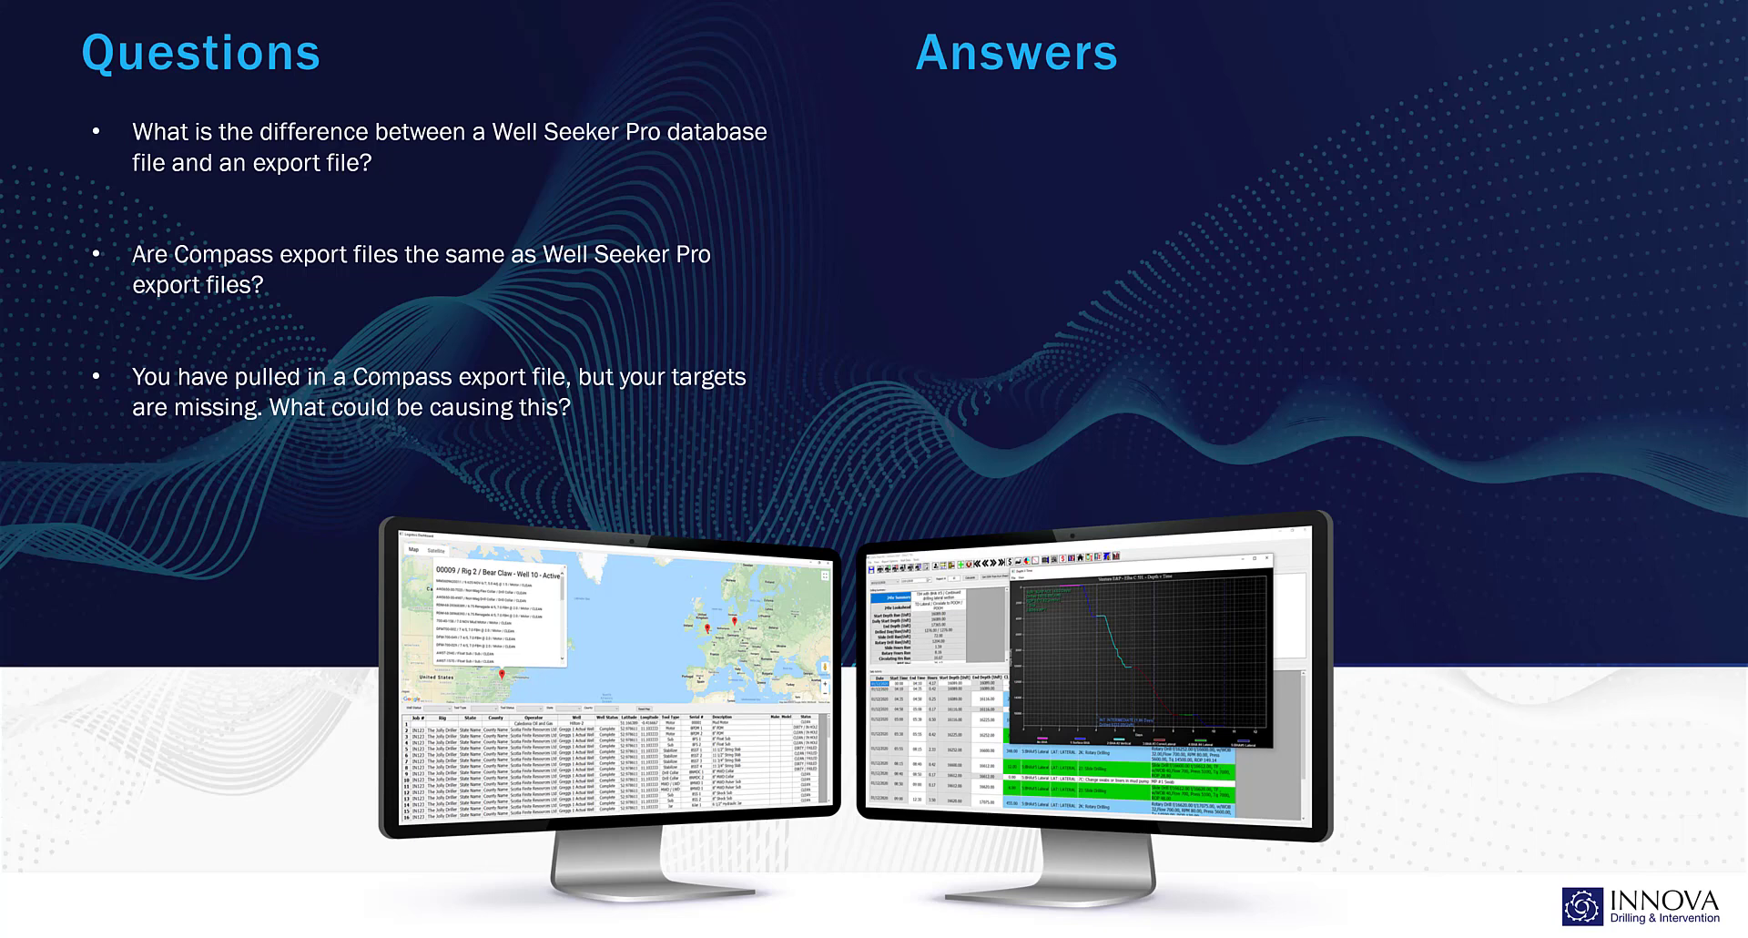
{"action": "key", "text": "Right"}
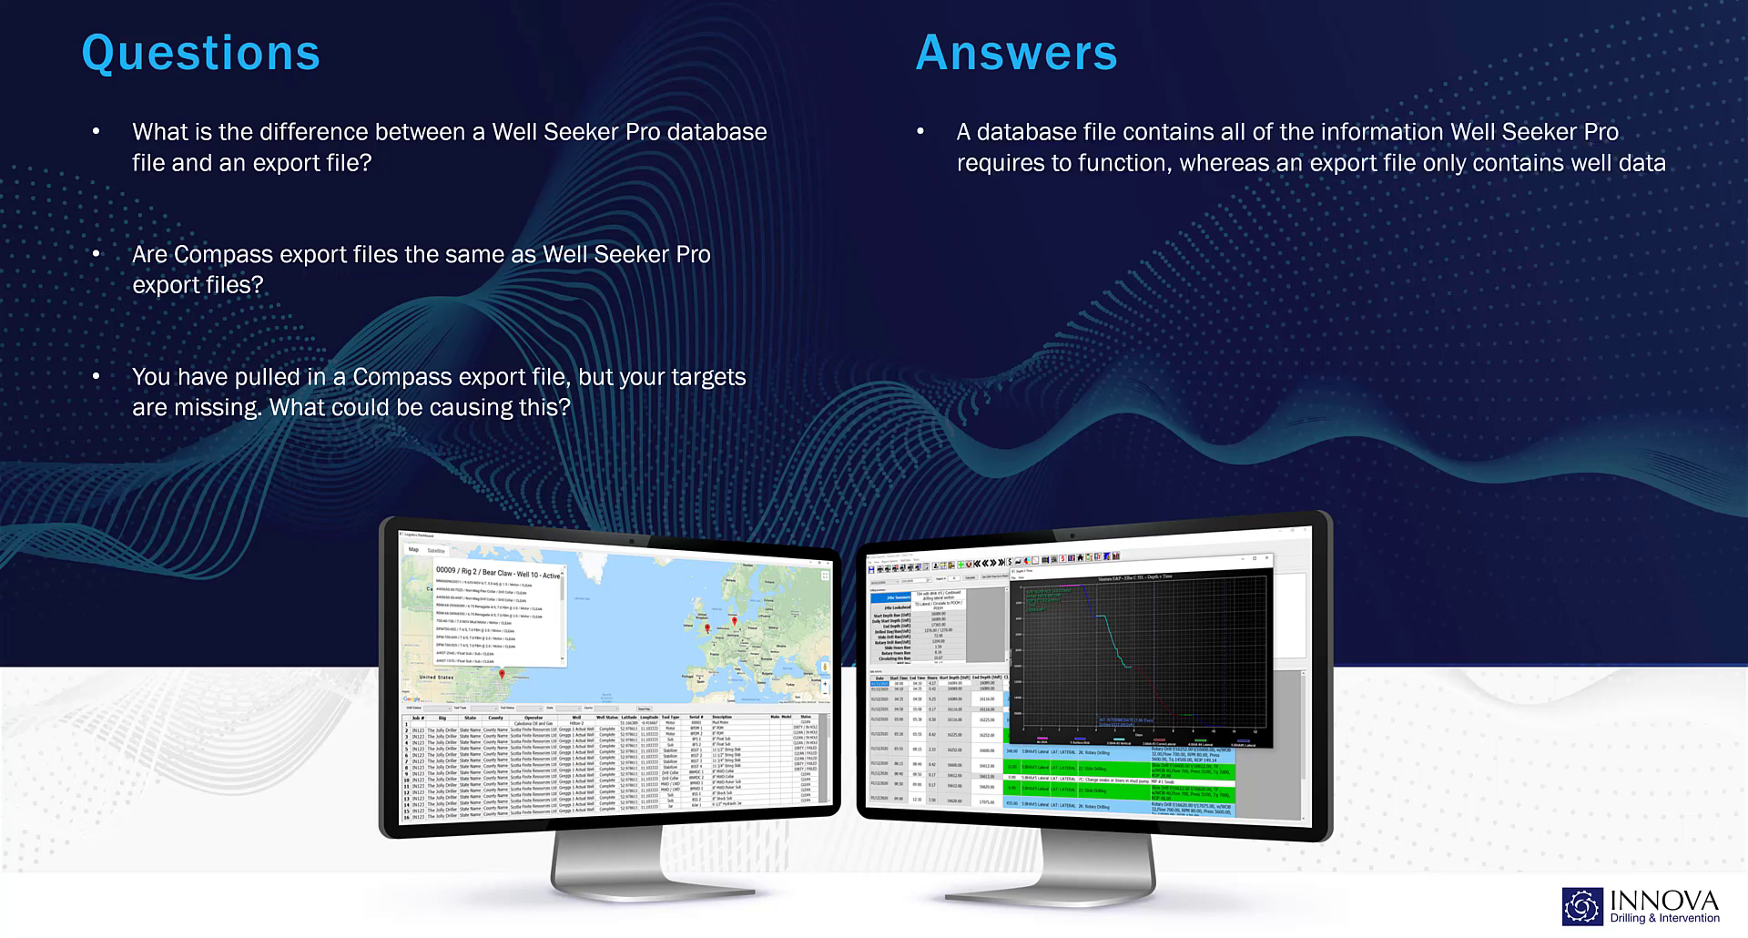